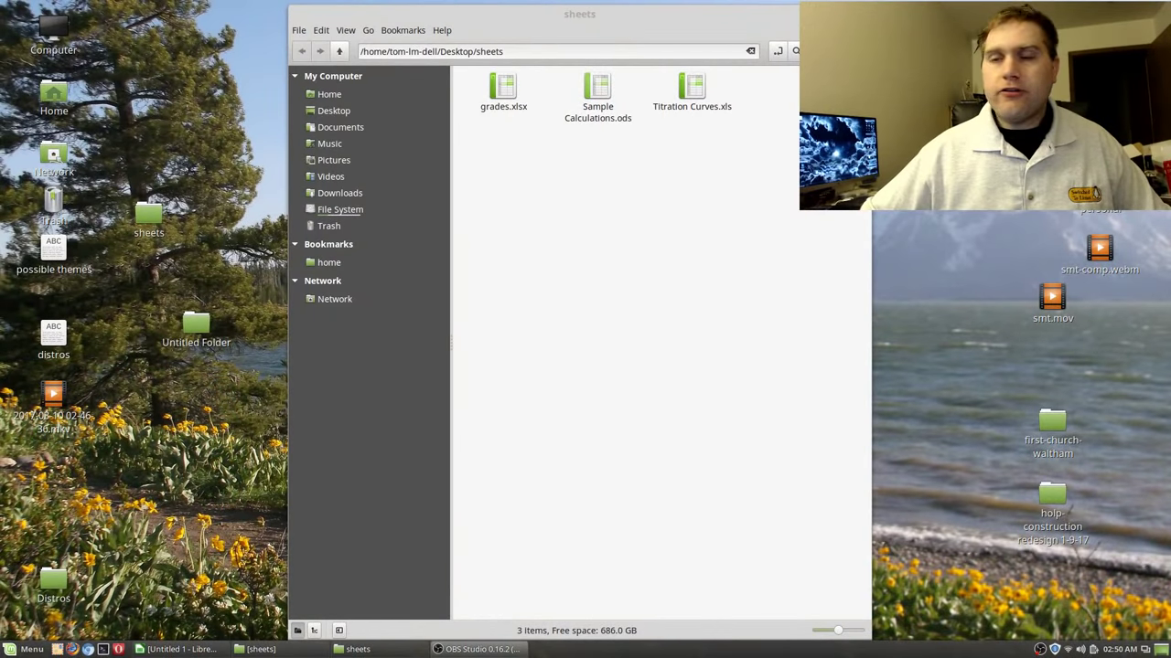
Move the sheets folder window clear of the webcam area and open grades.xlsx from it
{"action": "left_click_drag", "start_coordinate": [600, 13], "coordinate": [410, 20]}
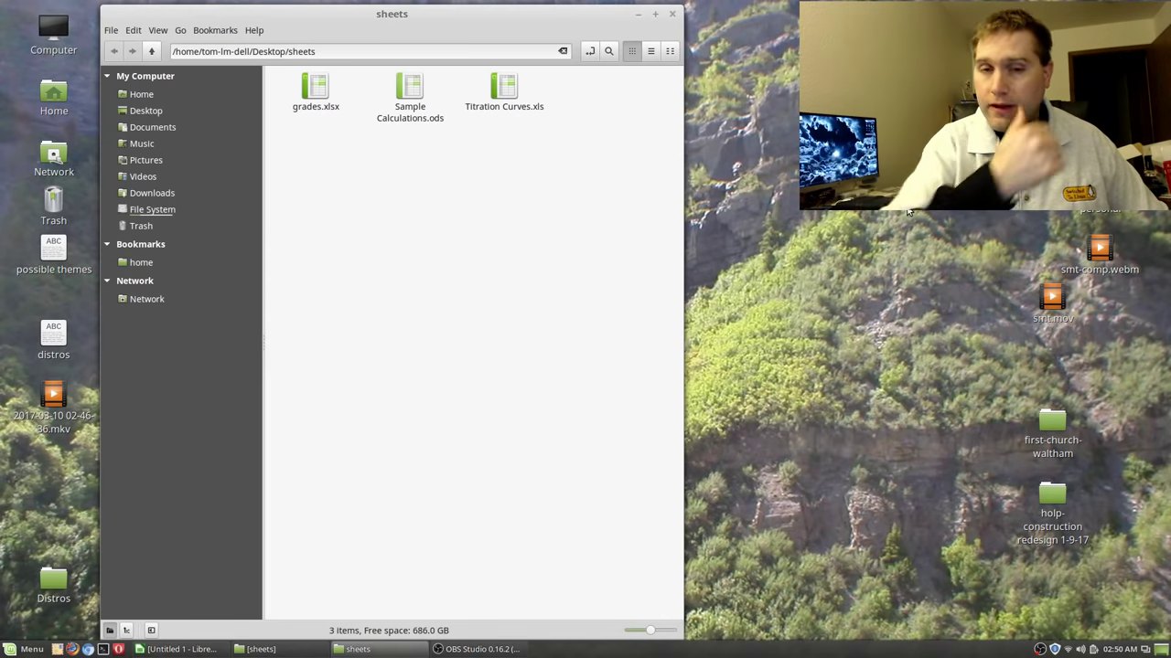
{"action": "double_click", "coordinate": [315, 89]}
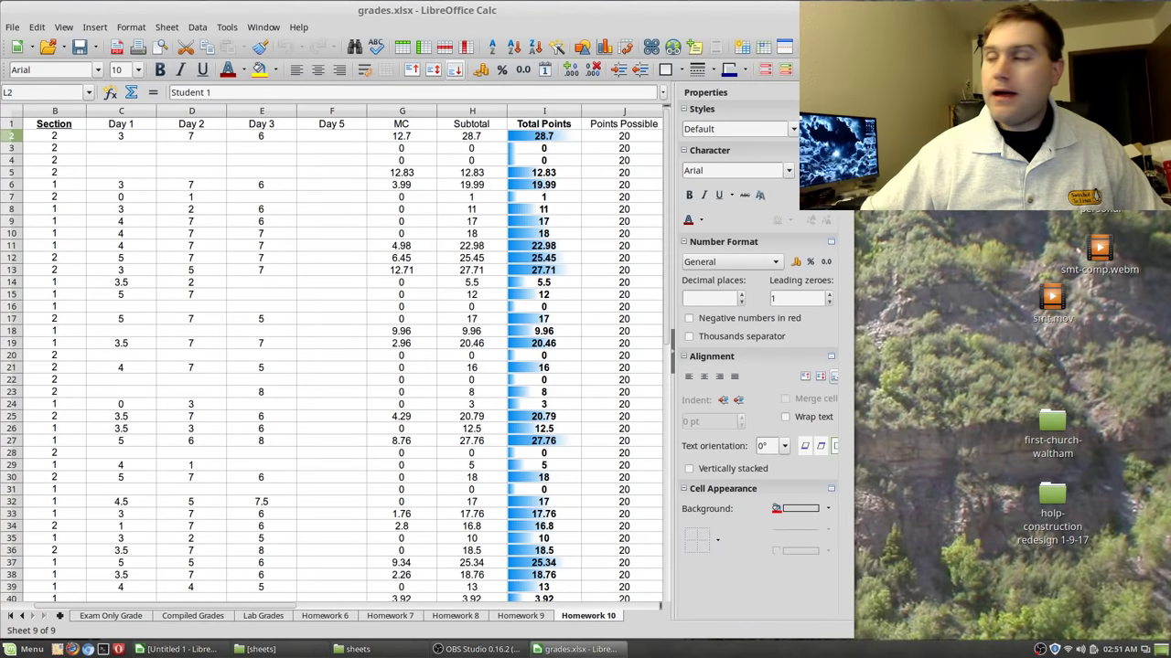
Narrow the spreadsheet window and clear the exposed video files and folders out of the visible desktop area
{"action": "left_click_drag", "start_coordinate": [854, 4], "coordinate": [794, 3]}
{"action": "left_click_drag", "start_coordinate": [942, 207], "coordinate": [1116, 516]}
{"action": "left_click_drag", "start_coordinate": [1043, 291], "coordinate": [948, 39]}
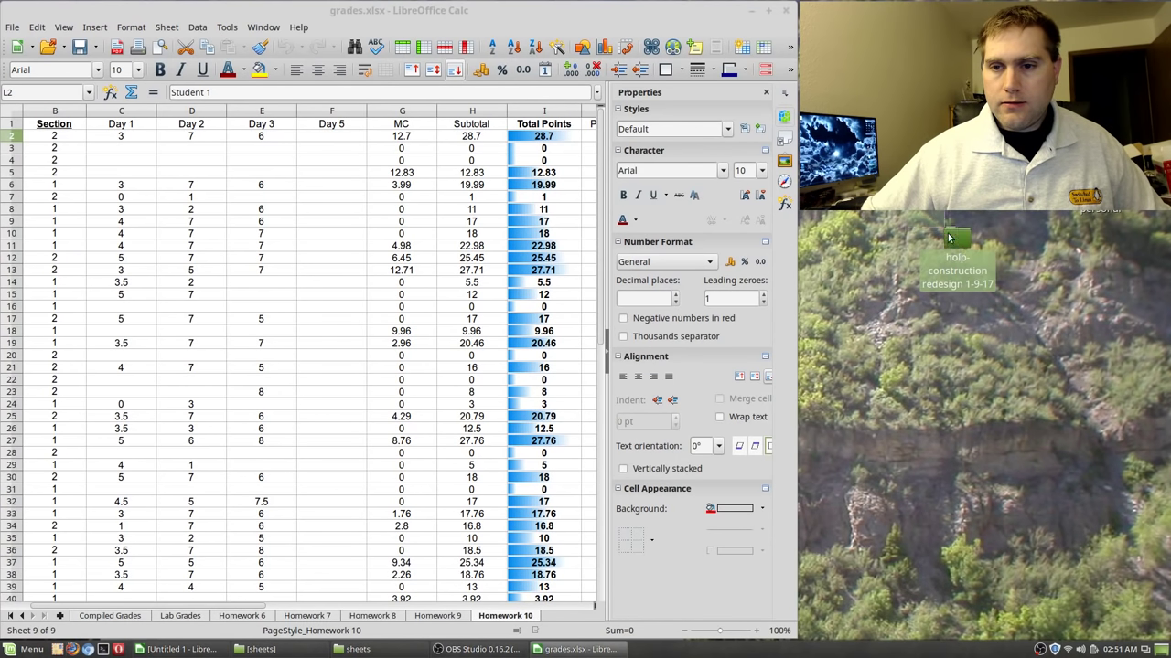
{"action": "key", "text": "Delete"}
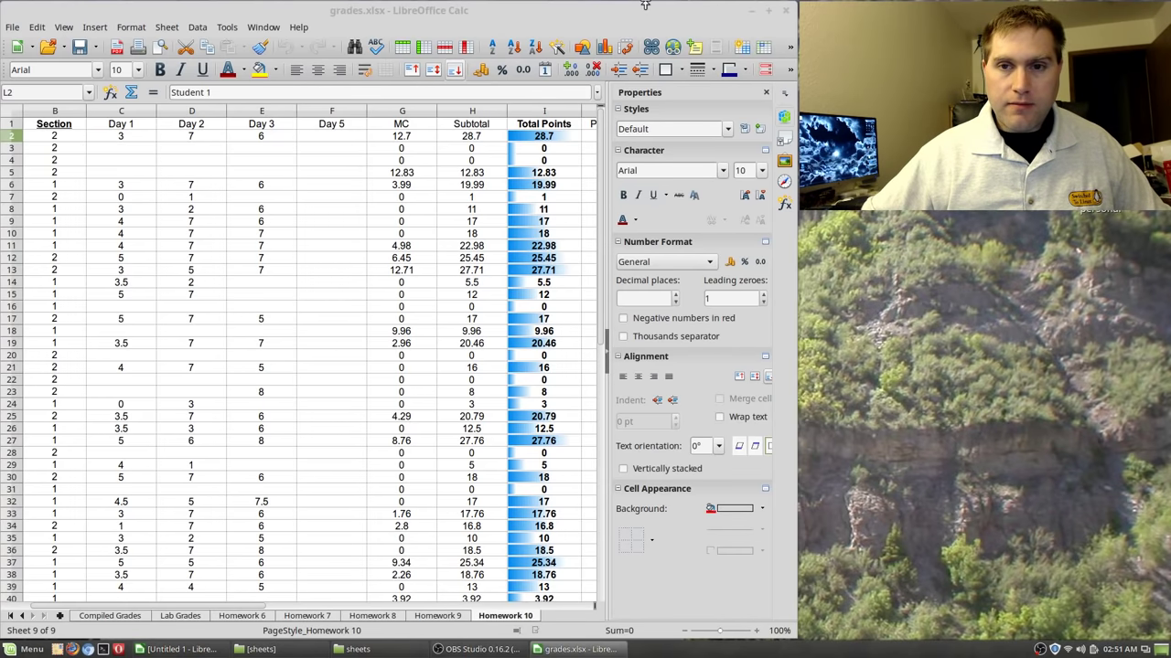
Minimize the sheets folder window and bring the grades.xlsx window back up
{"action": "left_click", "coordinate": [751, 11]}
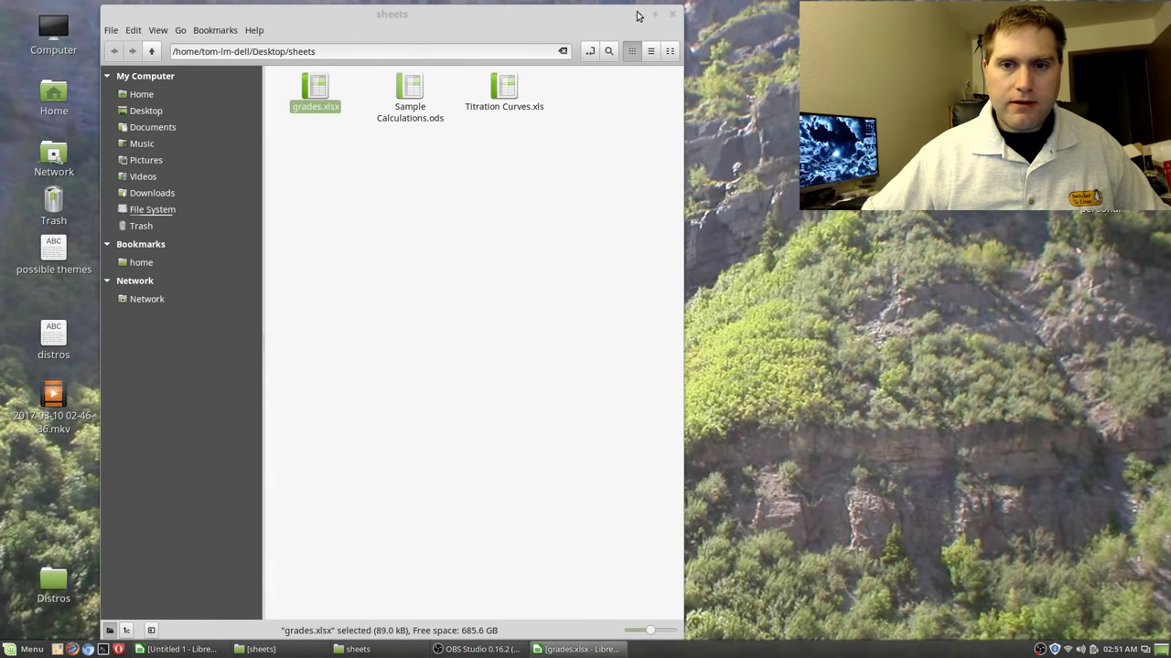
{"action": "left_click", "coordinate": [637, 15]}
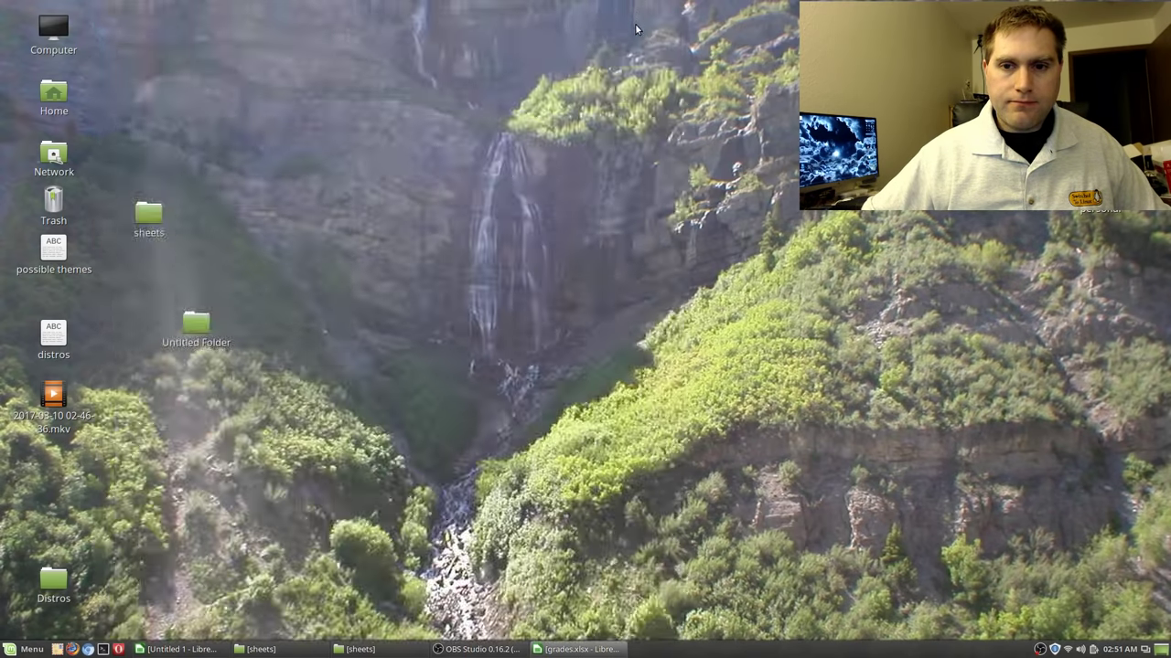
{"action": "left_click", "coordinate": [559, 650]}
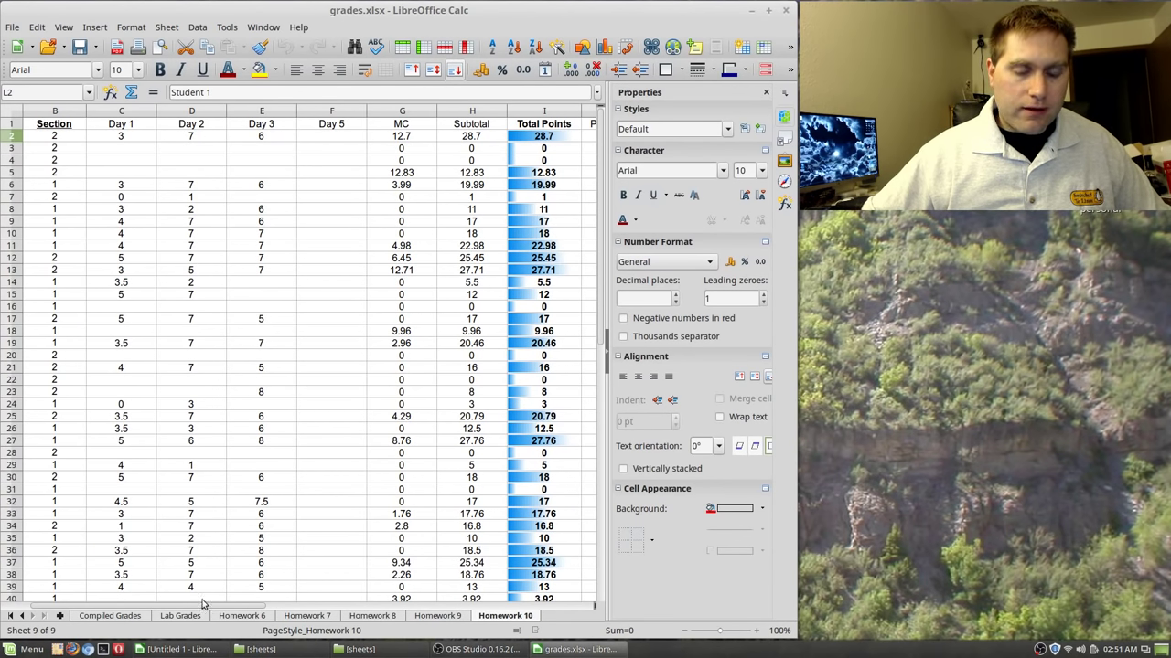
Show the Compiled Grades sheet in a wider window, starting from the Name column
{"action": "left_click", "coordinate": [110, 616]}
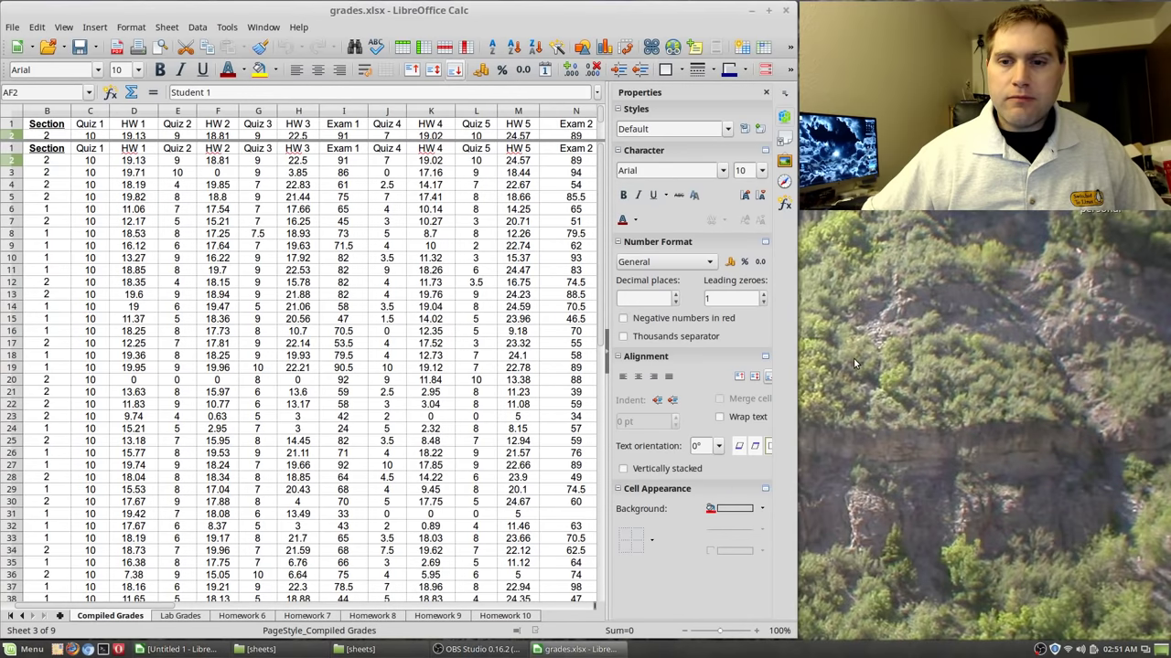
{"action": "left_click_drag", "start_coordinate": [792, 357], "coordinate": [986, 373]}
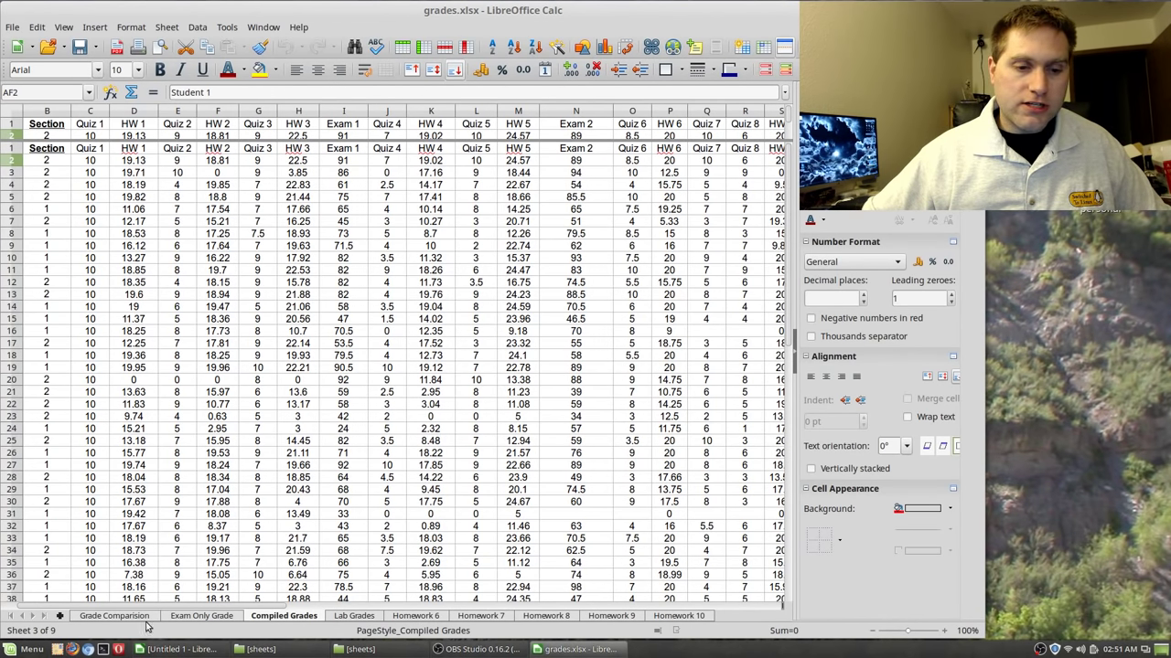
{"action": "left_click_drag", "start_coordinate": [122, 607], "coordinate": [67, 586]}
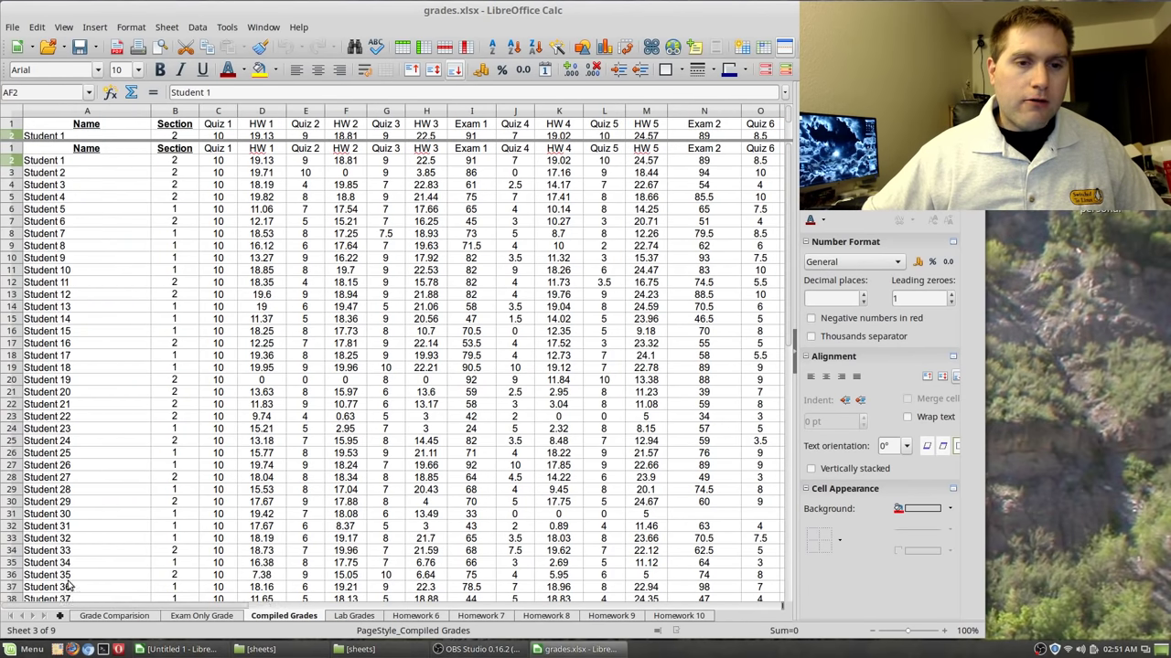
Remove the existing horizontal split above the student rows of the Compiled Grades sheet
{"action": "scroll", "coordinate": [326, 306], "scroll_direction": "down", "scroll_amount": 10}
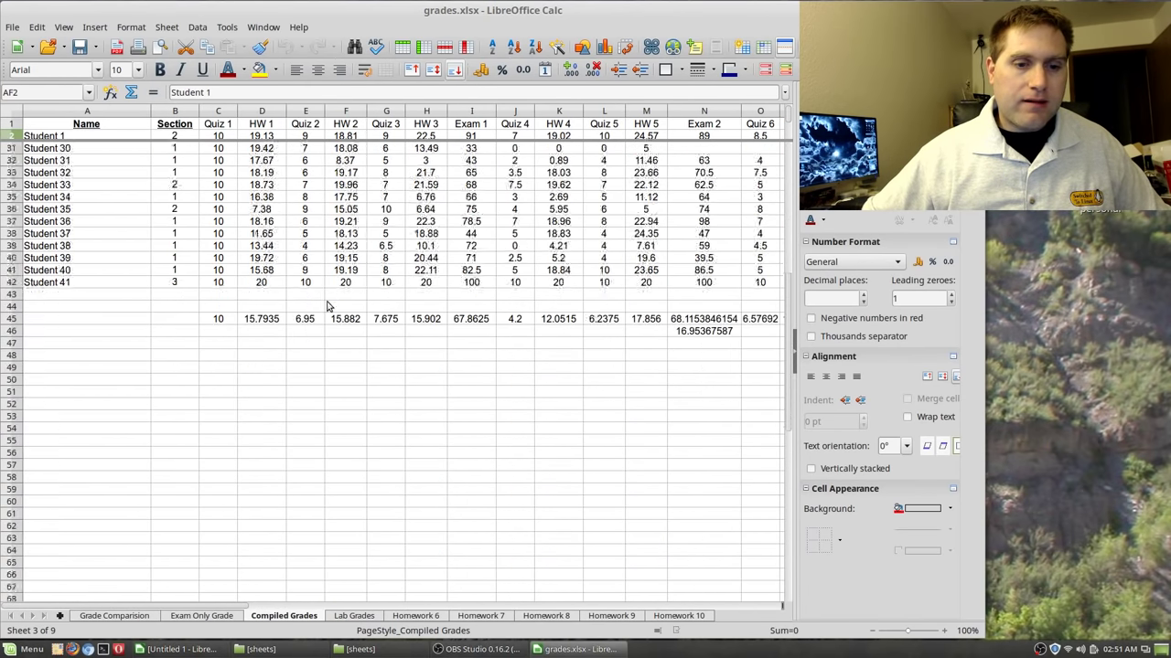
{"action": "scroll", "coordinate": [327, 306], "scroll_direction": "up", "scroll_amount": 10}
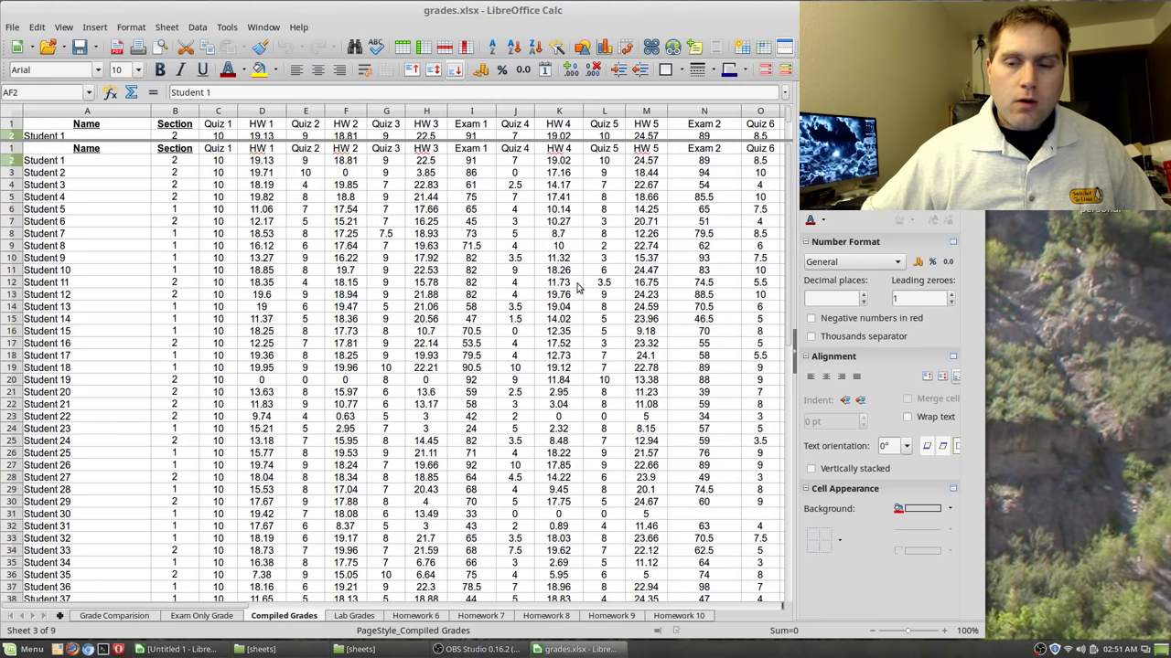
{"action": "scroll", "coordinate": [266, 206], "scroll_direction": "down", "scroll_amount": 5}
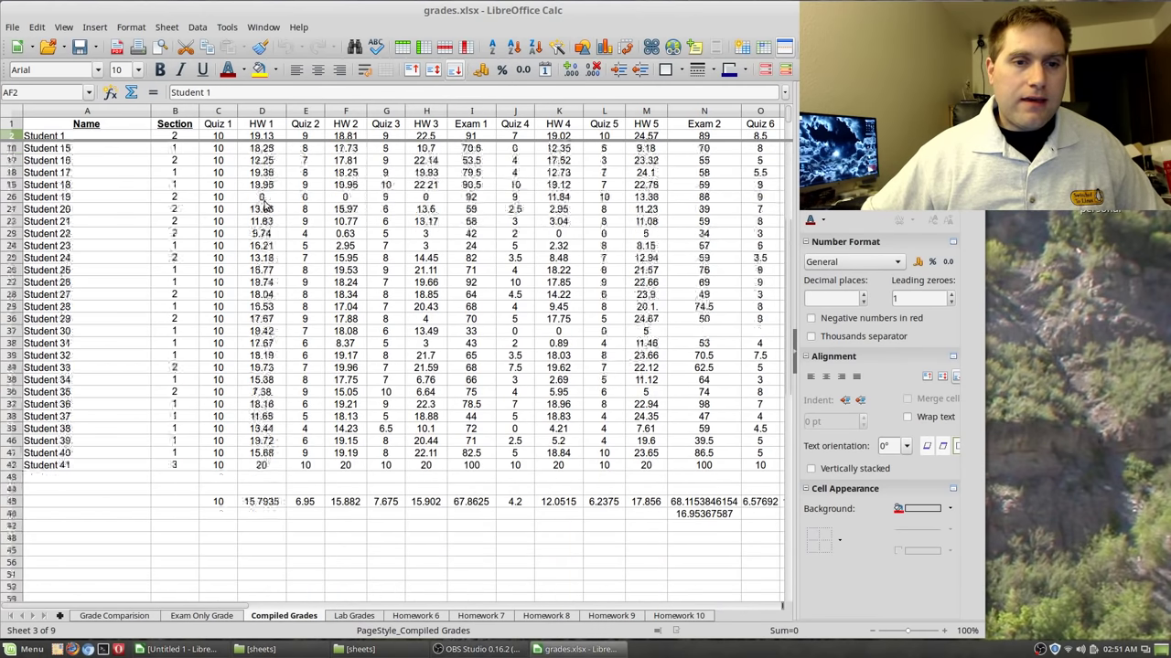
{"action": "scroll", "coordinate": [265, 206], "scroll_direction": "up", "scroll_amount": 5}
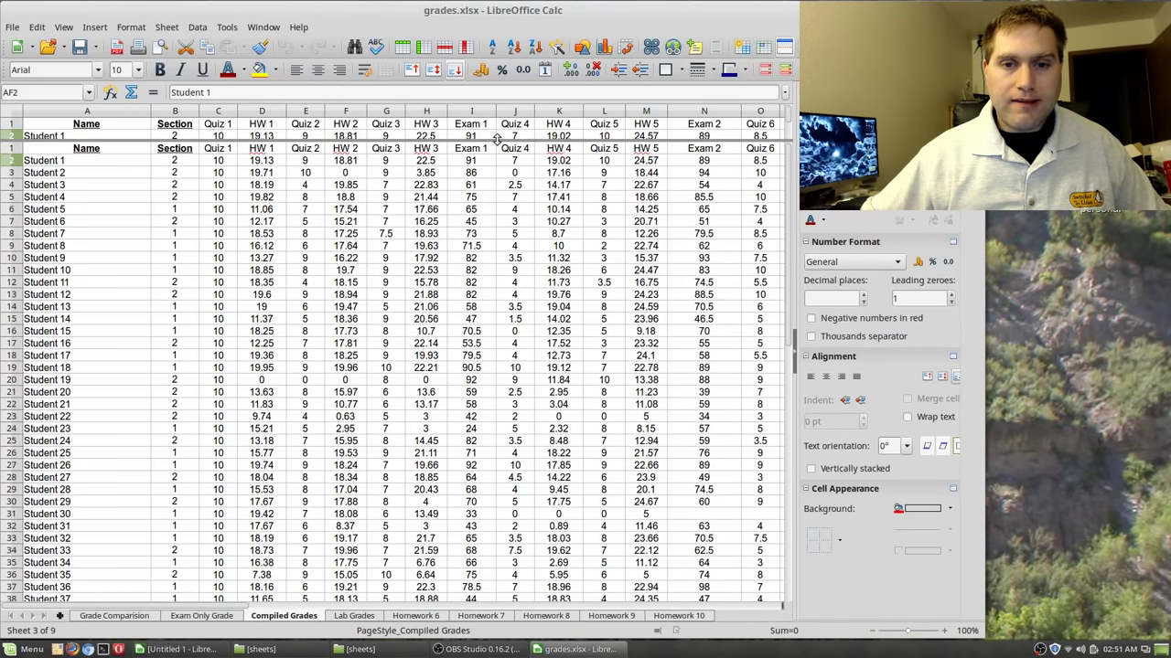
{"action": "left_click_drag", "start_coordinate": [495, 138], "coordinate": [494, 113]}
{"action": "scroll", "coordinate": [492, 146], "scroll_direction": "down", "scroll_amount": 7}
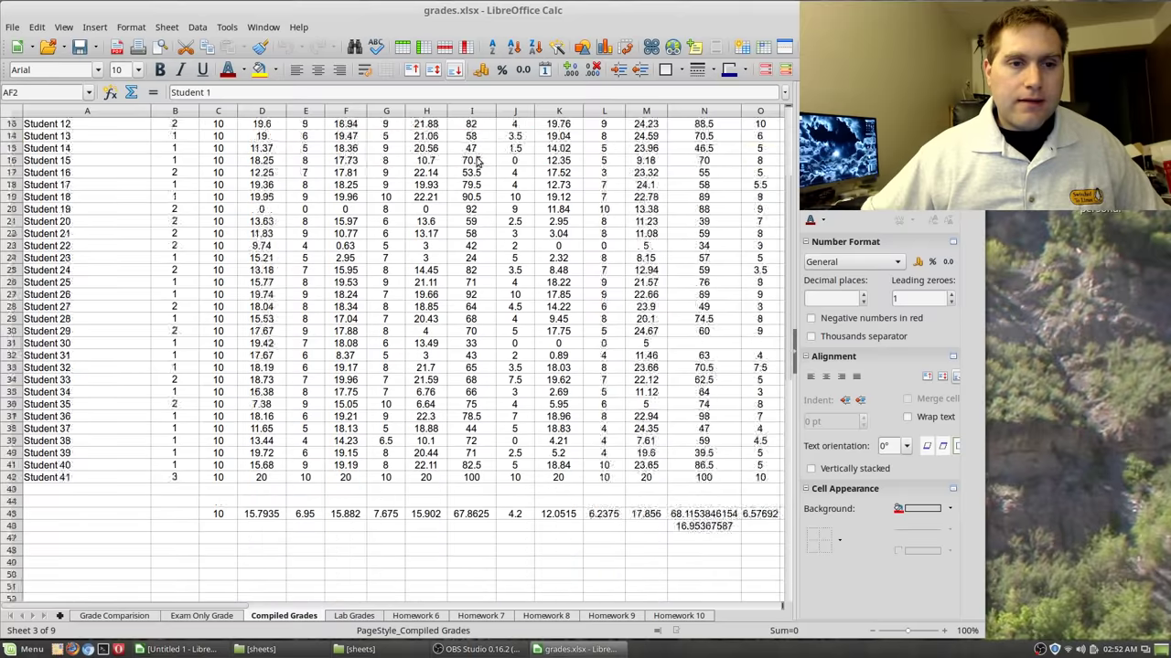
{"action": "scroll", "coordinate": [477, 157], "scroll_direction": "up", "scroll_amount": 7}
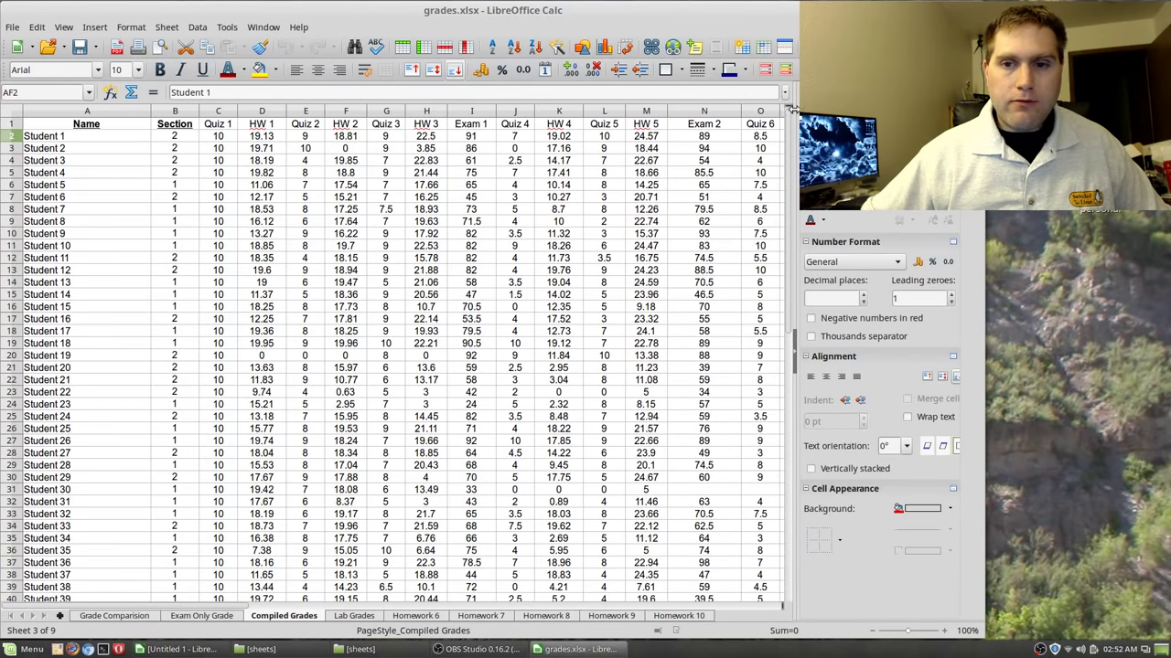
Split the Compiled Grades sheet horizontally just below header row 1 and test it against the student rows
{"action": "left_click_drag", "start_coordinate": [788, 118], "coordinate": [777, 277]}
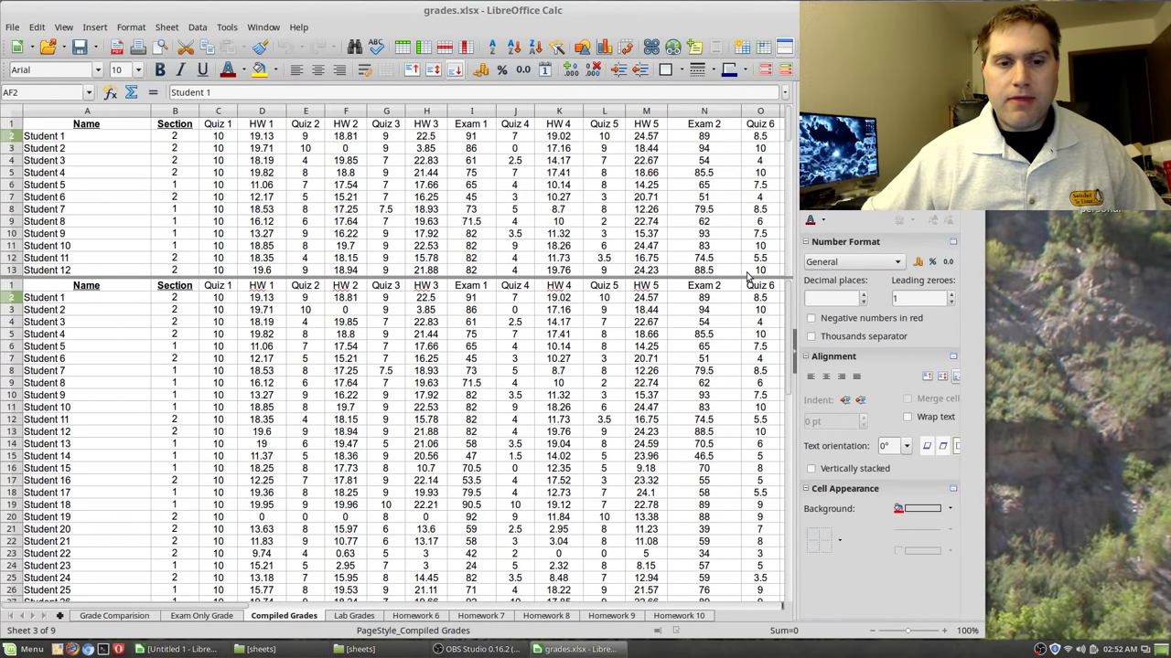
{"action": "scroll", "coordinate": [306, 361], "scroll_direction": "down", "scroll_amount": 4}
{"action": "scroll", "coordinate": [306, 361], "scroll_direction": "up", "scroll_amount": 4}
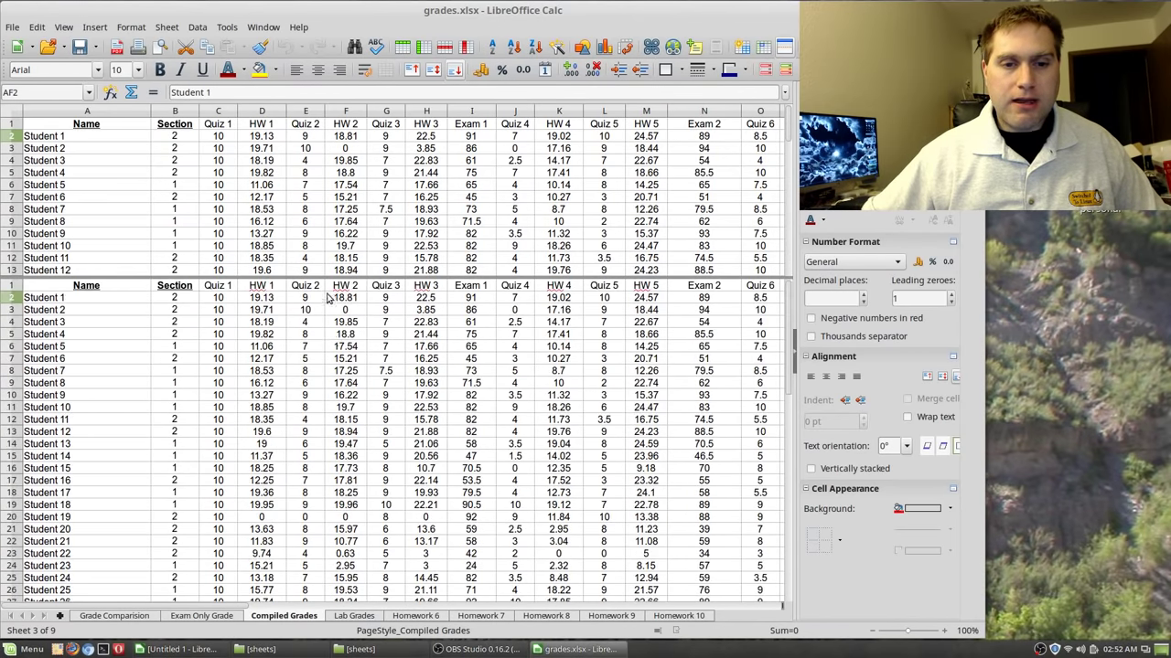
{"action": "left_click_drag", "start_coordinate": [327, 277], "coordinate": [305, 128]}
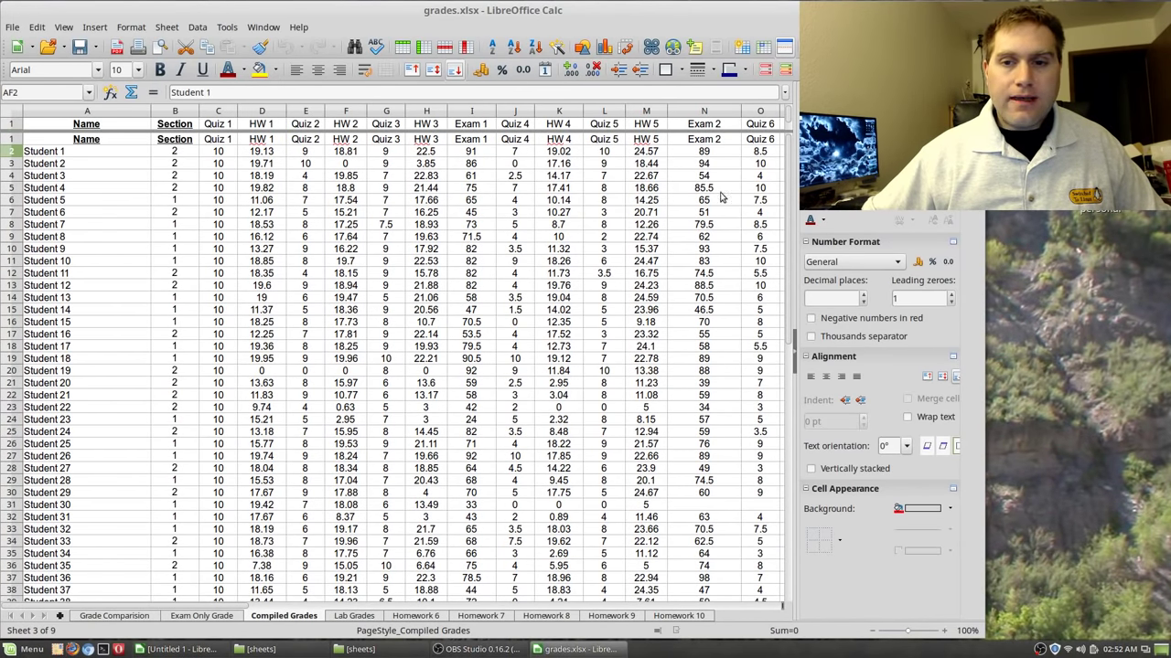
{"action": "scroll", "coordinate": [634, 163], "scroll_direction": "down", "scroll_amount": 6}
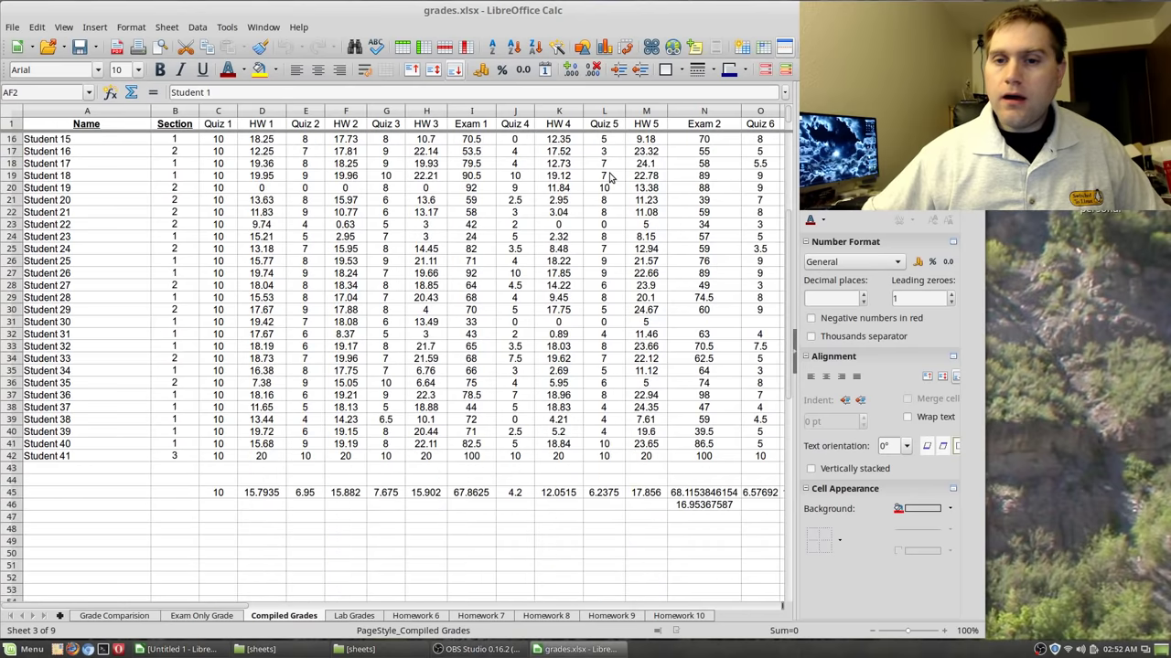
{"action": "scroll", "coordinate": [567, 157], "scroll_direction": "up", "scroll_amount": 6}
{"action": "scroll", "coordinate": [512, 152], "scroll_direction": "down", "scroll_amount": 6}
{"action": "scroll", "coordinate": [484, 148], "scroll_direction": "up", "scroll_amount": 6}
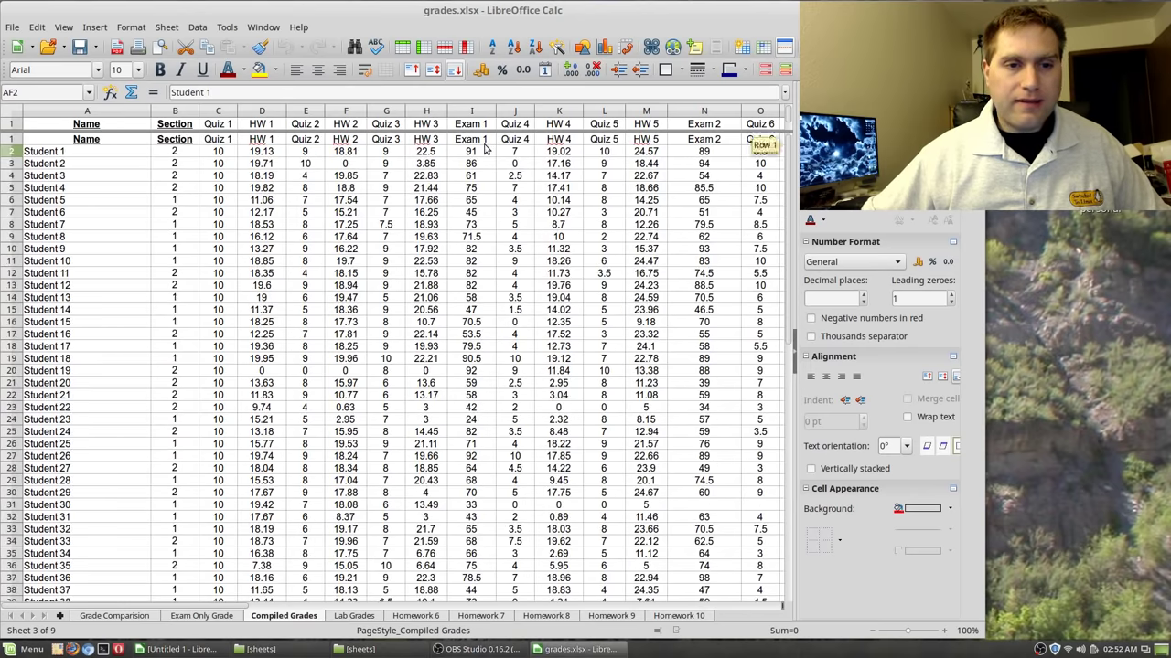
{"action": "scroll", "coordinate": [480, 150], "scroll_direction": "down", "scroll_amount": 6}
{"action": "scroll", "coordinate": [476, 150], "scroll_direction": "up", "scroll_amount": 6}
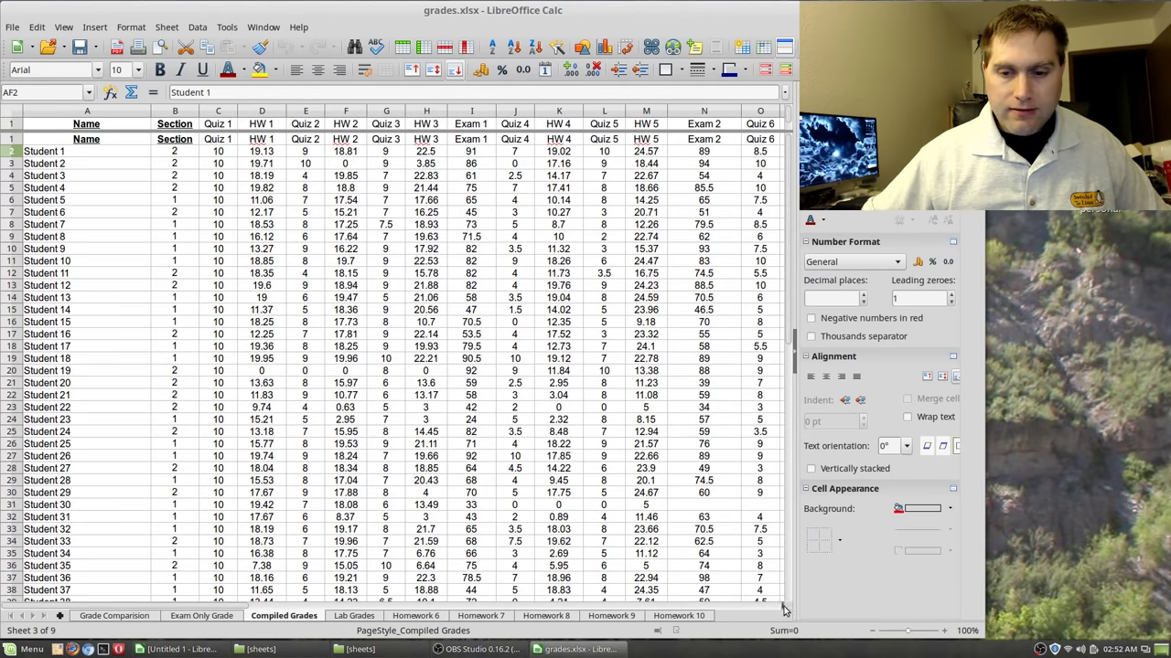
Split the sheet vertically after the Name column and view the grade columns up to Total Points beside it
{"action": "left_click_drag", "start_coordinate": [782, 605], "coordinate": [122, 532]}
{"action": "scroll", "coordinate": [567, 379], "scroll_direction": "down", "scroll_amount": 4}
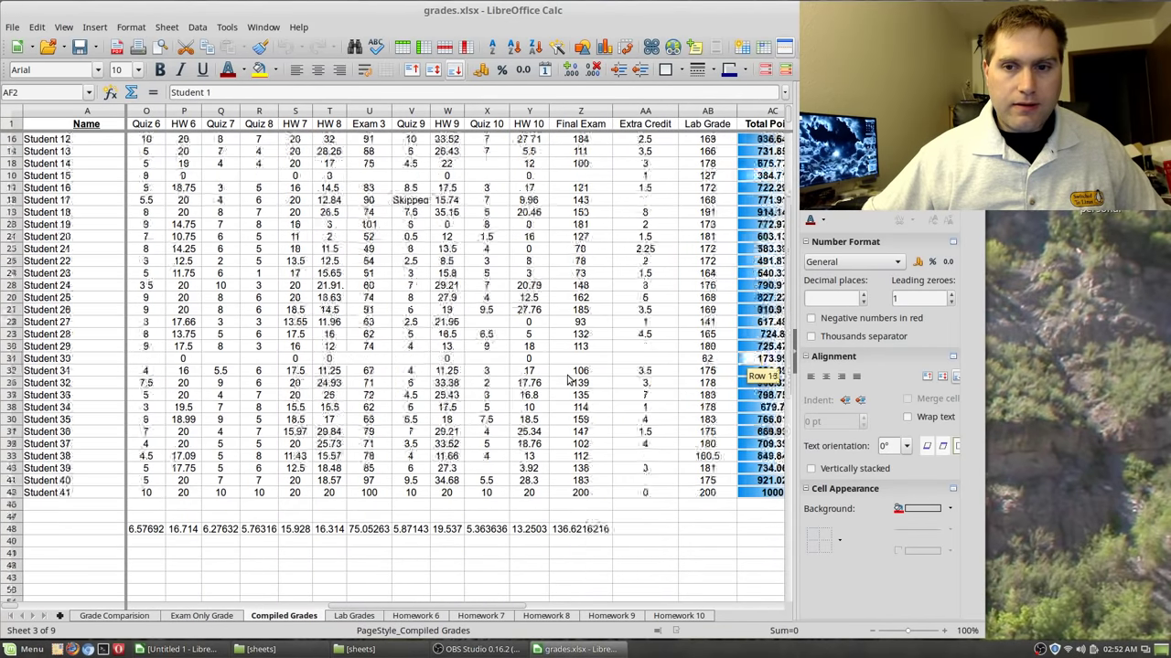
{"action": "scroll", "coordinate": [567, 380], "scroll_direction": "up", "scroll_amount": 4}
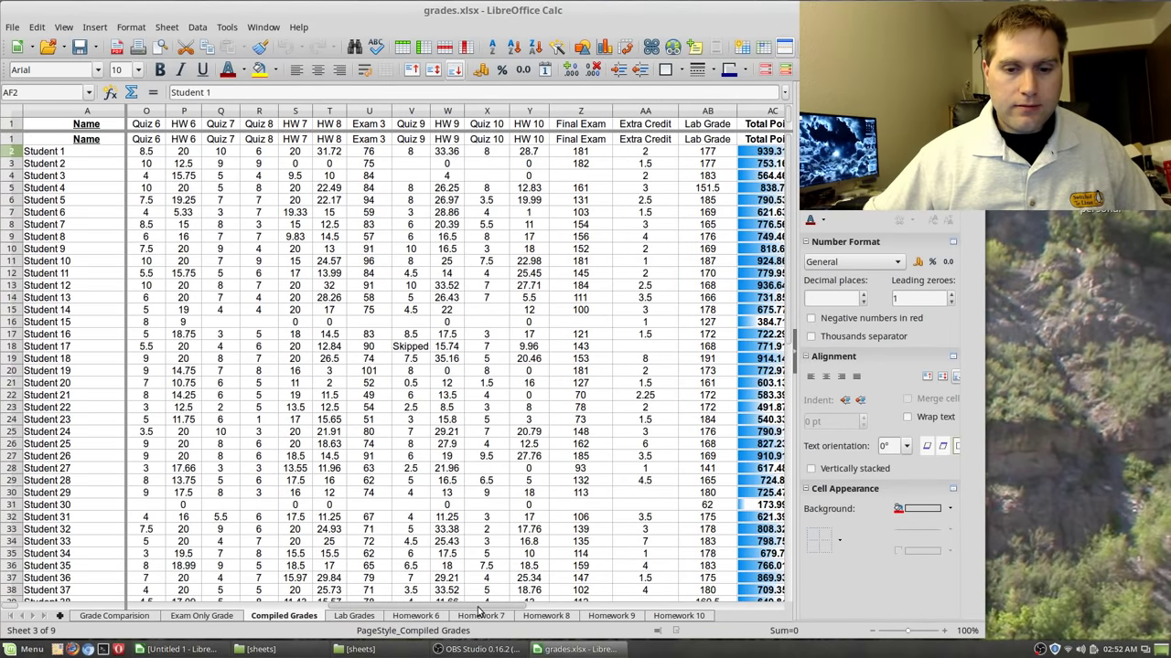
{"action": "left_click_drag", "start_coordinate": [481, 607], "coordinate": [265, 583]}
Remove the vertical split after the Name column, keeping the header row split
{"action": "left_click_drag", "start_coordinate": [125, 552], "coordinate": [798, 561]}
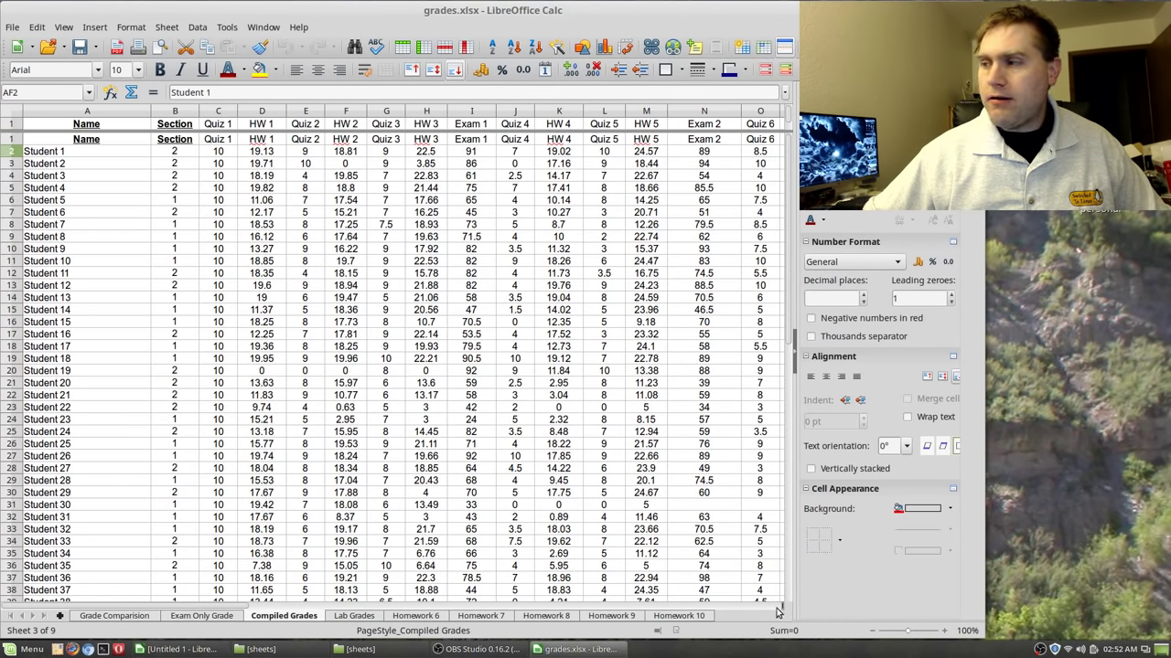
{"action": "mouse_move", "coordinate": [778, 604]}
{"action": "left_mouse_down"}
{"action": "mouse_move", "coordinate": [704, 606]}
{"action": "mouse_move", "coordinate": [790, 607]}
{"action": "left_mouse_up"}
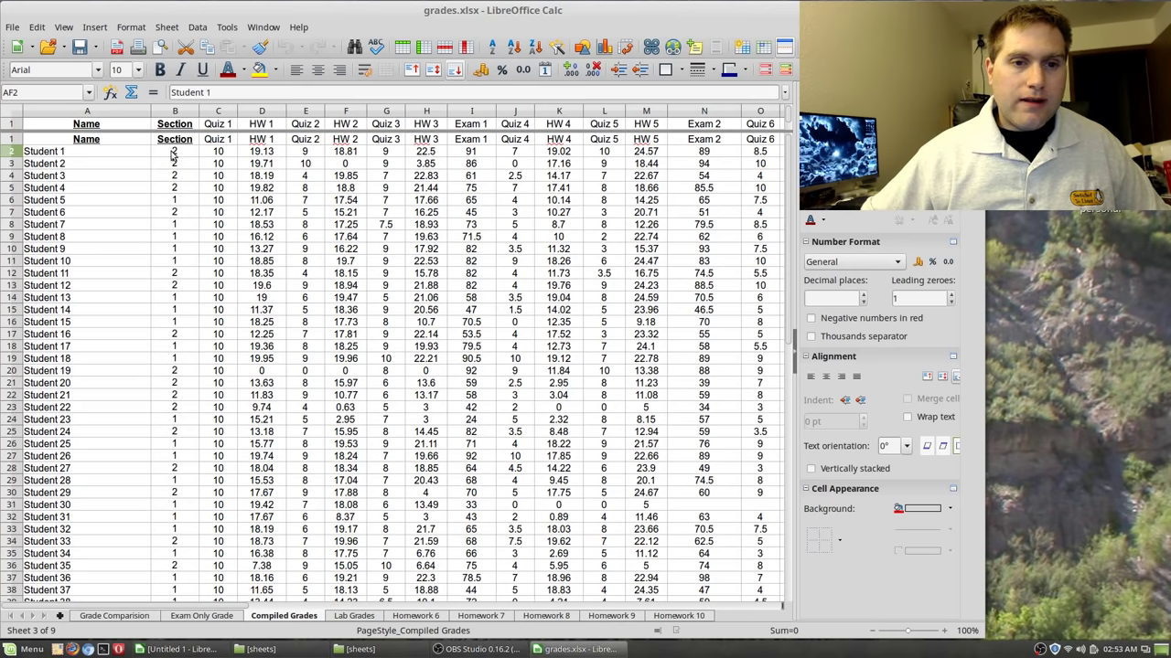
{"action": "scroll", "coordinate": [172, 155], "scroll_direction": "down", "scroll_amount": 6}
{"action": "scroll", "coordinate": [215, 236], "scroll_direction": "up", "scroll_amount": 6}
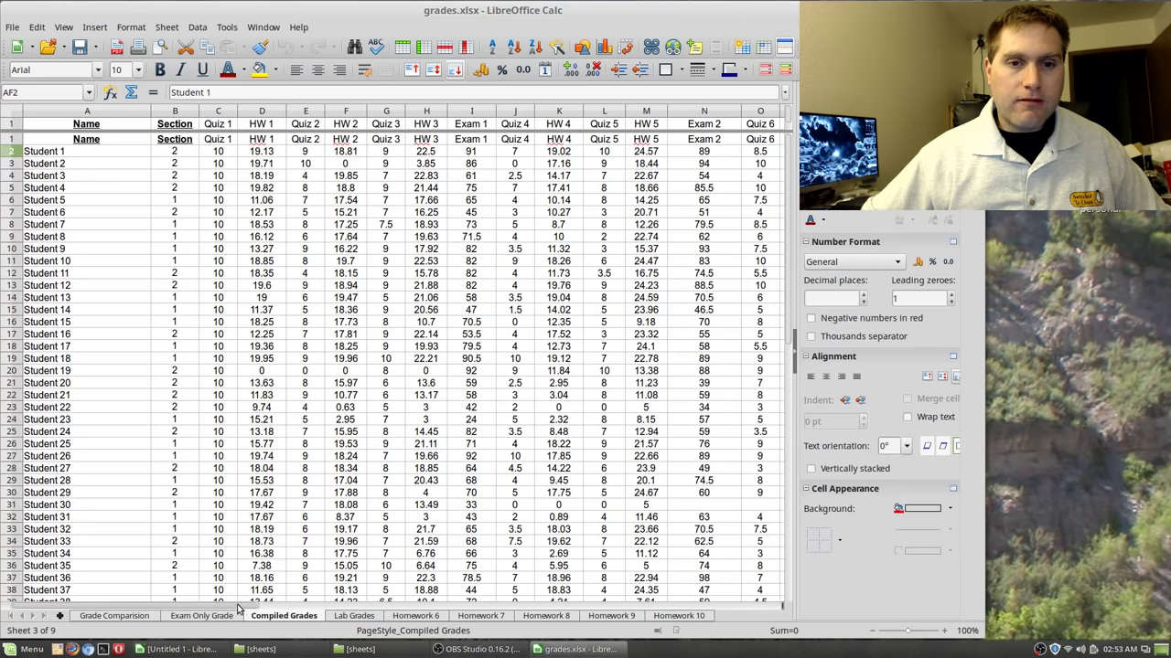
Select the entire Student 14 row and follow it across to the Total Points and Percent columns
{"action": "left_click_drag", "start_coordinate": [238, 610], "coordinate": [585, 634]}
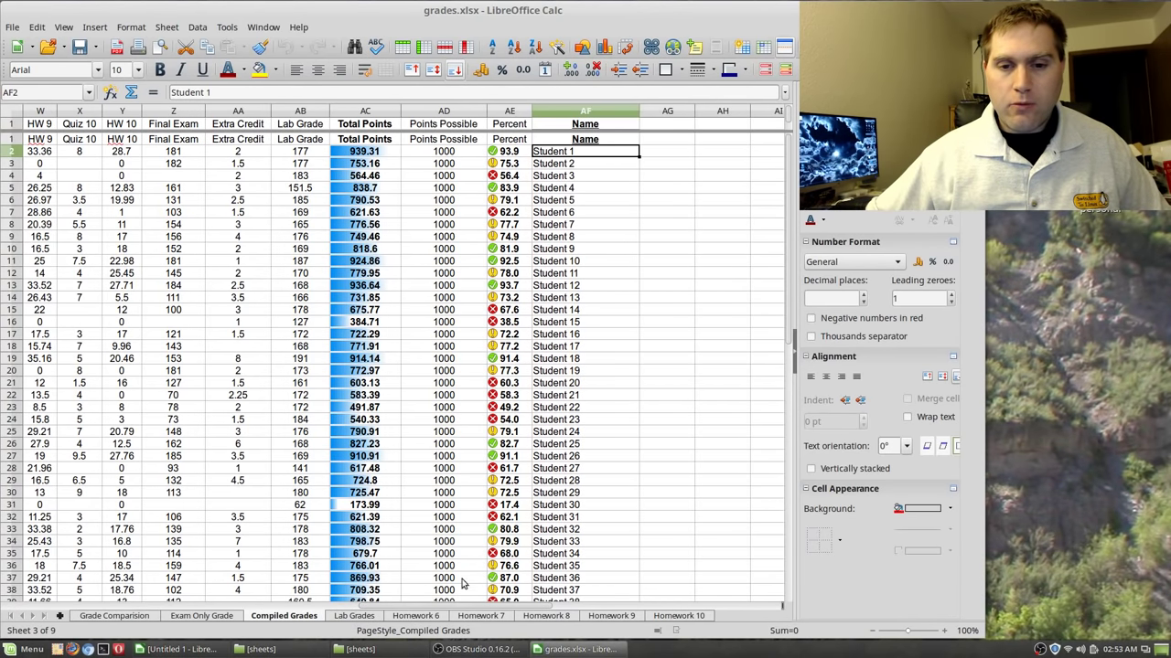
{"action": "scroll", "coordinate": [501, 325], "scroll_direction": "down", "scroll_amount": 4}
{"action": "scroll", "coordinate": [501, 325], "scroll_direction": "up", "scroll_amount": 4}
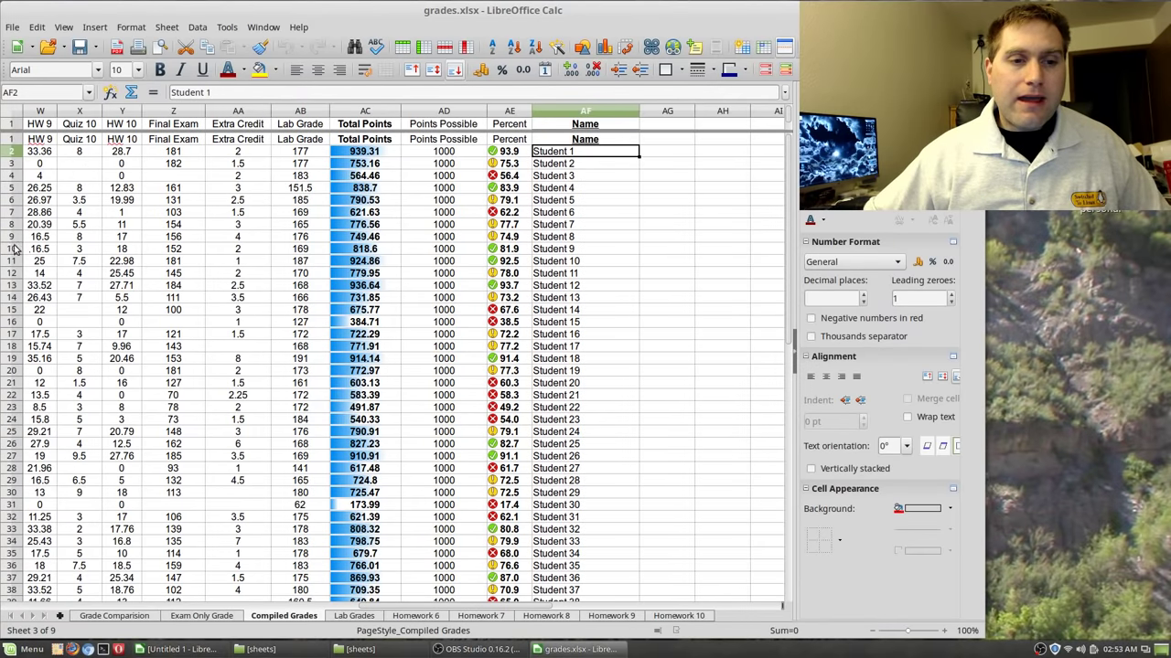
{"action": "left_click_drag", "start_coordinate": [535, 616], "coordinate": [107, 527]}
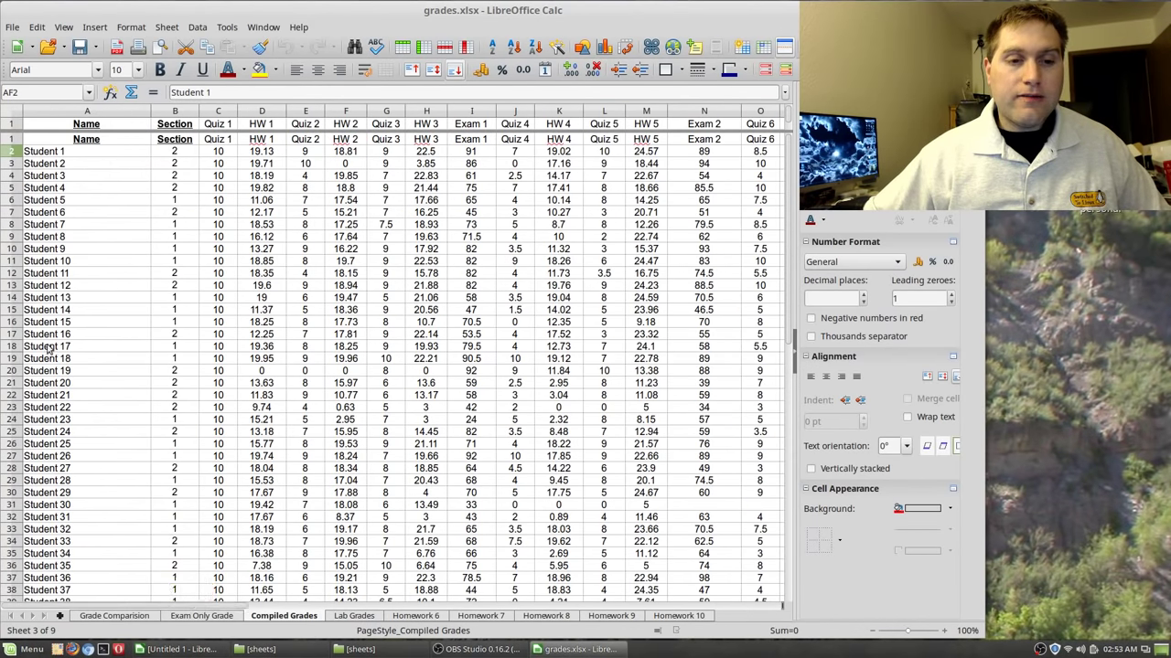
{"action": "left_click", "coordinate": [11, 310]}
{"action": "left_click_drag", "start_coordinate": [235, 608], "coordinate": [576, 633]}
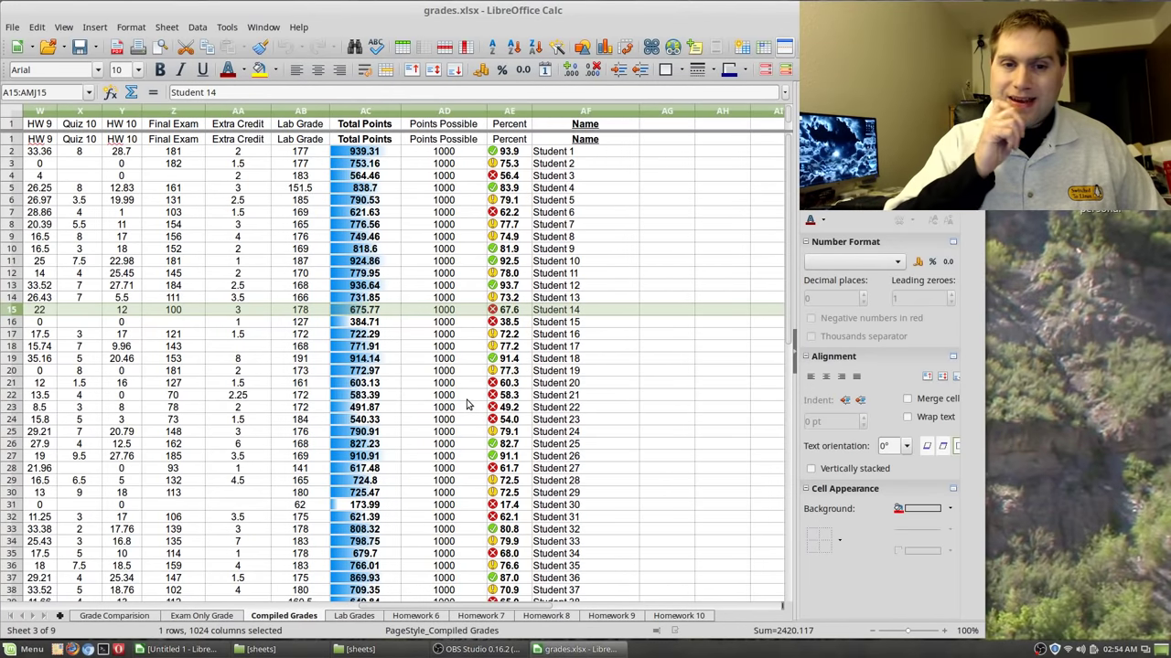
Check the Total Points formula in AC2, select AC2:AC42, and narrow the window to expose the whole sidebar
{"action": "left_click", "coordinate": [394, 155]}
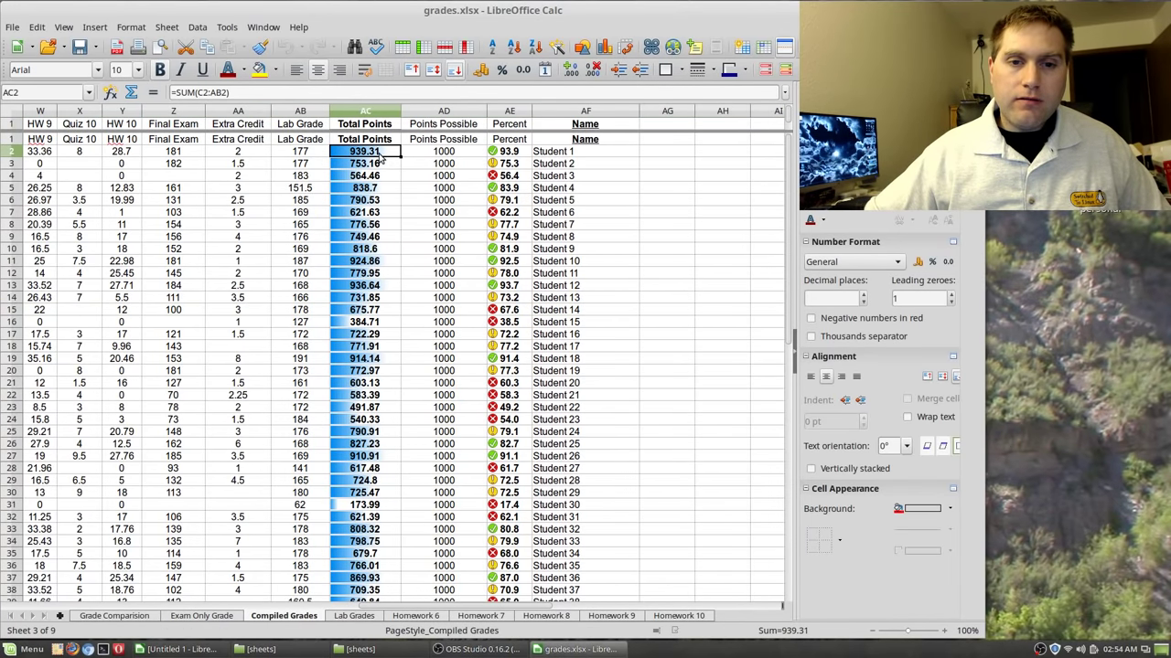
{"action": "left_click", "coordinate": [441, 177]}
{"action": "left_click_drag", "start_coordinate": [370, 152], "coordinate": [368, 298]}
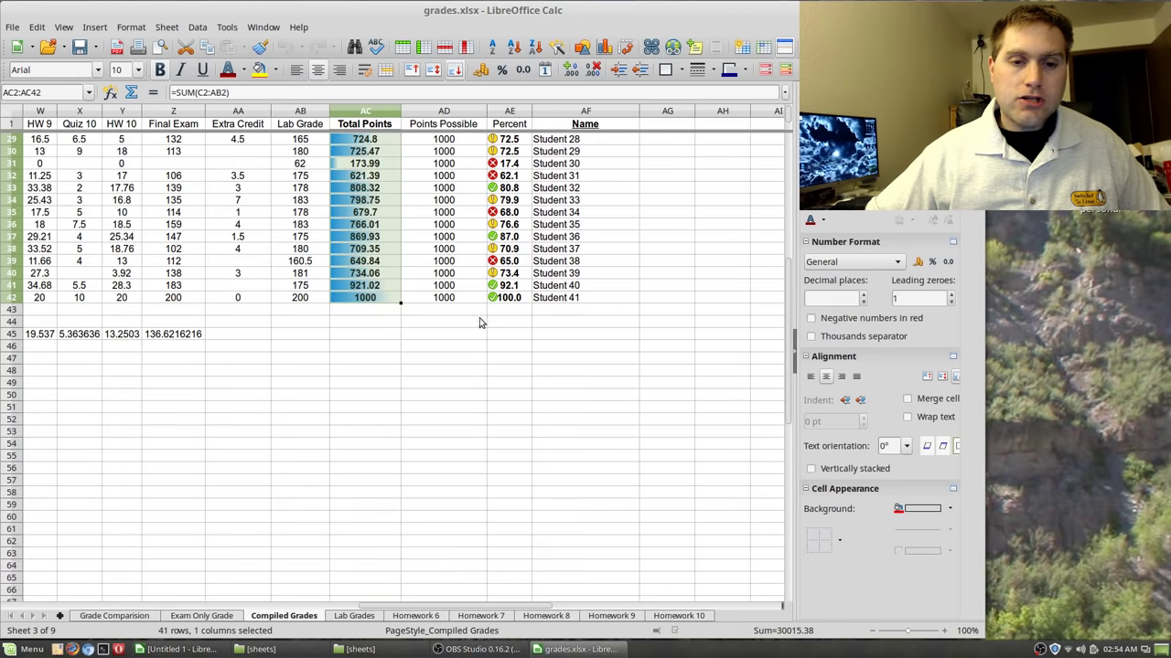
{"action": "scroll", "coordinate": [525, 366], "scroll_direction": "up", "scroll_amount": 4}
{"action": "scroll", "coordinate": [528, 366], "scroll_direction": "up", "scroll_amount": 5}
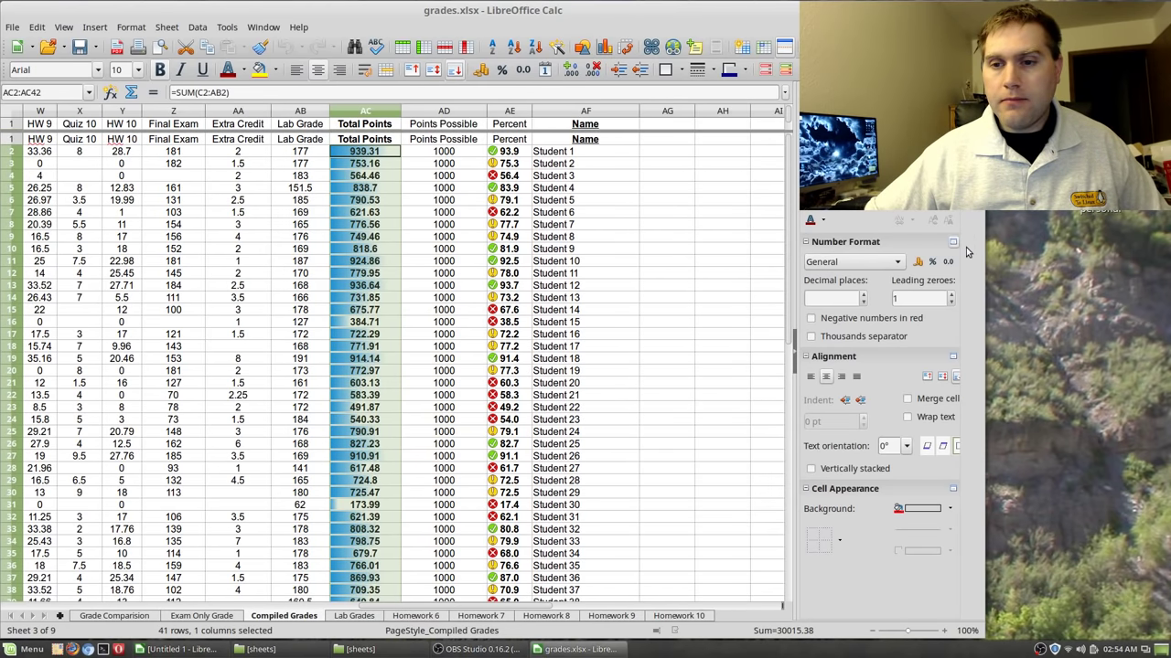
{"action": "left_click_drag", "start_coordinate": [985, 258], "coordinate": [799, 243]}
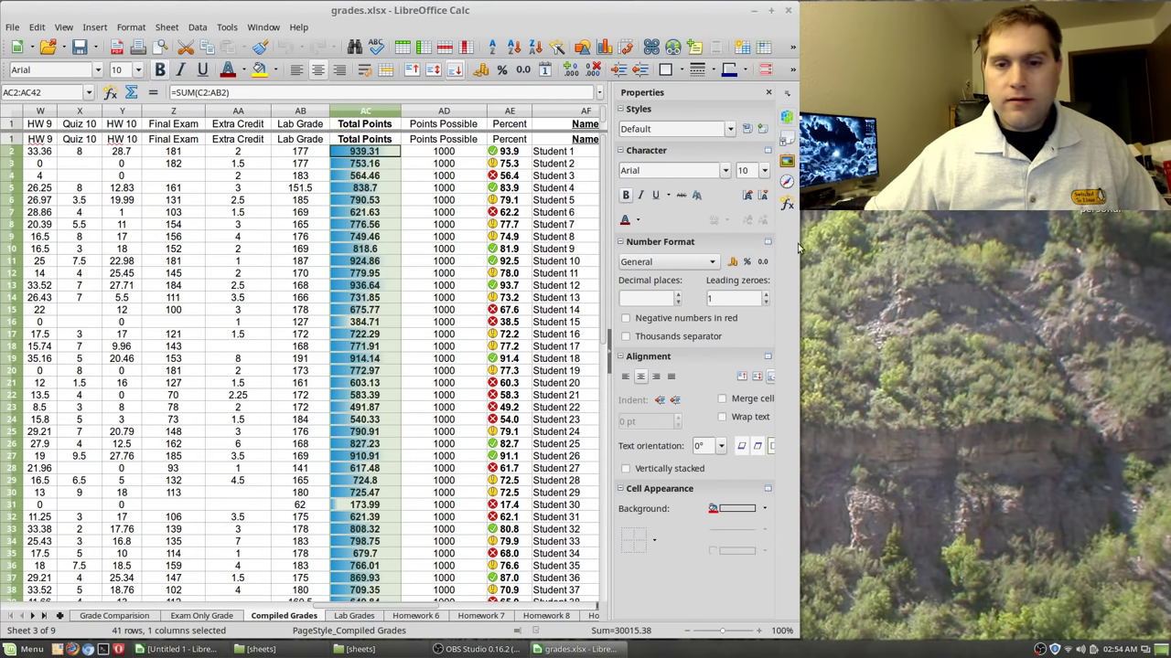
View the formatting toolbar's hidden commands and restore the spreadsheet window to full width
{"action": "left_click", "coordinate": [792, 71]}
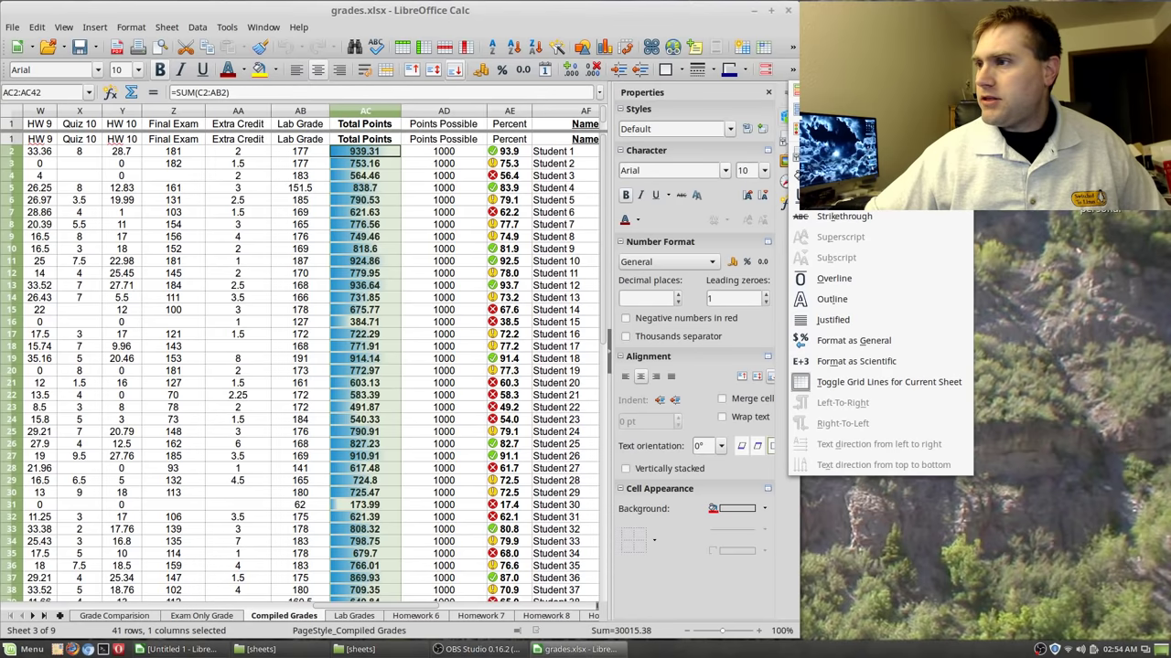
{"action": "key", "text": "alt+Tab"}
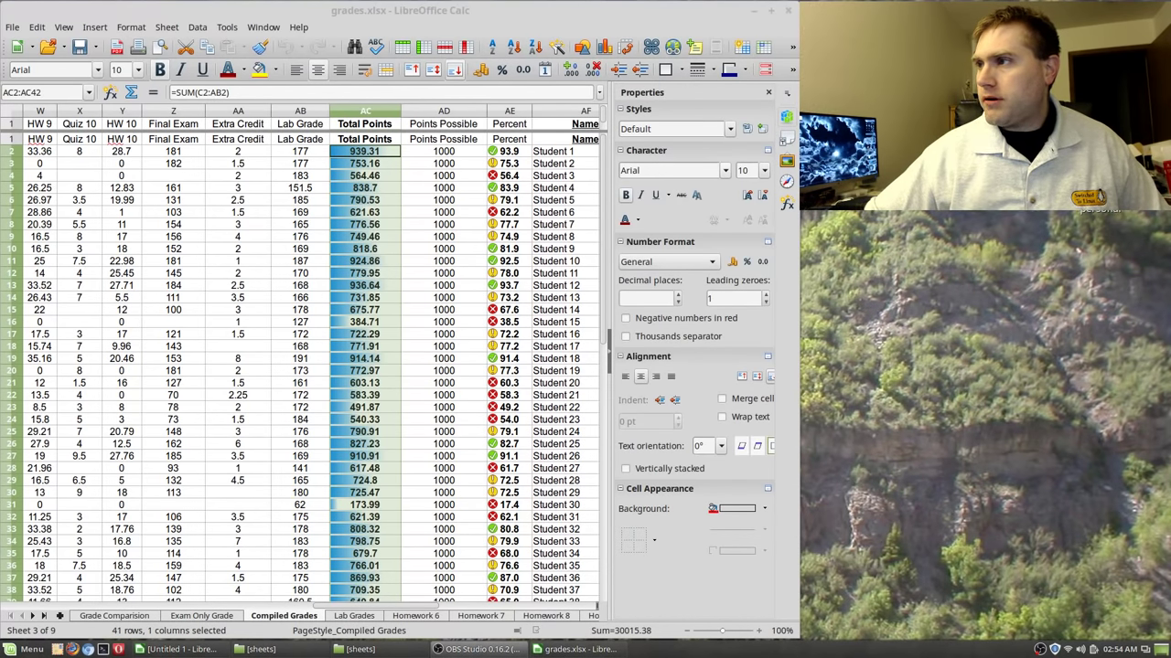
{"action": "left_click", "coordinate": [771, 11]}
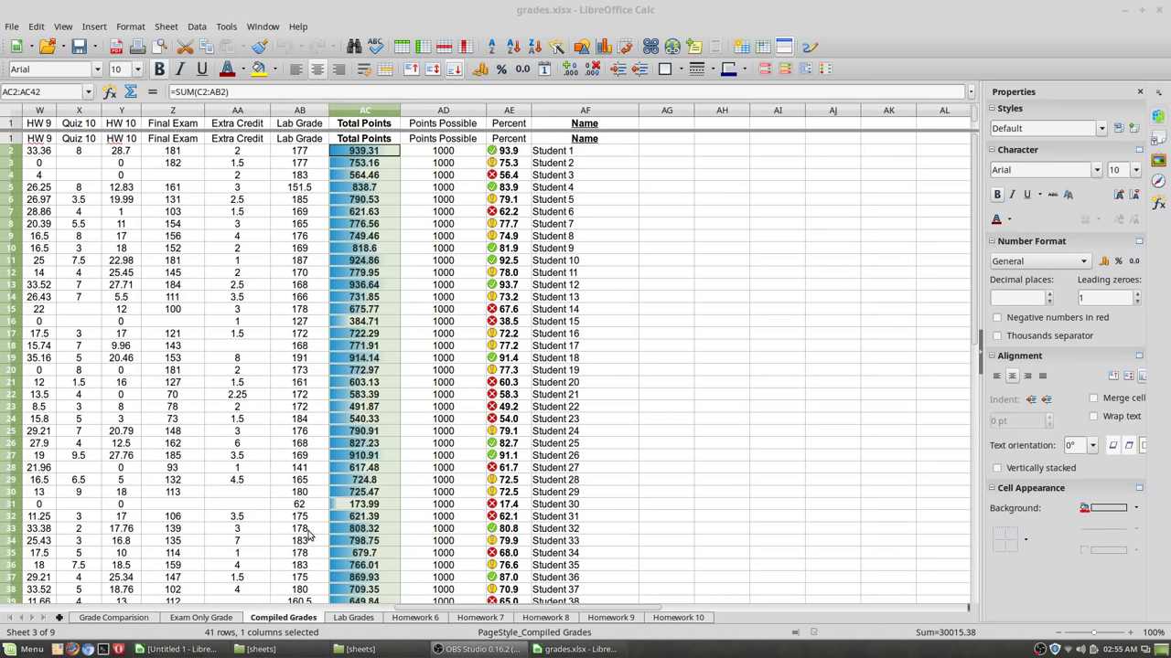
Examine the Grade Comparision sheet's letter grades and distribution chart alongside the Exam Only Grade sheet
{"action": "left_click", "coordinate": [110, 618]}
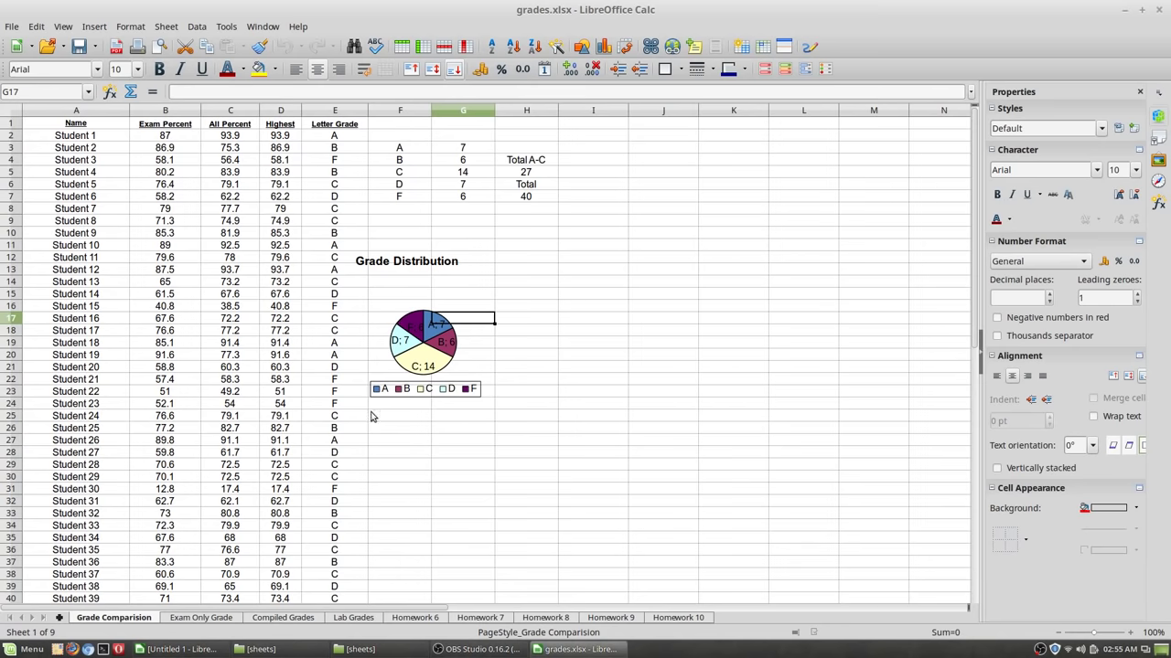
{"action": "scroll", "coordinate": [310, 320], "scroll_direction": "down", "scroll_amount": 5}
{"action": "scroll", "coordinate": [305, 323], "scroll_direction": "up", "scroll_amount": 5}
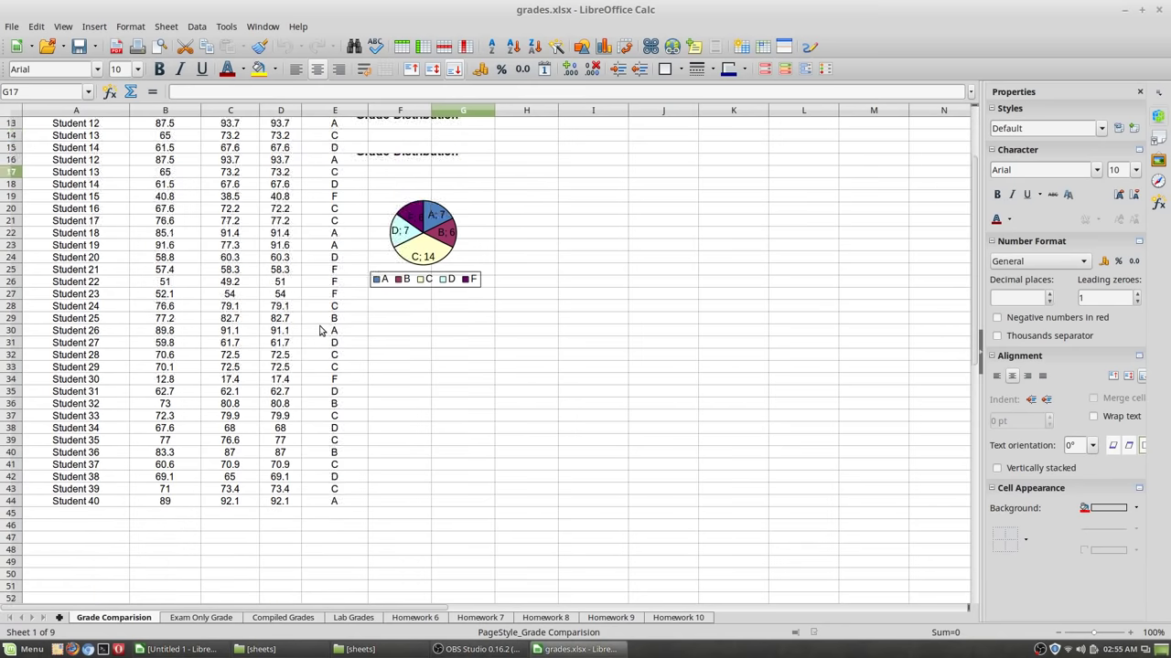
{"action": "left_click", "coordinate": [207, 619]}
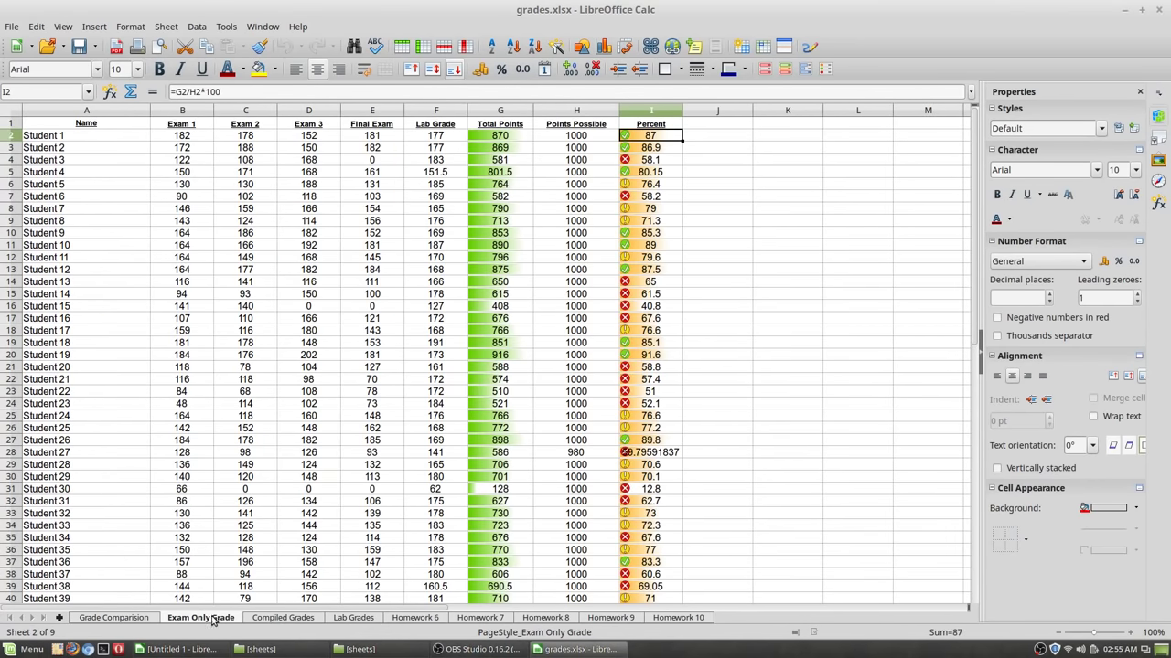
{"action": "left_click", "coordinate": [146, 619]}
{"action": "scroll", "coordinate": [592, 321], "scroll_direction": "down", "scroll_amount": 4}
{"action": "scroll", "coordinate": [586, 327], "scroll_direction": "up", "scroll_amount": 4}
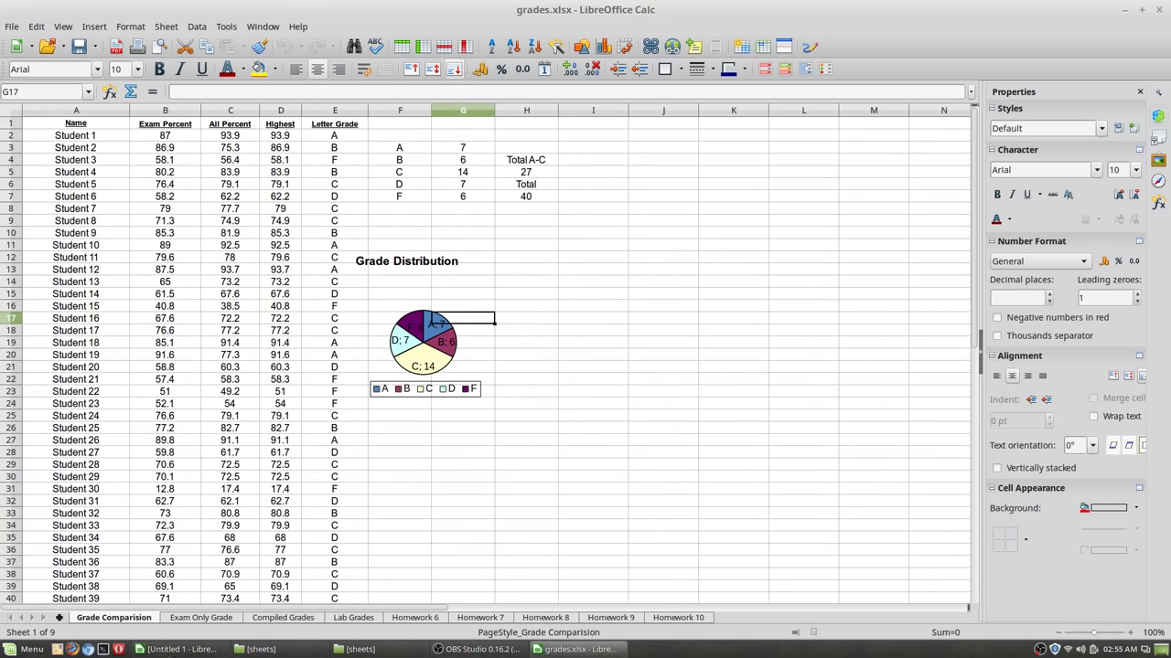
{"action": "left_click", "coordinate": [222, 618]}
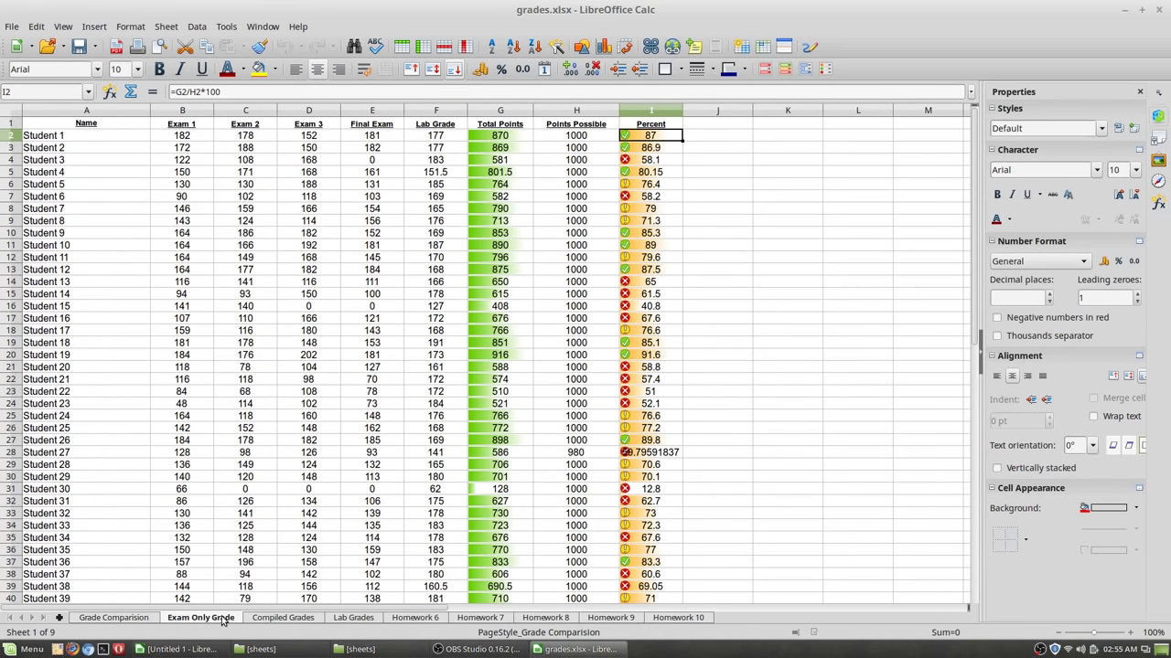
On the Compiled Grades sheet, enter 1, 5, 2, 7 and 10 down cells AH3:AH7
{"action": "left_click", "coordinate": [282, 619]}
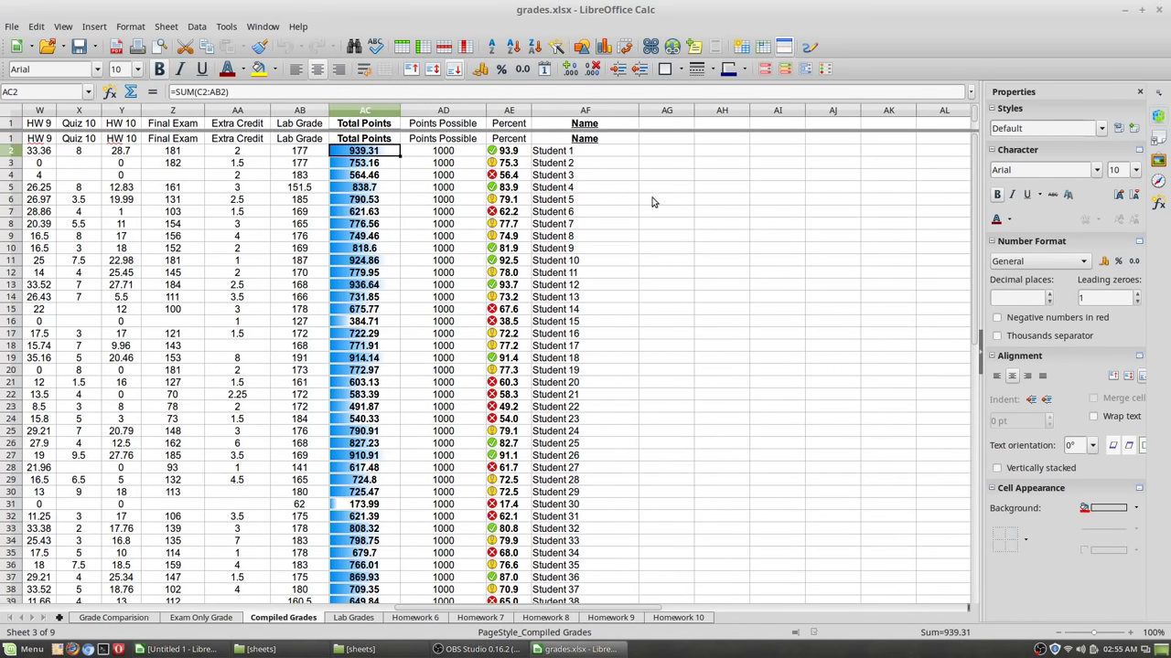
{"action": "left_click", "coordinate": [729, 162]}
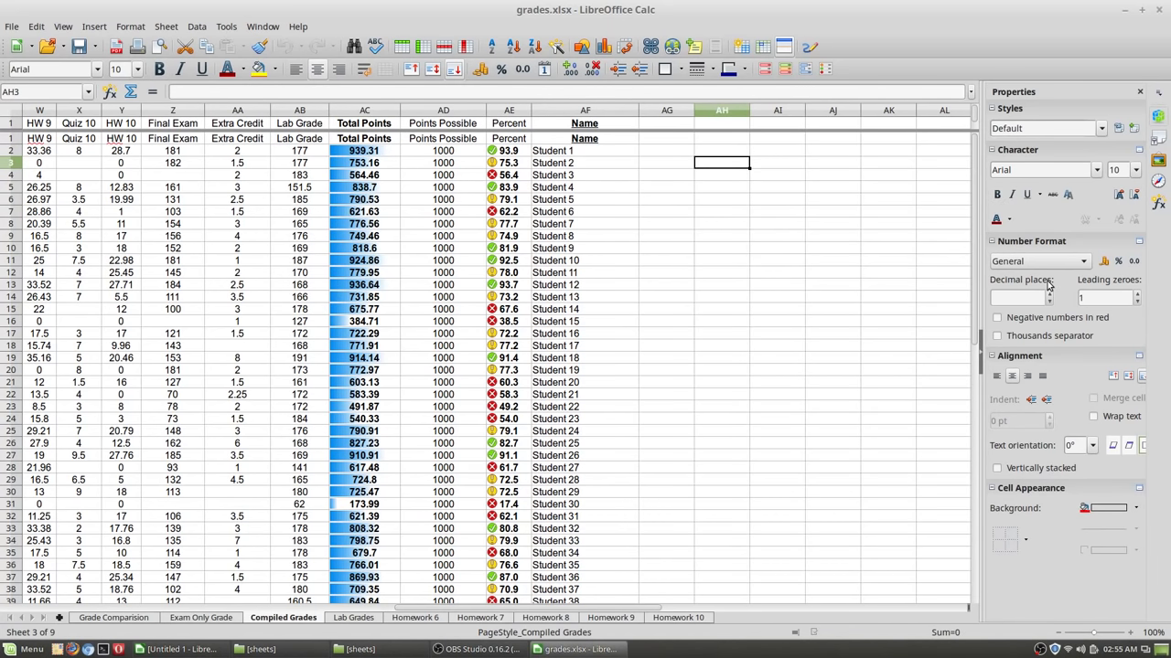
{"action": "type", "text": "1"}
{"action": "key", "text": "Return"}
{"action": "type", "text": "5"}
{"action": "key", "text": "Return"}
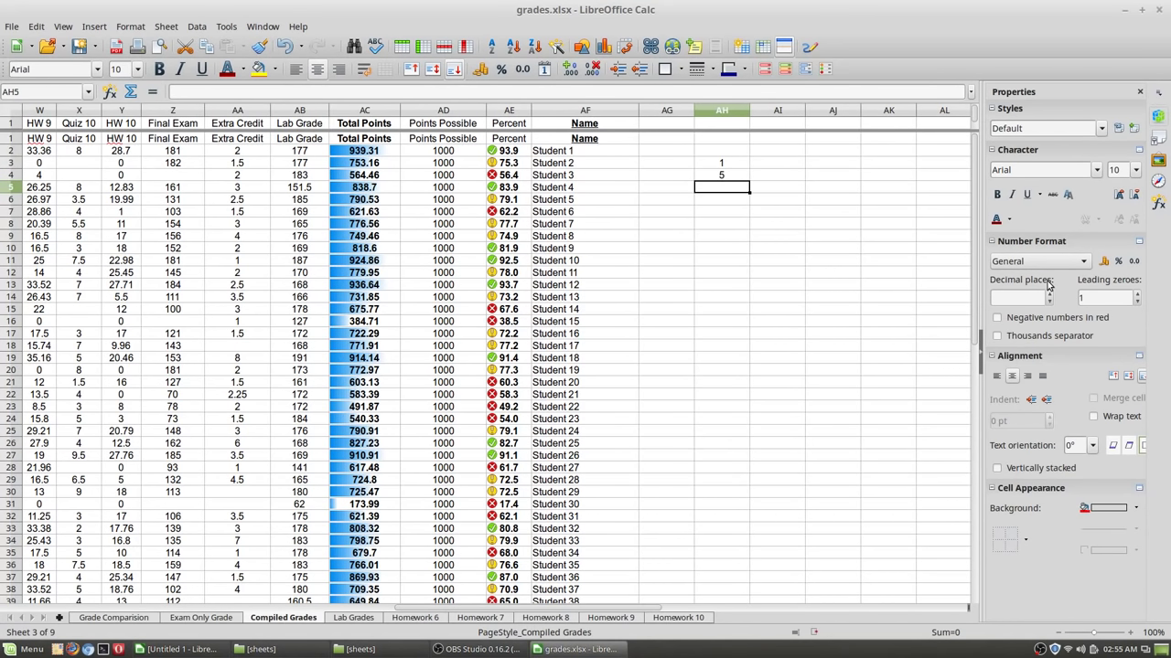
{"action": "type", "text": "2"}
{"action": "key", "text": "Return"}
{"action": "type", "text": "7"}
{"action": "key", "text": "Return"}
{"action": "type", "text": "0"}
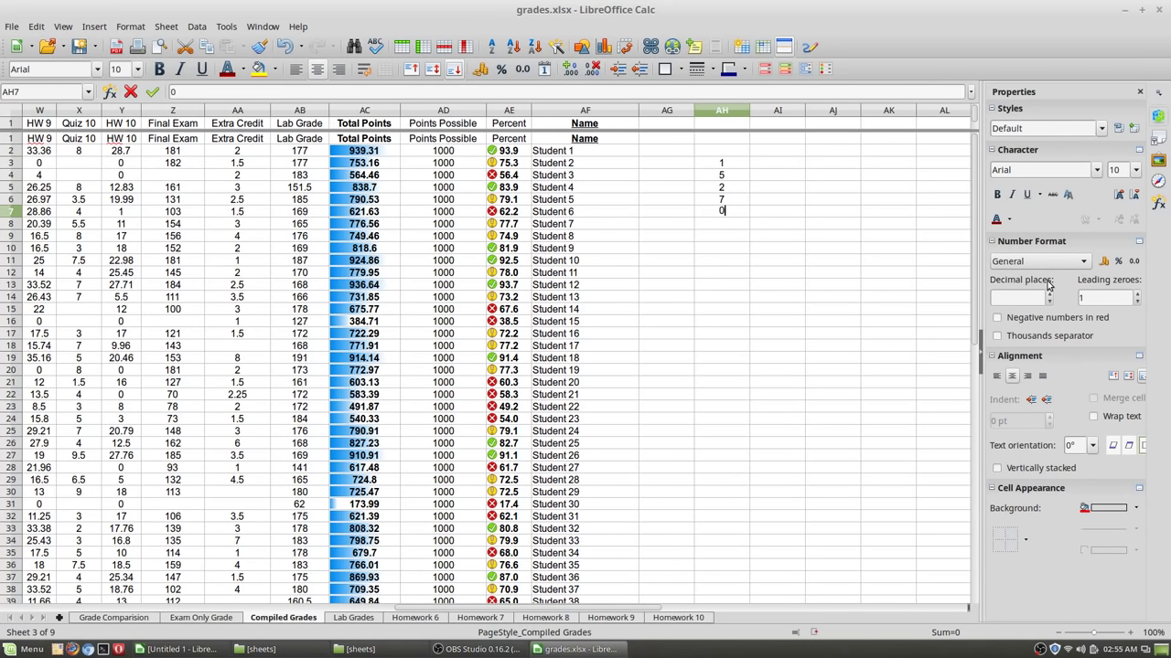
{"action": "type", "text": "9"}
{"action": "type", "text": "10"}
{"action": "key", "text": "Return"}
Continue the number list with 5, 2, 9, 7, 6, 3 and 1 in cells AH8:AH14
{"action": "type", "text": "5"}
{"action": "key", "text": "Return"}
{"action": "type", "text": "2"}
{"action": "key", "text": "Return"}
{"action": "key", "text": "Return"}
{"action": "type", "text": "7"}
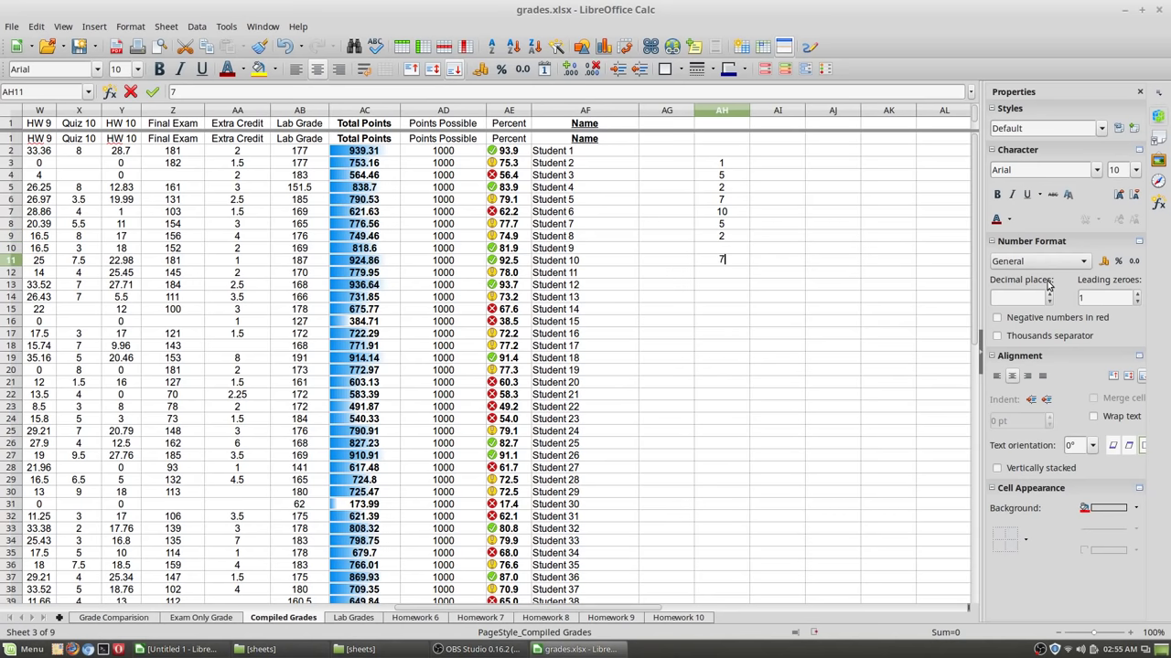
{"action": "key", "text": "Up"}
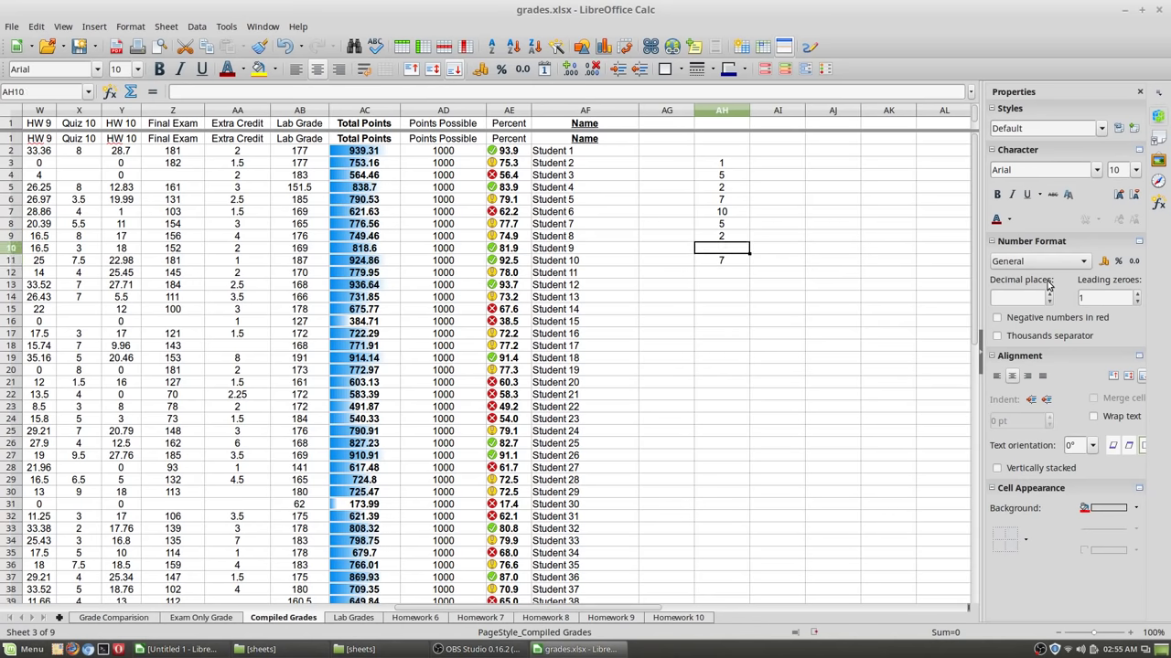
{"action": "type", "text": "9"}
{"action": "key", "text": "Return"}
{"action": "key", "text": "Return"}
{"action": "type", "text": "6"}
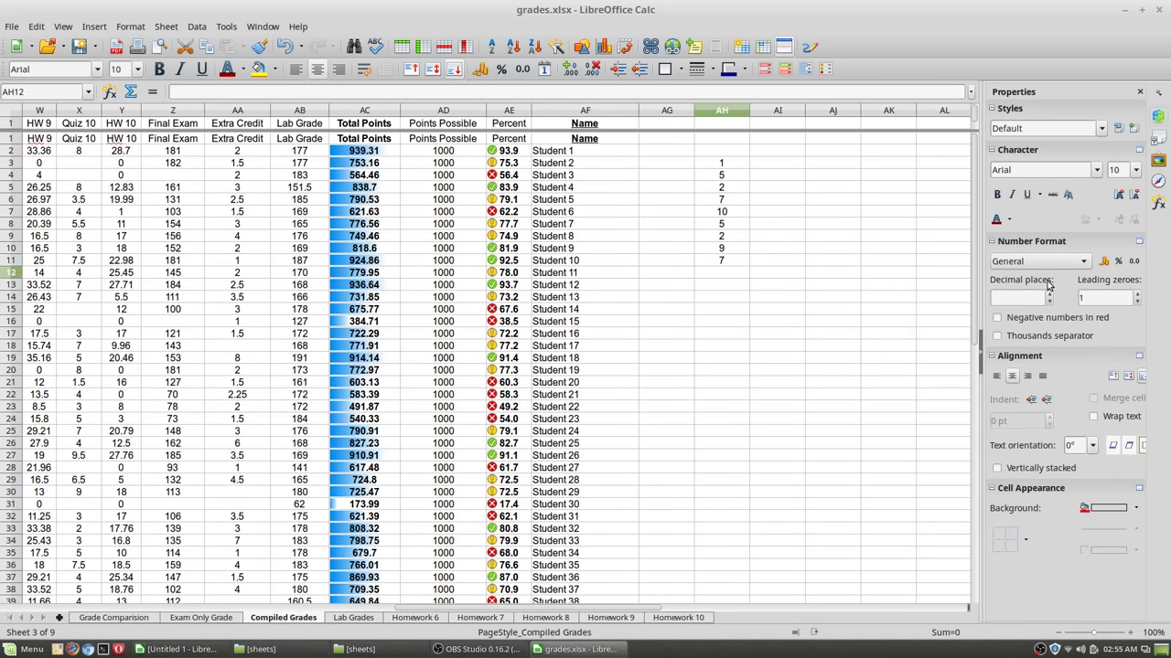
{"action": "key", "text": "Return"}
{"action": "type", "text": "3"}
{"action": "key", "text": "Return"}
{"action": "type", "text": "1"}
{"action": "key", "text": "Return"}
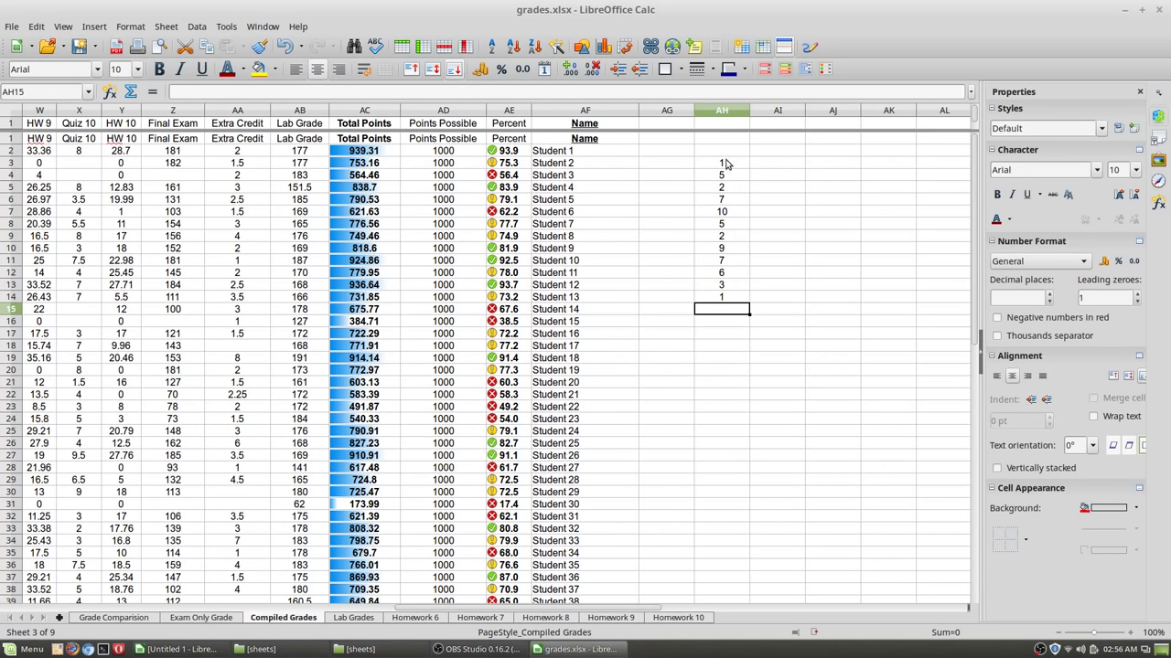
Open conditional formatting for AH3:AH14 and examine the All Cells format types and the Data Bar's minimum and maximum options
{"action": "left_click_drag", "start_coordinate": [725, 163], "coordinate": [733, 298]}
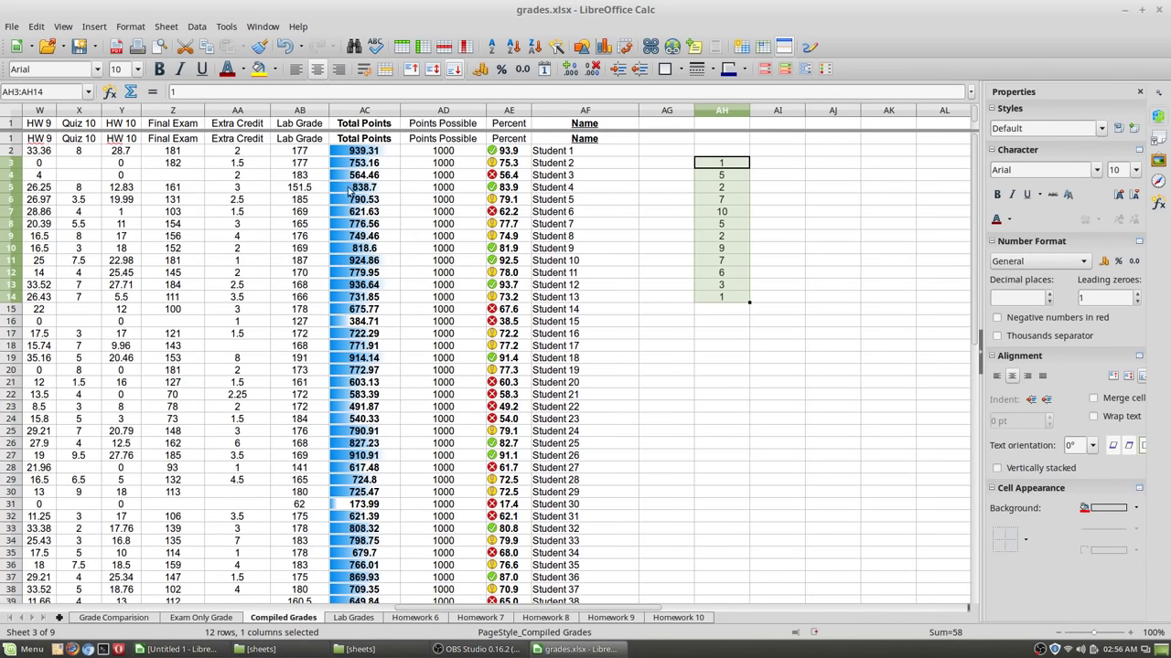
{"action": "left_click", "coordinate": [807, 69]}
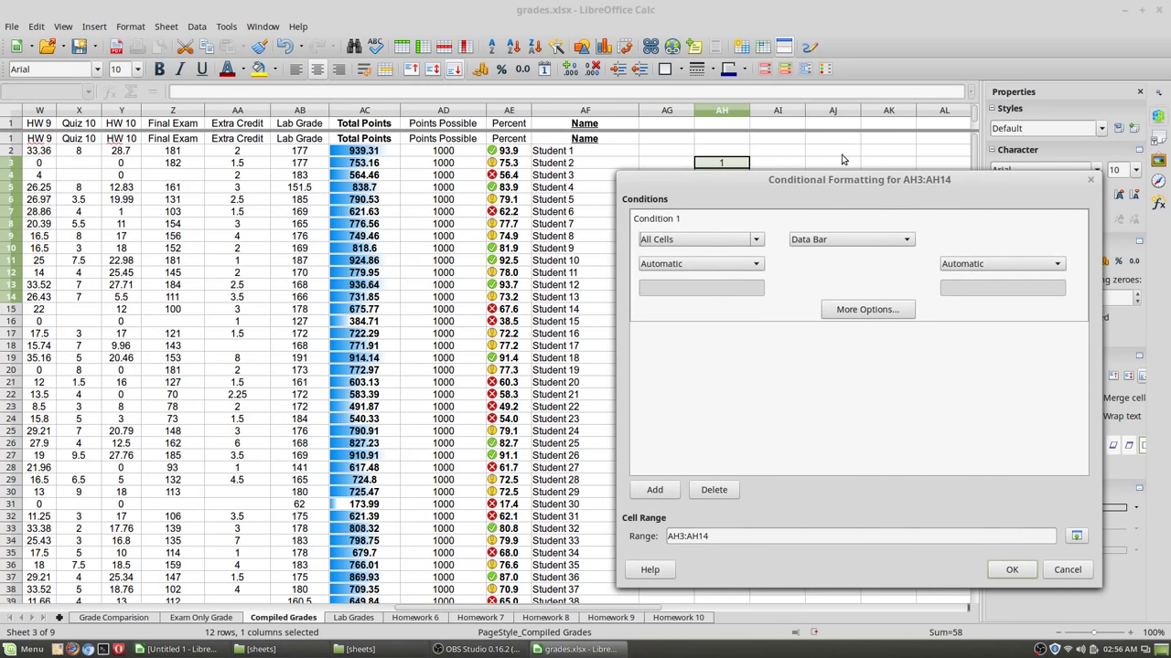
{"action": "left_click_drag", "start_coordinate": [820, 179], "coordinate": [370, 147]}
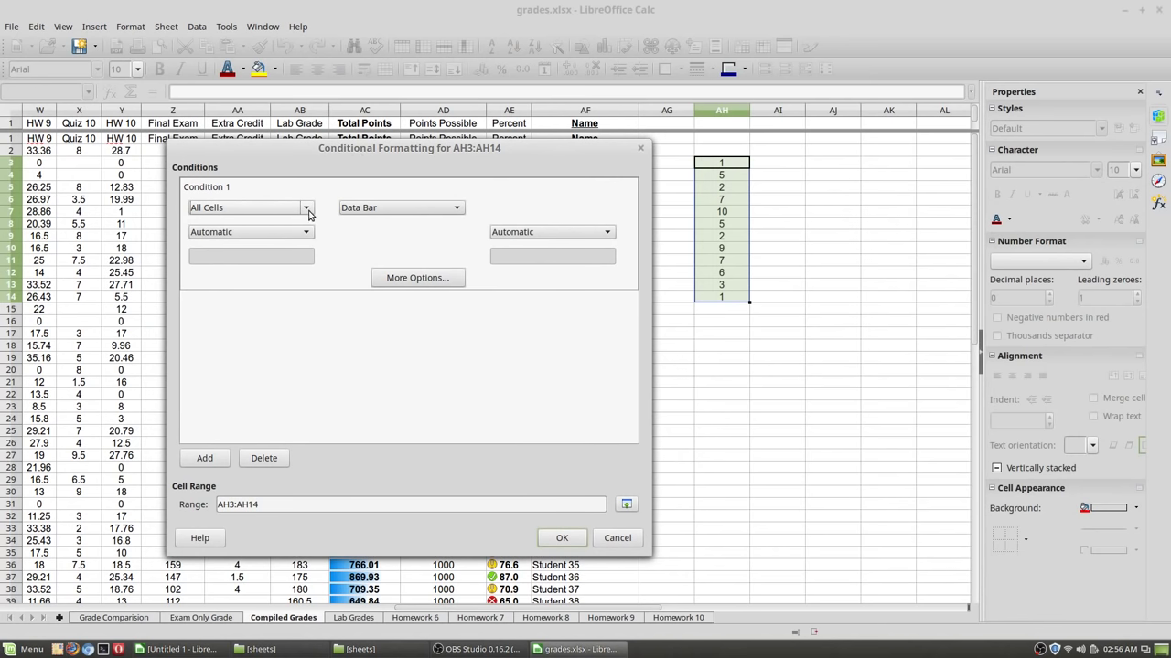
{"action": "left_click", "coordinate": [400, 212]}
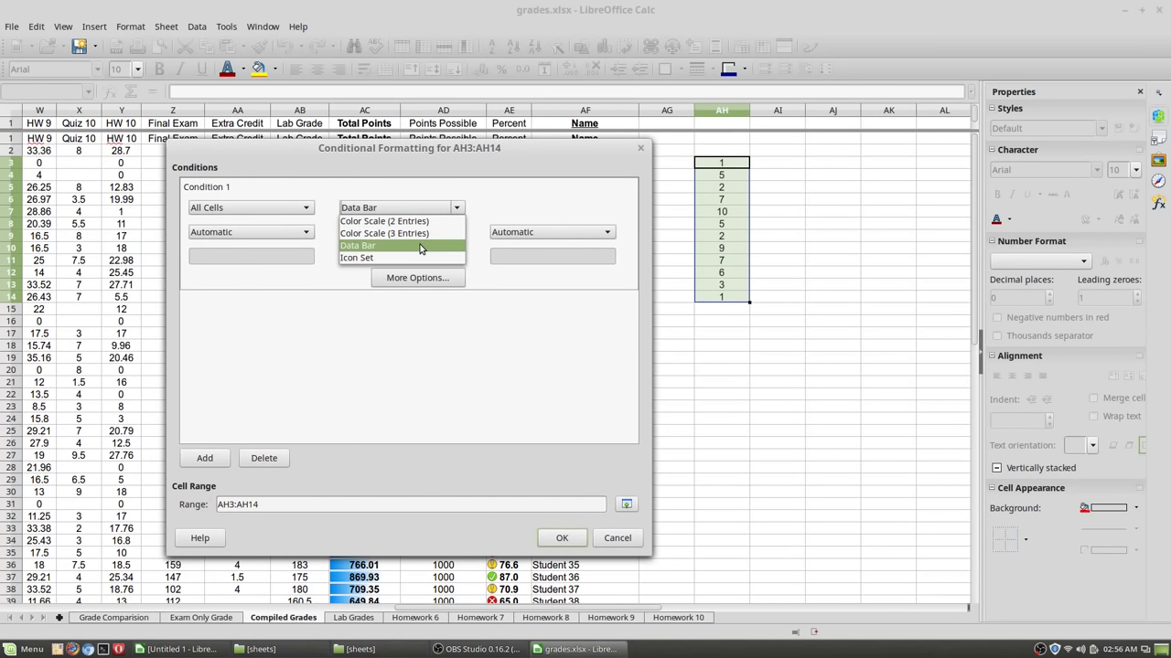
{"action": "left_click", "coordinate": [388, 246]}
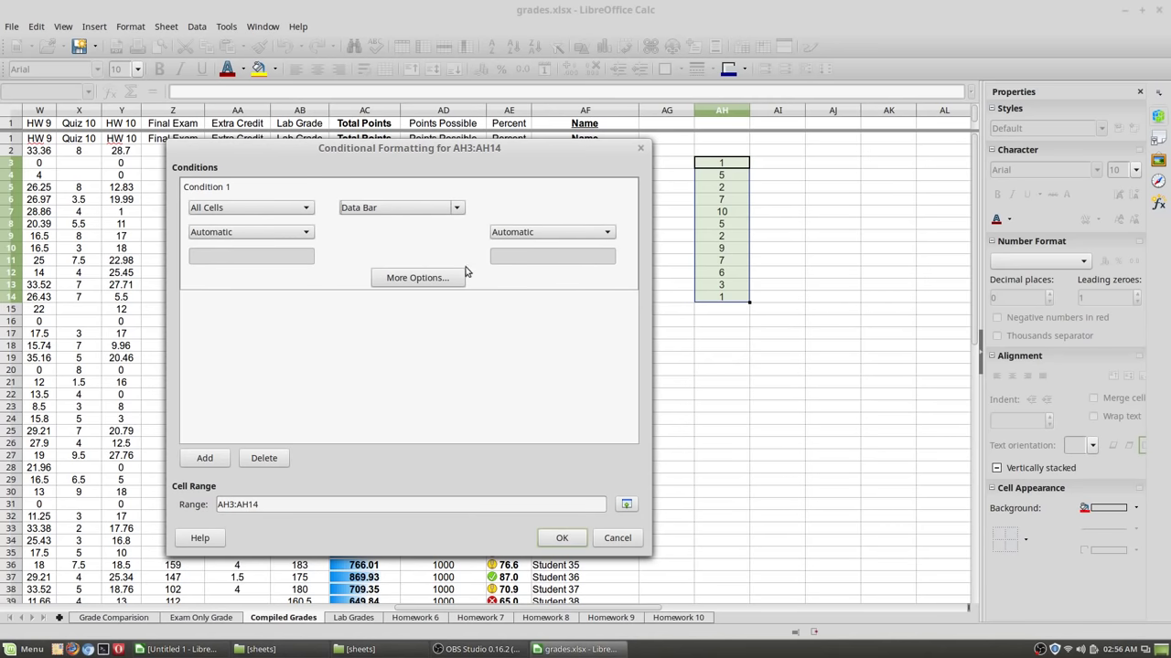
{"action": "left_click", "coordinate": [545, 232]}
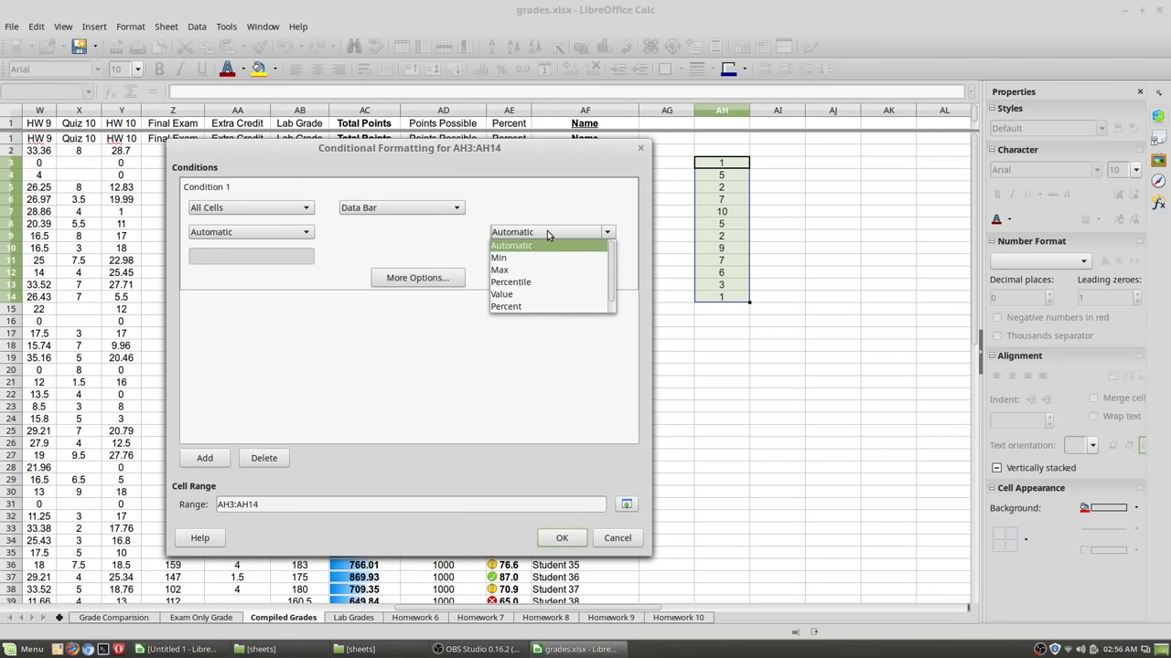
{"action": "left_click", "coordinate": [547, 230]}
{"action": "left_click", "coordinate": [277, 231]}
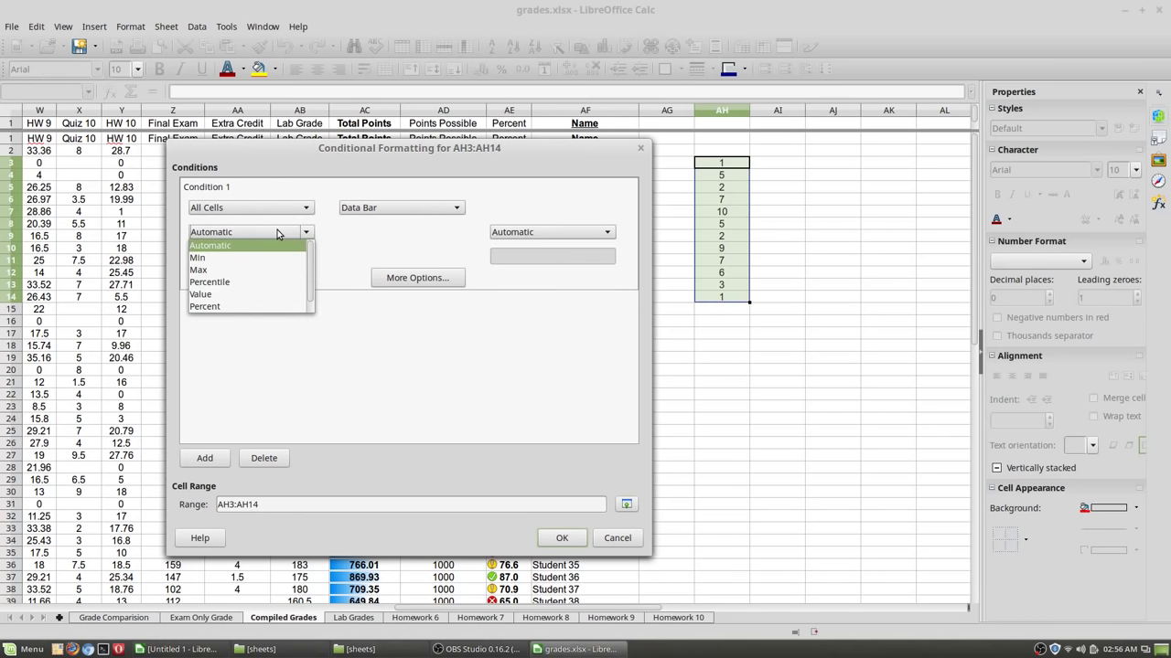
{"action": "left_click", "coordinate": [277, 231]}
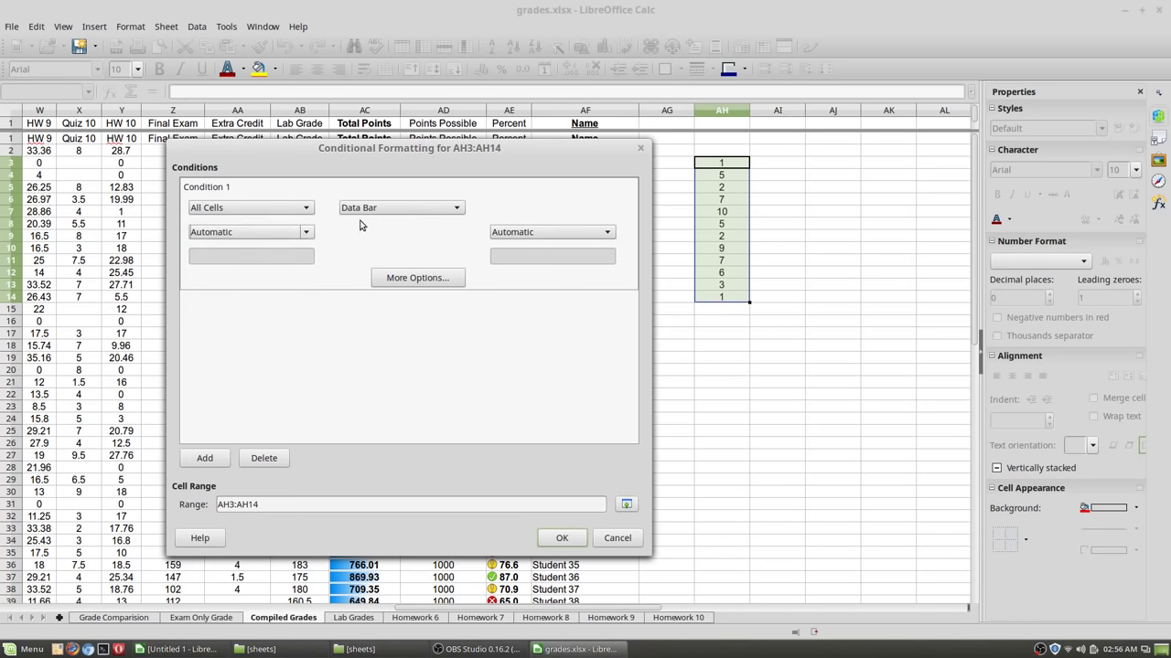
{"action": "left_click", "coordinate": [302, 210]}
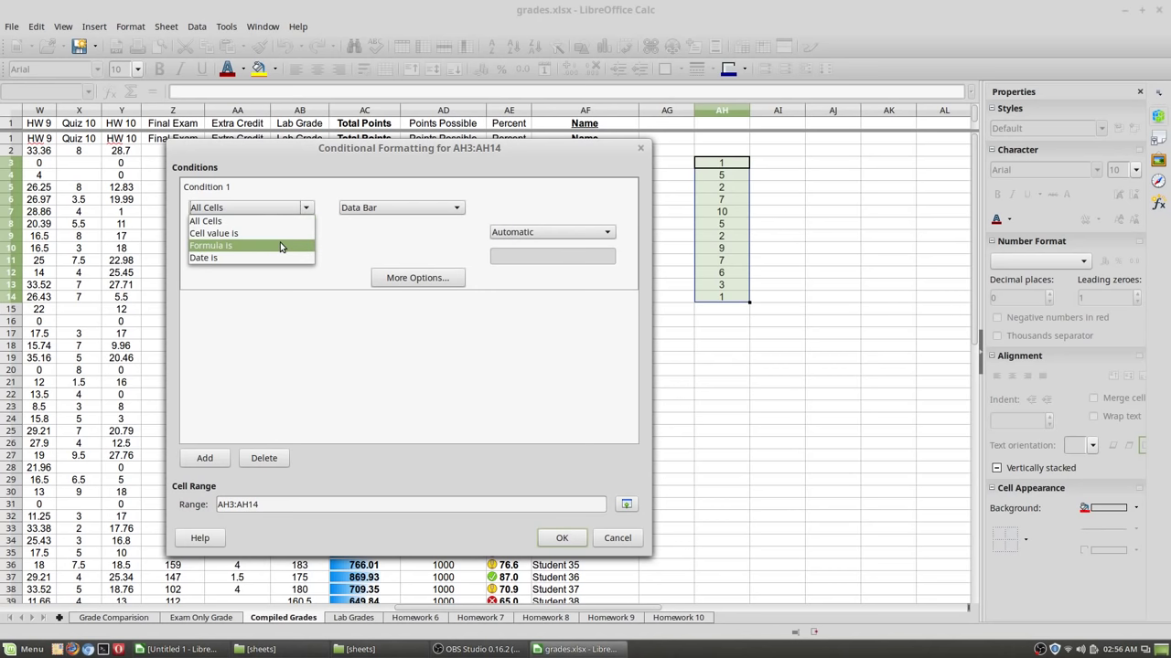
{"action": "left_click", "coordinate": [265, 233]}
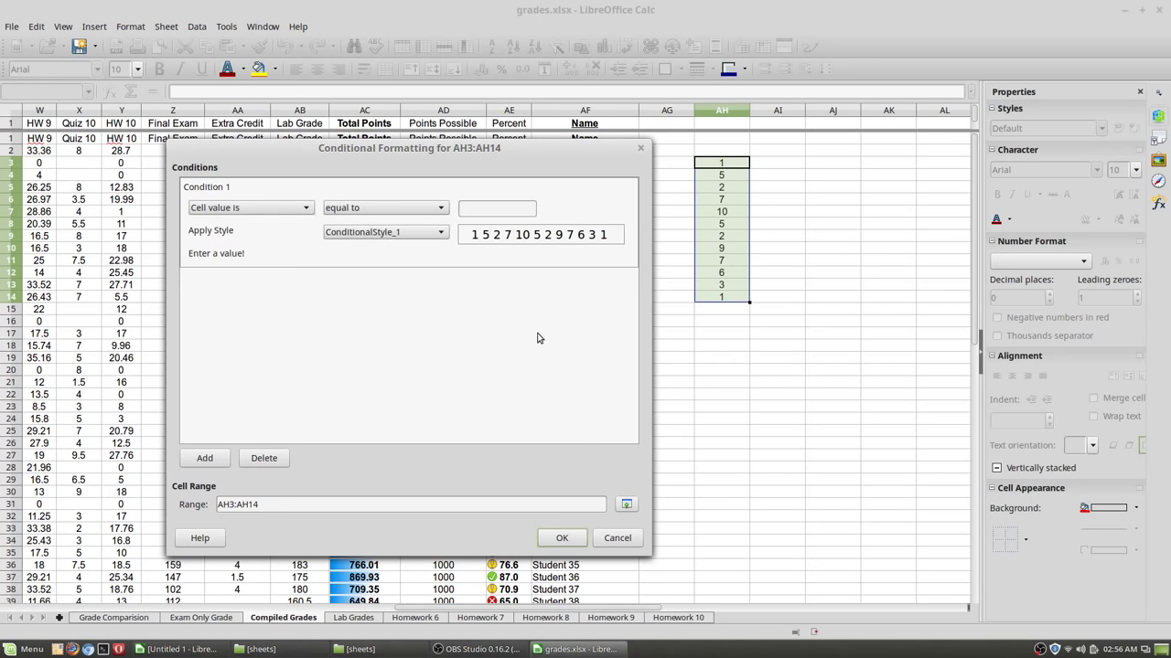
{"action": "left_click", "coordinate": [434, 212]}
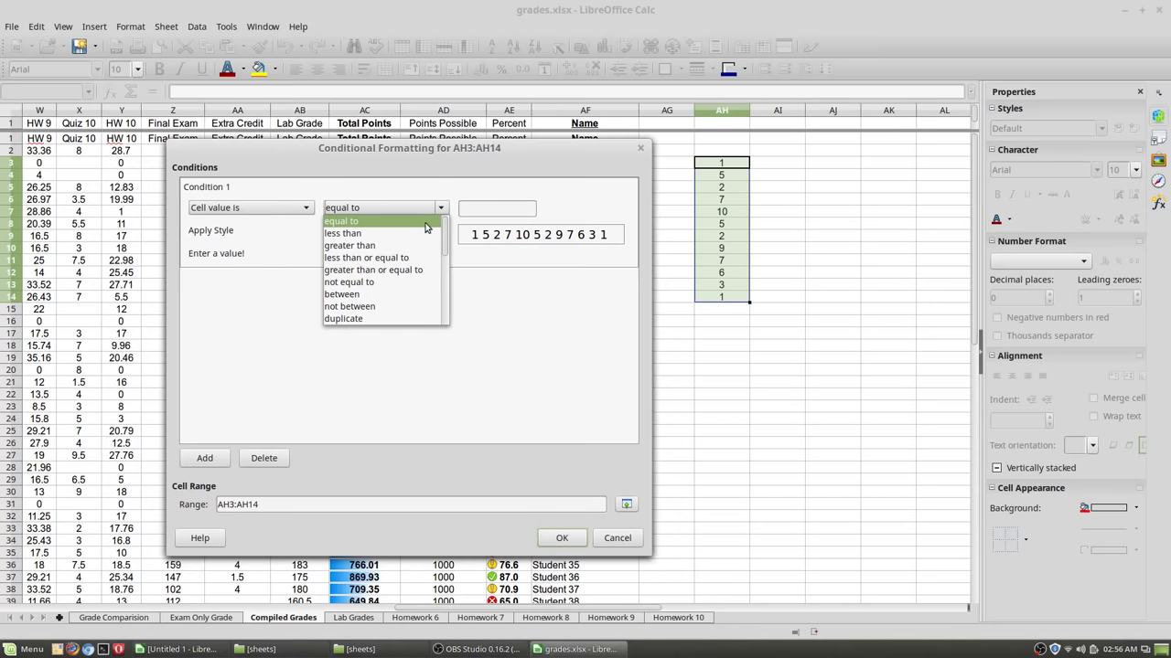
{"action": "left_click", "coordinate": [401, 293]}
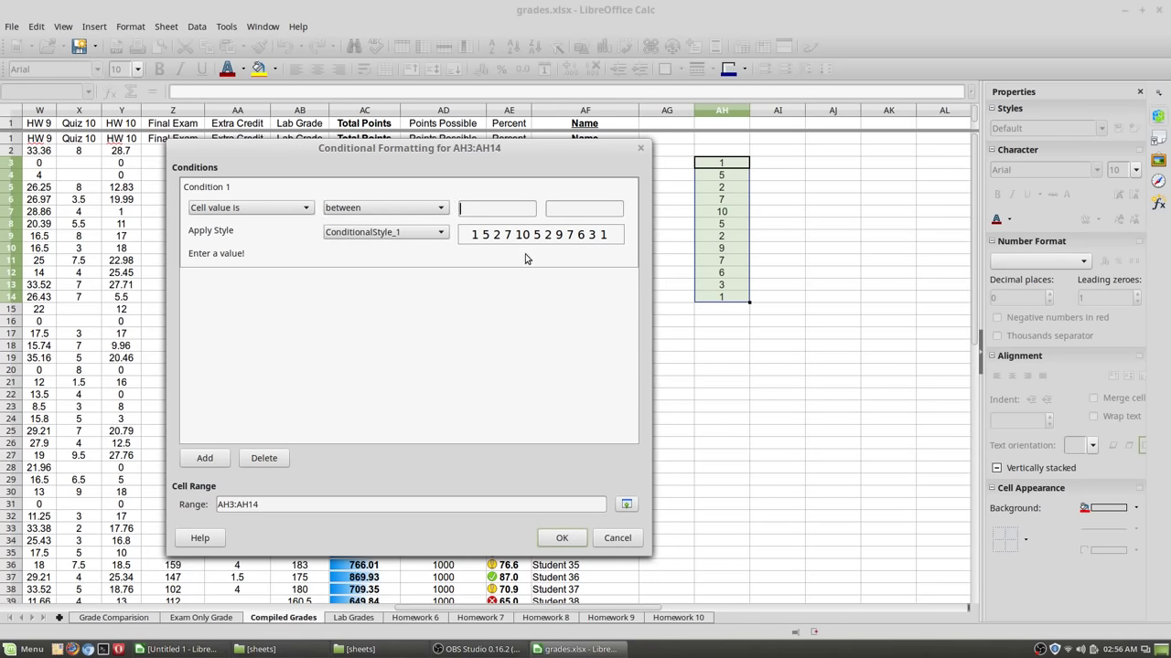
{"action": "type", "text": "1"}
{"action": "left_click", "coordinate": [617, 539]}
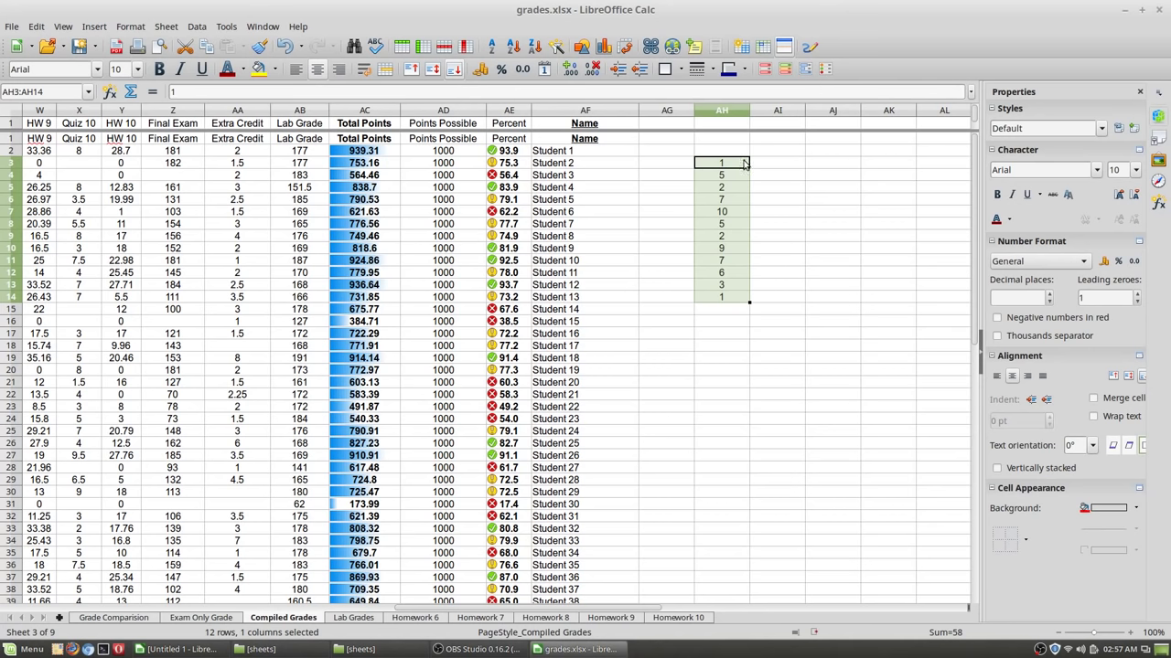
Try a conditional formatting rule on AH3:AH14 for cell values between 1 and 10
{"action": "left_click_drag", "start_coordinate": [741, 163], "coordinate": [743, 297]}
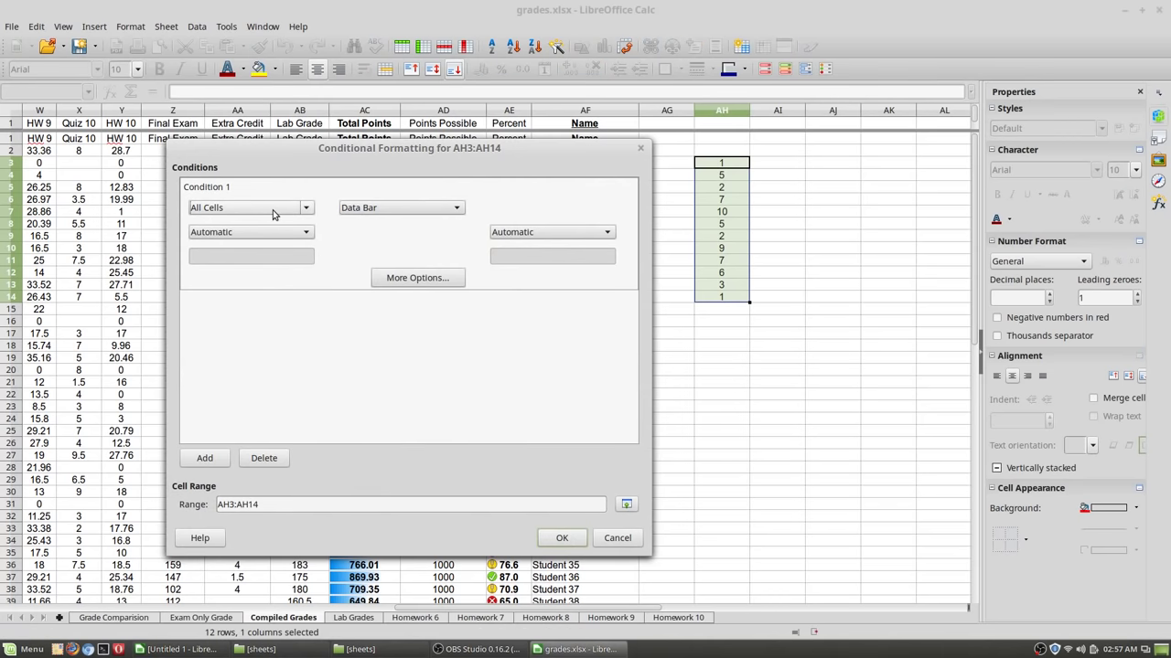
{"action": "left_click", "coordinate": [307, 209]}
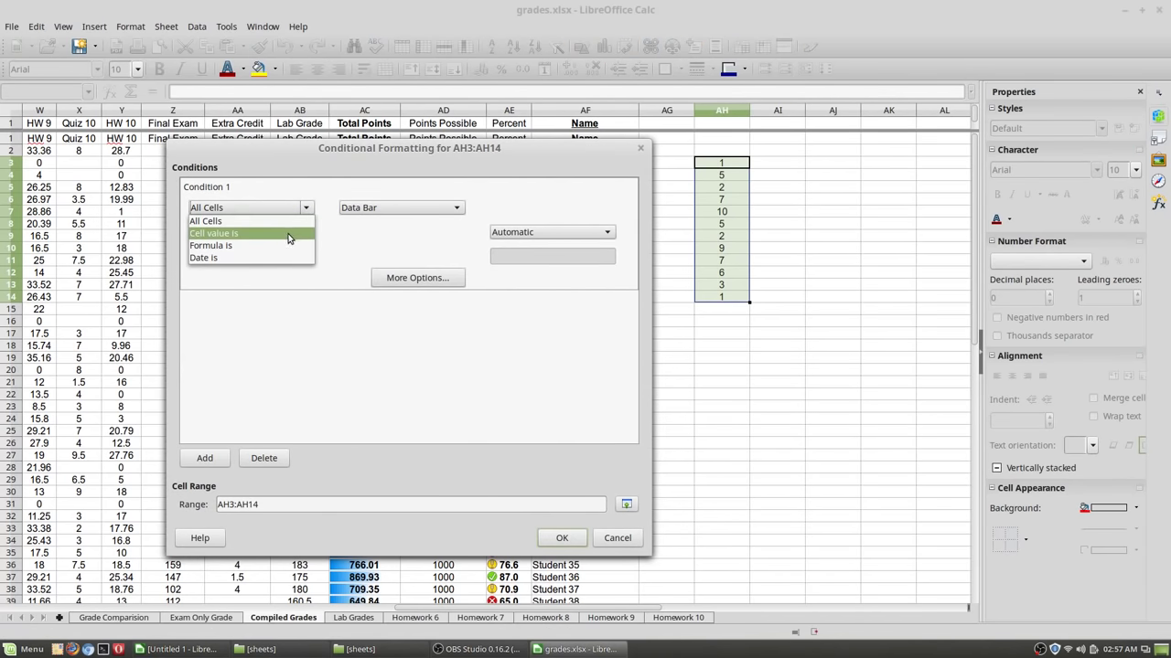
{"action": "left_click", "coordinate": [290, 234]}
{"action": "left_click", "coordinate": [421, 213]}
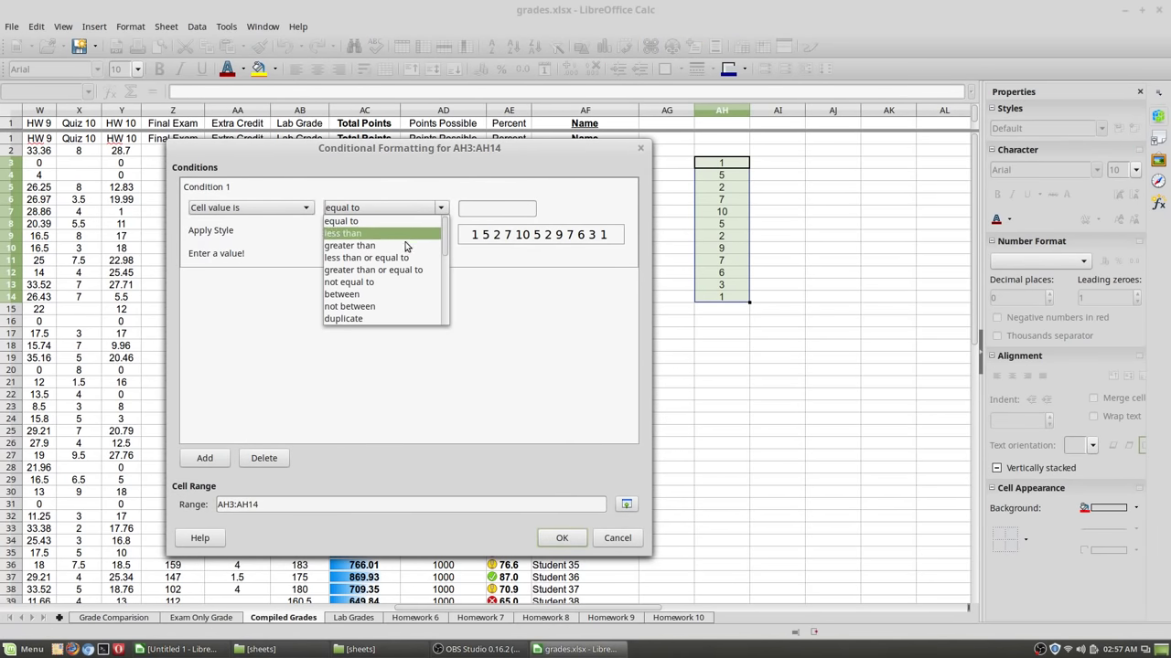
{"action": "left_click", "coordinate": [397, 293]}
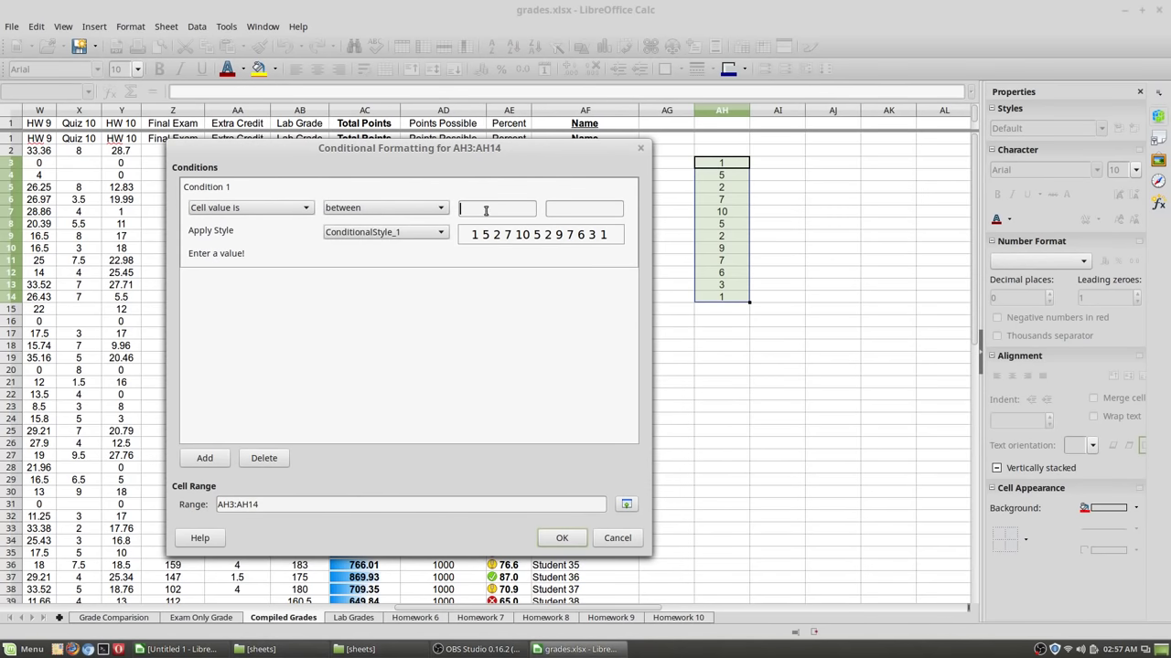
{"action": "type", "text": "1"}
{"action": "type", "text": "3"}
{"action": "left_click_drag", "start_coordinate": [591, 209], "coordinate": [530, 209]}
{"action": "left_click", "coordinate": [439, 209]}
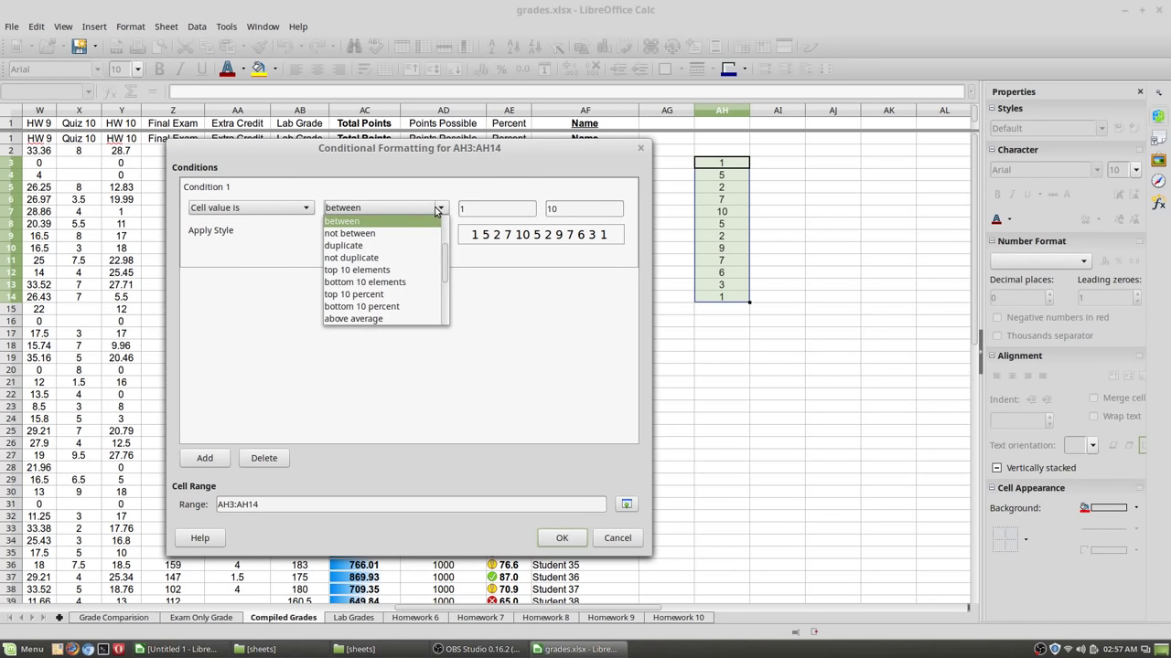
{"action": "left_click", "coordinate": [410, 217]}
Switch the condition to All Cells, review the Color Scale (3 Entries) options, and discard the rule
{"action": "left_click", "coordinate": [306, 208]}
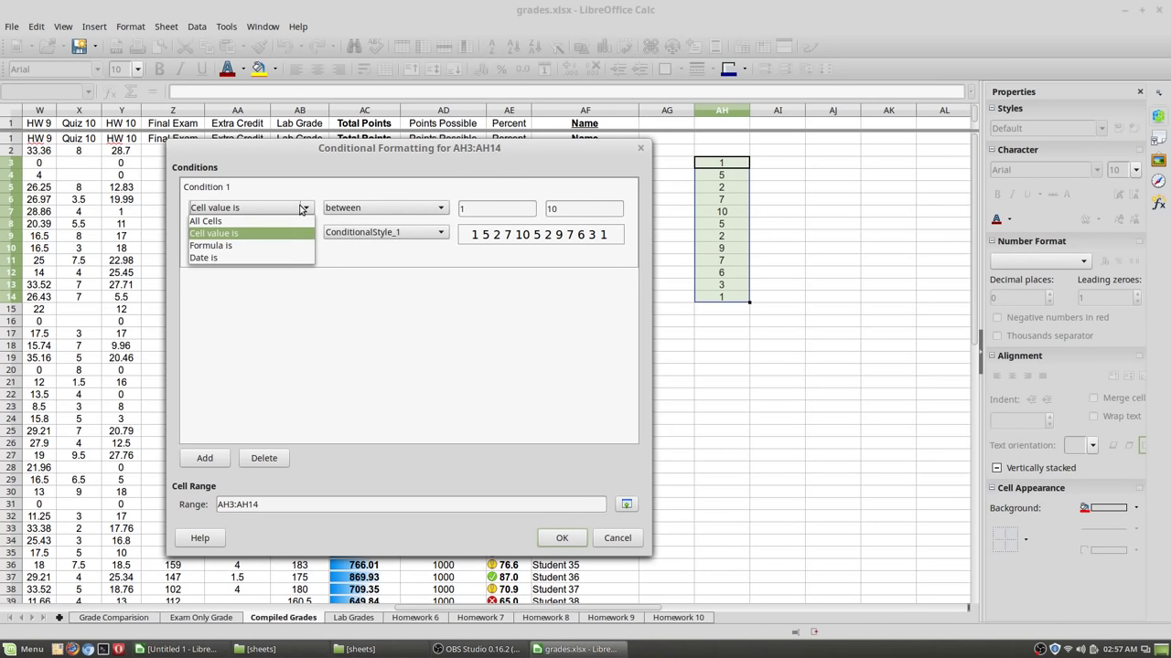
{"action": "left_click", "coordinate": [210, 220]}
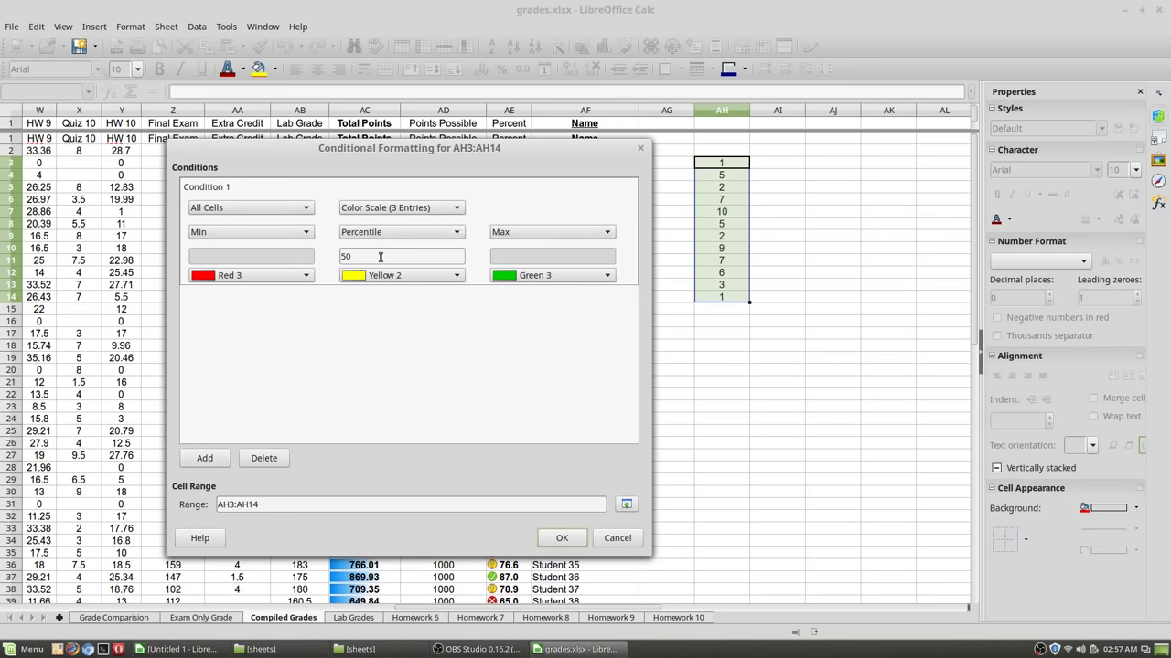
{"action": "left_click", "coordinate": [629, 539]}
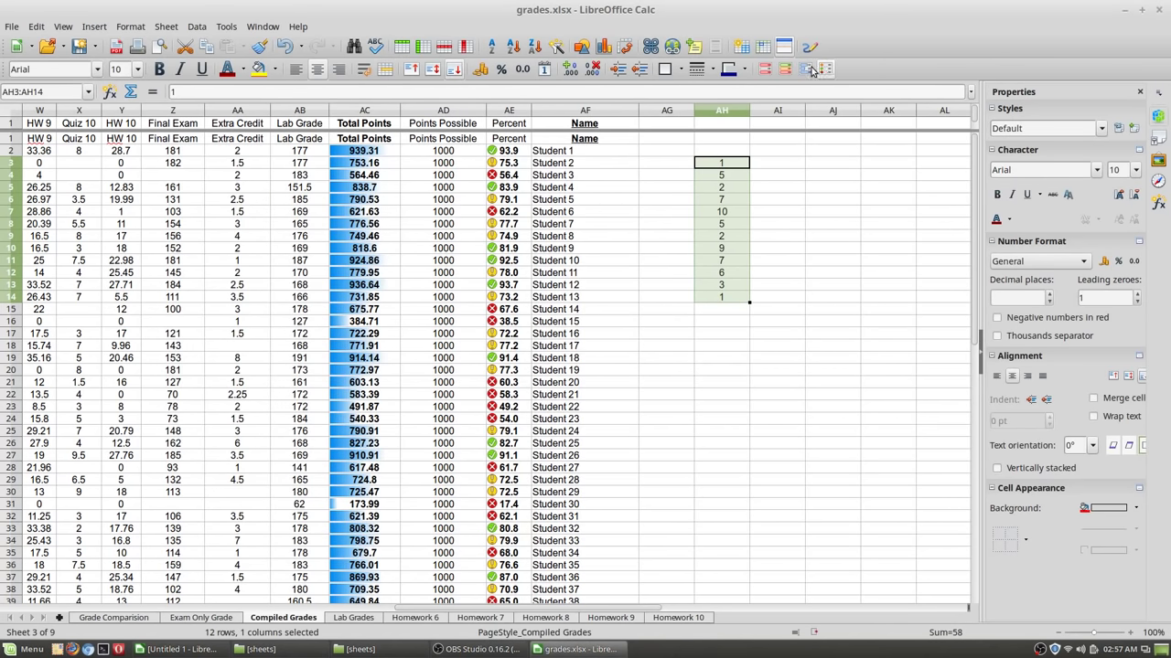
Apply data bars with automatic limits to AH3:AH14 and set their positive bar color to Yellow green 3
{"action": "left_click", "coordinate": [810, 72]}
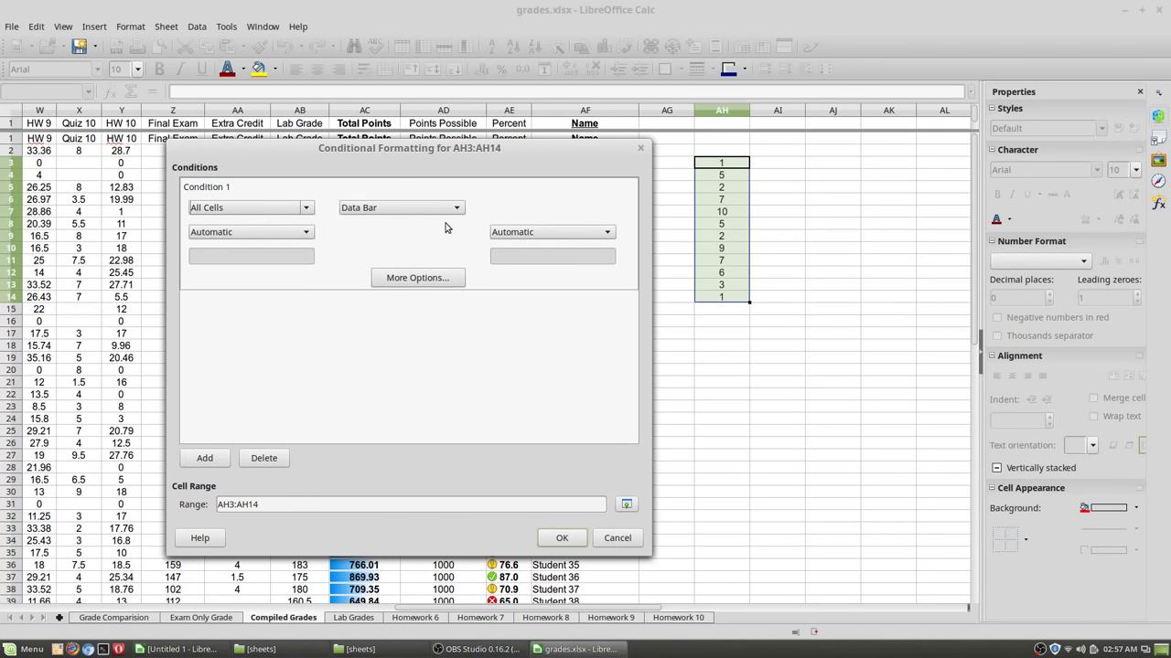
{"action": "left_click", "coordinate": [562, 537]}
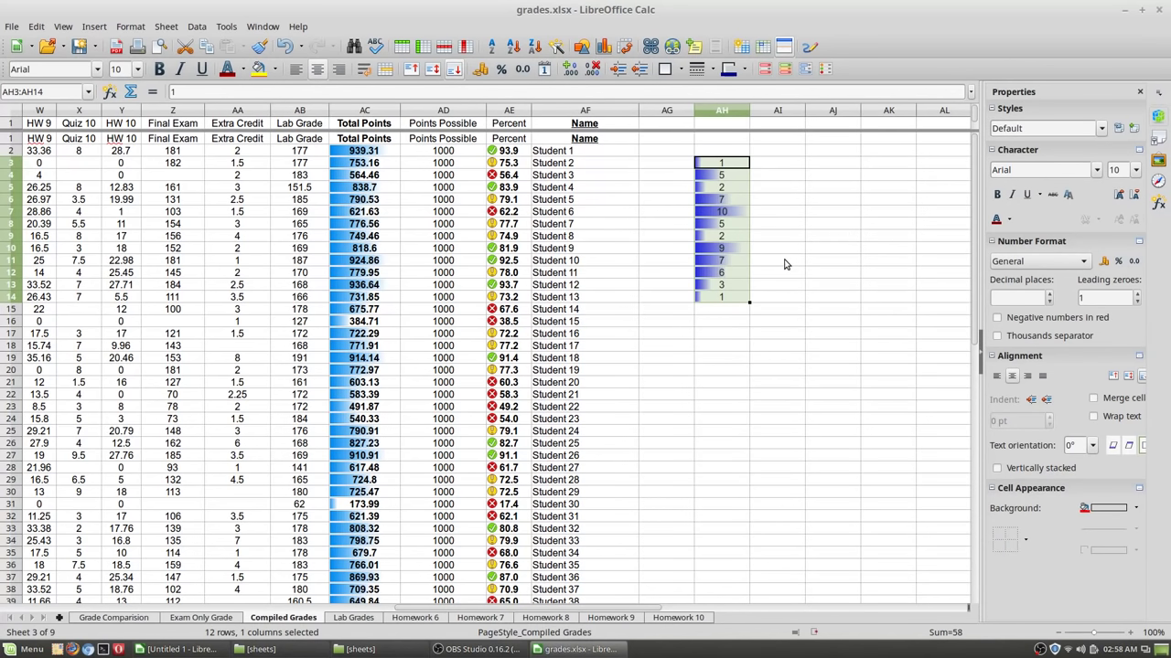
{"action": "left_click", "coordinate": [804, 69]}
{"action": "left_click", "coordinate": [414, 280]}
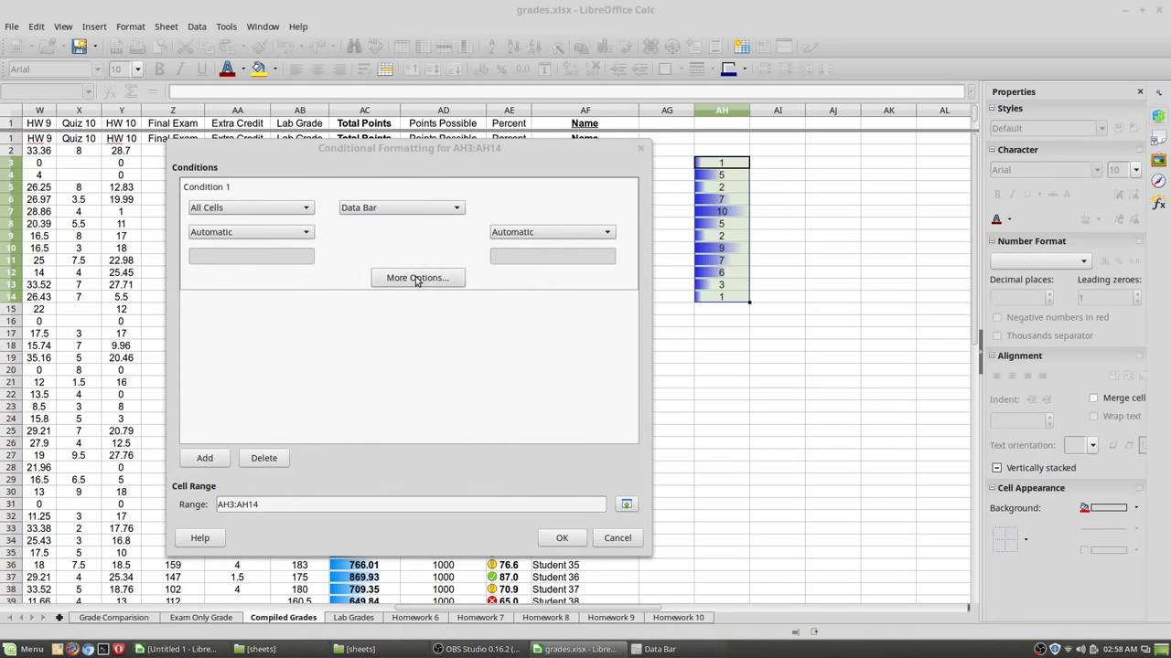
{"action": "left_click", "coordinate": [442, 287]}
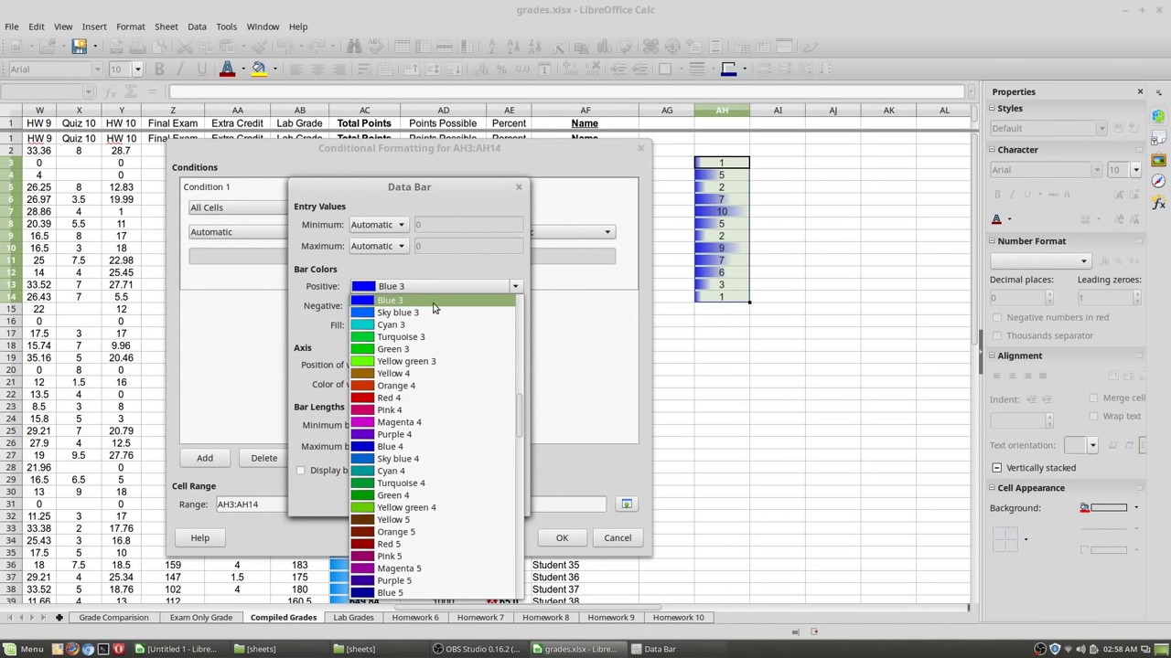
{"action": "left_click", "coordinate": [416, 362]}
{"action": "left_click", "coordinate": [439, 499]}
{"action": "left_click", "coordinate": [562, 538]}
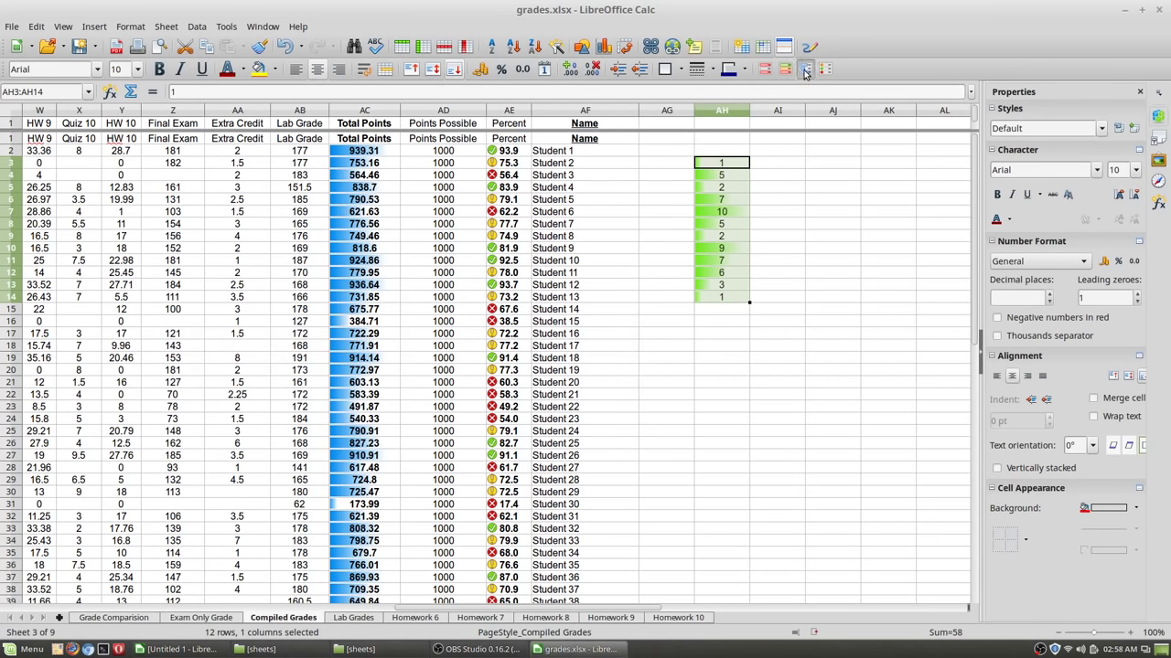
Change the positive color of the data bars in AH3:AH14 to Black
{"action": "left_click", "coordinate": [805, 68]}
{"action": "left_click", "coordinate": [416, 278]}
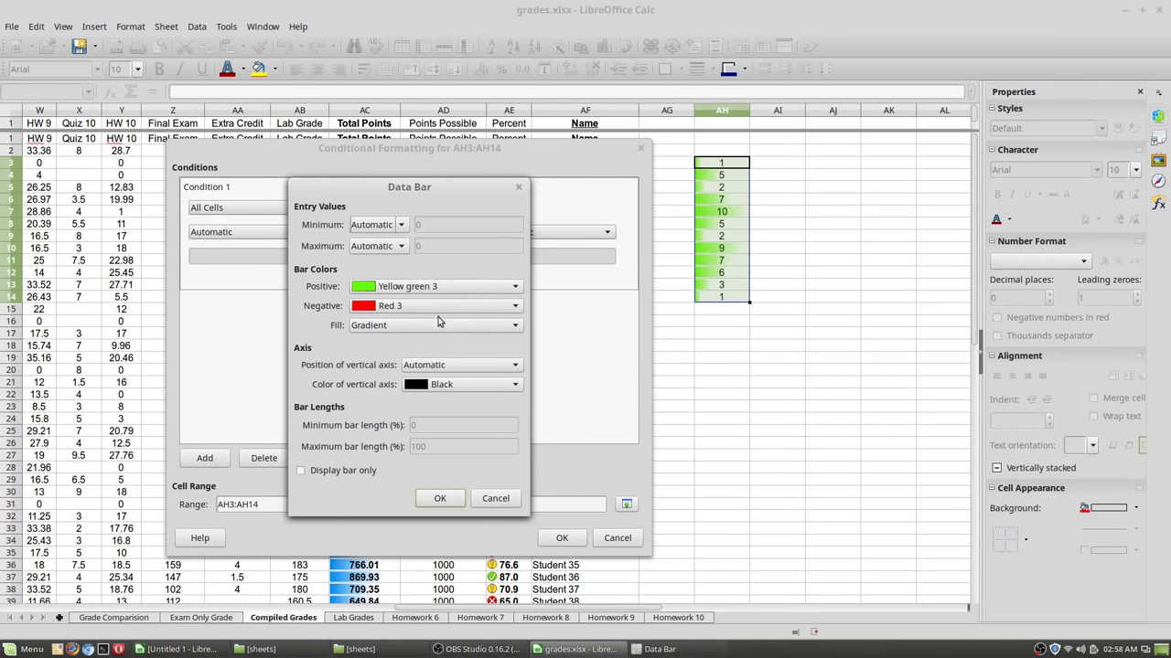
{"action": "left_click", "coordinate": [440, 332]}
{"action": "left_click", "coordinate": [440, 329]}
{"action": "left_click", "coordinate": [436, 289]}
{"action": "scroll", "coordinate": [411, 384], "scroll_direction": "down", "scroll_amount": 11}
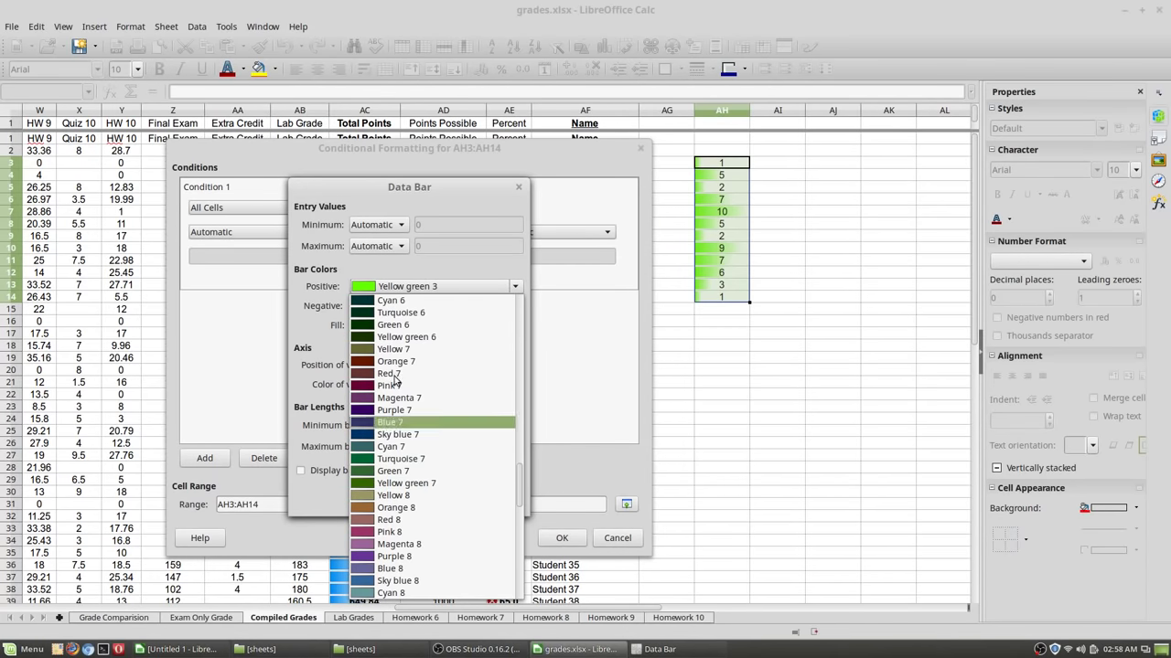
{"action": "scroll", "coordinate": [412, 403], "scroll_direction": "down", "scroll_amount": 17}
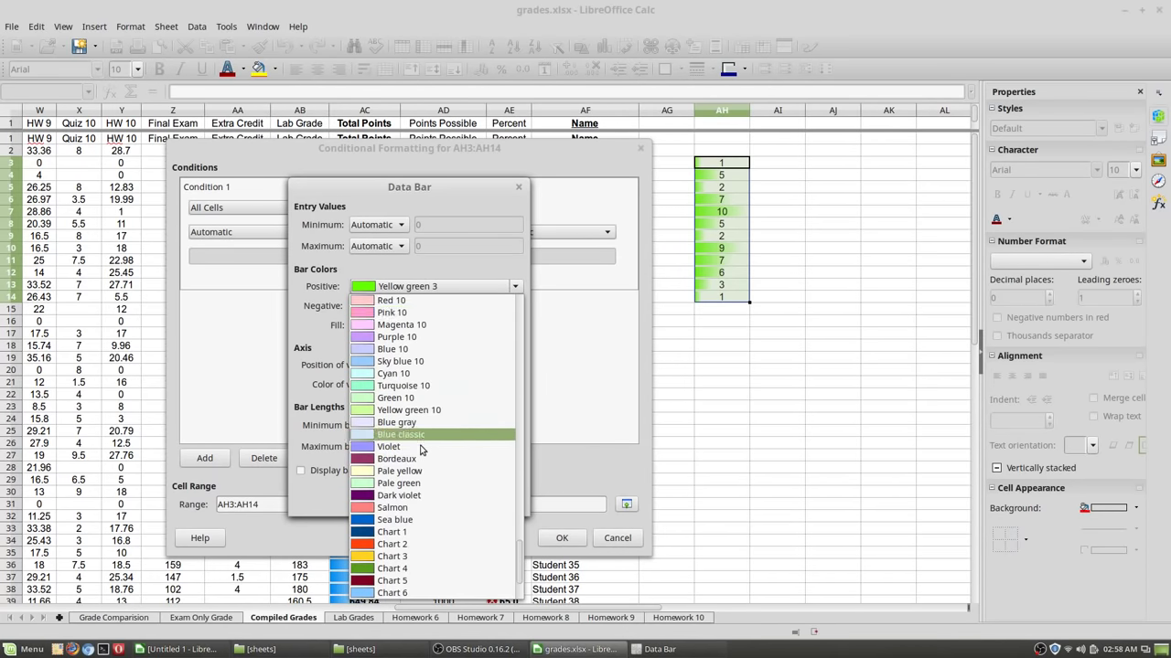
{"action": "scroll", "coordinate": [423, 467], "scroll_direction": "up", "scroll_amount": 17}
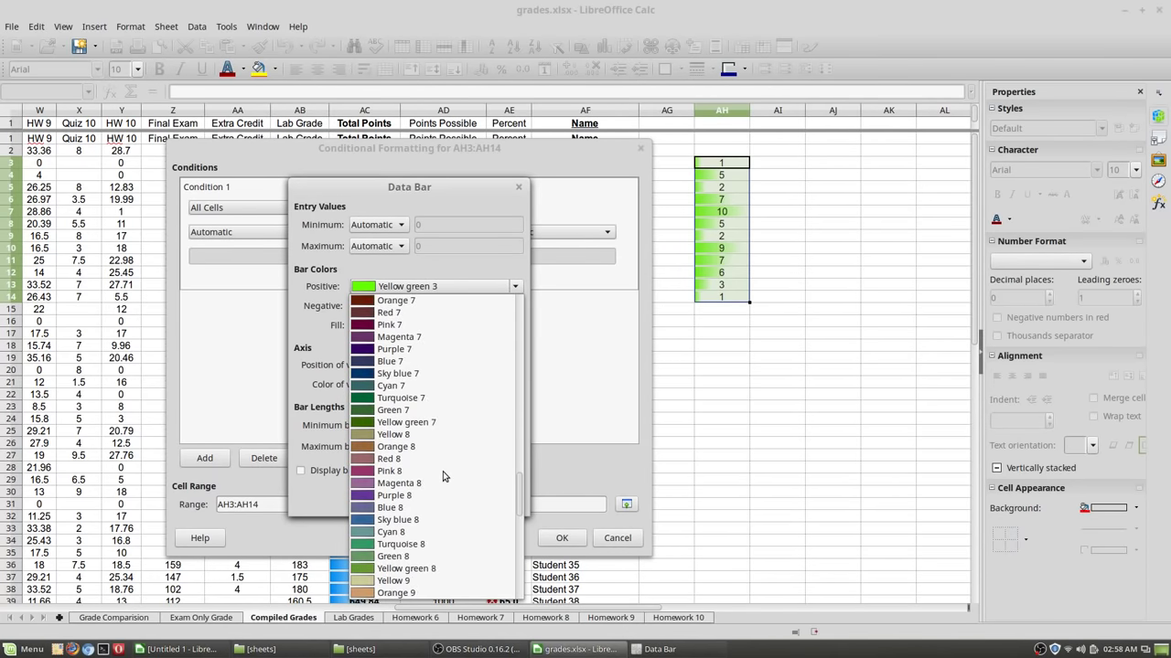
{"action": "scroll", "coordinate": [421, 437], "scroll_direction": "up", "scroll_amount": 15}
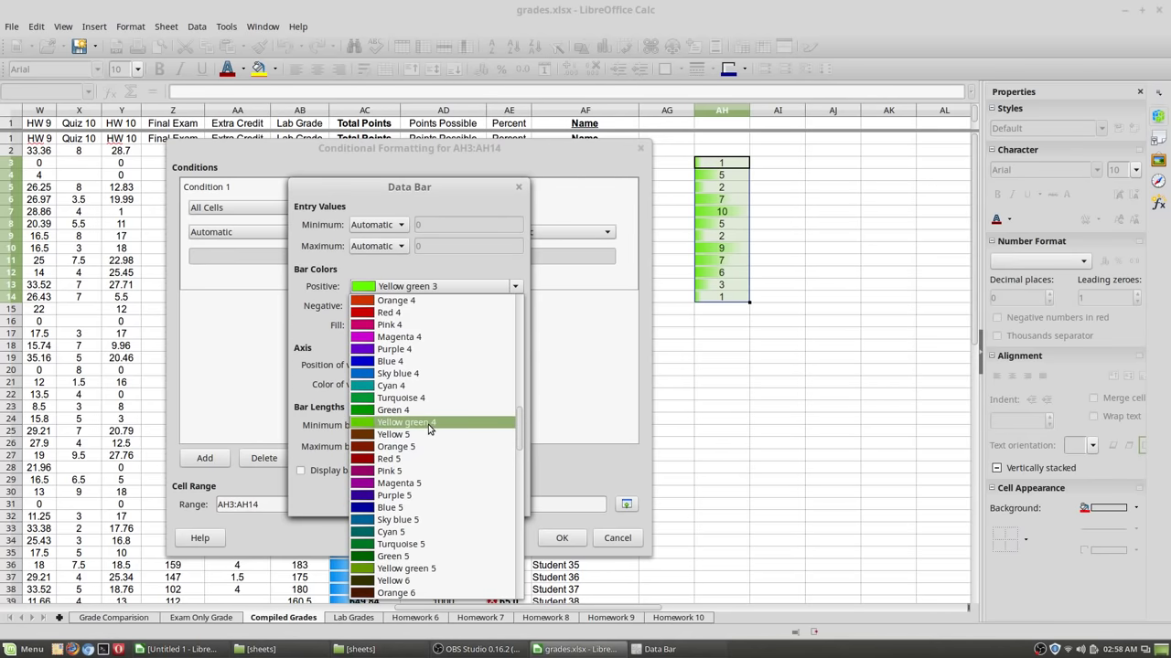
{"action": "scroll", "coordinate": [420, 409], "scroll_direction": "up", "scroll_amount": 15}
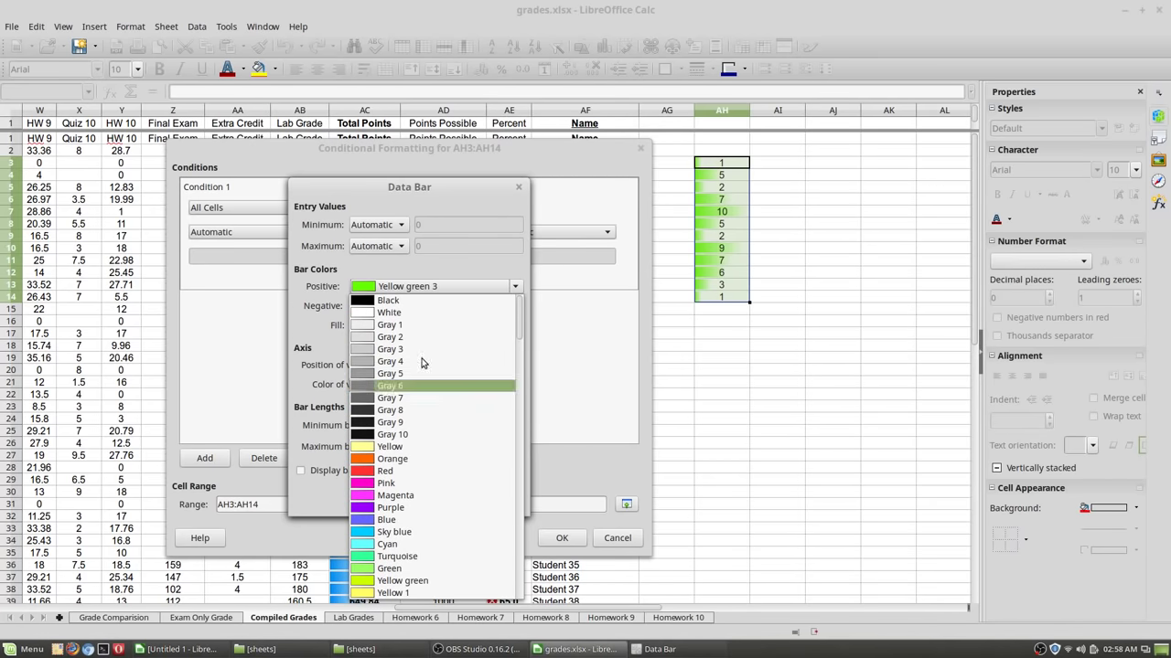
{"action": "left_click", "coordinate": [408, 306]}
{"action": "left_click", "coordinate": [458, 505]}
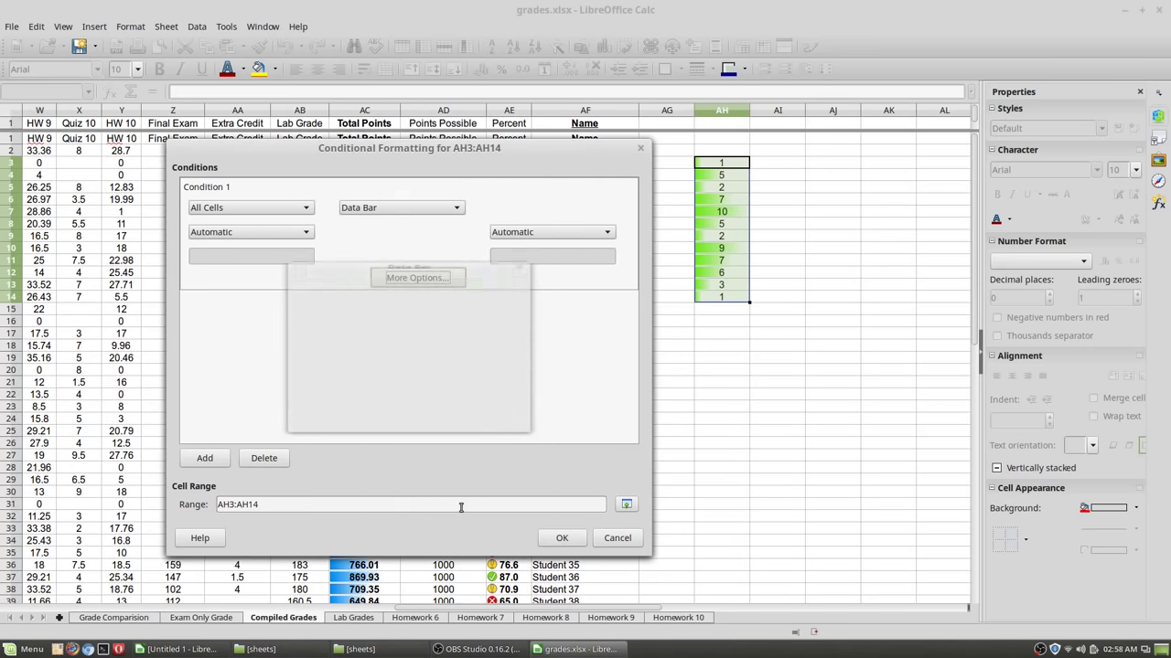
{"action": "left_click", "coordinate": [558, 538]}
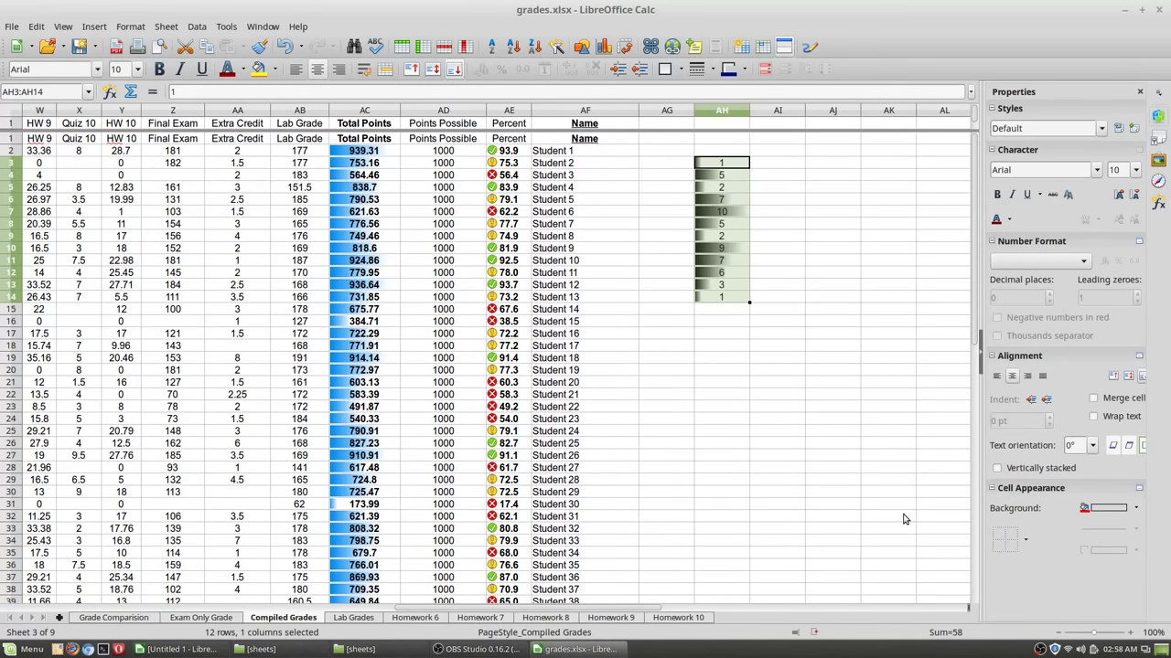
{"action": "left_click", "coordinate": [795, 443]}
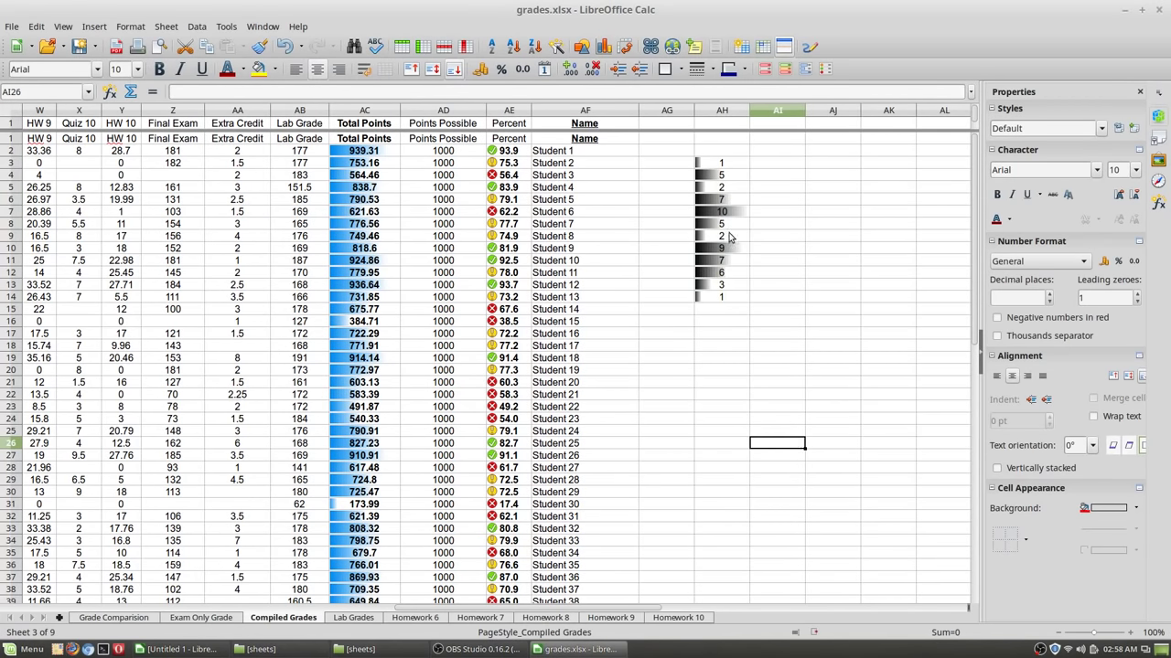
Change the conditional format of AH3:AH14 from data bars to an Icon Set using 3 Arrows
{"action": "left_click_drag", "start_coordinate": [722, 163], "coordinate": [727, 297]}
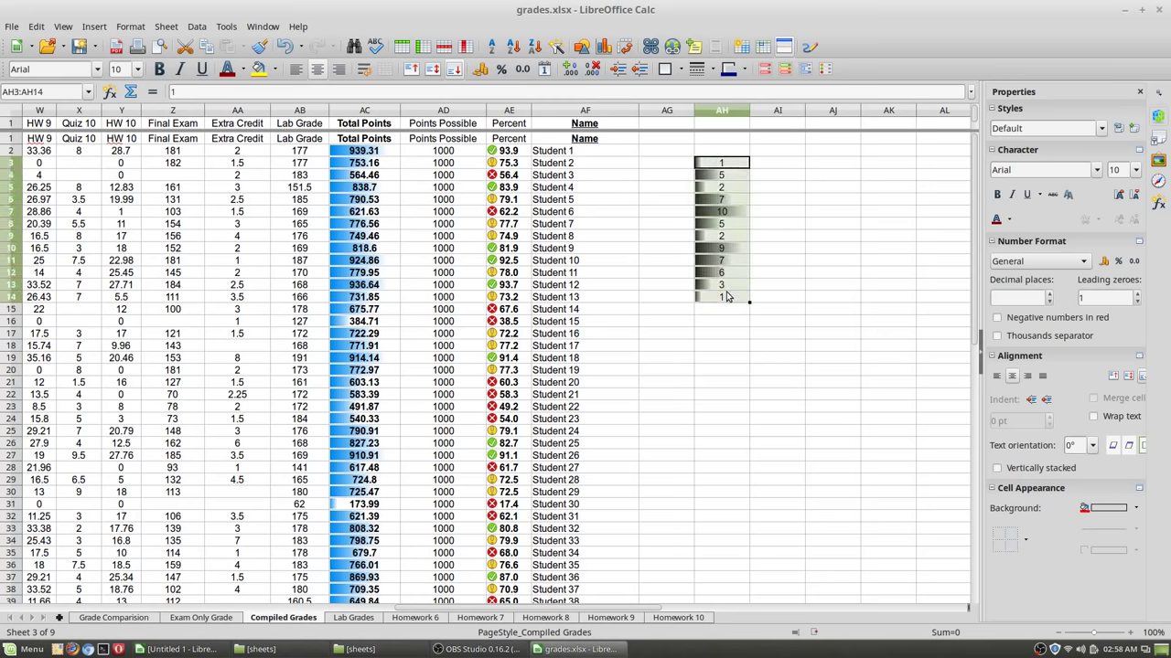
{"action": "left_click", "coordinate": [828, 69]}
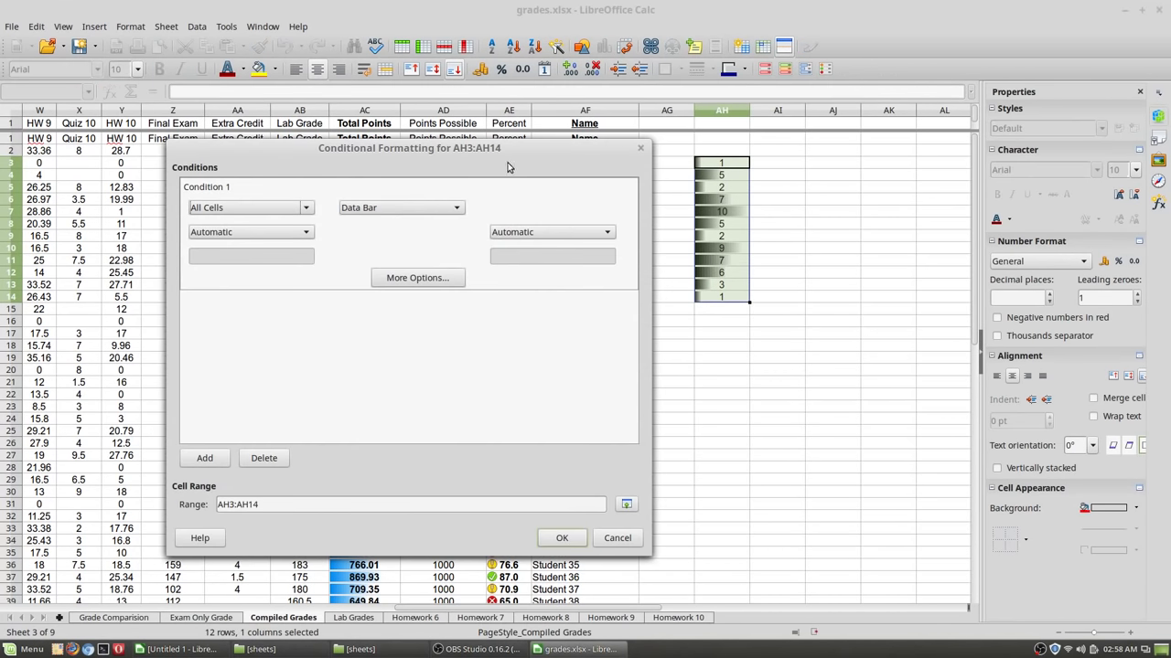
{"action": "left_click_drag", "start_coordinate": [508, 149], "coordinate": [545, 156]}
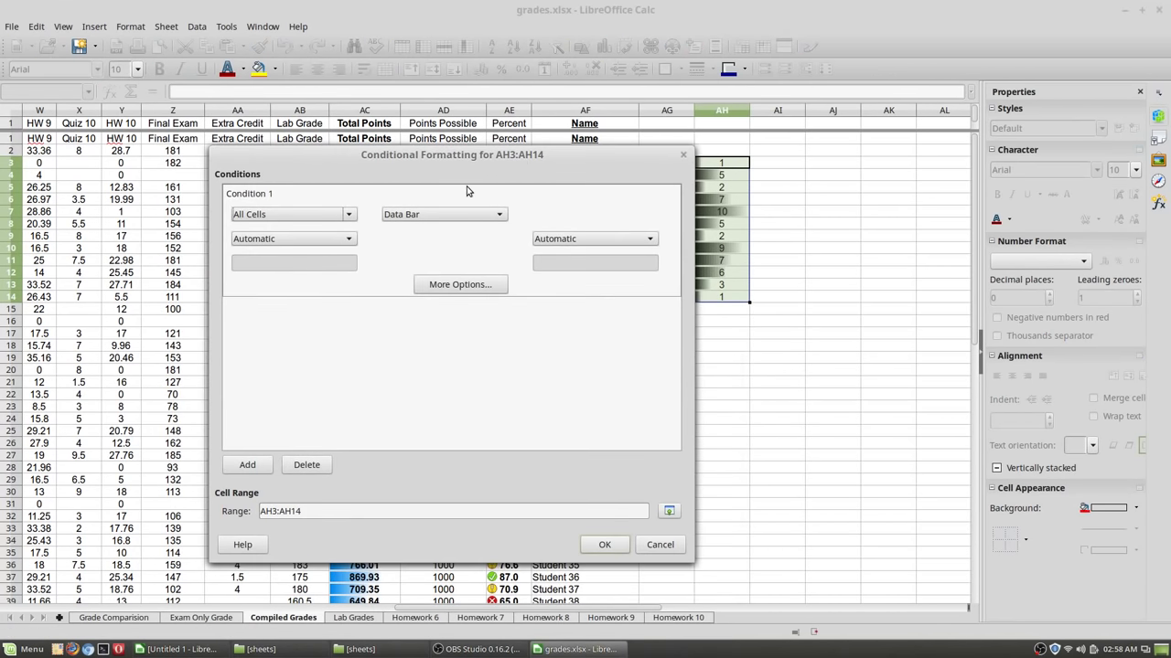
{"action": "left_click", "coordinate": [466, 215]}
{"action": "left_click", "coordinate": [441, 264]}
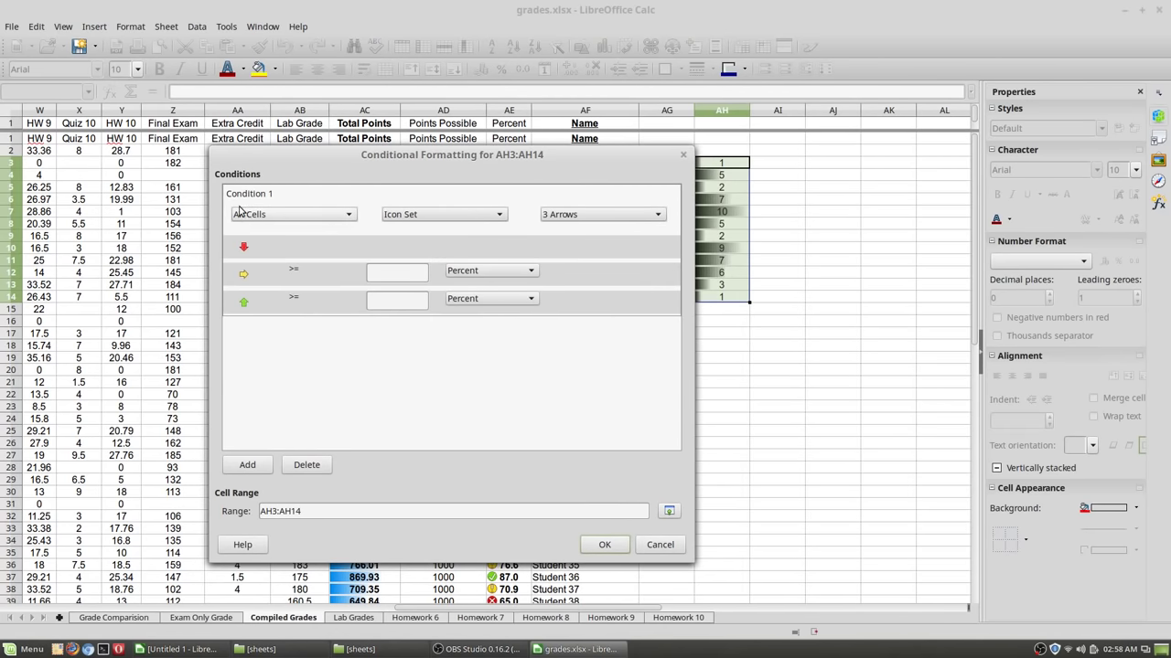
{"action": "left_click", "coordinate": [651, 217]}
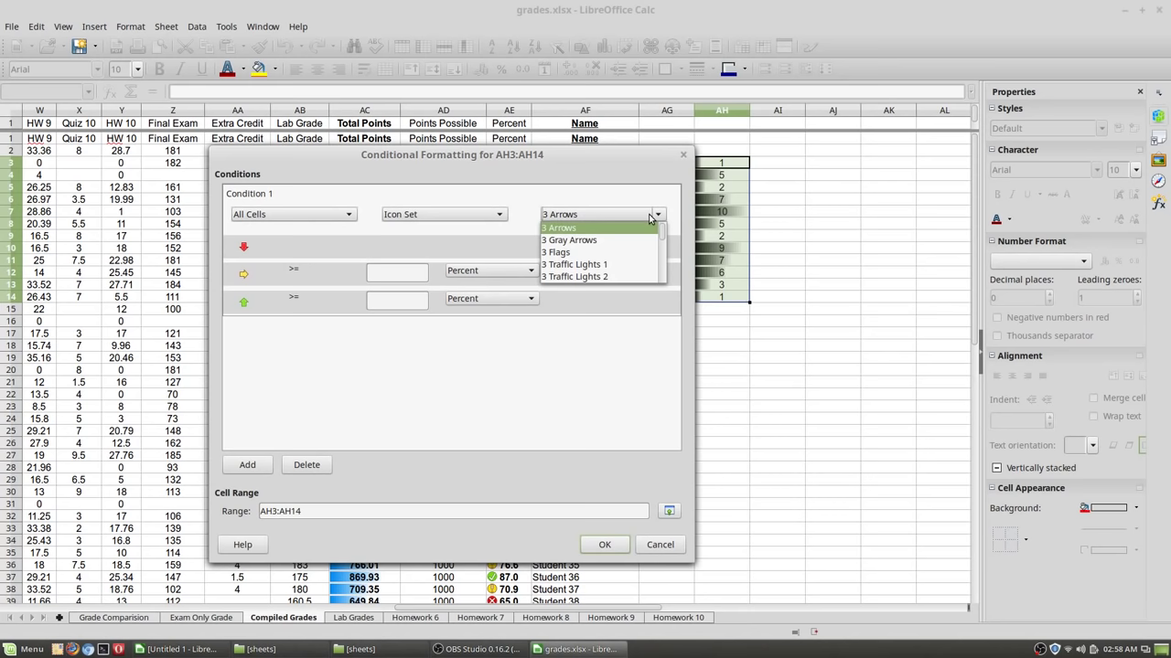
{"action": "left_click", "coordinate": [650, 216]}
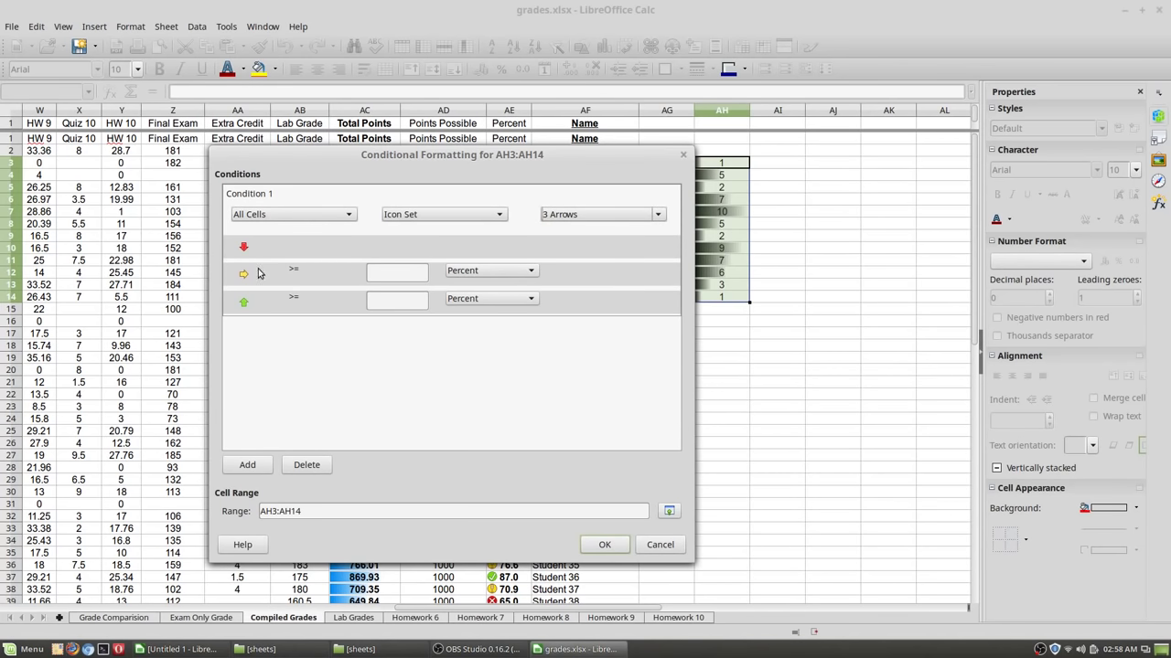
Set the arrow thresholds by Value to at least 5 for yellow and 10 for green, and apply the icon set
{"action": "left_click", "coordinate": [530, 272]}
{"action": "left_click", "coordinate": [518, 285]}
{"action": "left_click", "coordinate": [526, 301]}
{"action": "left_click", "coordinate": [523, 312]}
{"action": "type", "text": "5"}
{"action": "left_click", "coordinate": [390, 299]}
{"action": "left_click", "coordinate": [604, 545]}
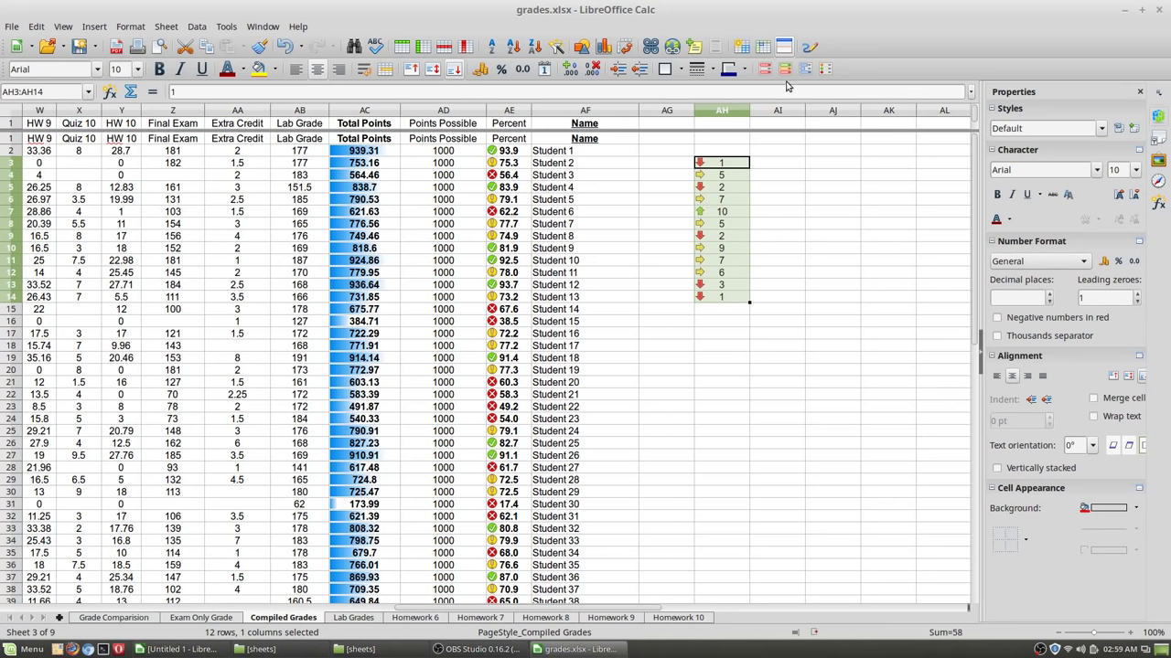
Reopen the icon set condition for AH3:AH14 and try 7 as a threshold value
{"action": "left_click", "coordinate": [826, 70]}
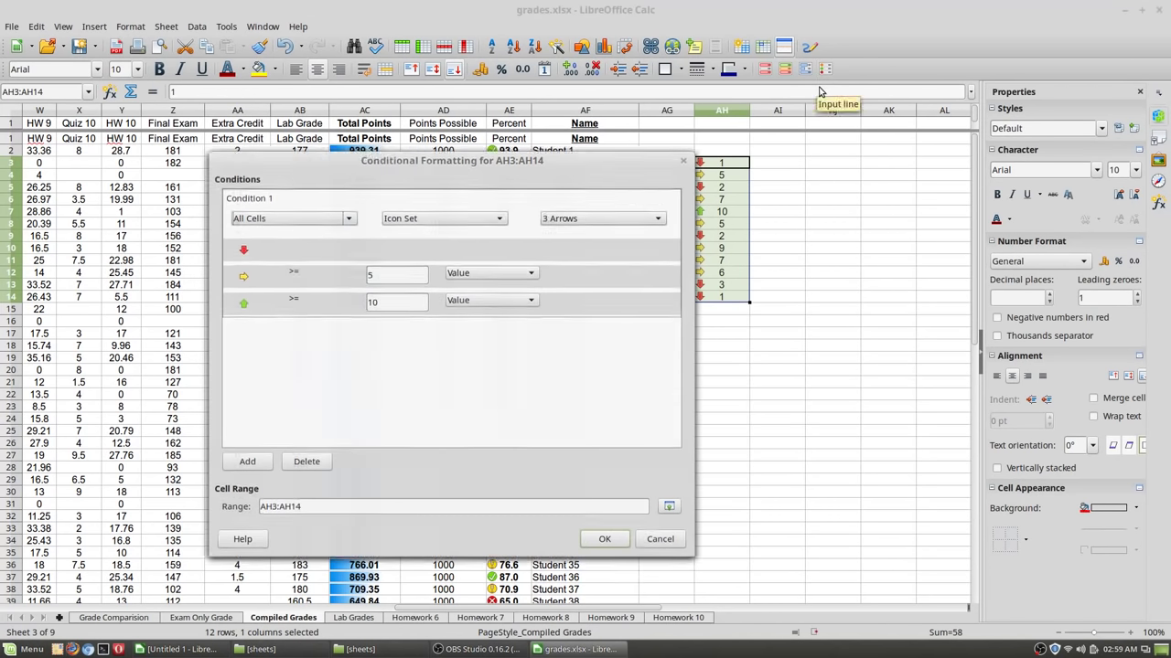
{"action": "left_click", "coordinate": [386, 279]}
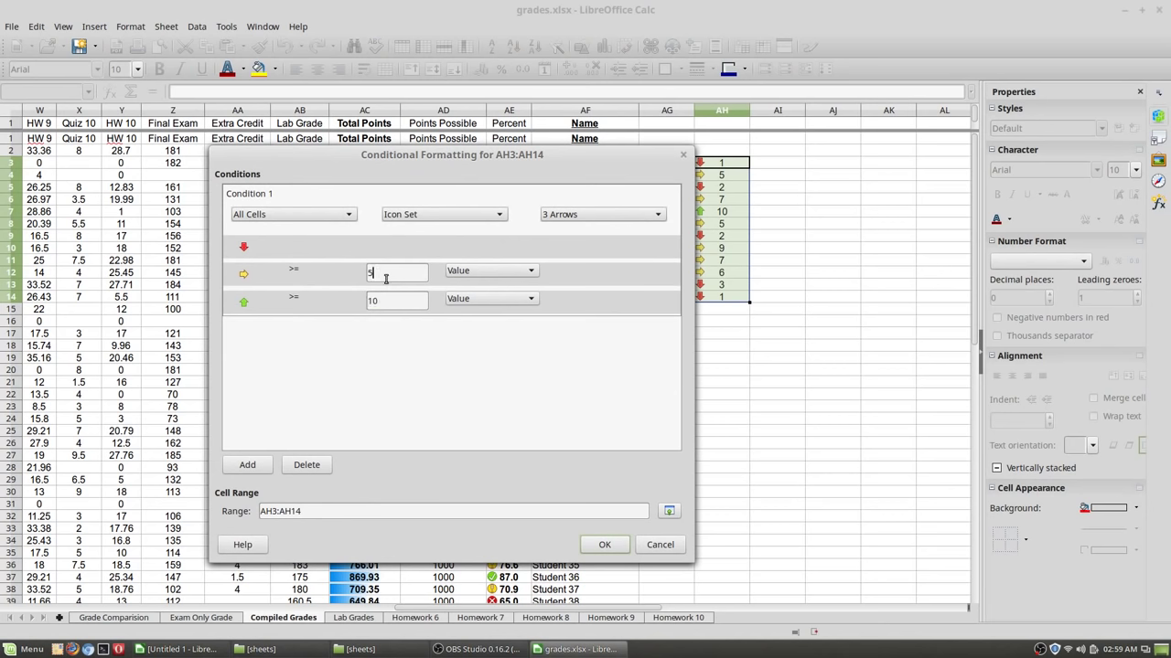
{"action": "key", "text": "Tab"}
{"action": "type", "text": "7"}
{"action": "key", "text": "shift+Tab"}
Try the 3 Gray Arrows, 3 Signs, 3 Smileys and 3 Triangles icon styles for the AH3:AH14 condition
{"action": "left_click", "coordinate": [658, 214]}
{"action": "left_click", "coordinate": [594, 240]}
{"action": "left_click", "coordinate": [639, 216]}
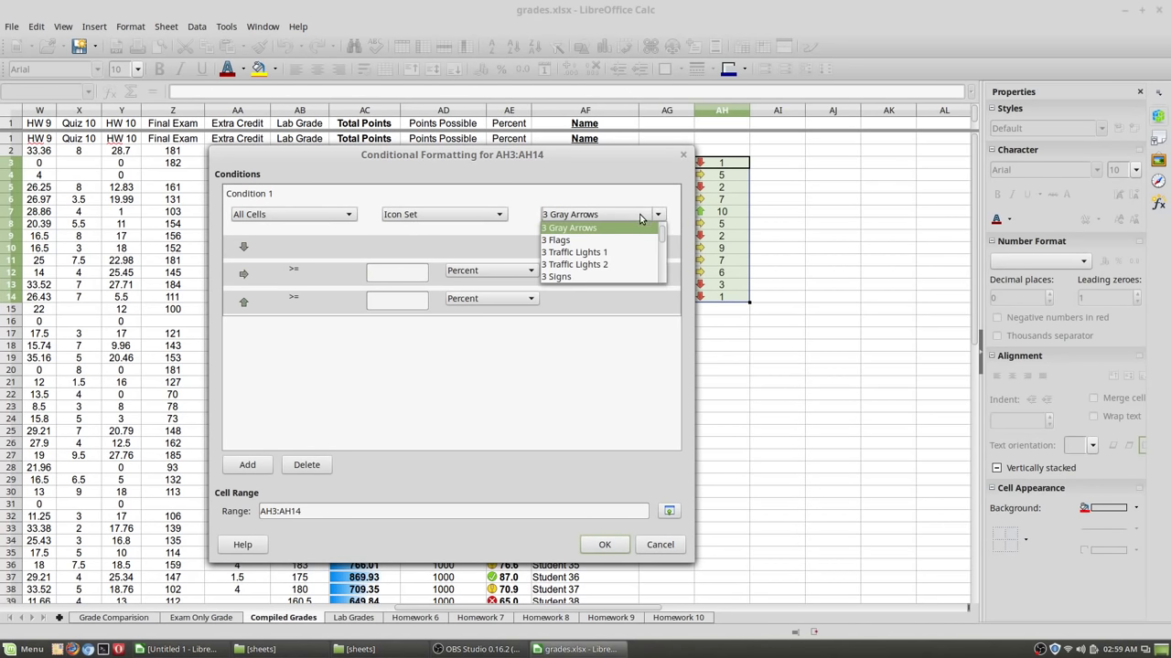
{"action": "scroll", "coordinate": [624, 232], "scroll_direction": "down", "scroll_amount": 1}
{"action": "left_click", "coordinate": [607, 239]}
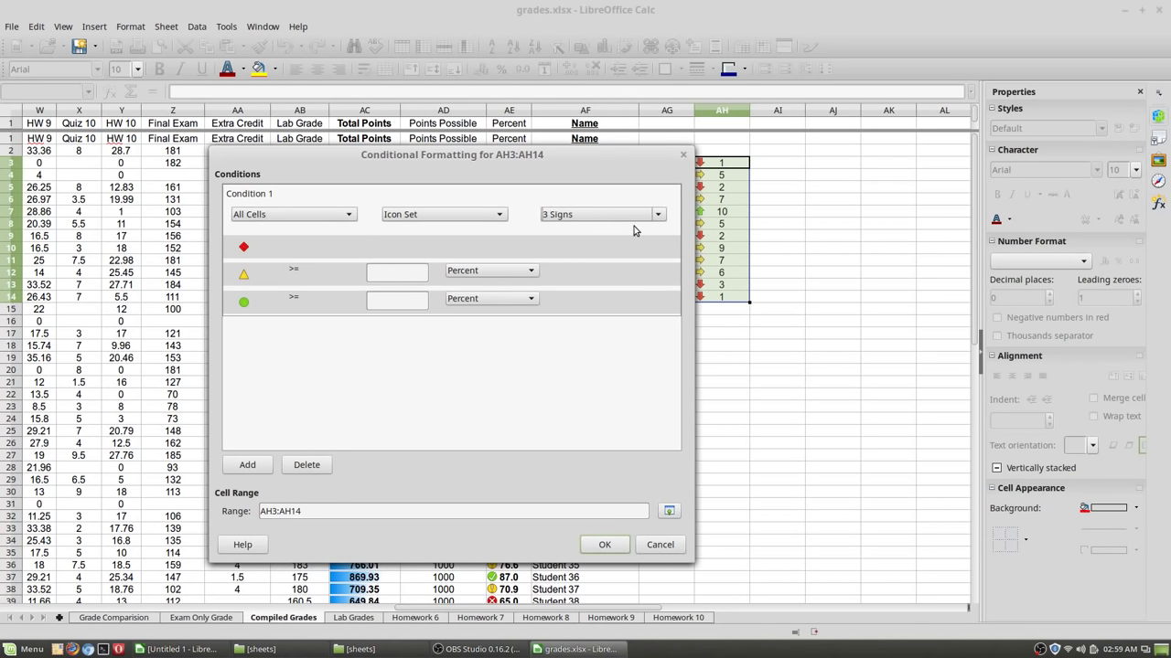
{"action": "left_click", "coordinate": [638, 216]}
{"action": "left_click", "coordinate": [599, 266]}
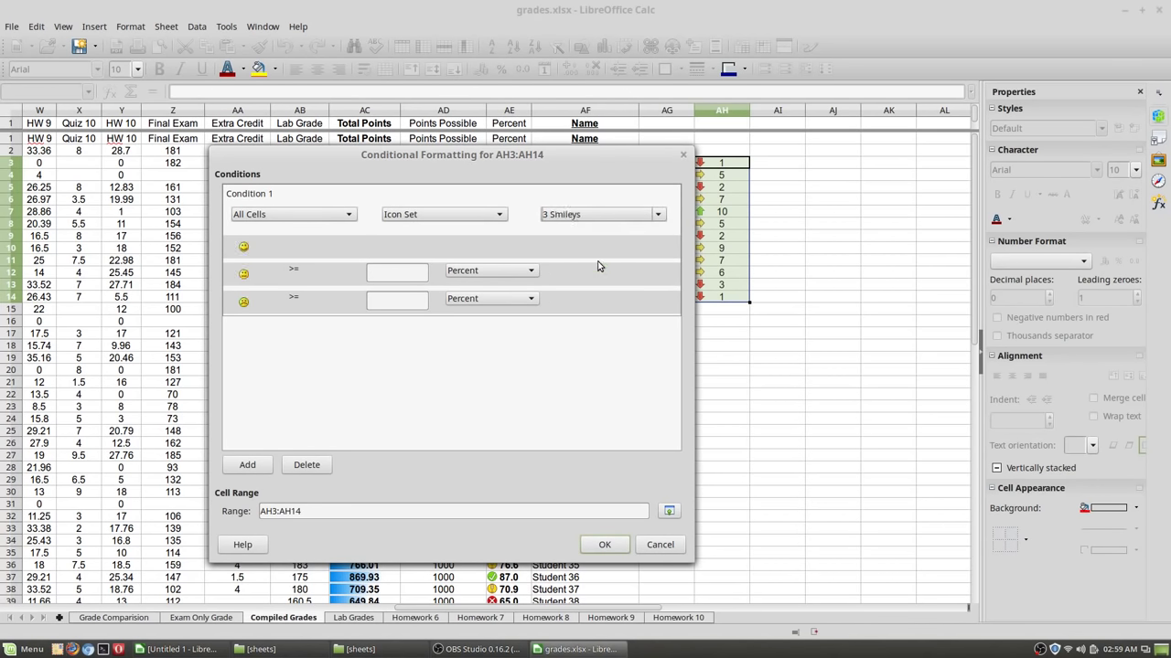
{"action": "left_click", "coordinate": [648, 217]}
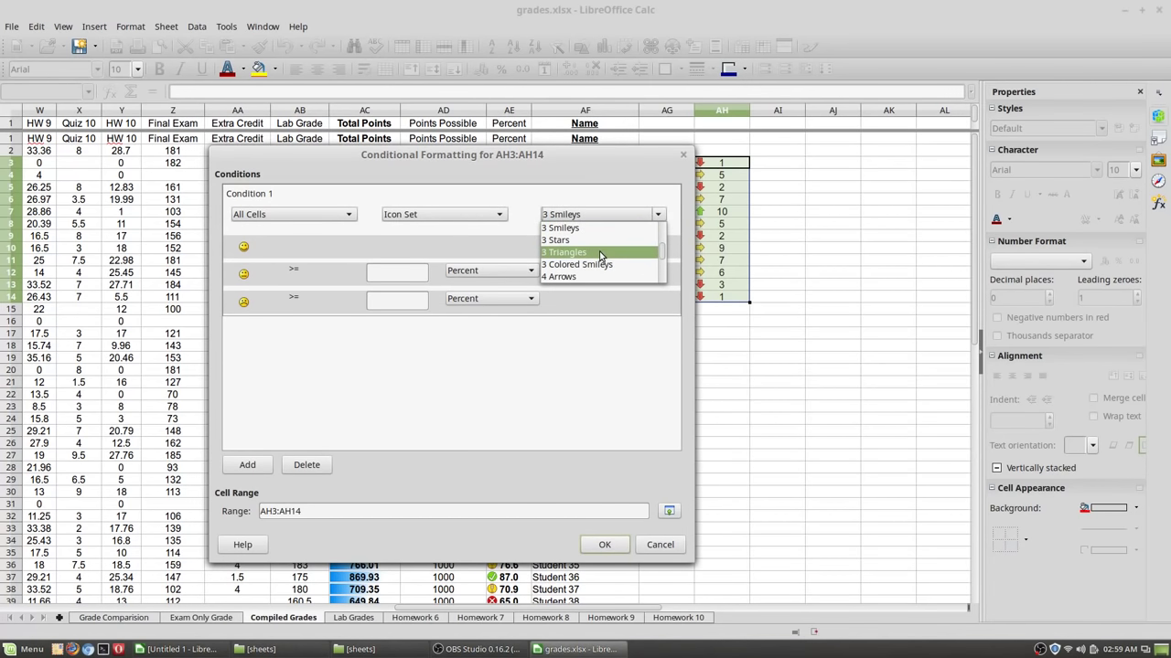
{"action": "left_click", "coordinate": [601, 254]}
Try the five-level icon styles 5 Boxes and 5 Quarters for the AH3:AH14 condition
{"action": "left_click", "coordinate": [649, 217]}
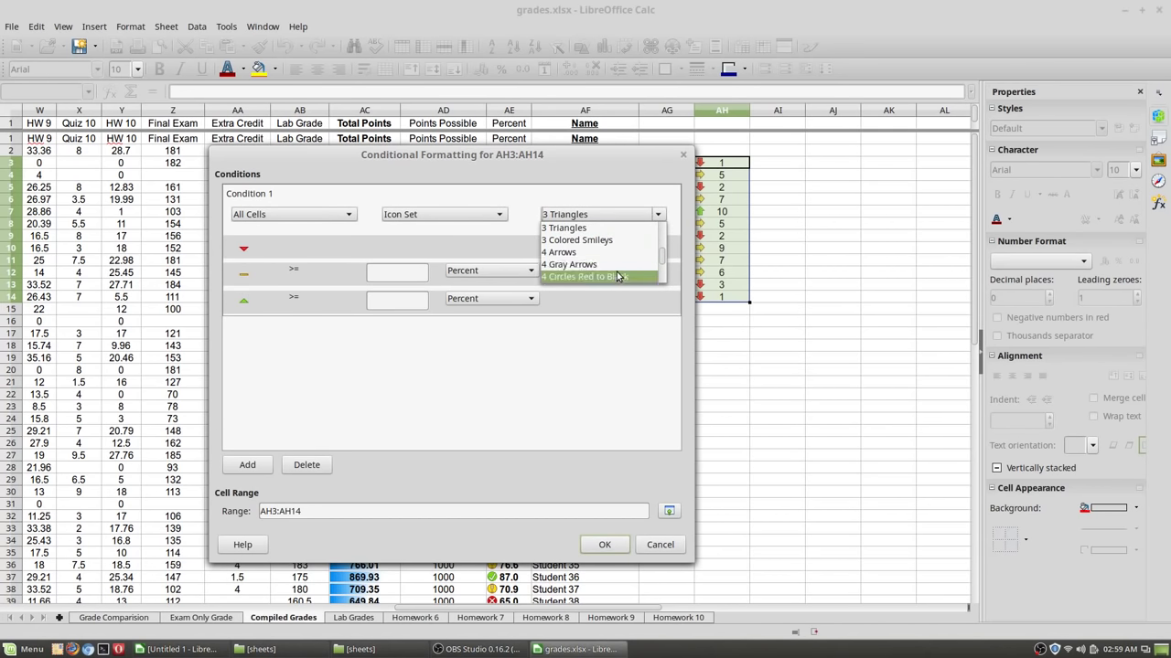
{"action": "scroll", "coordinate": [599, 274], "scroll_direction": "down", "scroll_amount": 3}
{"action": "left_click", "coordinate": [599, 276]}
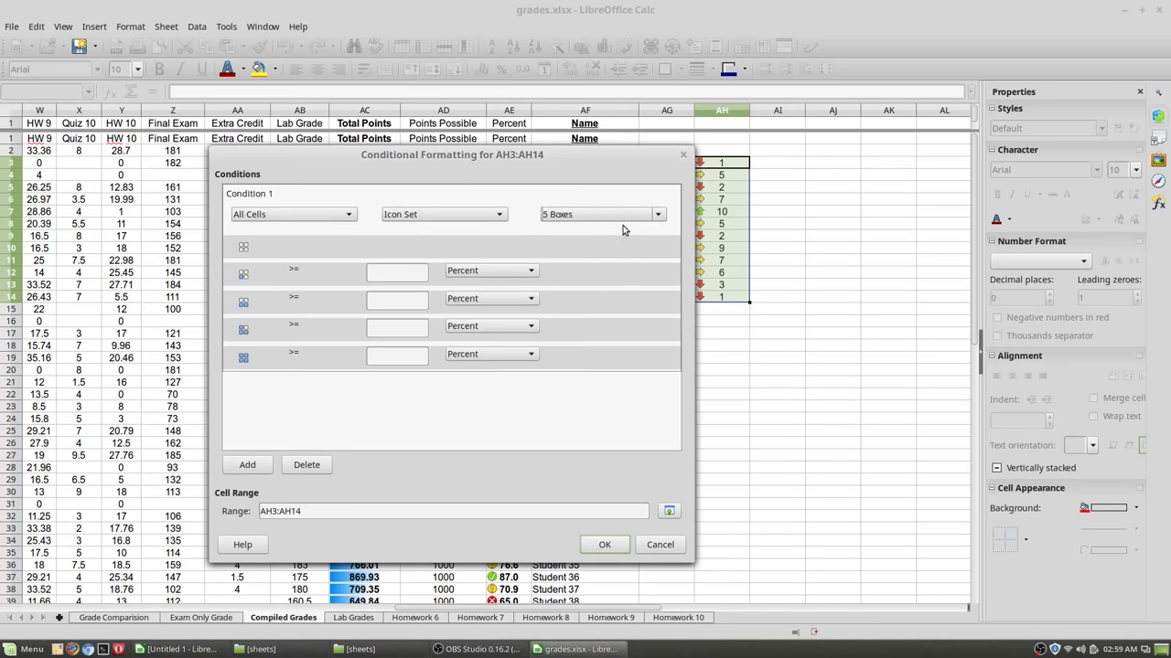
{"action": "left_click", "coordinate": [645, 215]}
{"action": "left_click", "coordinate": [621, 263]}
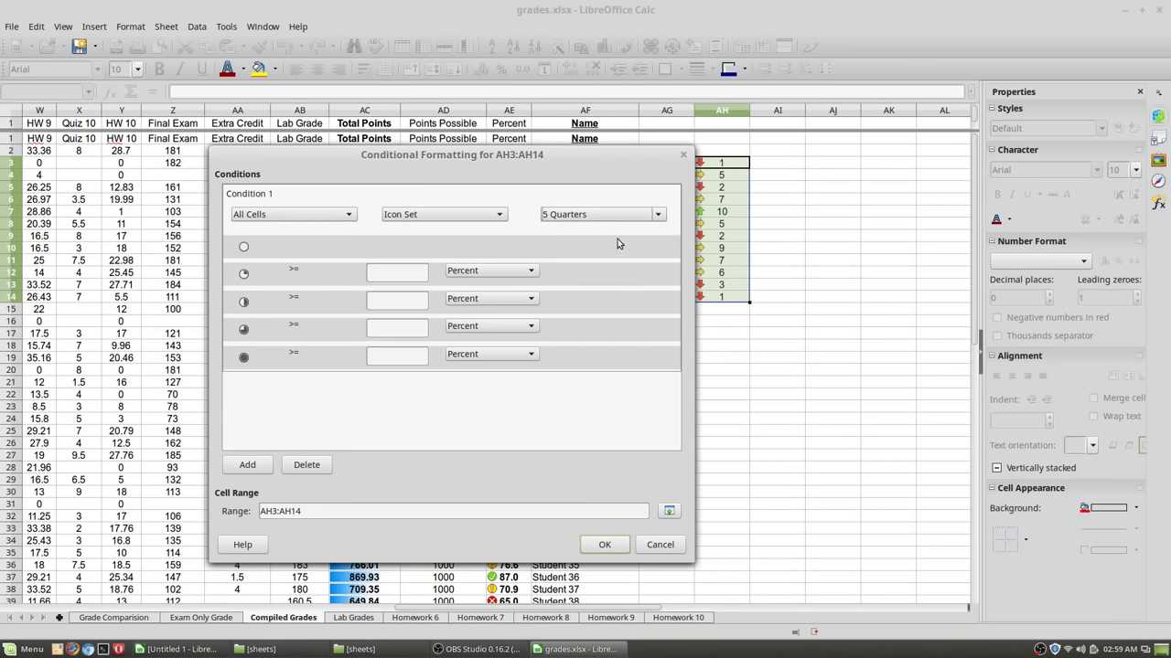
Switch the AH3:AH14 icon set to 5 Ratings with Percent thresholds of 2, 4, 6 and 8, and apply it
{"action": "left_click", "coordinate": [643, 216]}
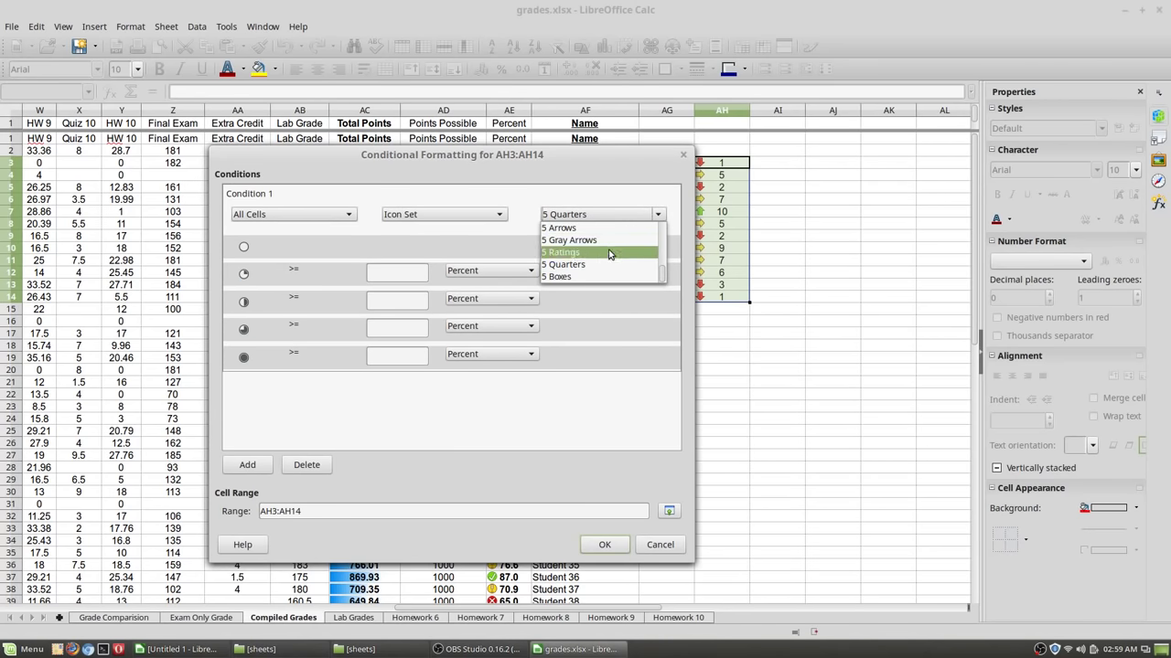
{"action": "left_click", "coordinate": [613, 250]}
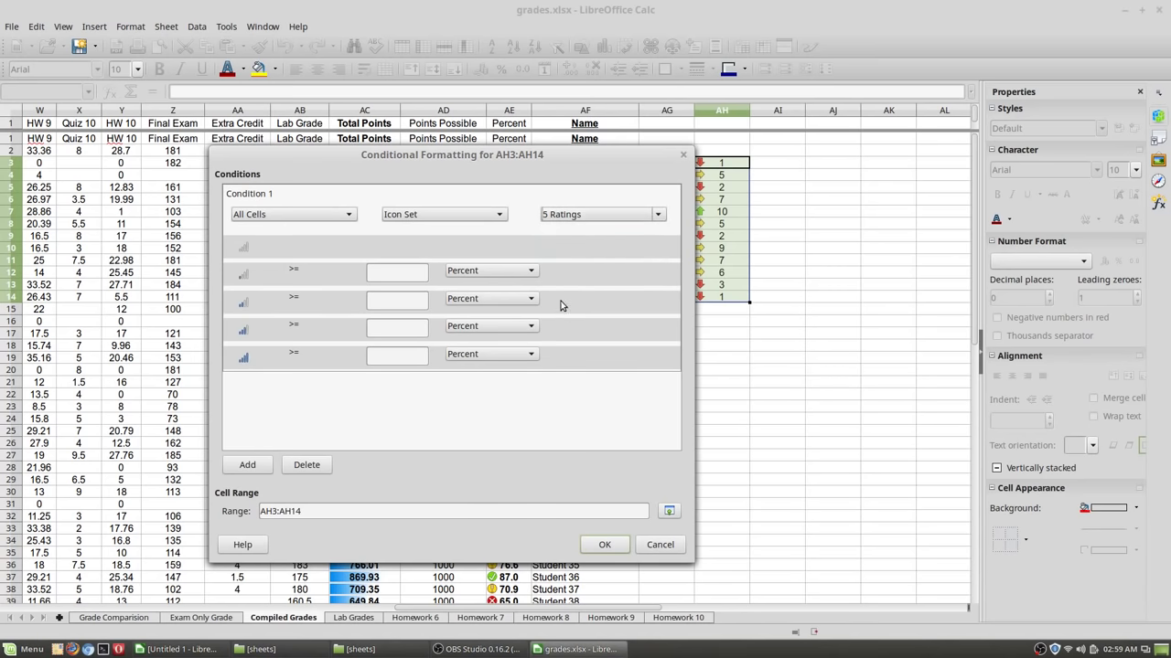
{"action": "left_click", "coordinate": [622, 214]}
{"action": "left_click", "coordinate": [622, 214]}
{"action": "type", "text": "4"}
{"action": "left_click", "coordinate": [399, 326]}
{"action": "type", "text": "6"}
{"action": "left_click", "coordinate": [408, 356]}
{"action": "type", "text": "8"}
{"action": "left_click", "coordinate": [608, 545]}
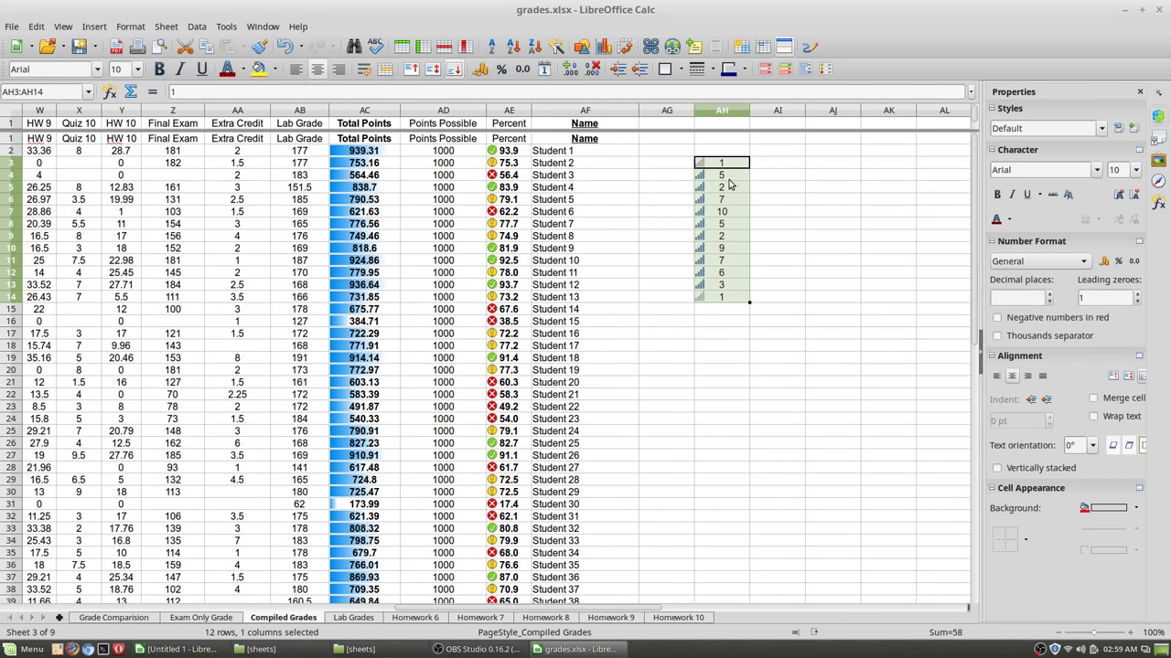
Review the rating icons in AH3:AH14 and their threshold settings, leaving the conditional format as it is
{"action": "left_click", "coordinate": [722, 321]}
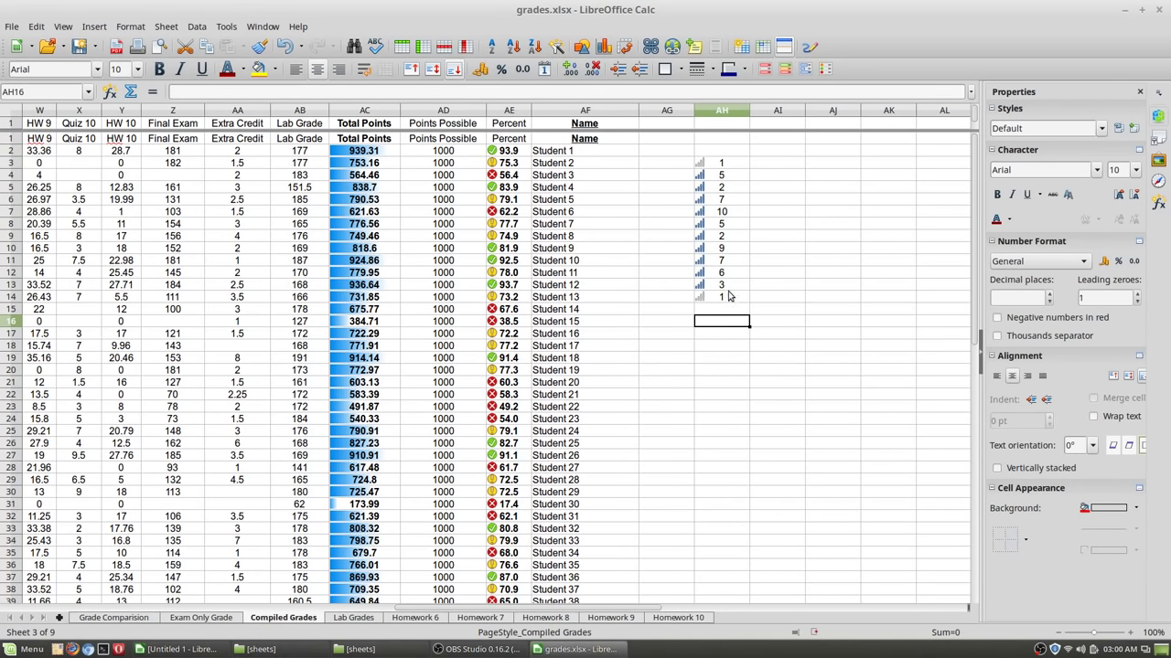
{"action": "left_click_drag", "start_coordinate": [723, 165], "coordinate": [737, 295]}
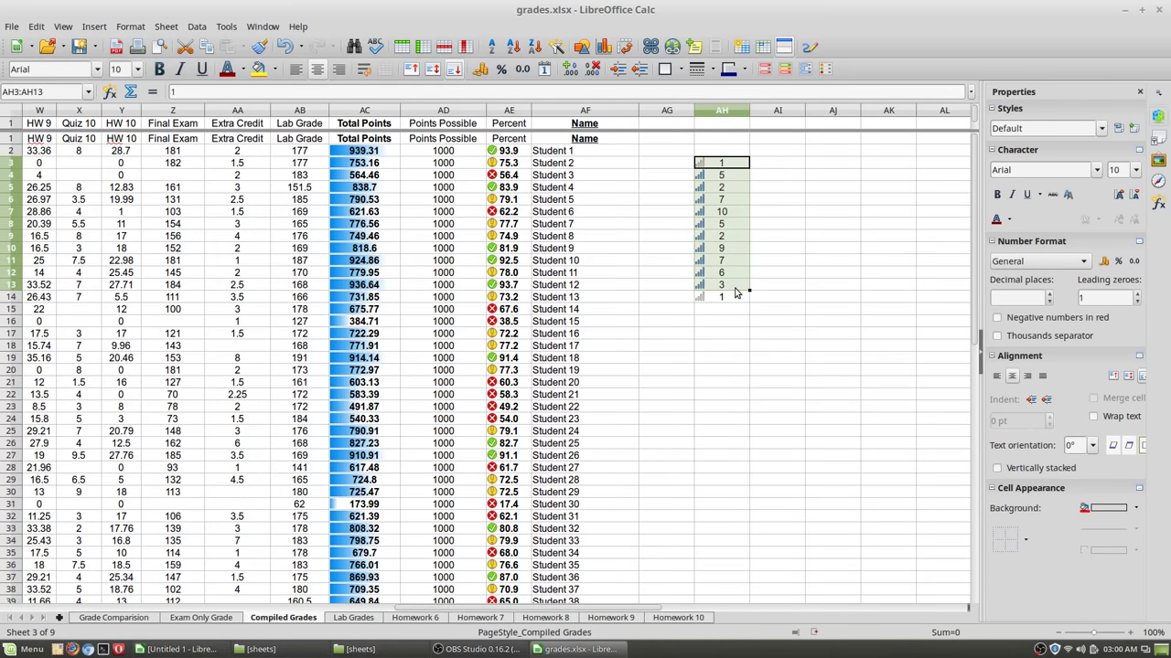
{"action": "left_click", "coordinate": [825, 69]}
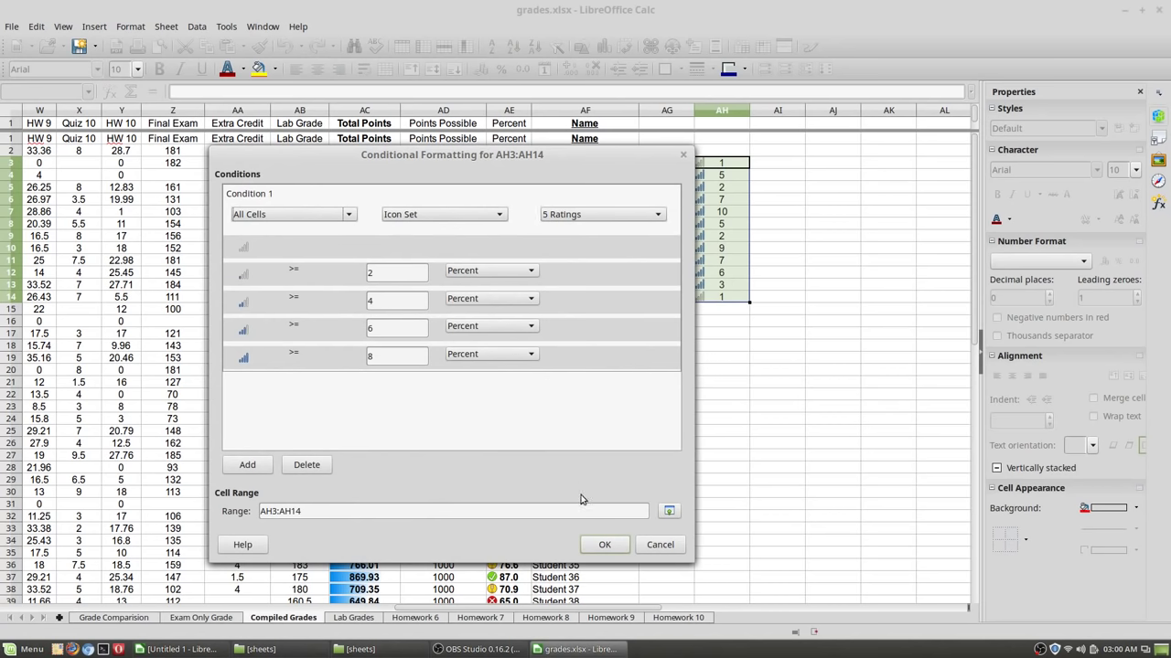
{"action": "left_click", "coordinate": [659, 546]}
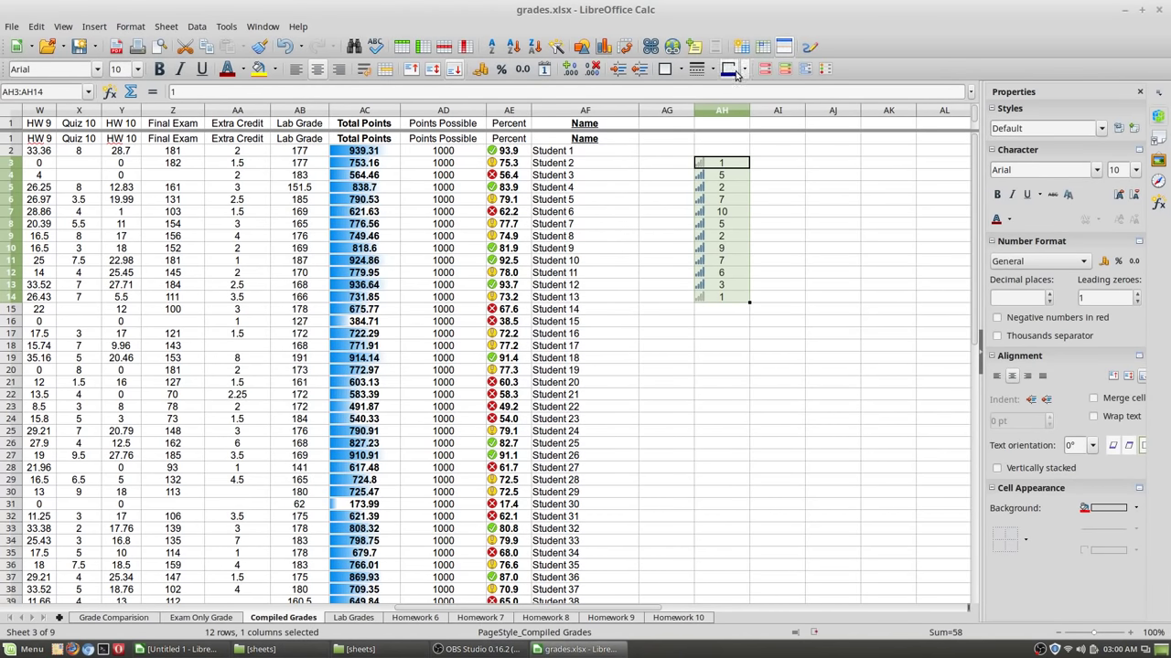
{"action": "left_click", "coordinate": [805, 70]}
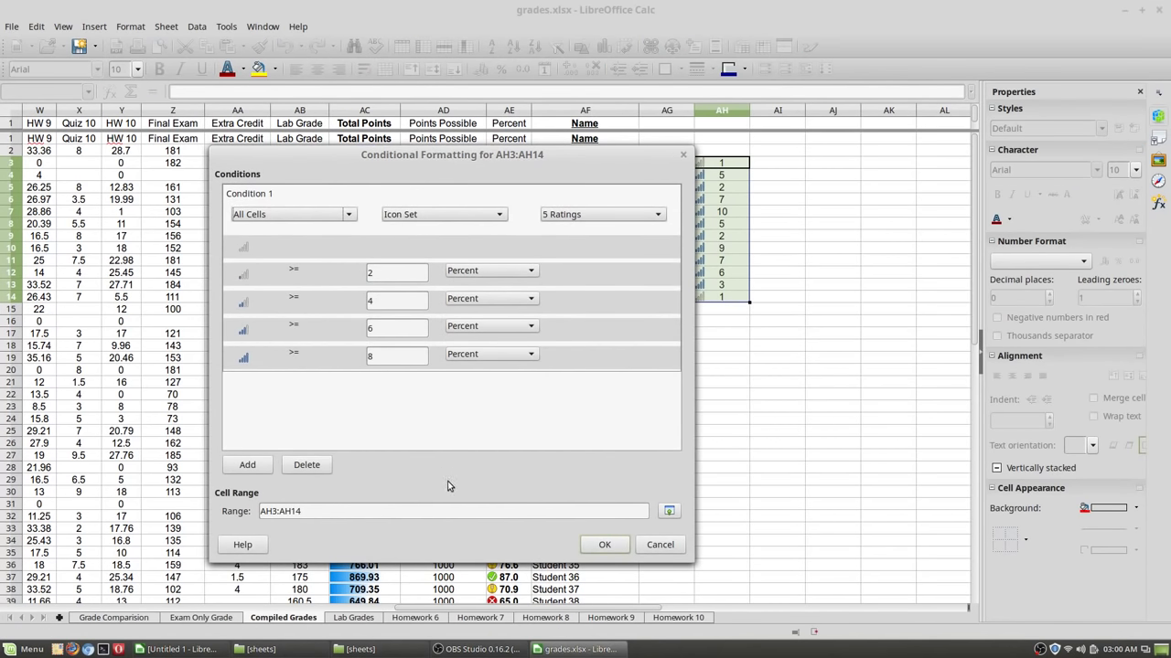
{"action": "left_click", "coordinate": [660, 545]}
{"action": "left_click", "coordinate": [743, 396]}
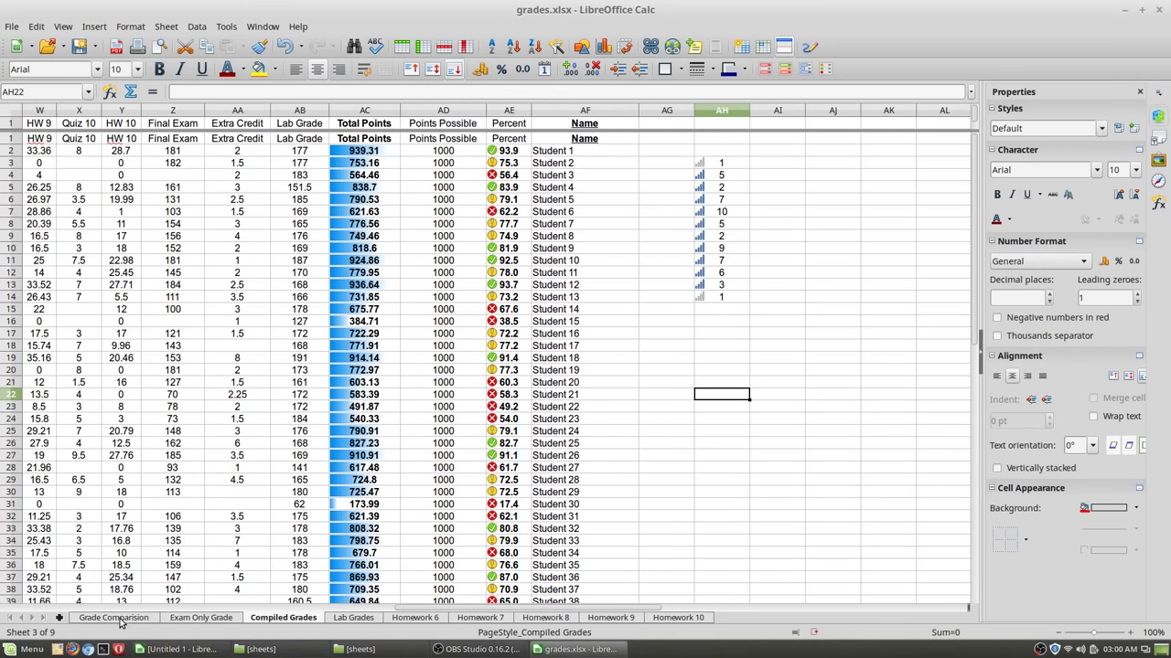
Go to the Exam Only Grade sheet and examine the icons and formulas down the Percent column
{"action": "left_click", "coordinate": [201, 618]}
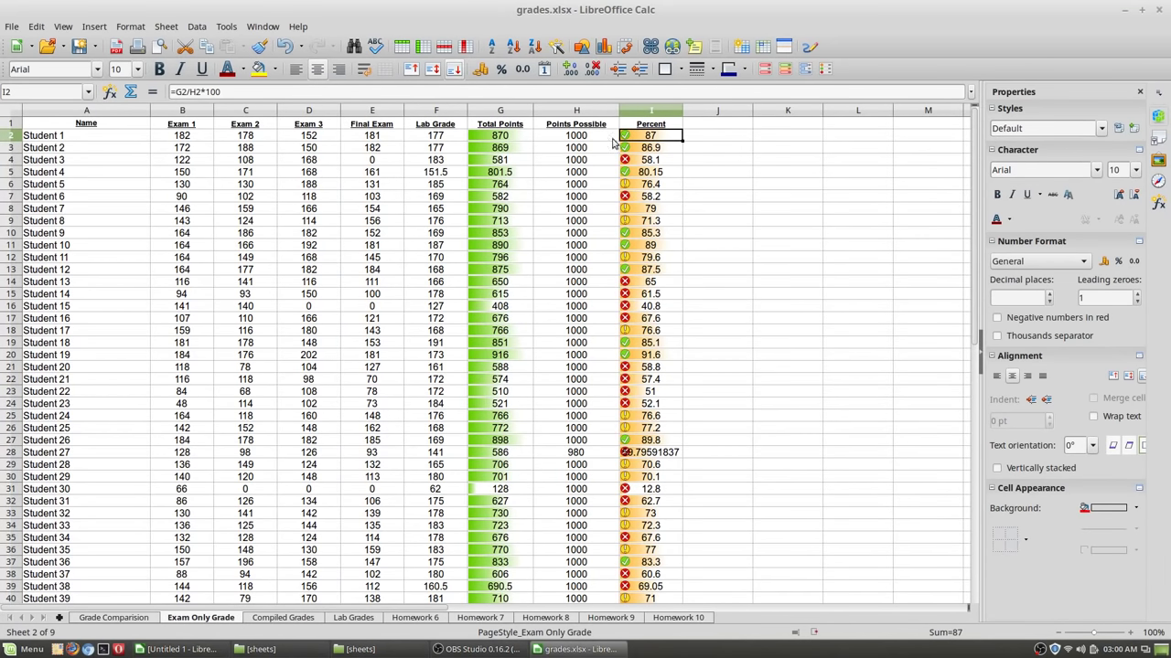
{"action": "key", "text": "Down"}
{"action": "key", "text": "Down"}
{"action": "key", "text": "Down"}
{"action": "key", "text": "Down"}
{"action": "key", "text": "Down"}
{"action": "key", "text": "Down"}
{"action": "key", "text": "Down"}
{"action": "key", "text": "Down"}
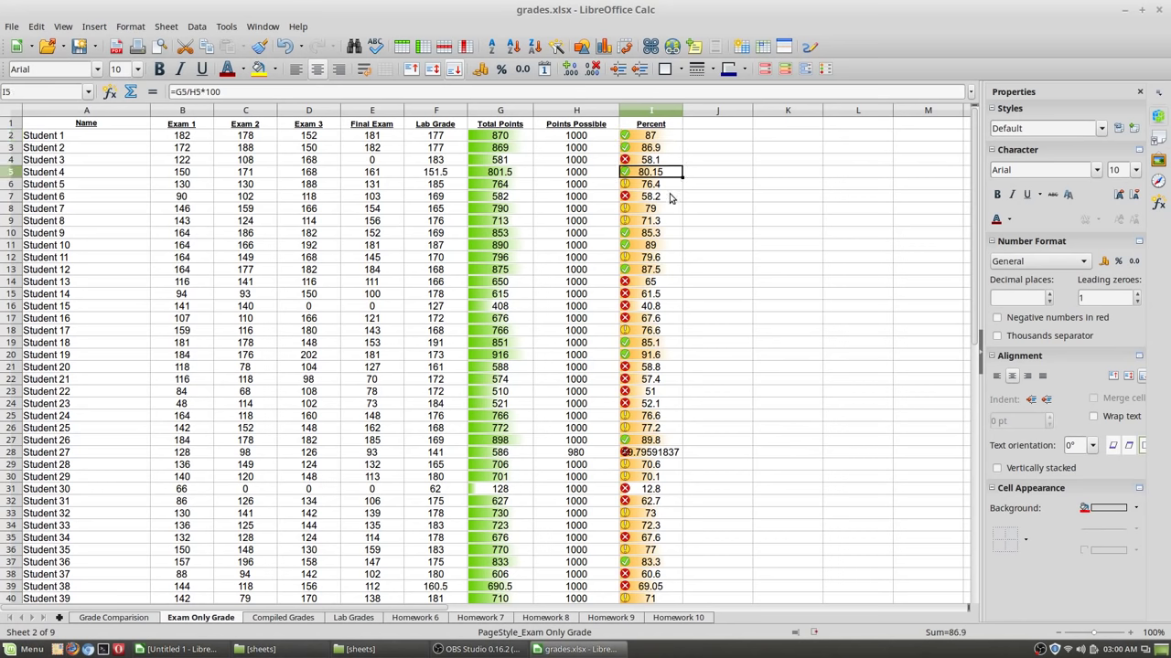
{"action": "key", "text": "Down"}
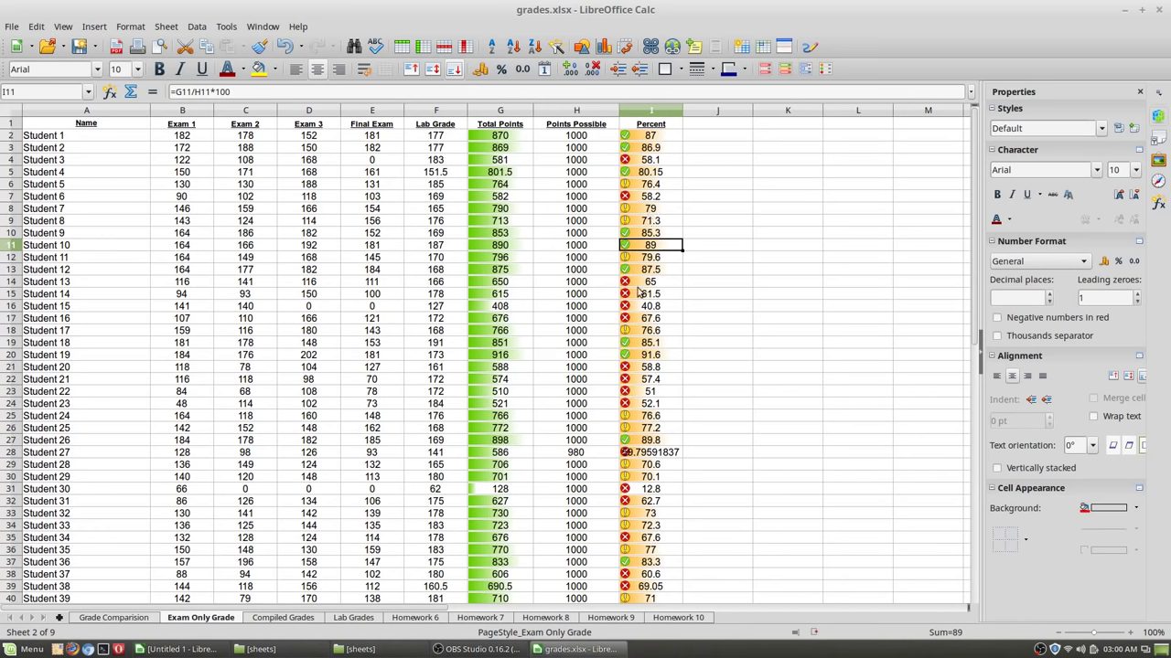
Select the Percent values I2:I42 and review the conditions applied to them
{"action": "left_click", "coordinate": [665, 137]}
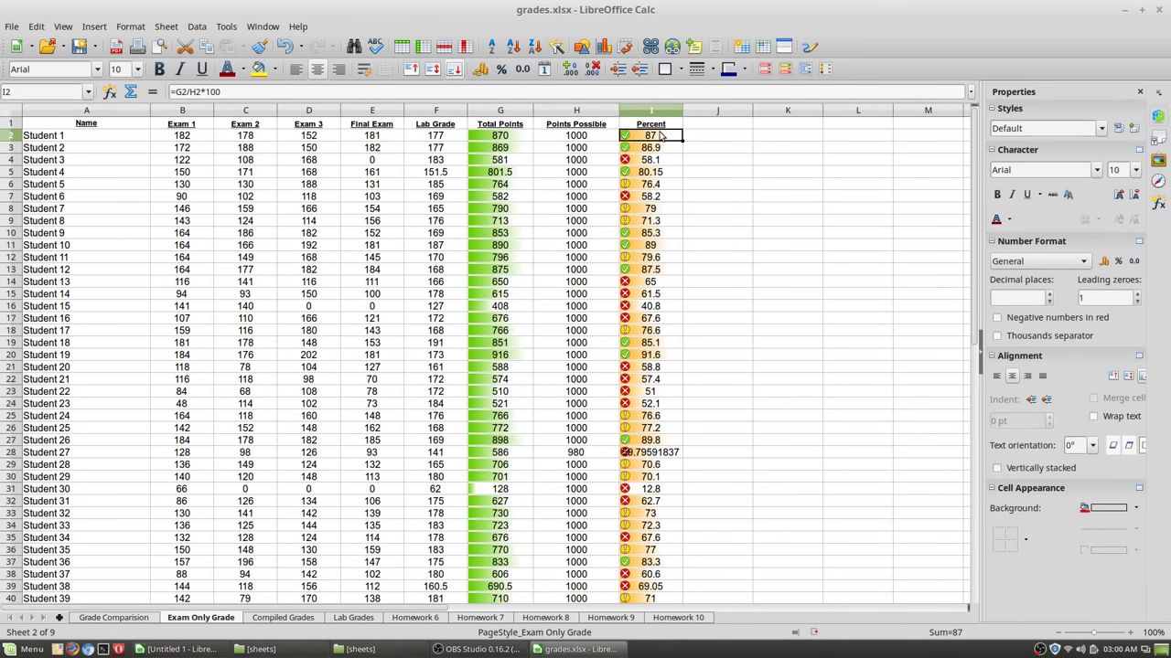
{"action": "left_click_drag", "start_coordinate": [661, 134], "coordinate": [621, 226]}
{"action": "left_click", "coordinate": [665, 136]}
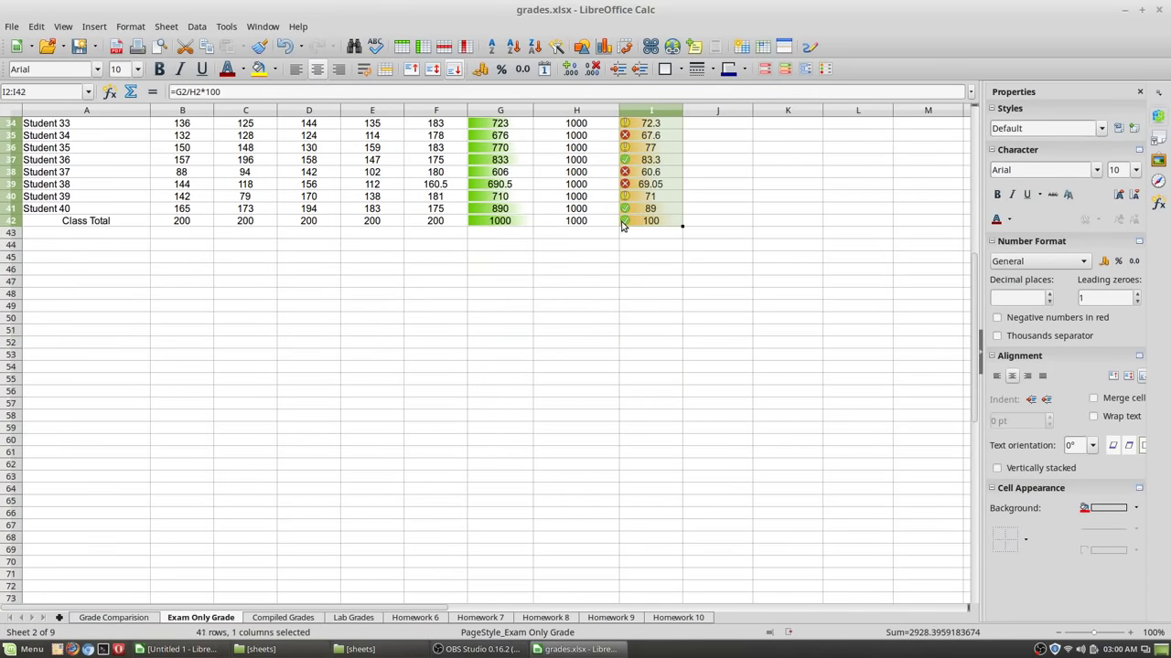
{"action": "scroll", "coordinate": [858, 220], "scroll_direction": "up", "scroll_amount": 4}
{"action": "left_click", "coordinate": [825, 69]}
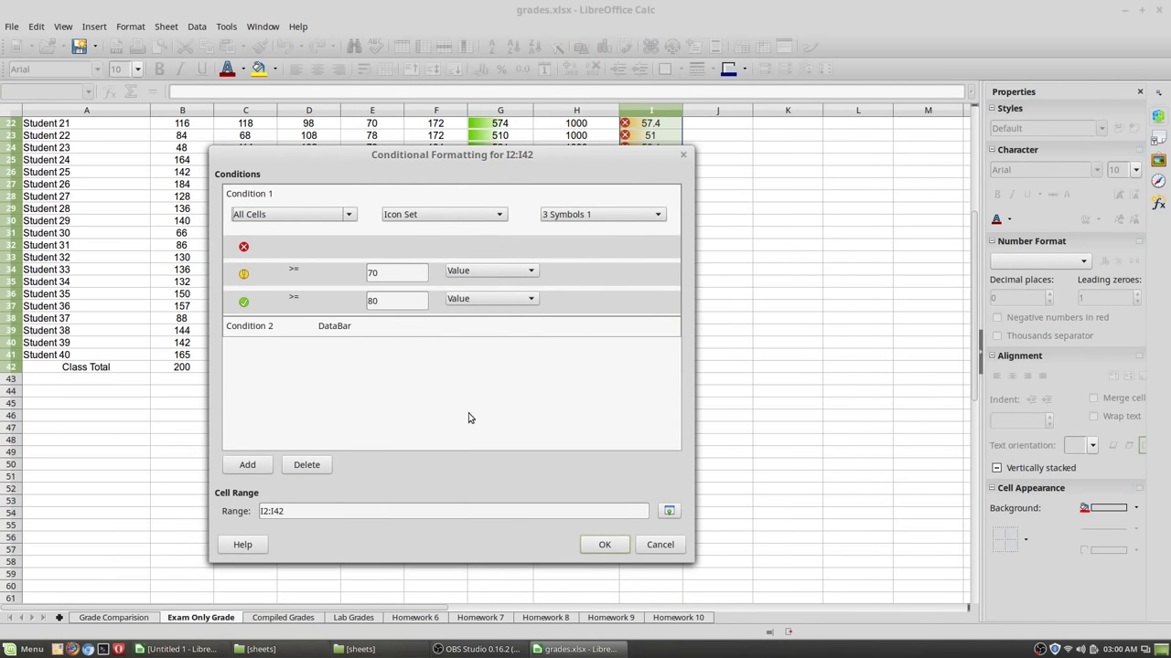
{"action": "left_click", "coordinate": [604, 545]}
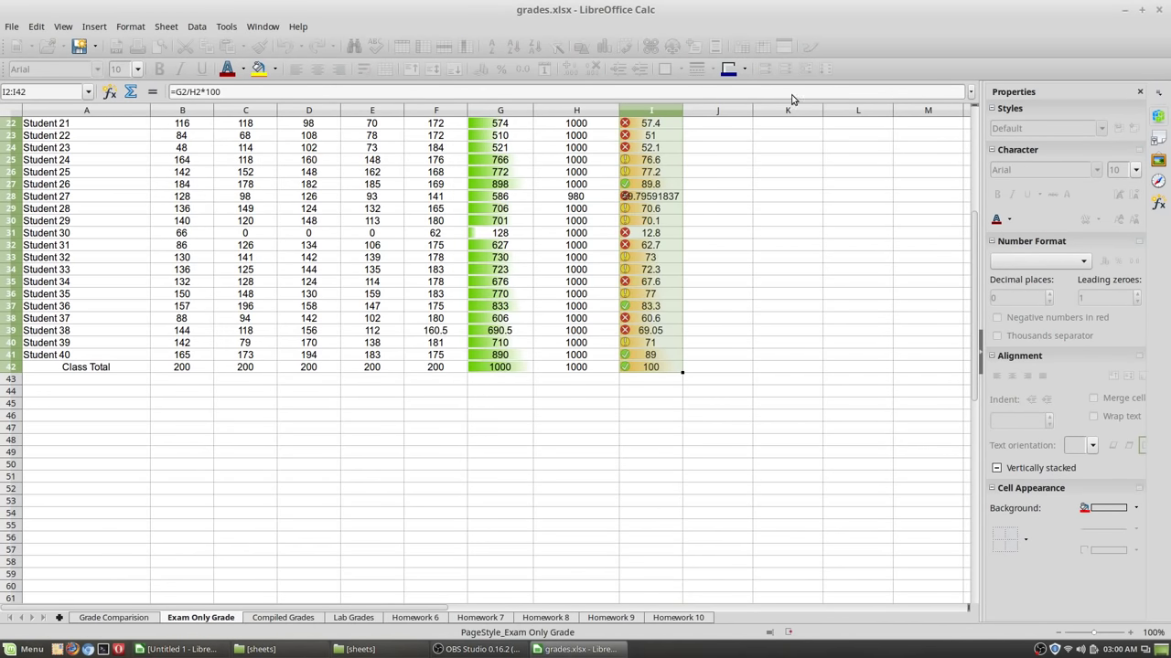
Change the first condition of I2:I42 from an icon set to a Data Bar with Automatic limits and apply it
{"action": "left_click", "coordinate": [805, 69]}
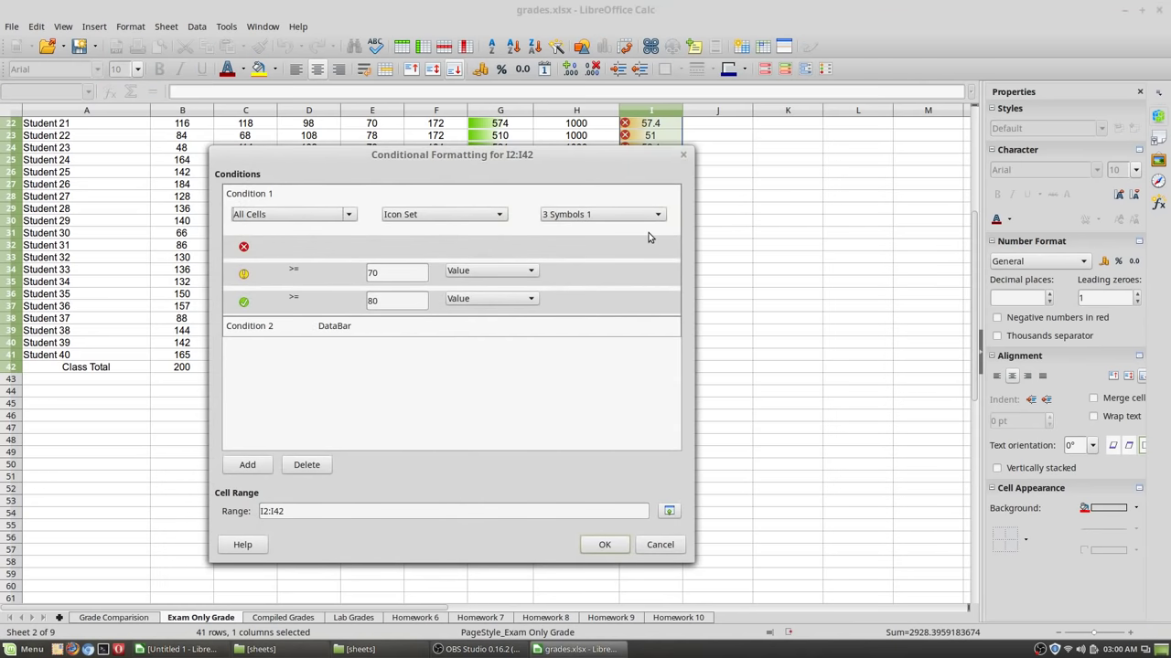
{"action": "left_click", "coordinate": [429, 217]}
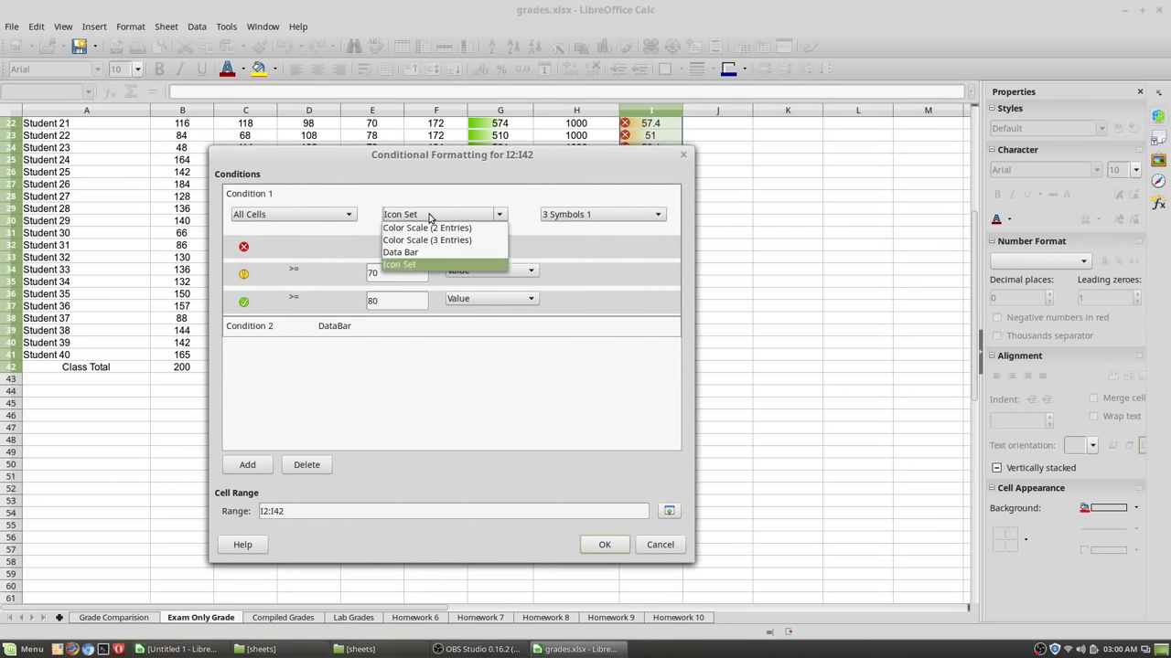
{"action": "left_click", "coordinate": [447, 253]}
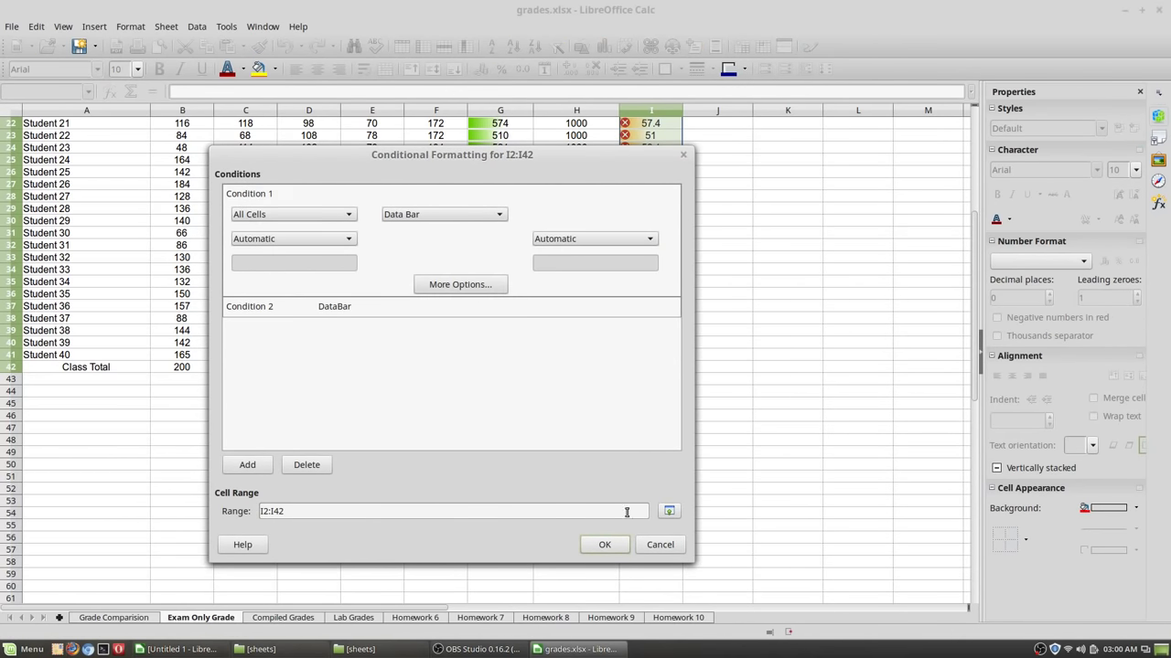
{"action": "left_click", "coordinate": [605, 545]}
{"action": "scroll", "coordinate": [804, 274], "scroll_direction": "up", "scroll_amount": 7}
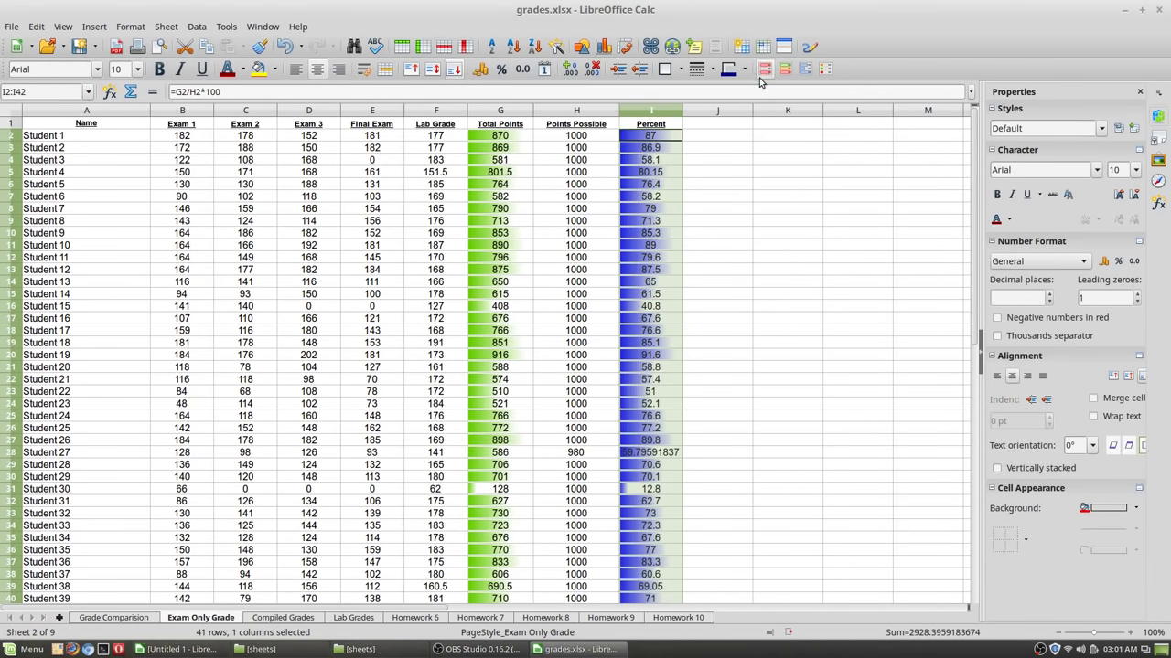
Change the first condition of I2:I42 back to an Icon Set and try the 5 Boxes style
{"action": "left_click", "coordinate": [824, 71]}
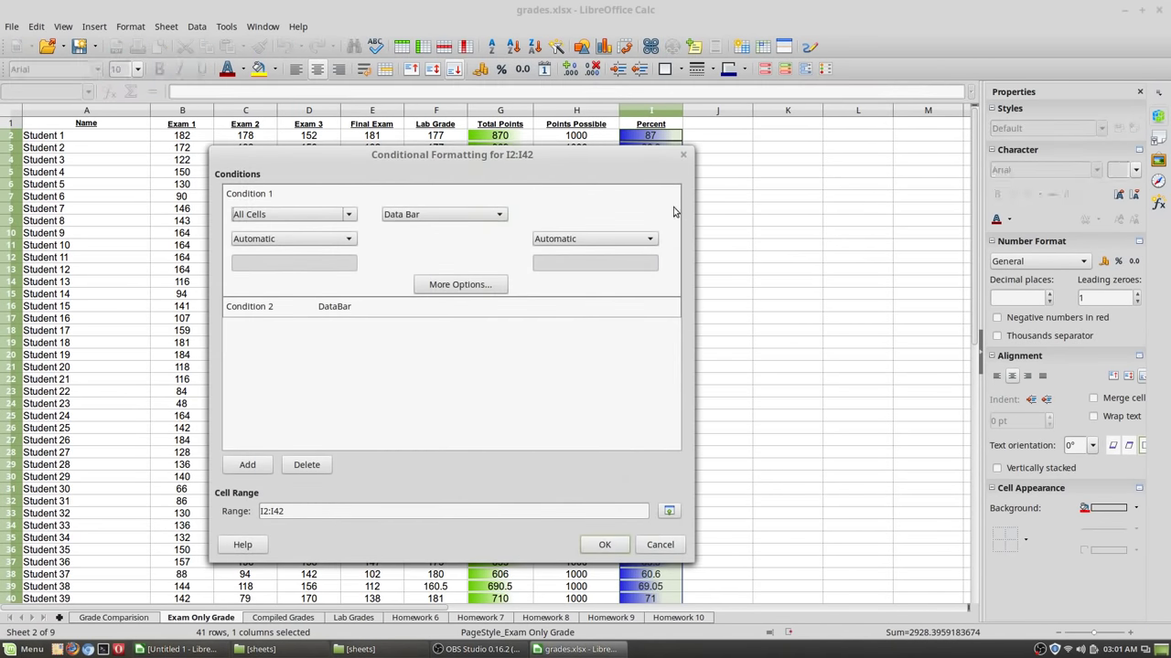
{"action": "left_click", "coordinate": [482, 216]}
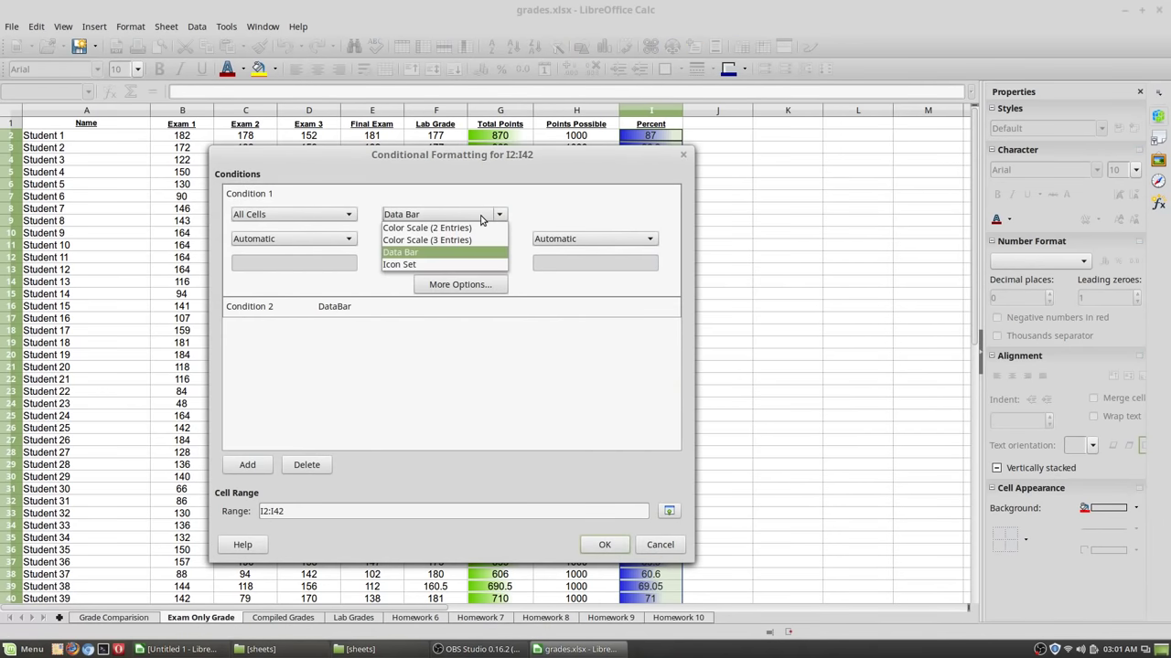
{"action": "left_click", "coordinate": [463, 264]}
{"action": "left_click", "coordinate": [601, 216]}
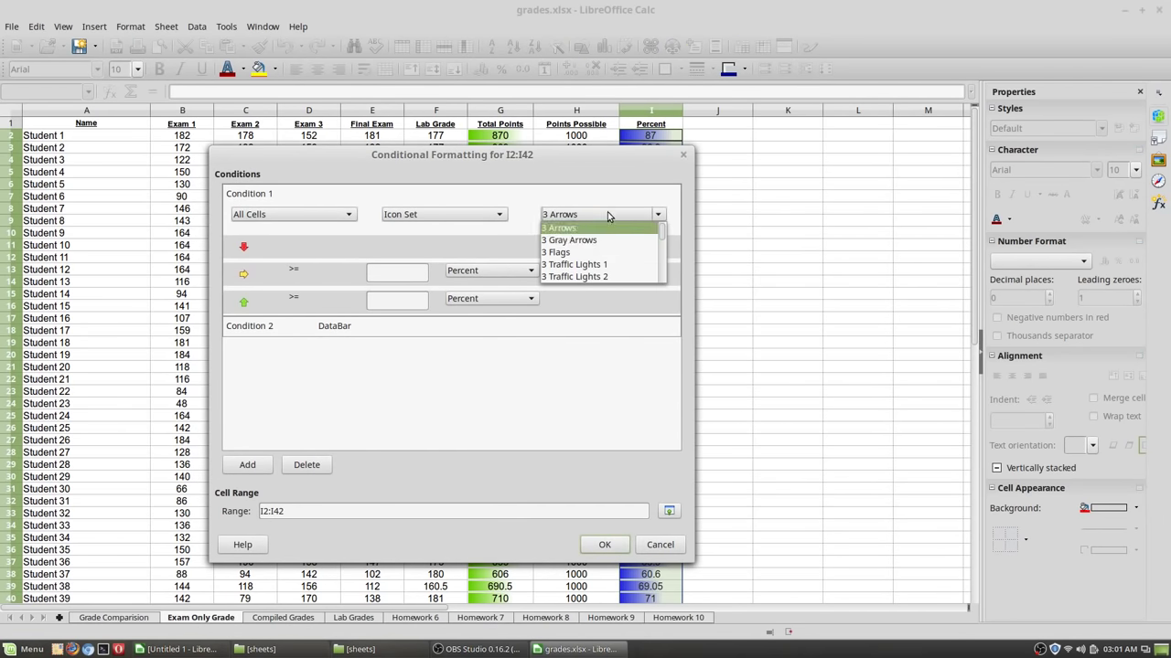
{"action": "scroll", "coordinate": [620, 249], "scroll_direction": "down", "scroll_amount": 3}
{"action": "scroll", "coordinate": [620, 248], "scroll_direction": "down", "scroll_amount": 3}
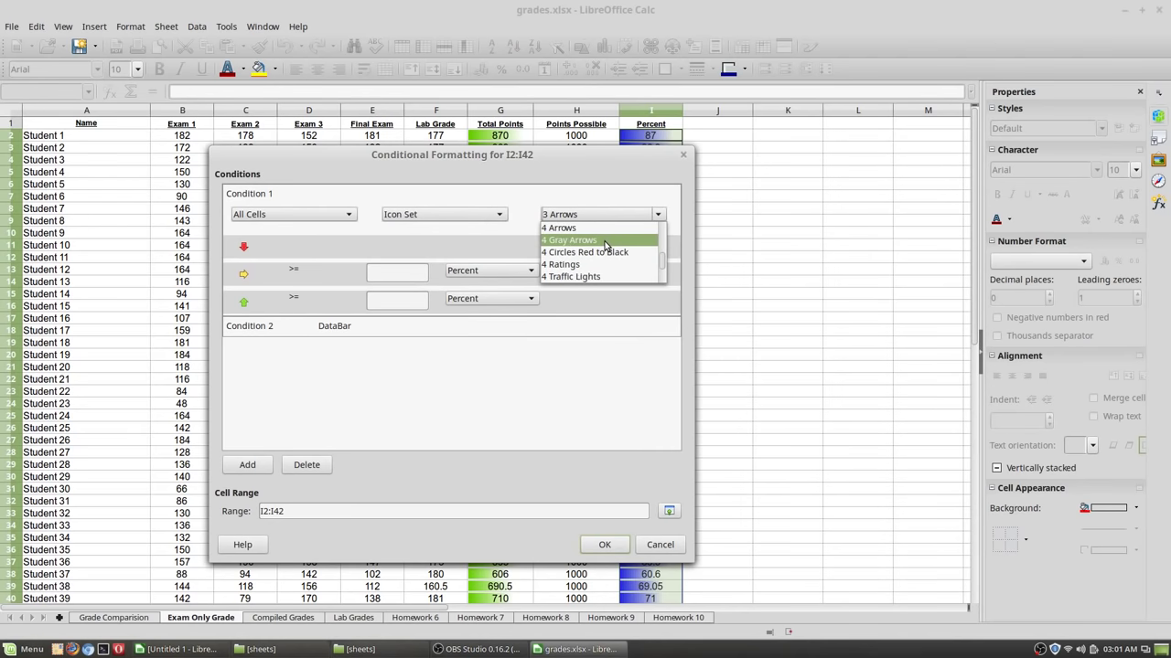
{"action": "left_click", "coordinate": [600, 277]}
Switch the I2:I42 icon style to 3 Traffic Lights 1, apply it and check the column
{"action": "left_click", "coordinate": [599, 215]}
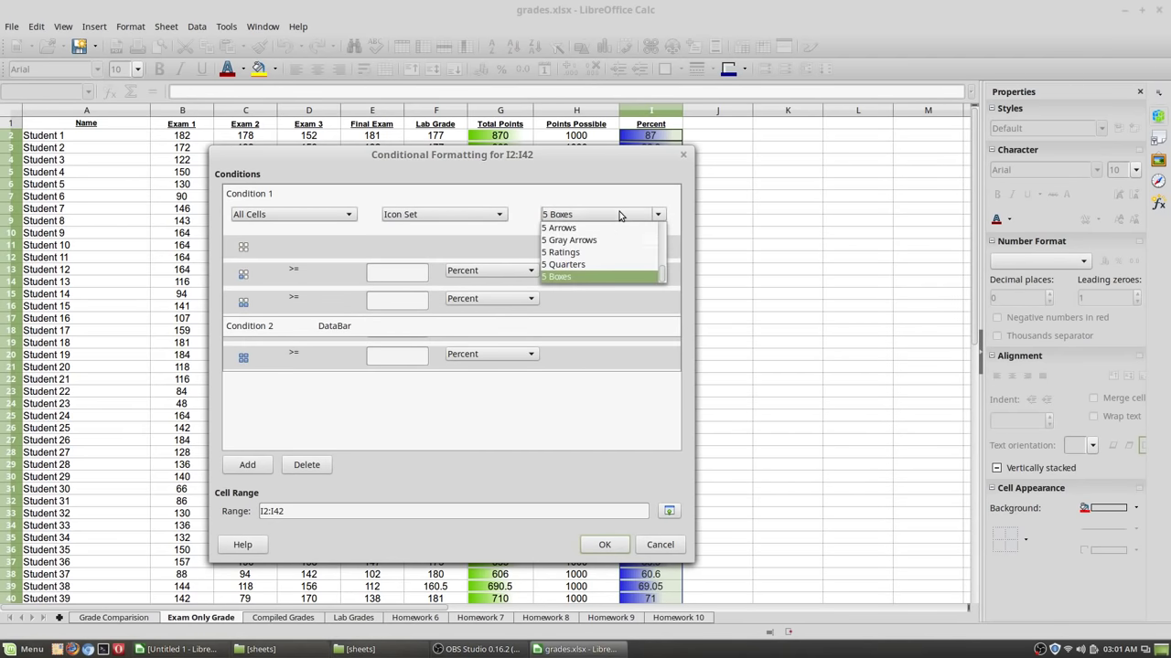
{"action": "scroll", "coordinate": [596, 251], "scroll_direction": "up", "scroll_amount": 6}
{"action": "left_click", "coordinate": [593, 243]}
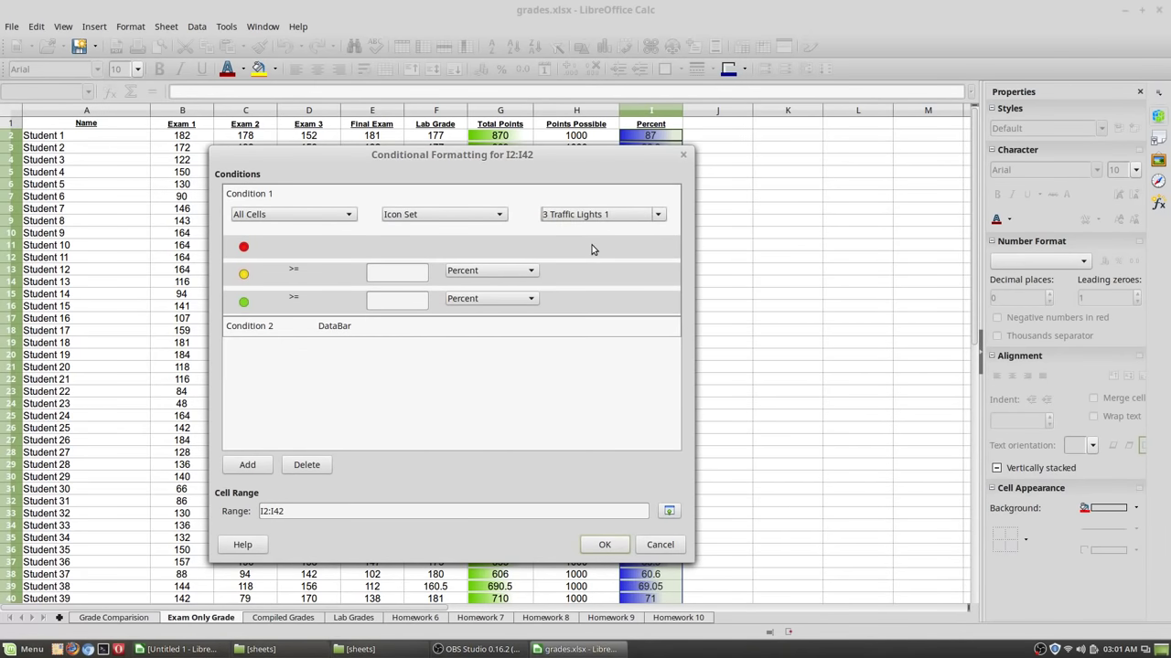
{"action": "left_click", "coordinate": [605, 544]}
{"action": "scroll", "coordinate": [773, 275], "scroll_direction": "down", "scroll_amount": 5}
{"action": "scroll", "coordinate": [776, 289], "scroll_direction": "up", "scroll_amount": 5}
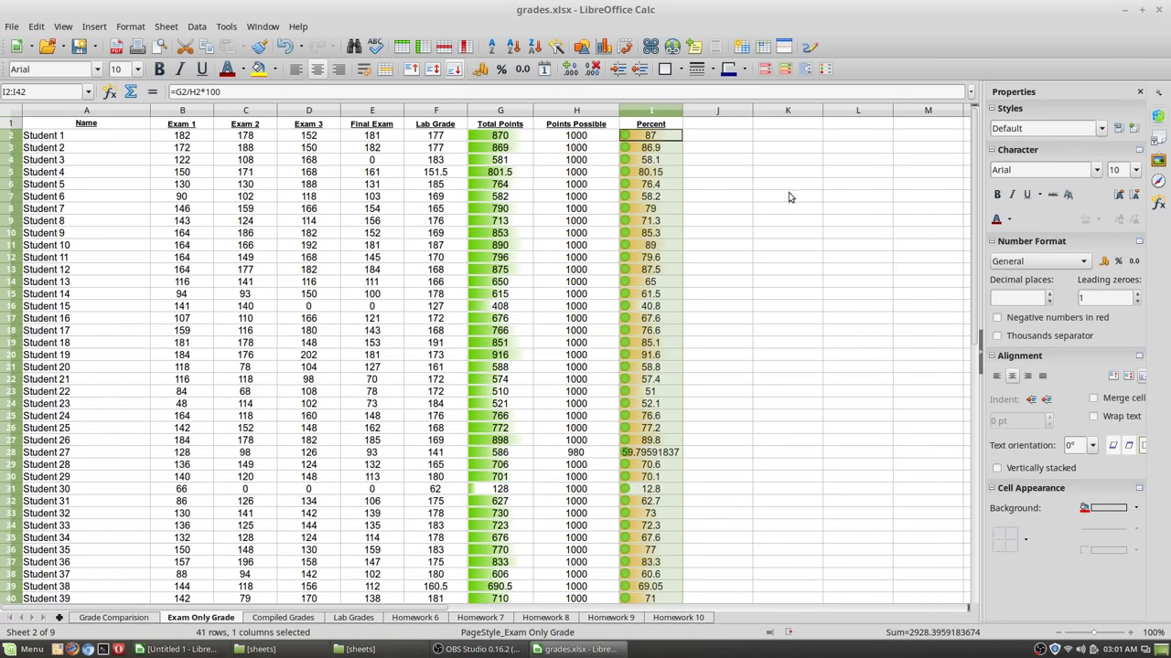
Set the I2:I42 traffic light thresholds to 79 percent for yellow and 60 percent for green, and apply them
{"action": "left_click", "coordinate": [805, 68]}
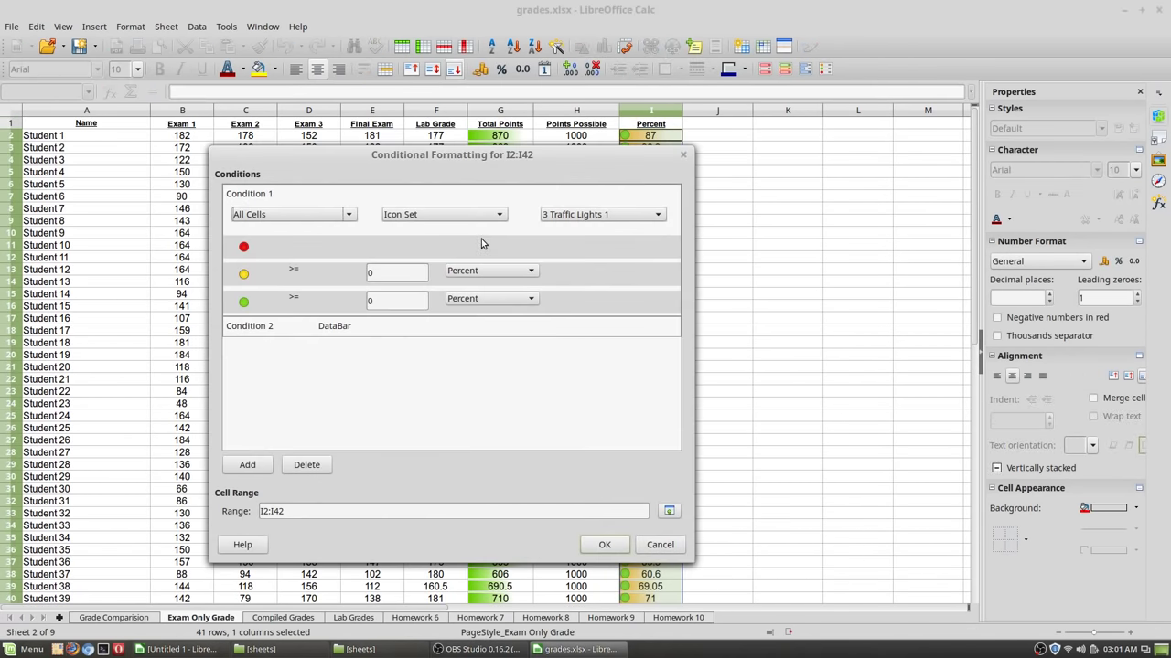
{"action": "double_click", "coordinate": [366, 272]}
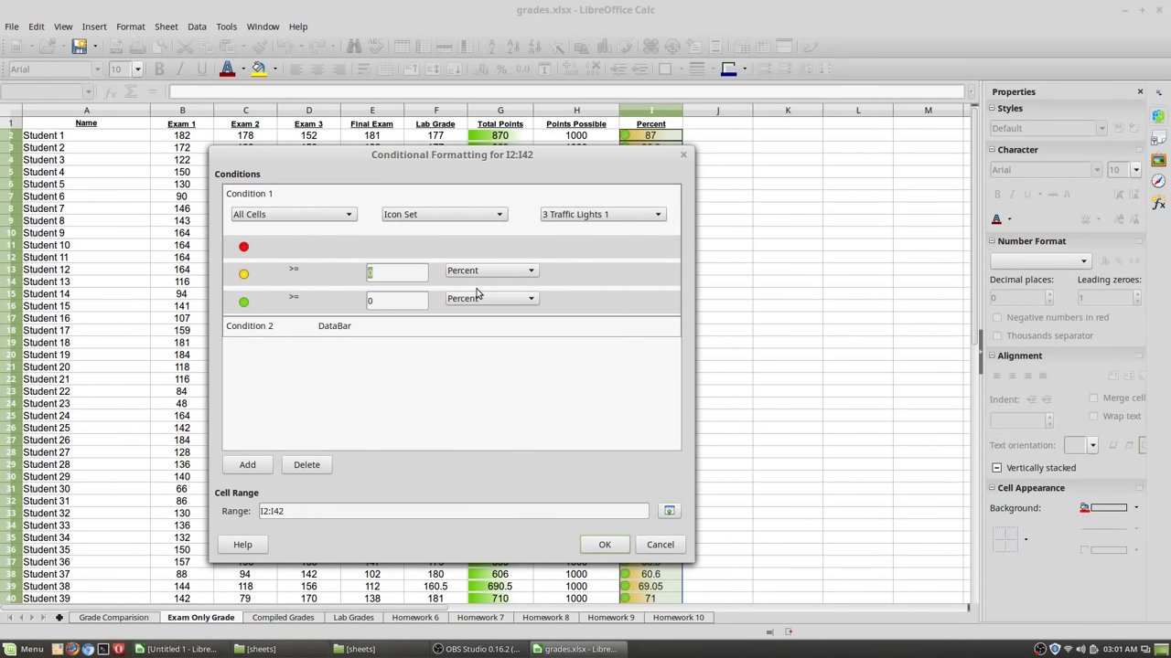
{"action": "left_click", "coordinate": [389, 303]}
{"action": "left_click", "coordinate": [604, 544]}
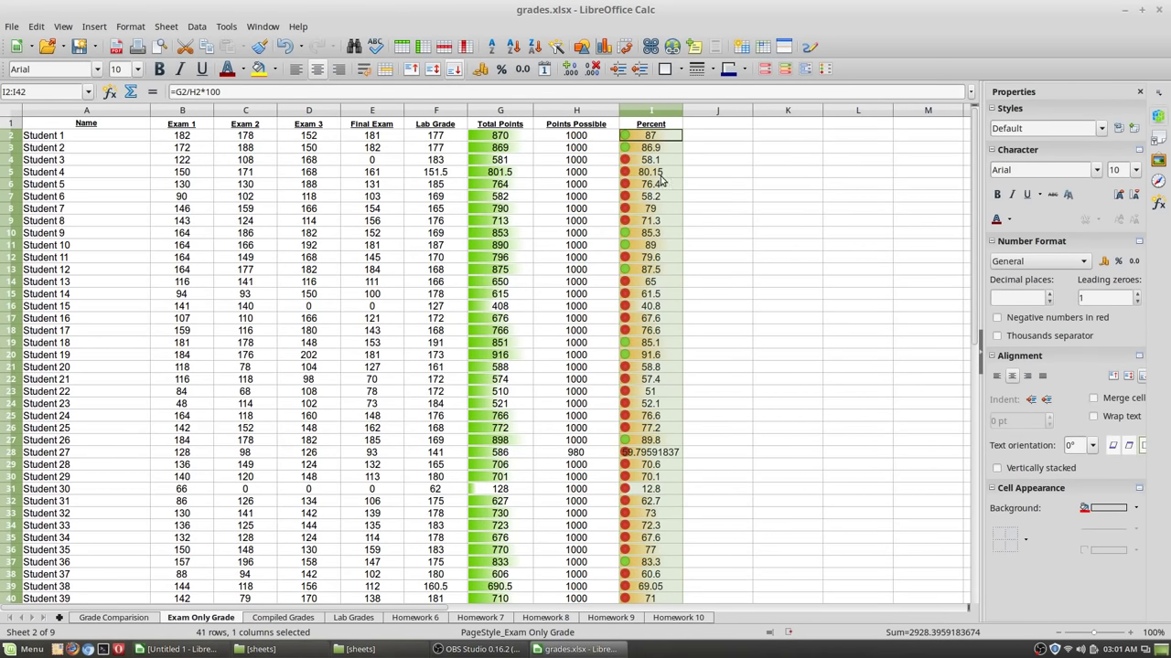
Correct the I2:I42 traffic light thresholds with a new yellow limit and 80 percent for green, apply them and check the column
{"action": "left_click", "coordinate": [826, 68]}
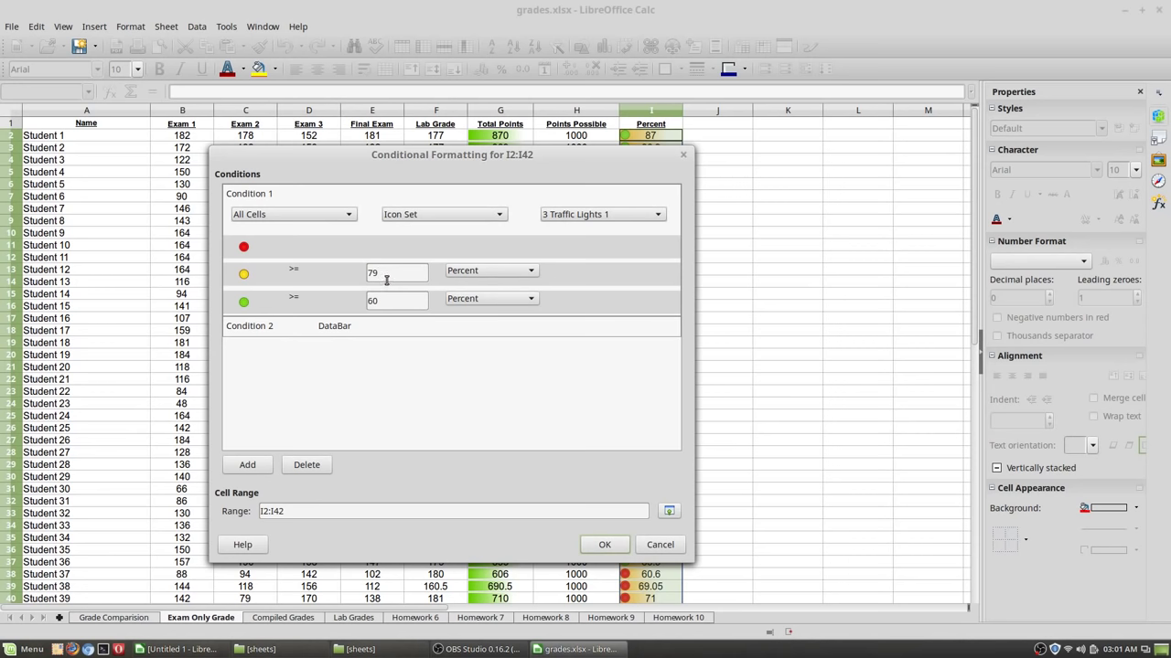
{"action": "left_click_drag", "start_coordinate": [388, 275], "coordinate": [363, 277]}
{"action": "left_click_drag", "start_coordinate": [383, 303], "coordinate": [350, 301]}
{"action": "type", "text": "80"}
{"action": "left_click", "coordinate": [603, 544]}
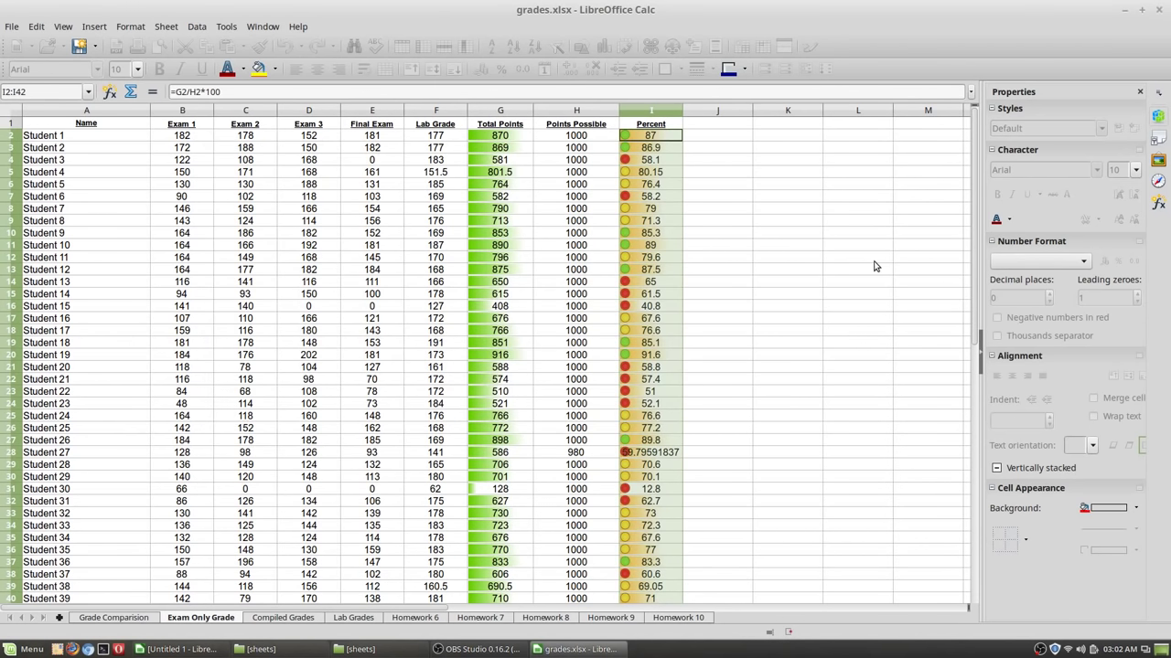
{"action": "left_click", "coordinate": [766, 194]}
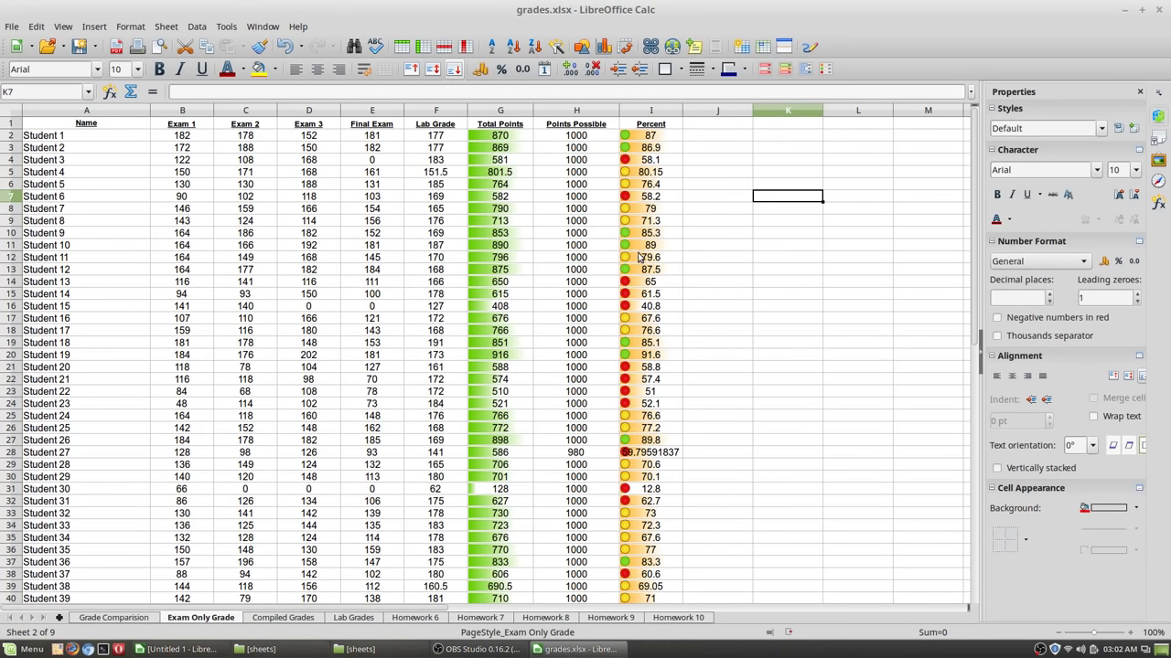
{"action": "scroll", "coordinate": [640, 259], "scroll_direction": "down", "scroll_amount": 6}
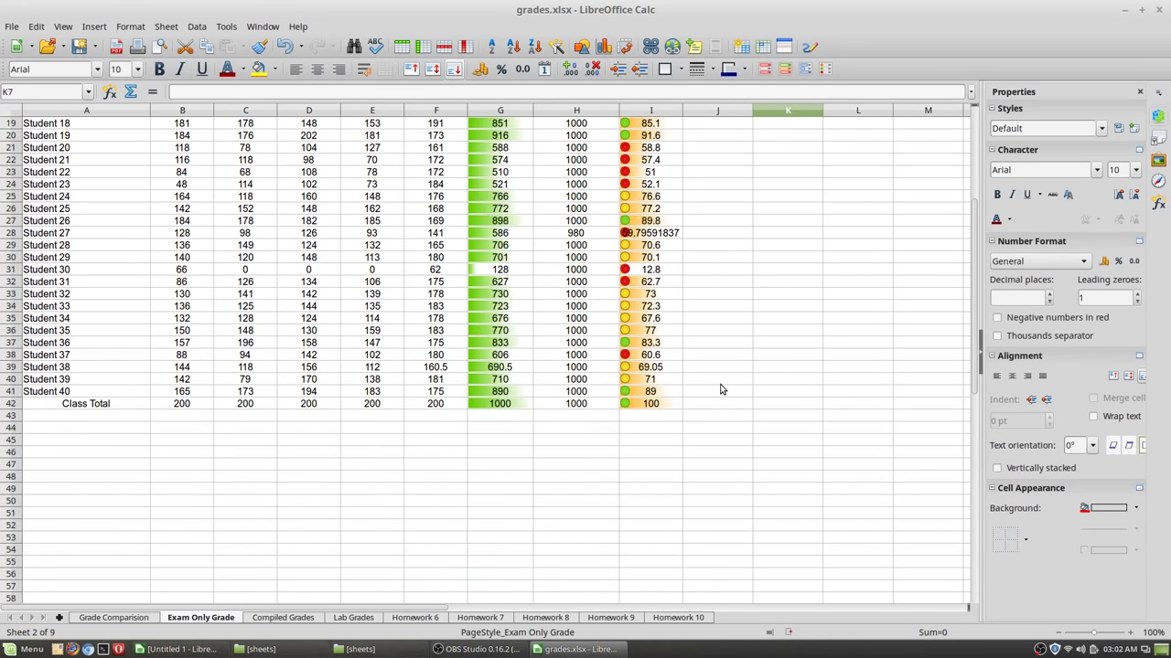
{"action": "scroll", "coordinate": [719, 389], "scroll_direction": "up", "scroll_amount": 6}
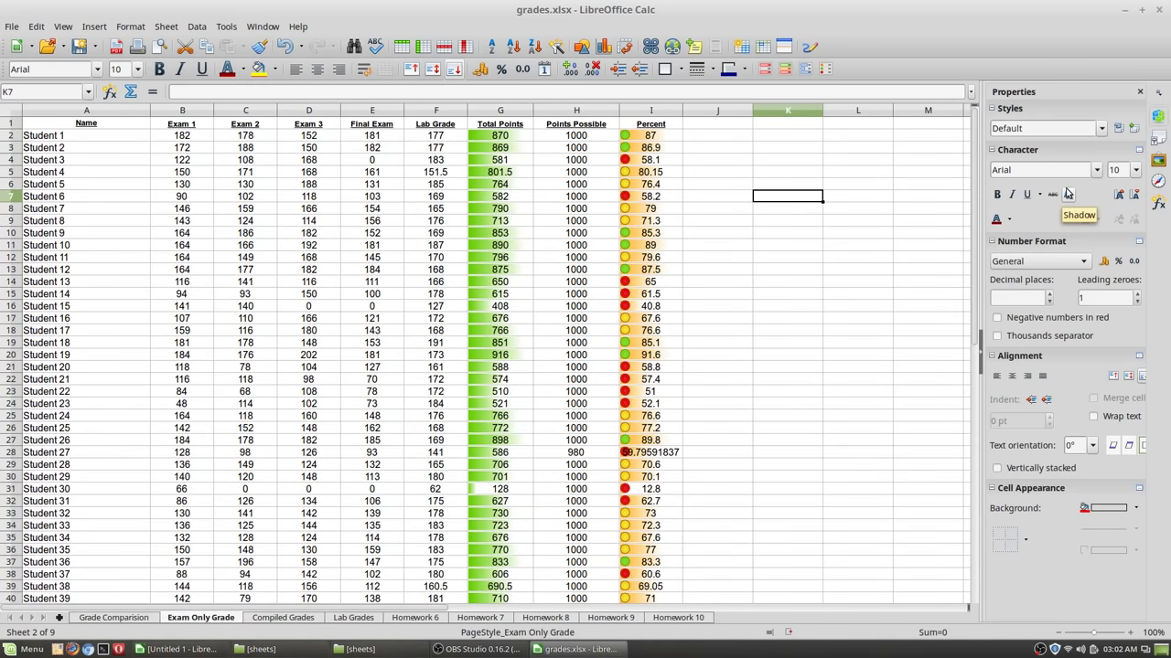
On the Compiled Grades sheet, select the sample numbers AH3:AH14 and open their icon set condition for editing
{"action": "left_click", "coordinate": [295, 619]}
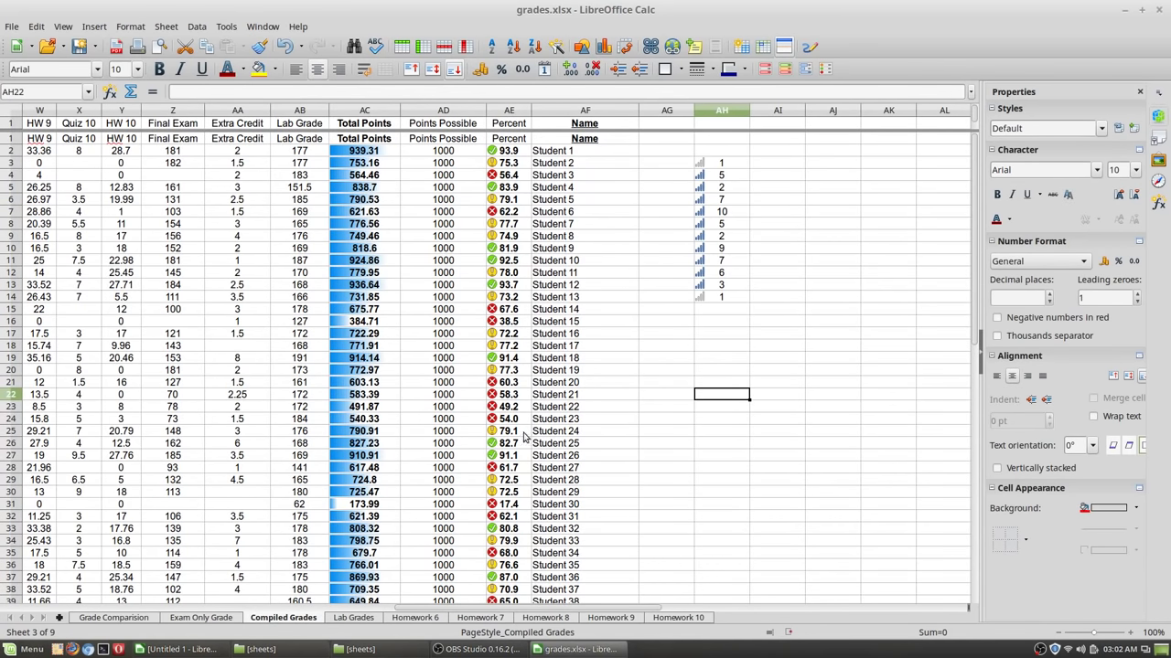
{"action": "left_click_drag", "start_coordinate": [723, 166], "coordinate": [731, 296]}
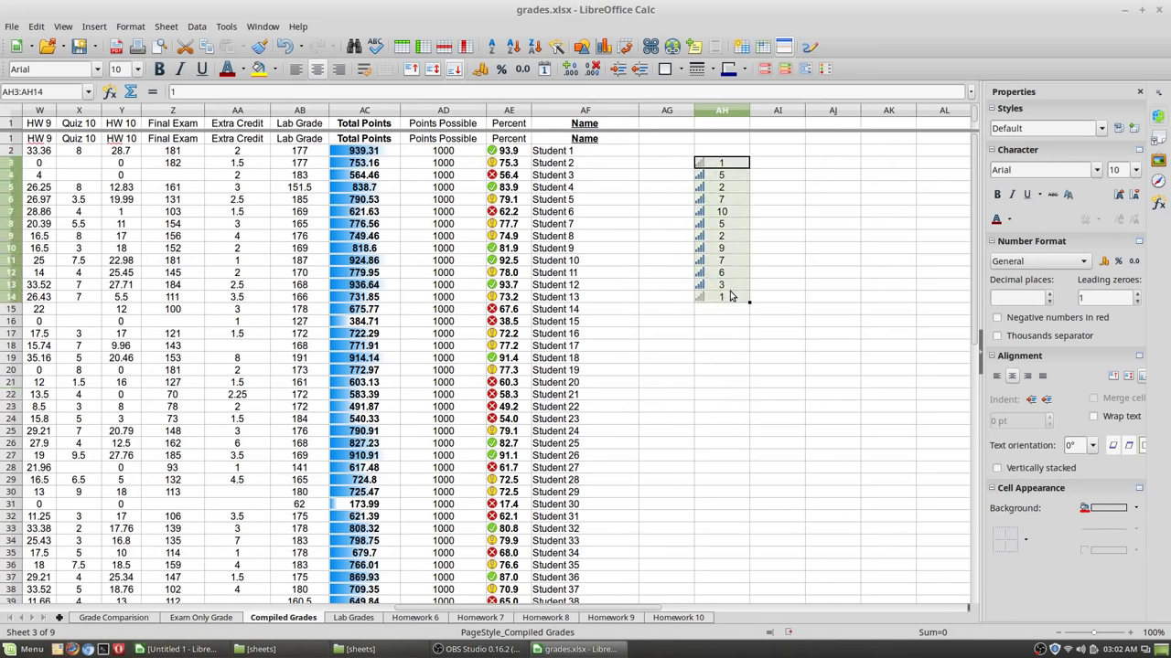
{"action": "left_click", "coordinate": [825, 69]}
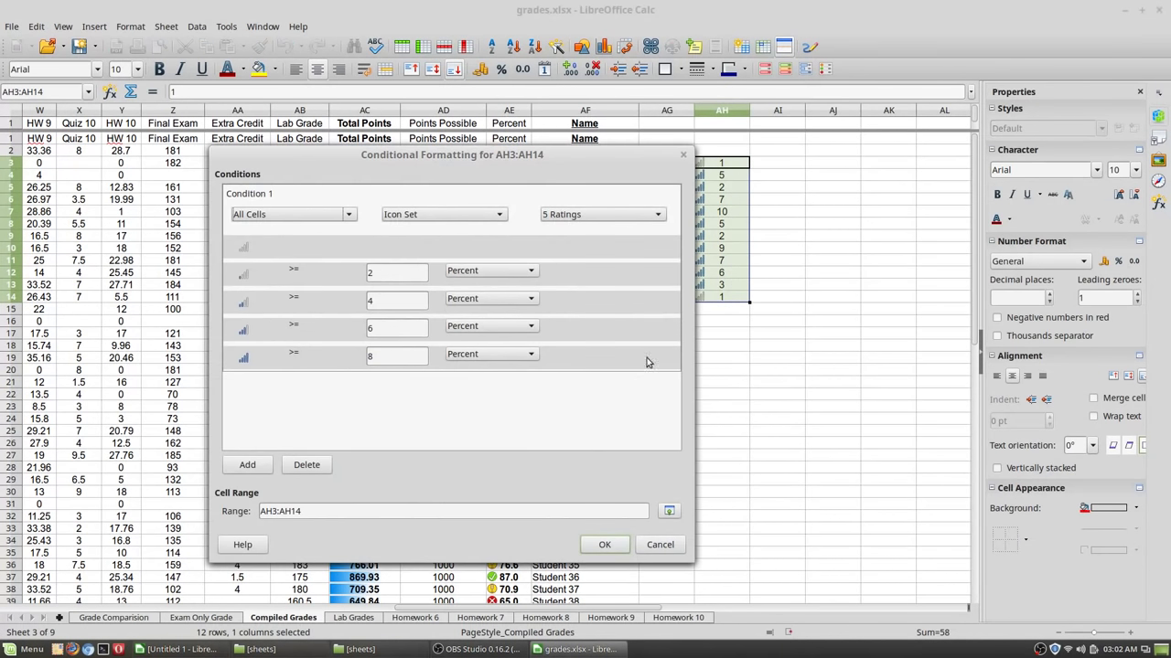
{"action": "double_click", "coordinate": [363, 357]}
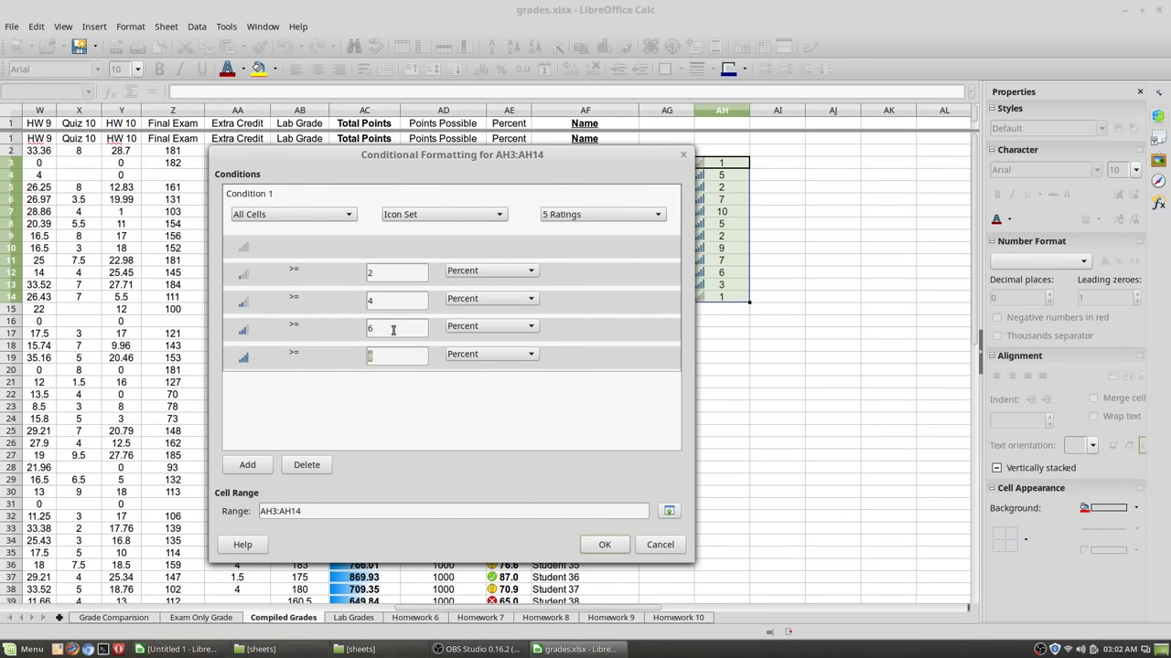
{"action": "double_click", "coordinate": [373, 274]}
{"action": "left_click_drag", "start_coordinate": [421, 156], "coordinate": [381, 154]}
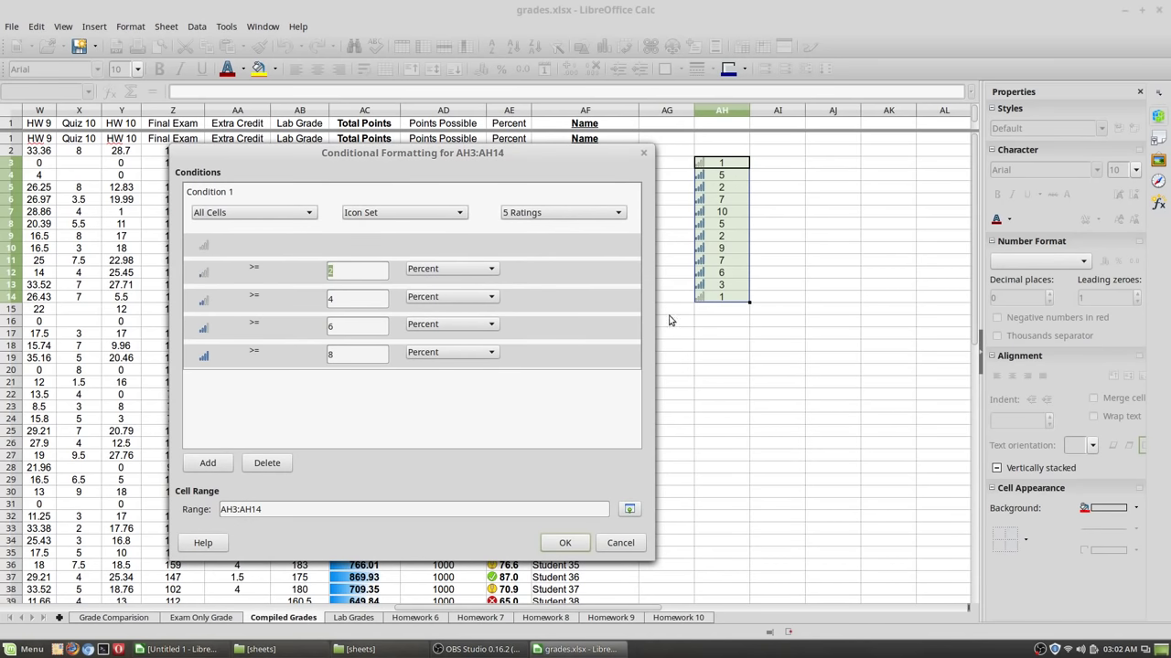
Try reversing the 5 Ratings thresholds of AH3:AH14, with 6, 4 and 2 for the three highest icons, and apply them
{"action": "double_click", "coordinate": [370, 355]}
{"action": "type", "text": "2"}
{"action": "double_click", "coordinate": [337, 326]}
{"action": "type", "text": "3"}
{"action": "type", "text": "4"}
{"action": "double_click", "coordinate": [351, 300]}
{"action": "type", "text": "6"}
{"action": "left_click", "coordinate": [575, 543]}
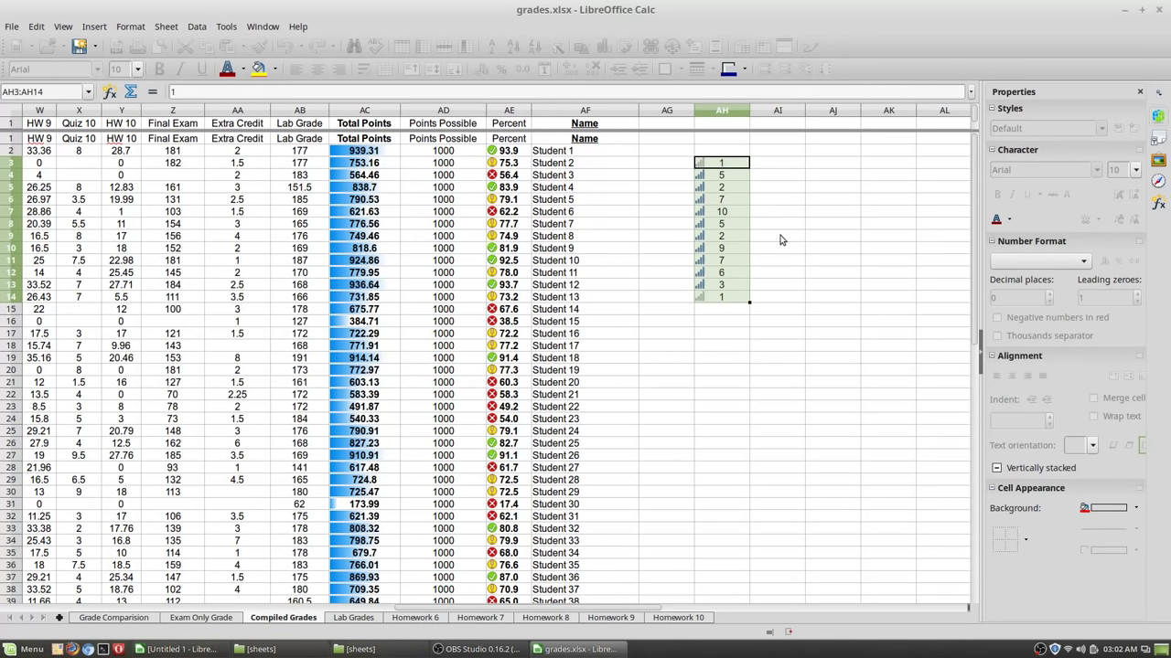
Reopen the icon set condition of AH3:AH14 and enter the thresholds 2, 4, 6 and 8 in ascending order
{"action": "left_click_drag", "start_coordinate": [709, 163], "coordinate": [729, 295]}
{"action": "left_click", "coordinate": [830, 210]}
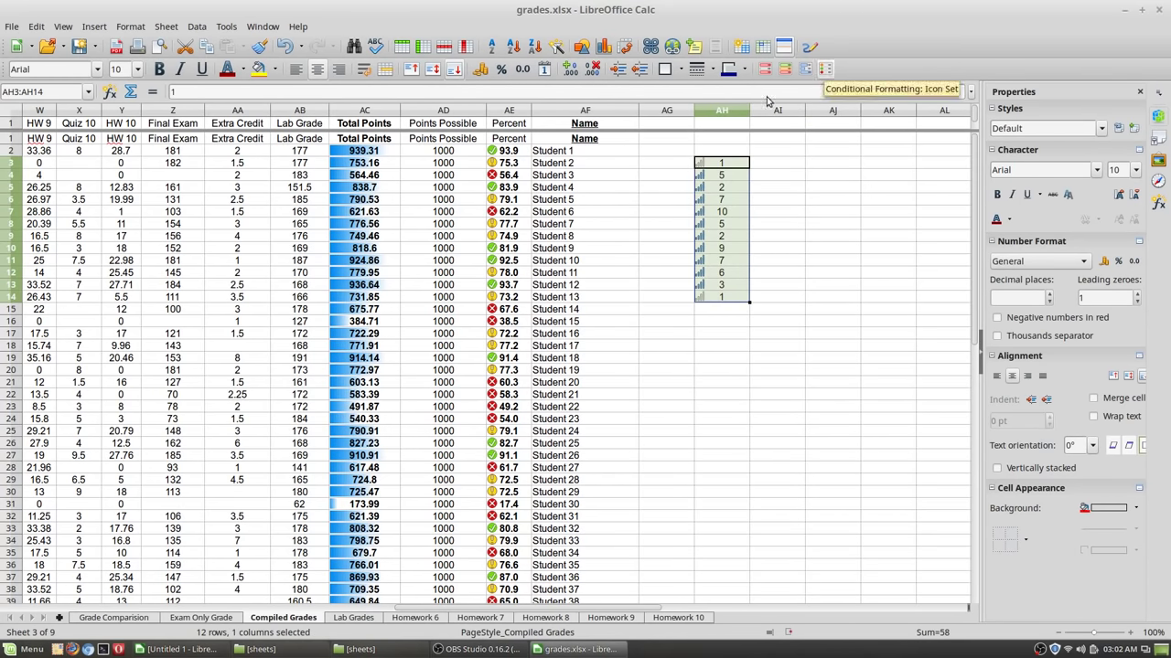
{"action": "left_click", "coordinate": [825, 68]}
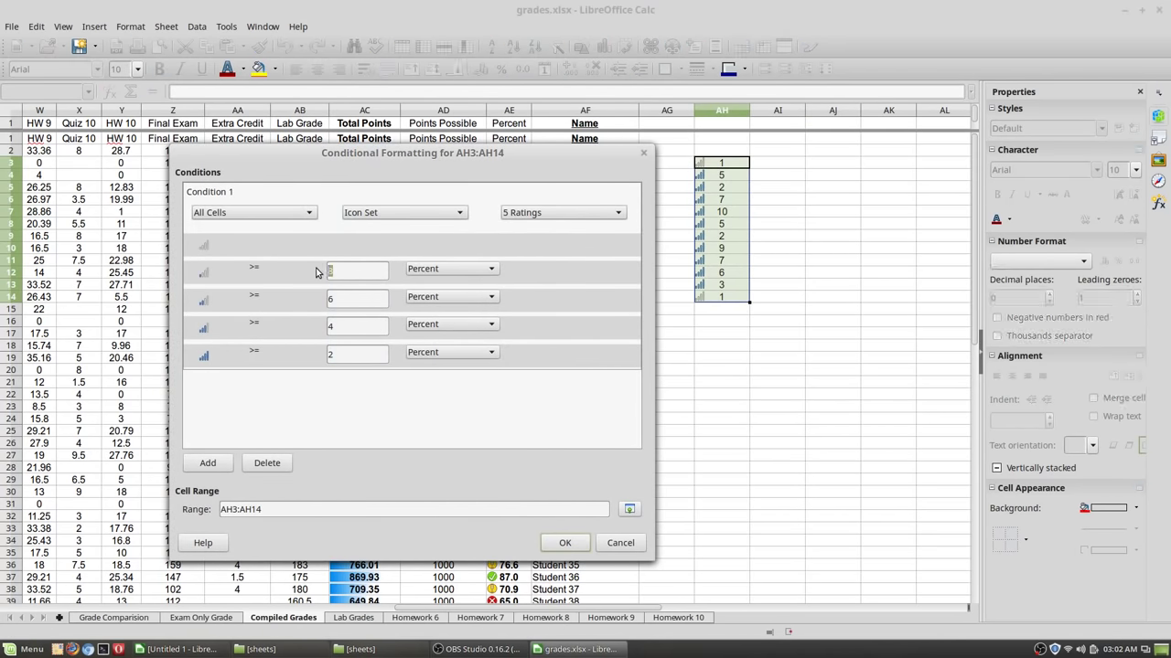
{"action": "key", "text": "BackSpace"}
{"action": "double_click", "coordinate": [338, 297]}
{"action": "key", "text": "BackSpace"}
{"action": "double_click", "coordinate": [332, 326]}
{"action": "key", "text": "BackSpace"}
{"action": "key", "text": "BackSpace"}
{"action": "type", "text": "6"}
{"action": "type", "text": "2"}
Change all four AH3:AH14 icon thresholds to the Value type and apply the condition
{"action": "left_click", "coordinate": [453, 269]}
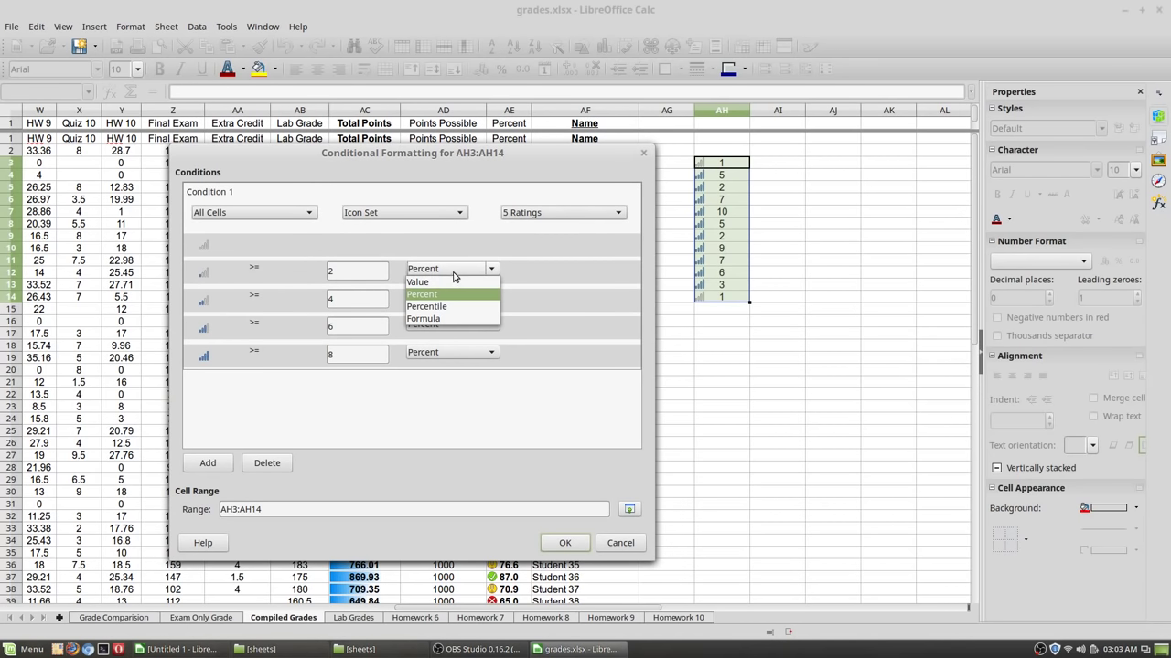
{"action": "left_click", "coordinate": [451, 284]}
{"action": "left_click", "coordinate": [453, 297]}
{"action": "left_click", "coordinate": [449, 310]}
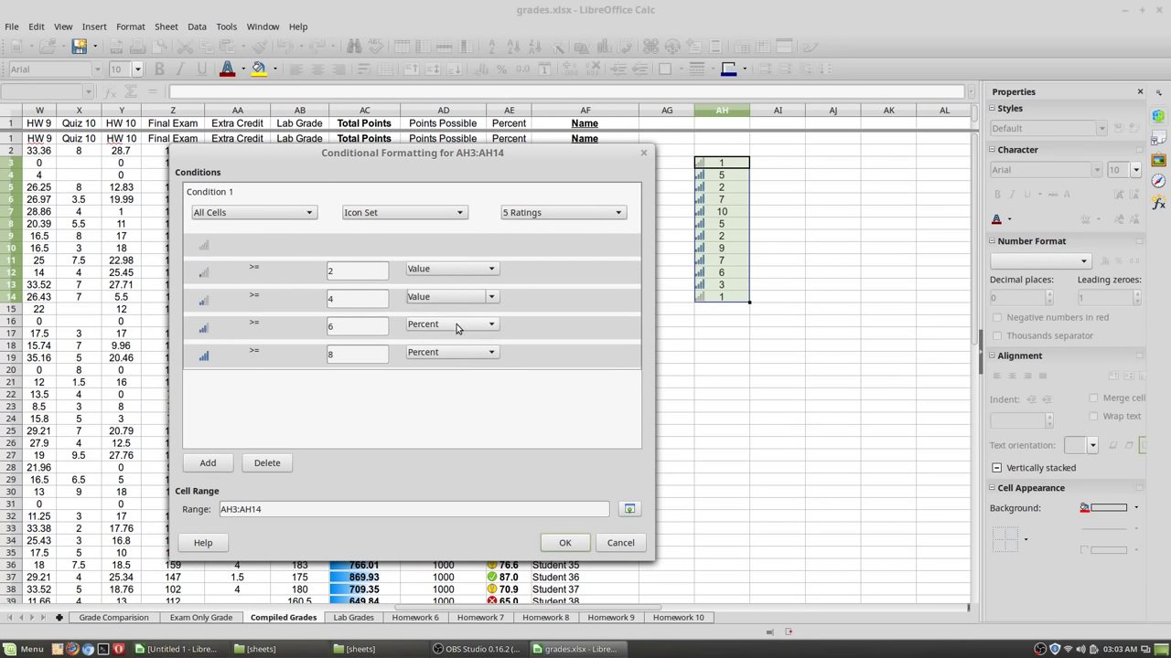
{"action": "left_click", "coordinate": [453, 325]}
{"action": "left_click", "coordinate": [421, 338]}
{"action": "left_click", "coordinate": [453, 352]}
{"action": "left_click", "coordinate": [430, 365]}
{"action": "left_click", "coordinate": [564, 543]}
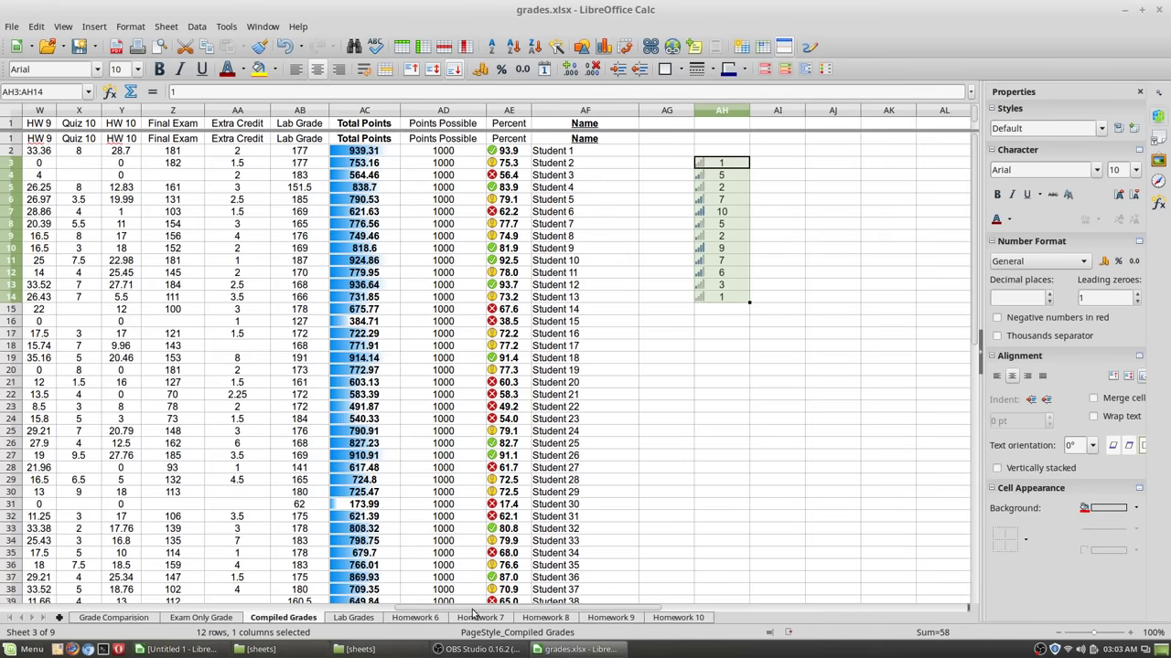
Examine the data bars and icon sets on the Lab Grades, Homework 6, Homework 7 and Homework 10 sheets
{"action": "left_click_drag", "start_coordinate": [475, 609], "coordinate": [689, 602]}
{"action": "left_click", "coordinate": [351, 619]}
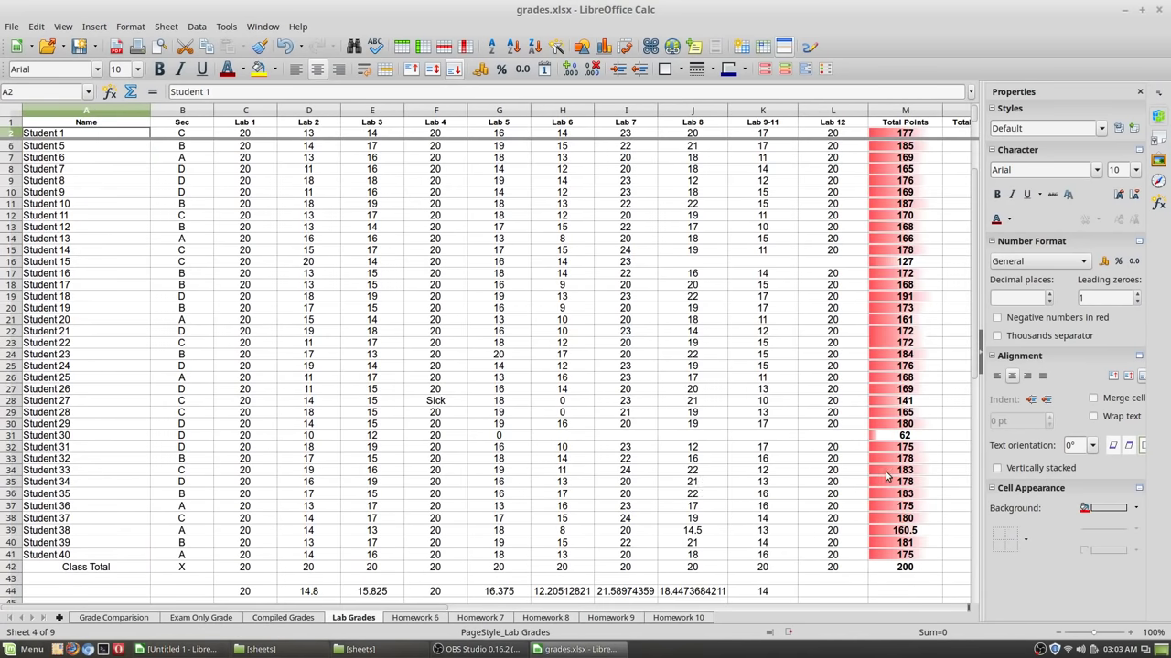
{"action": "scroll", "coordinate": [904, 194], "scroll_direction": "down", "scroll_amount": 8}
{"action": "scroll", "coordinate": [878, 237], "scroll_direction": "up", "scroll_amount": 4}
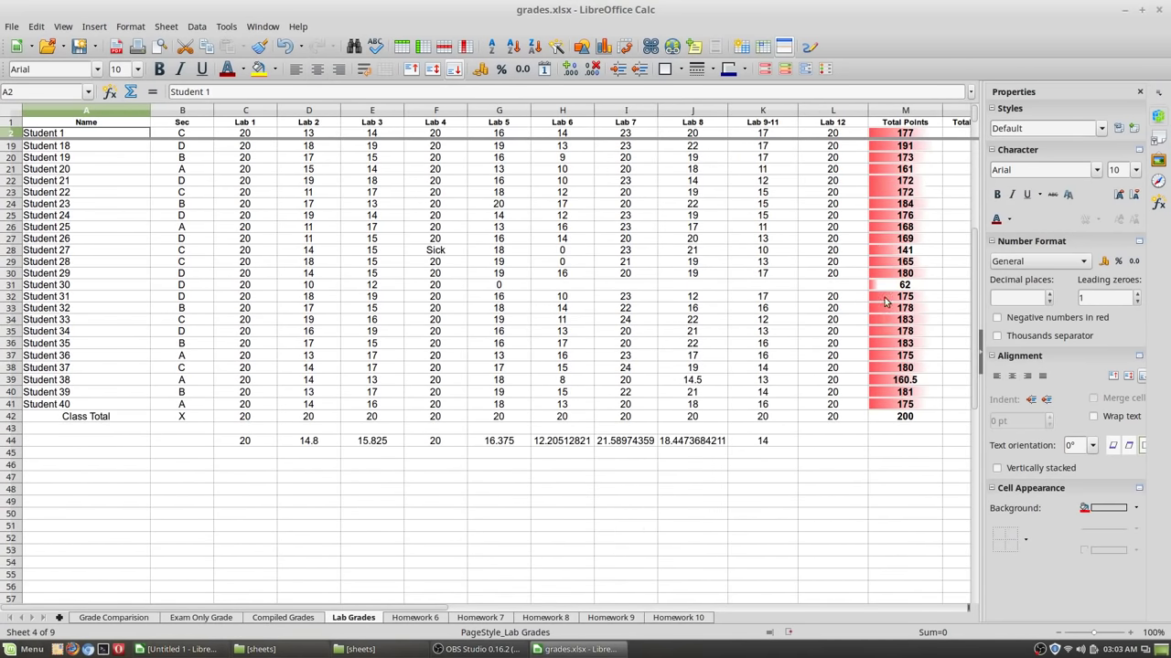
{"action": "left_click_drag", "start_coordinate": [440, 607], "coordinate": [614, 607]}
{"action": "scroll", "coordinate": [759, 458], "scroll_direction": "up", "scroll_amount": 4}
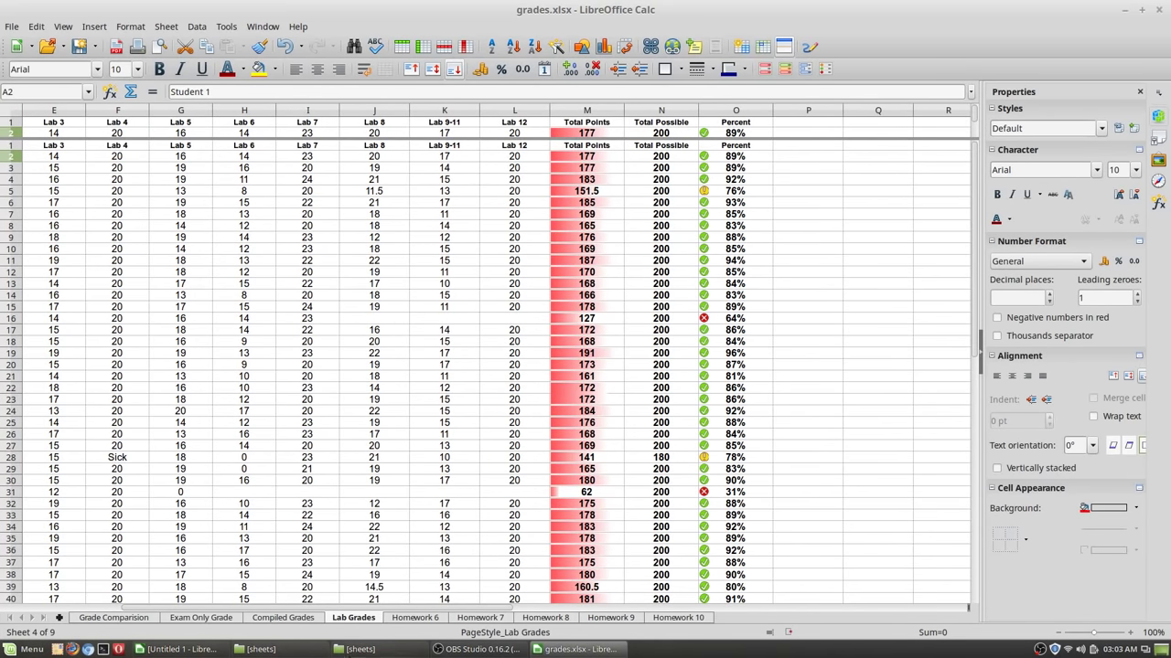
{"action": "left_click", "coordinate": [422, 621]}
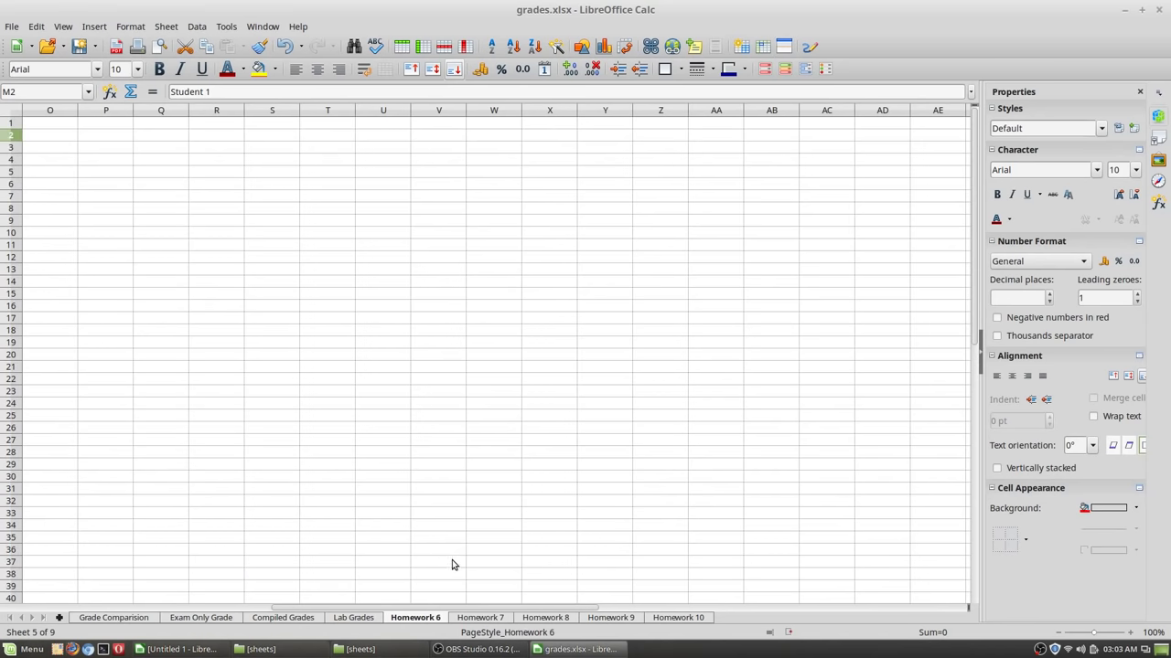
{"action": "left_click_drag", "start_coordinate": [468, 606], "coordinate": [257, 590]}
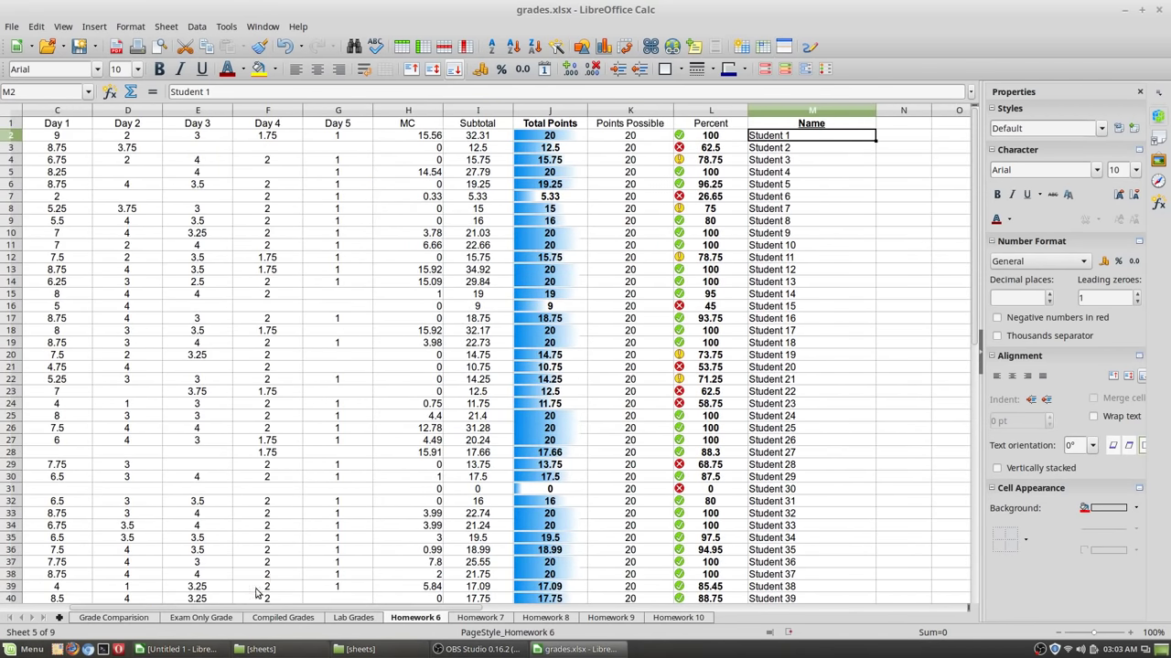
{"action": "left_click", "coordinate": [495, 624]}
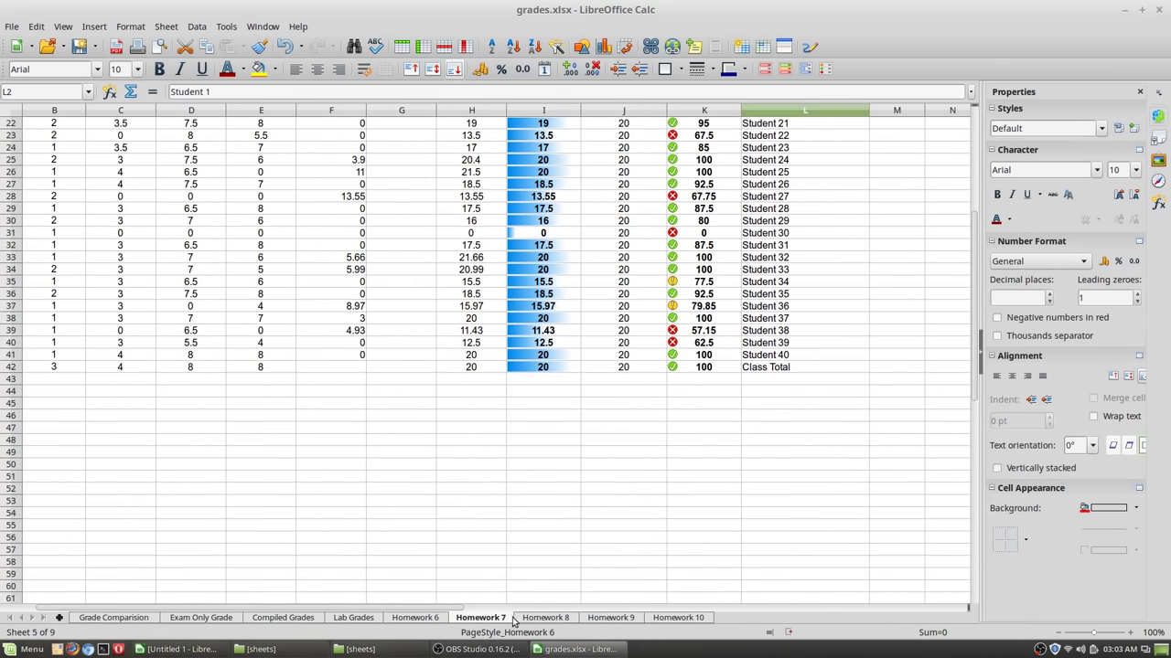
{"action": "left_click", "coordinate": [665, 622]}
{"action": "scroll", "coordinate": [653, 536], "scroll_direction": "down", "scroll_amount": 4}
{"action": "scroll", "coordinate": [654, 535], "scroll_direction": "up", "scroll_amount": 4}
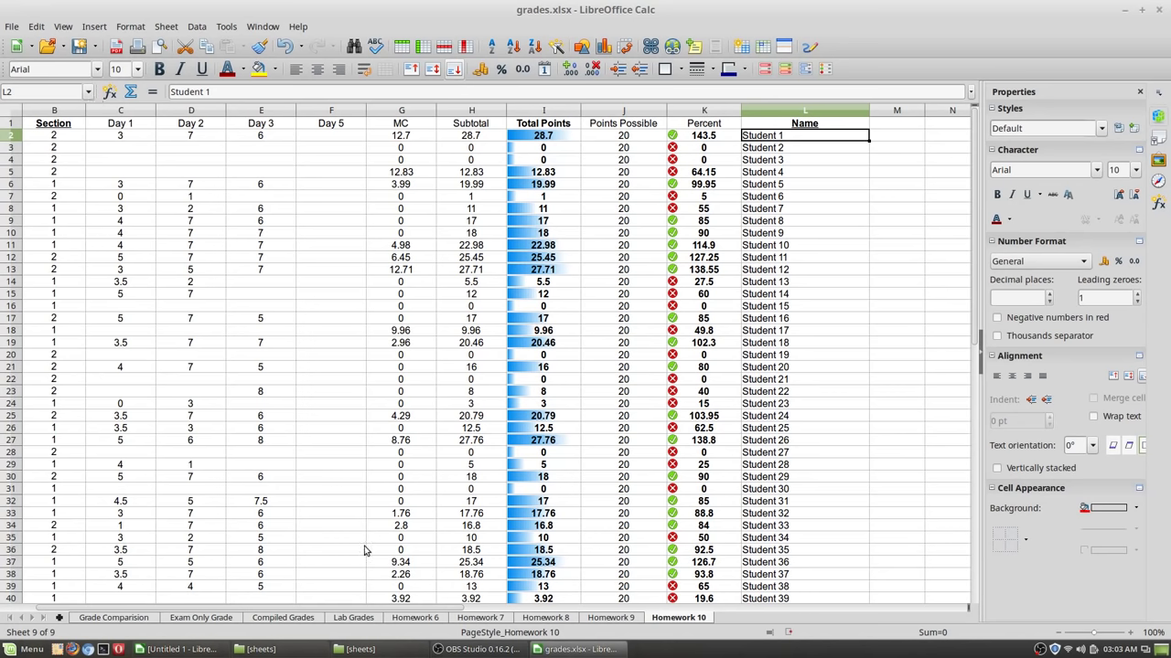
On the Grade Comparision sheet, open the Grade Distribution pie chart for editing and select its data labels
{"action": "left_click", "coordinate": [126, 619]}
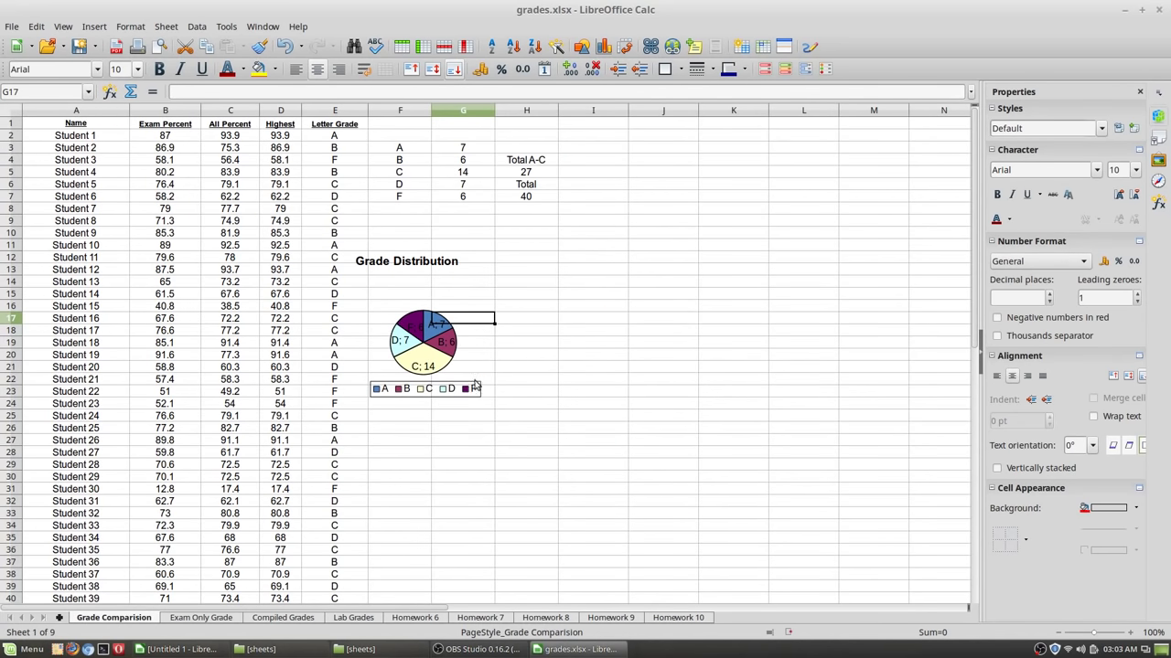
{"action": "left_click", "coordinate": [429, 344]}
{"action": "left_click", "coordinate": [372, 293]}
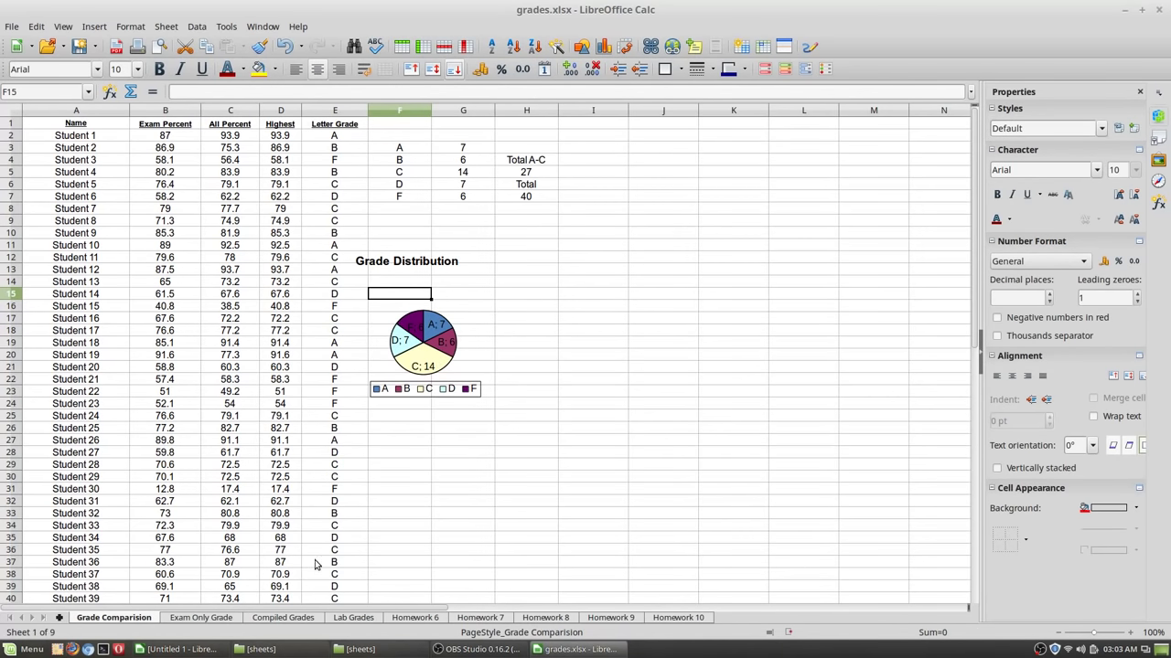
{"action": "left_click", "coordinate": [464, 293]}
{"action": "double_click", "coordinate": [444, 334]}
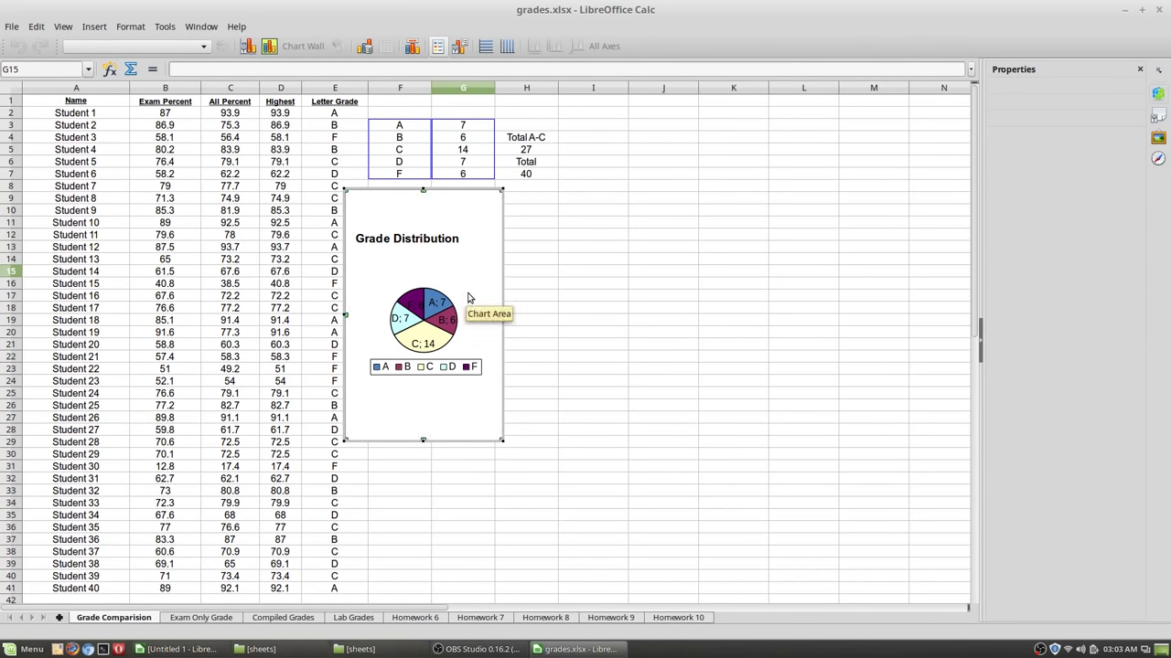
{"action": "left_click", "coordinate": [466, 289]}
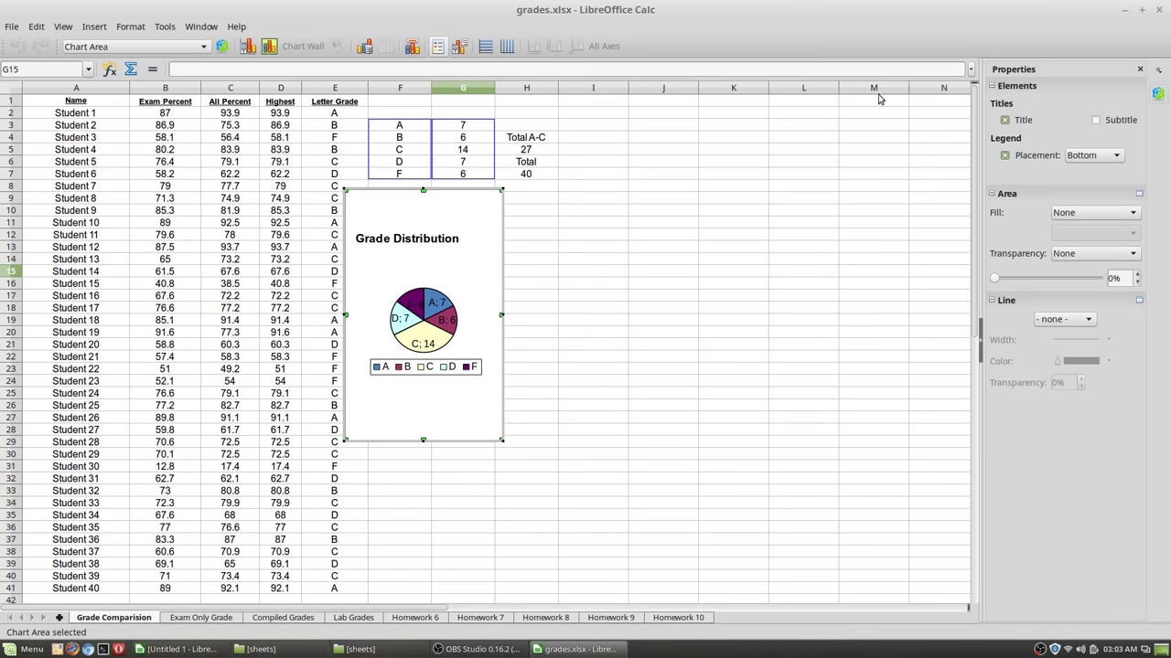
{"action": "left_click", "coordinate": [417, 362]}
{"action": "left_click", "coordinate": [419, 345]}
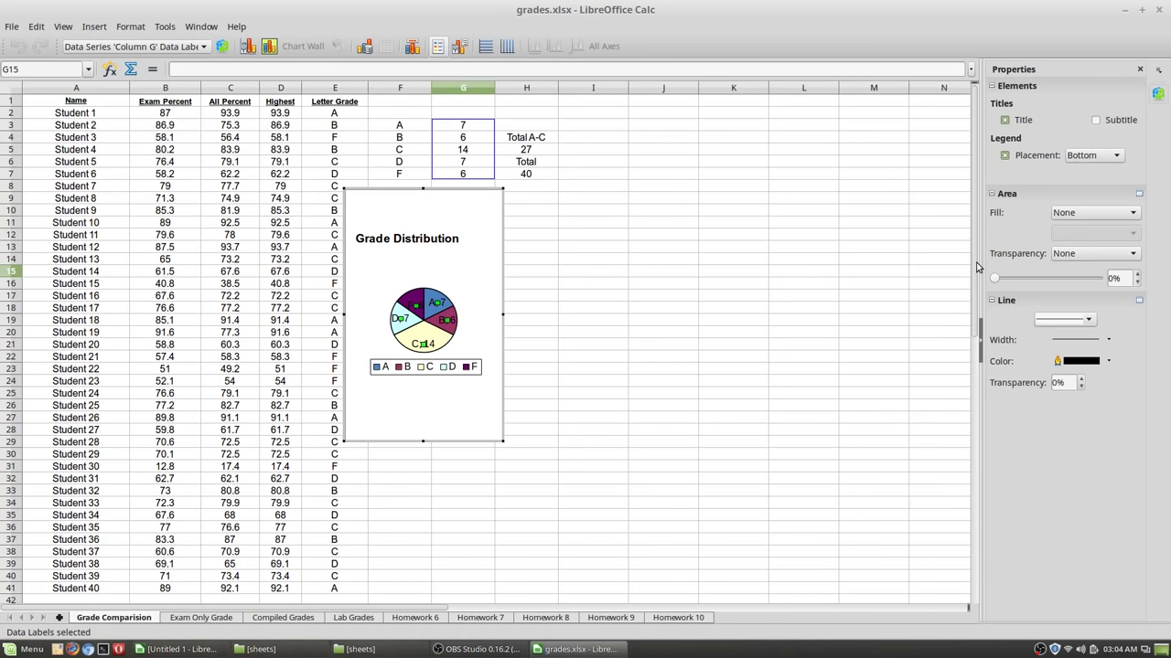
Open the pie chart's Data Ranges settings and review its data range and data series
{"action": "right_click", "coordinate": [435, 310]}
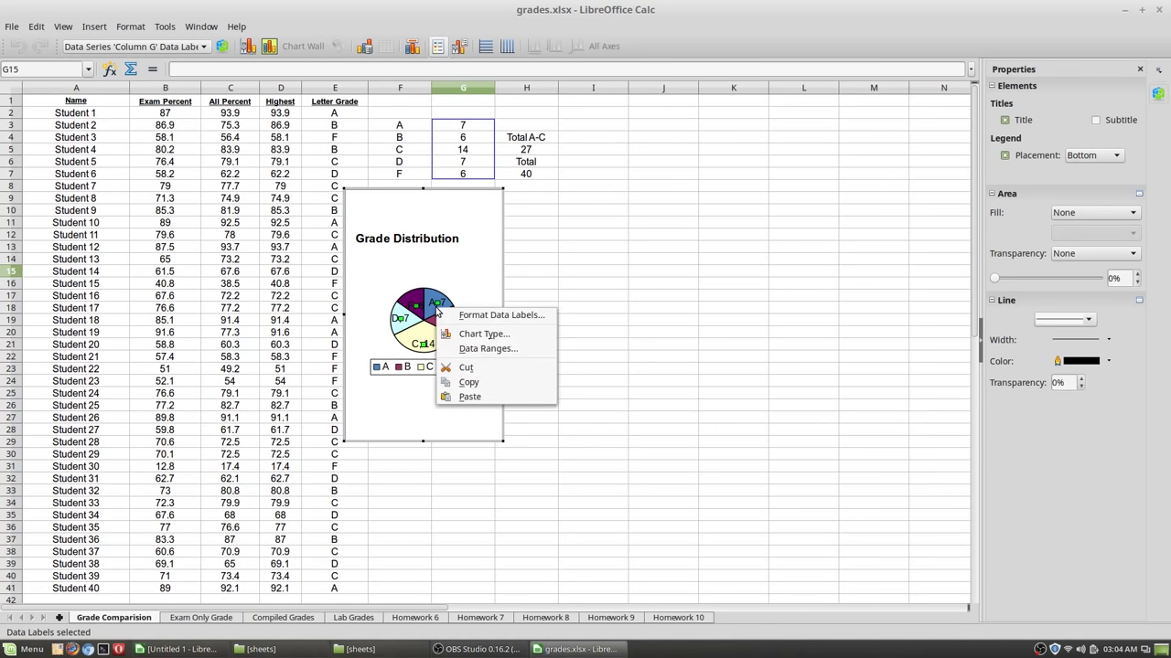
{"action": "left_click", "coordinate": [503, 348]}
{"action": "left_click_drag", "start_coordinate": [590, 194], "coordinate": [819, 139]}
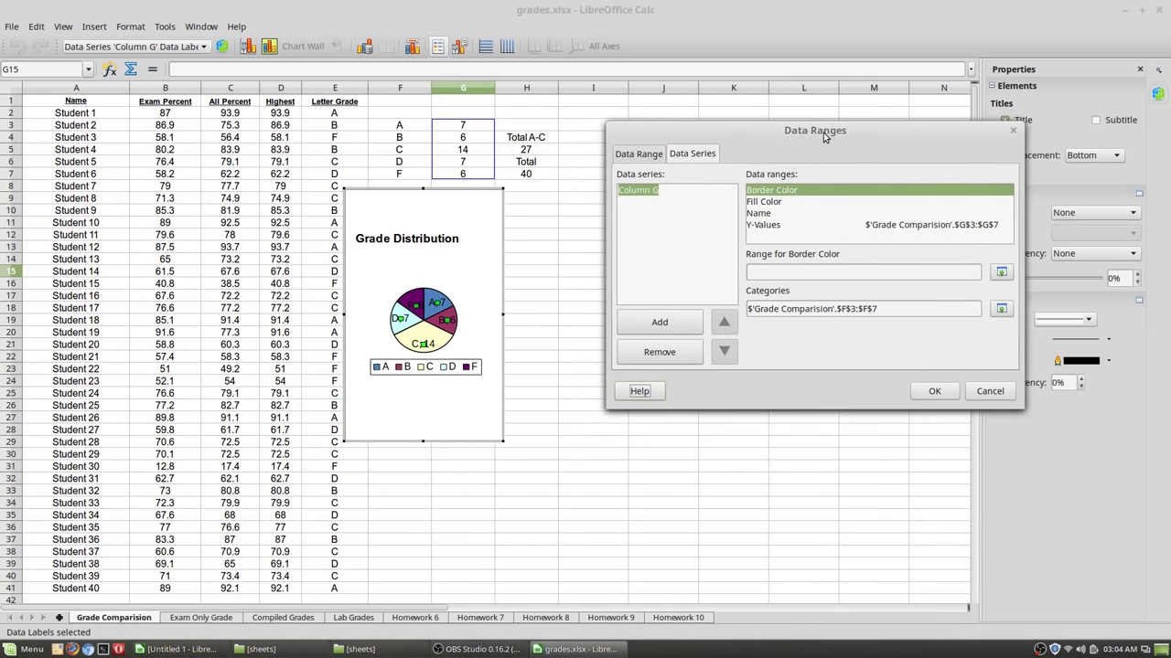
{"action": "left_click", "coordinate": [656, 161]}
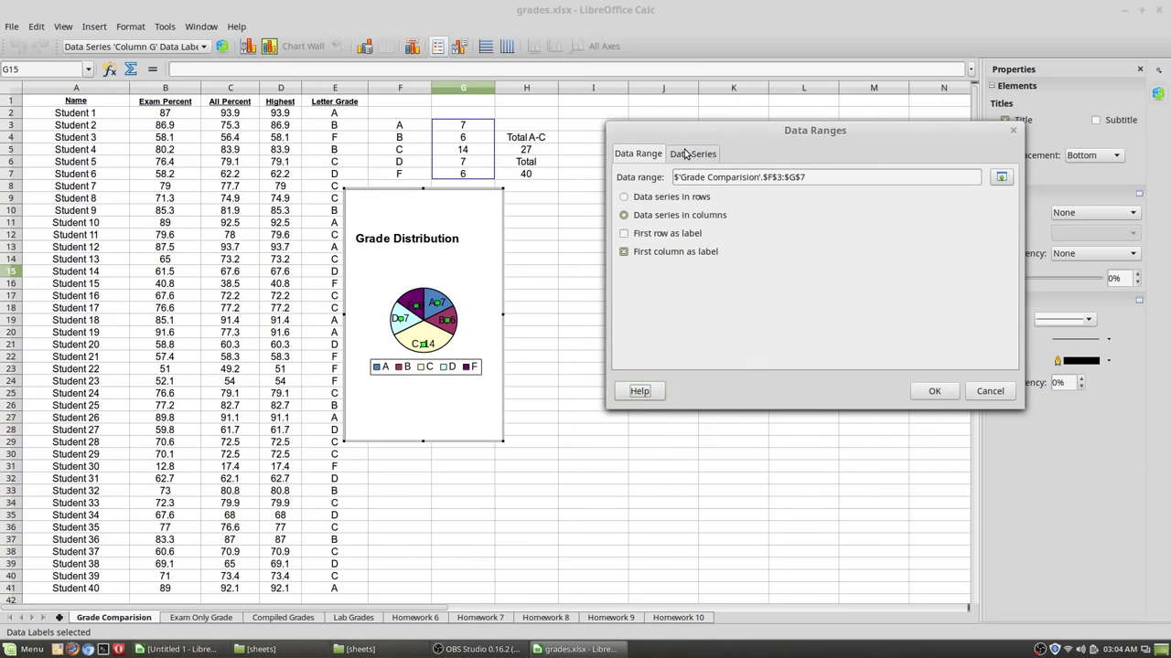
{"action": "left_click", "coordinate": [685, 155]}
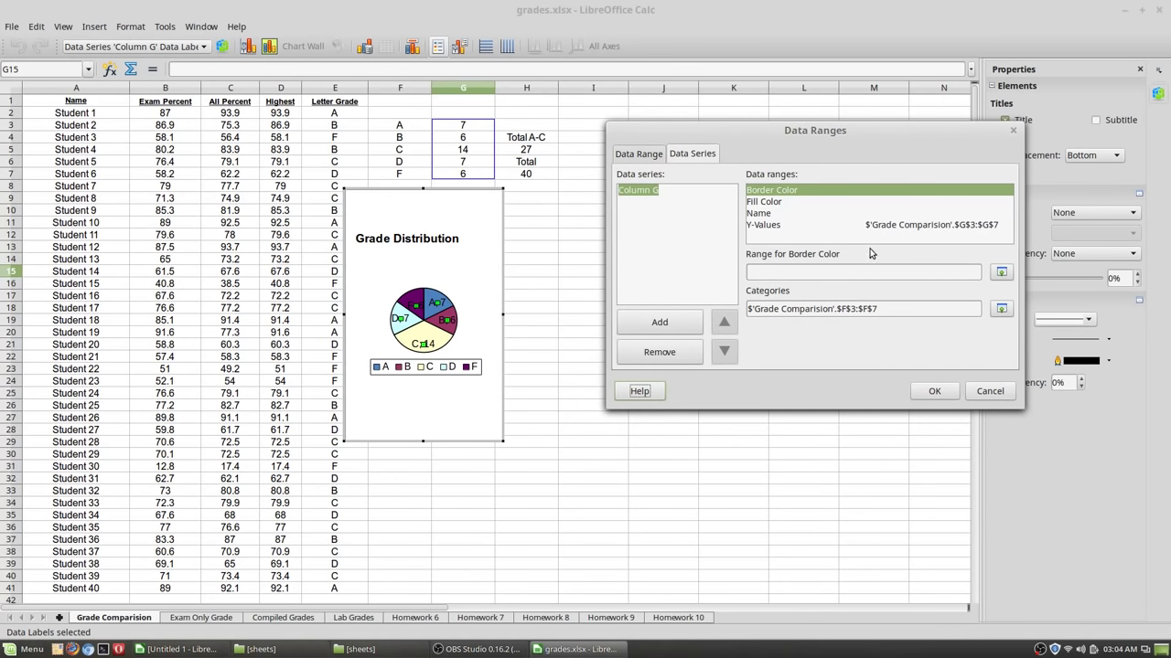
Check the border color, fill color, name and Y-Values ranges of the pie chart's data series, and close the Data Ranges settings
{"action": "left_click", "coordinate": [768, 203]}
{"action": "left_click", "coordinate": [763, 190]}
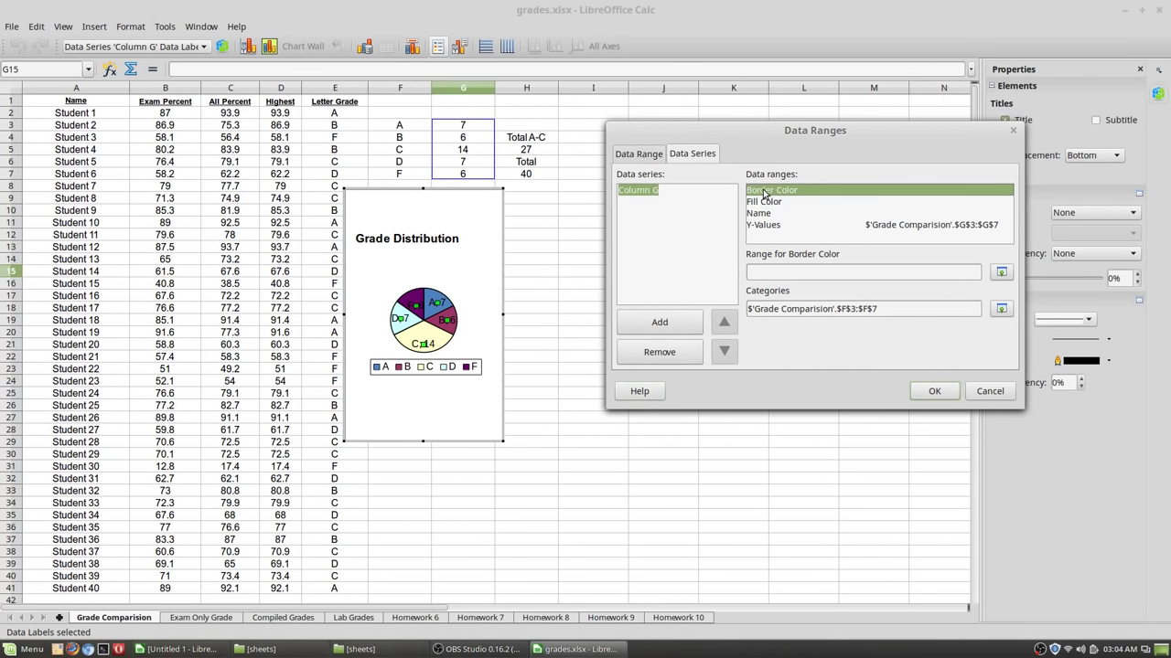
{"action": "left_click", "coordinate": [761, 212]}
{"action": "left_click", "coordinate": [762, 224]}
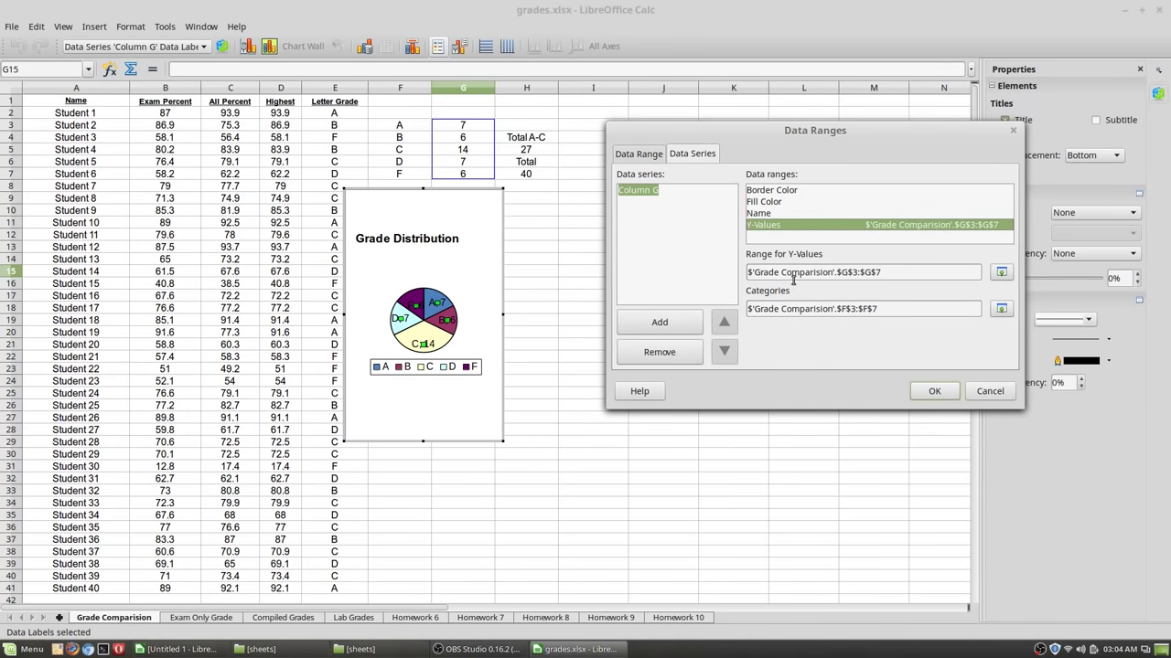
{"action": "left_click", "coordinate": [651, 155]}
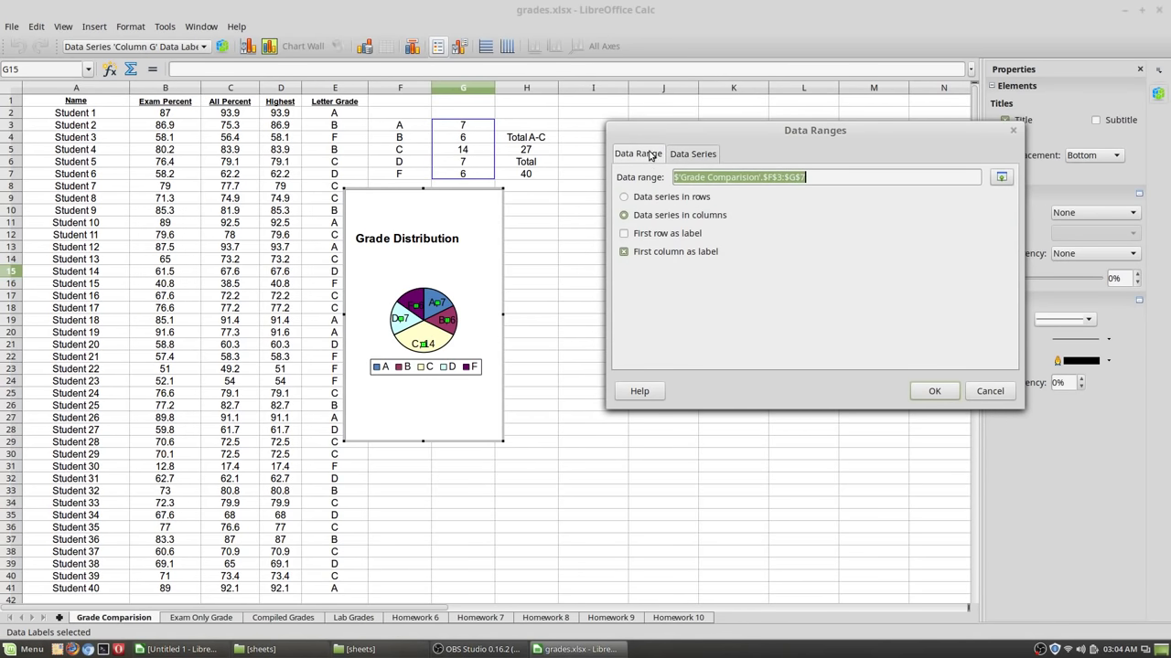
{"action": "left_click", "coordinate": [681, 155]}
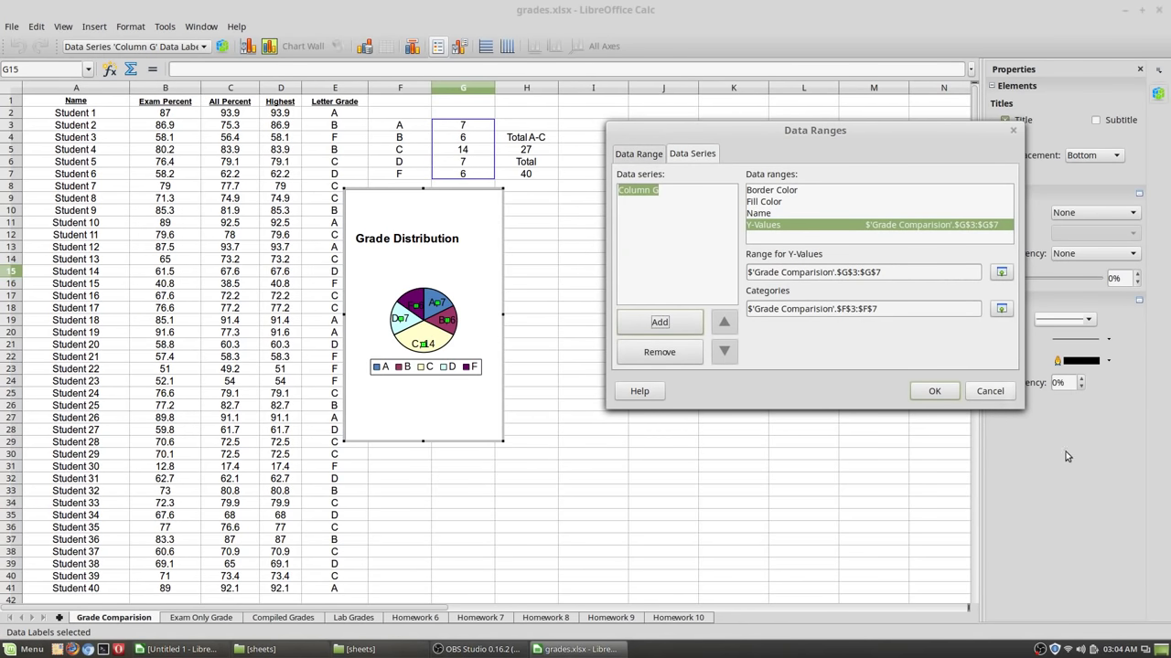
{"action": "left_click", "coordinate": [931, 395]}
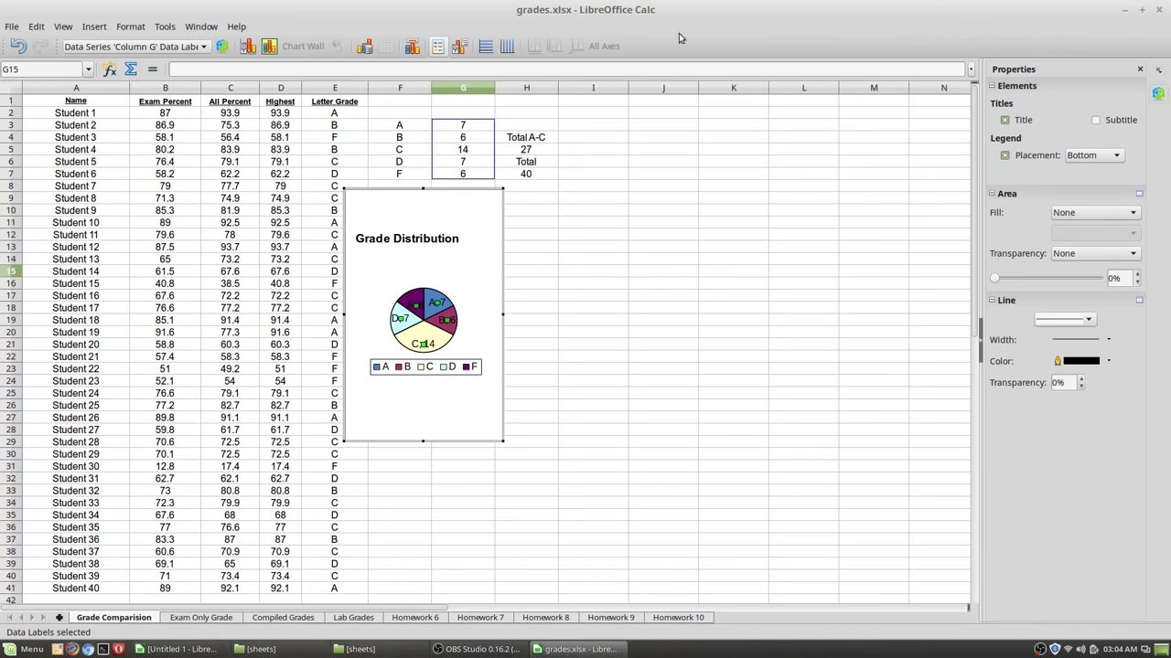
Close grades.xlsx without saving and open Sample Calculations.ods from the sheets folder
{"action": "left_click", "coordinate": [1157, 10]}
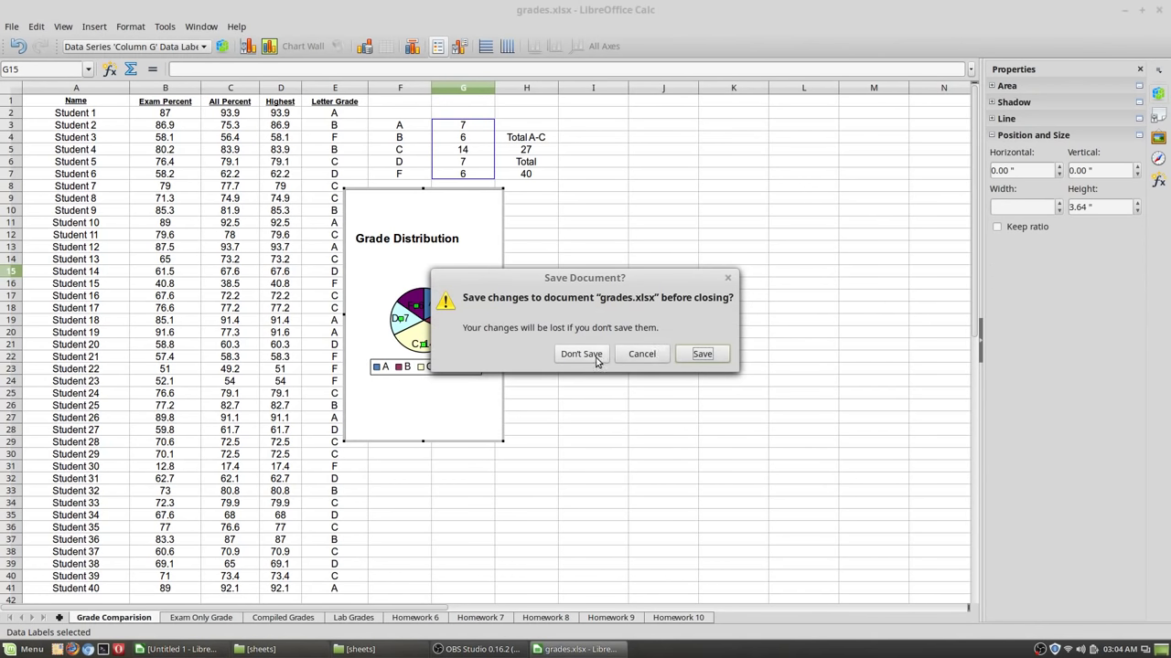
{"action": "left_click", "coordinate": [593, 357]}
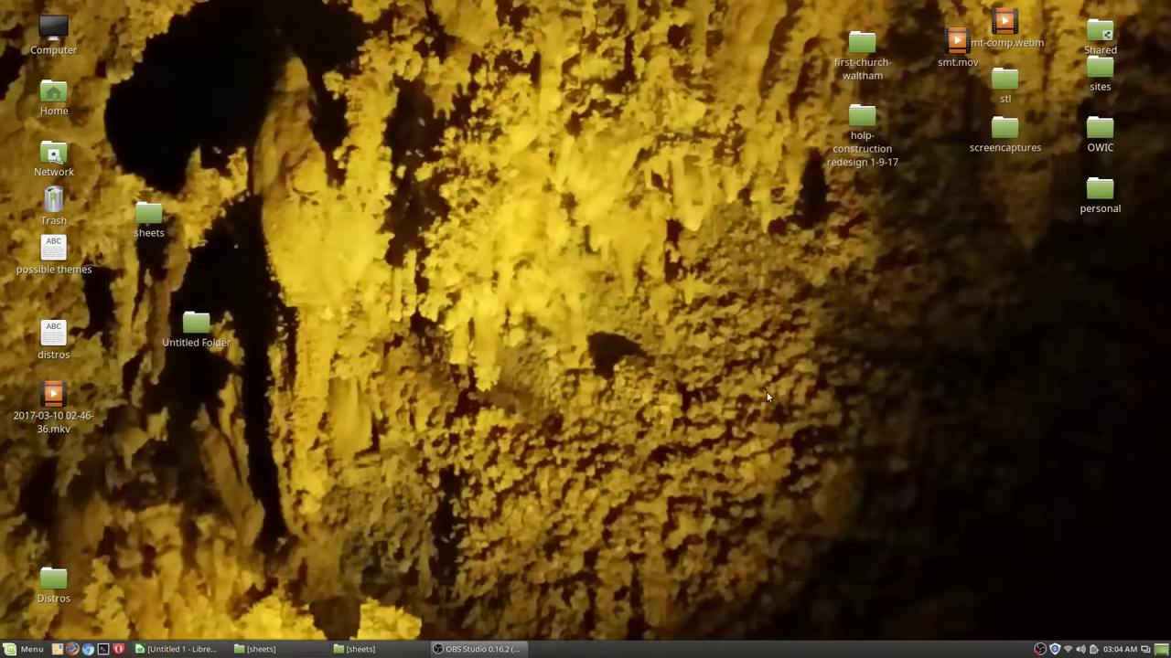
{"action": "left_click", "coordinate": [355, 651]}
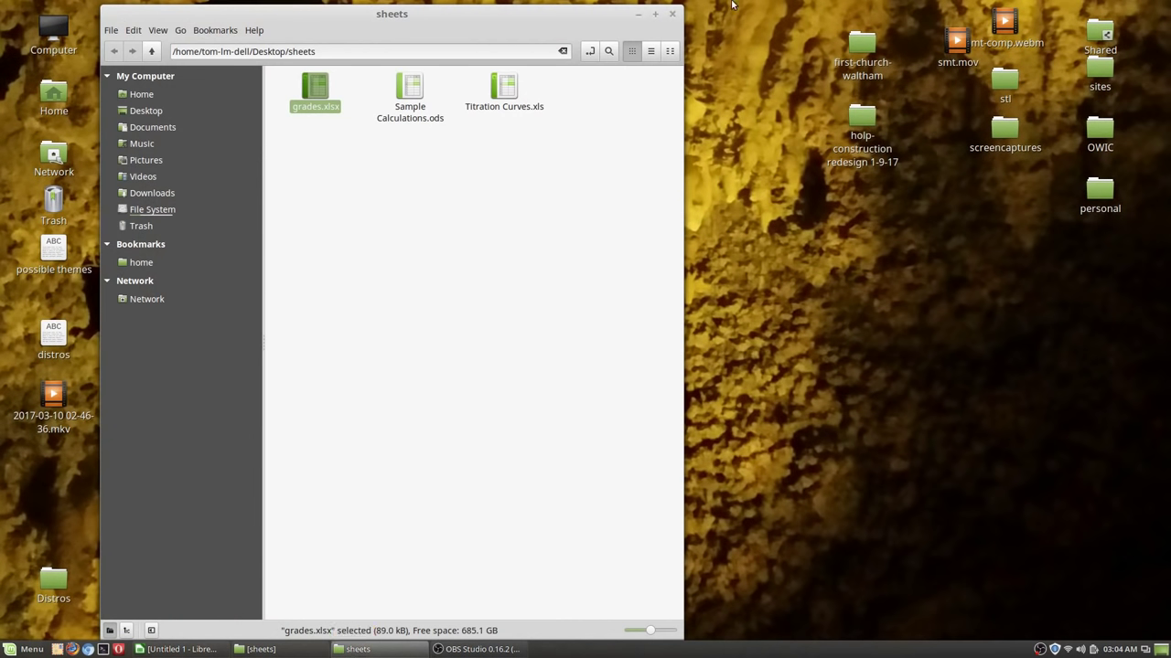
{"action": "left_click", "coordinate": [639, 15]}
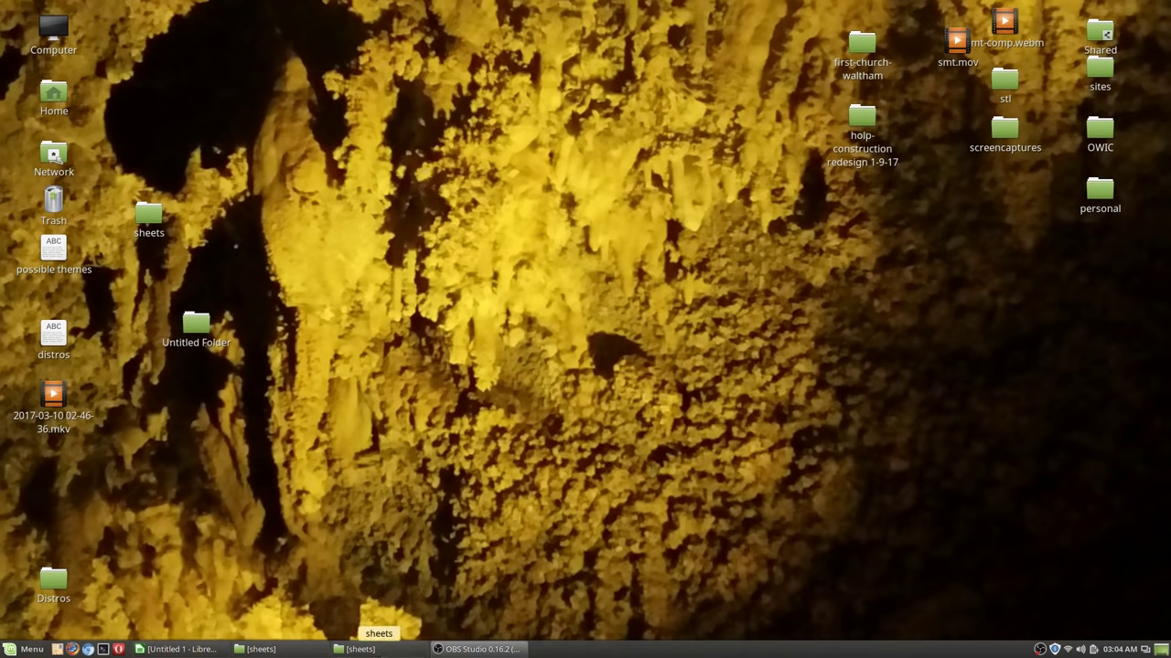
{"action": "left_click", "coordinate": [371, 651]}
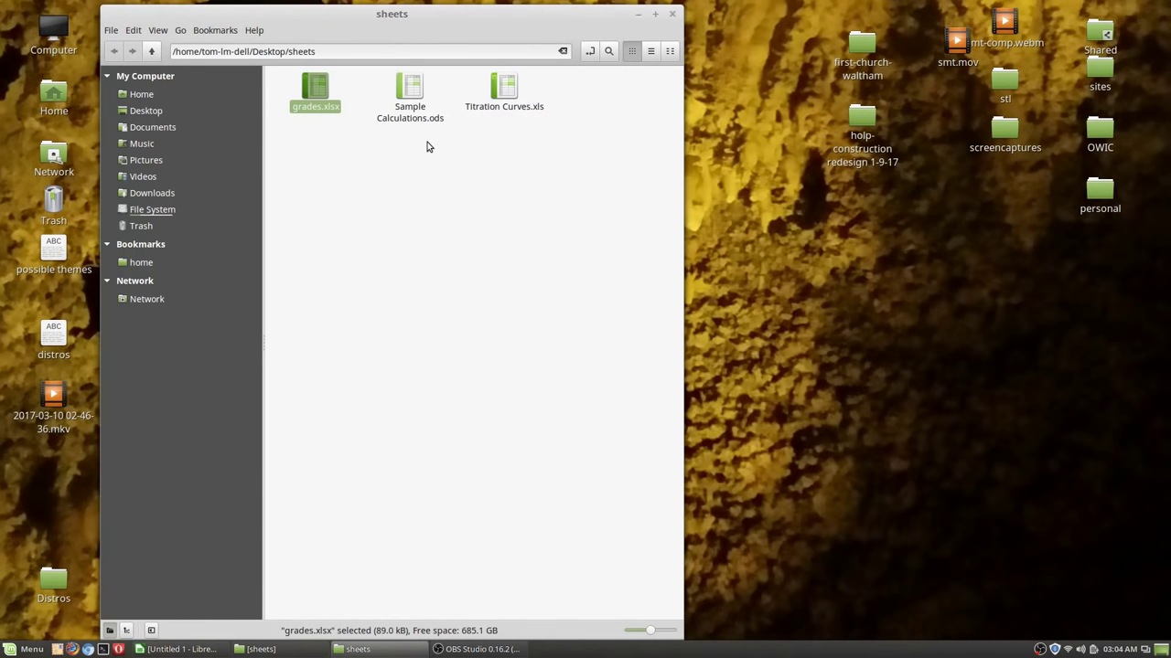
{"action": "left_click", "coordinate": [465, 161]}
{"action": "left_click", "coordinate": [410, 96]}
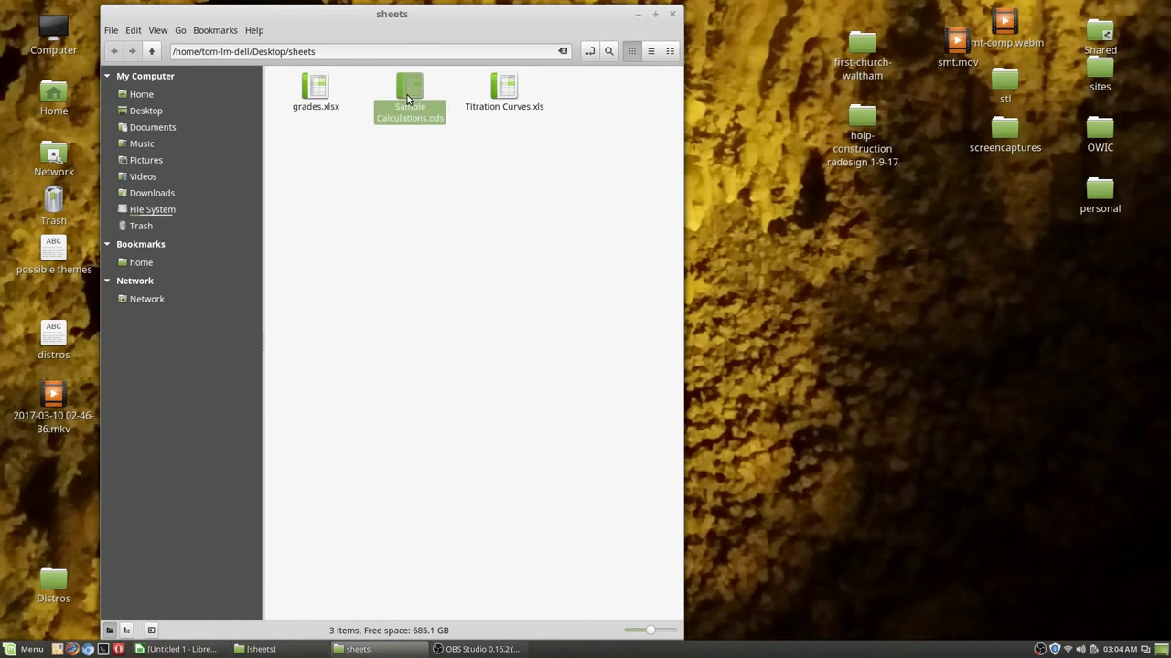
{"action": "left_click", "coordinate": [427, 160]}
{"action": "double_click", "coordinate": [429, 125]}
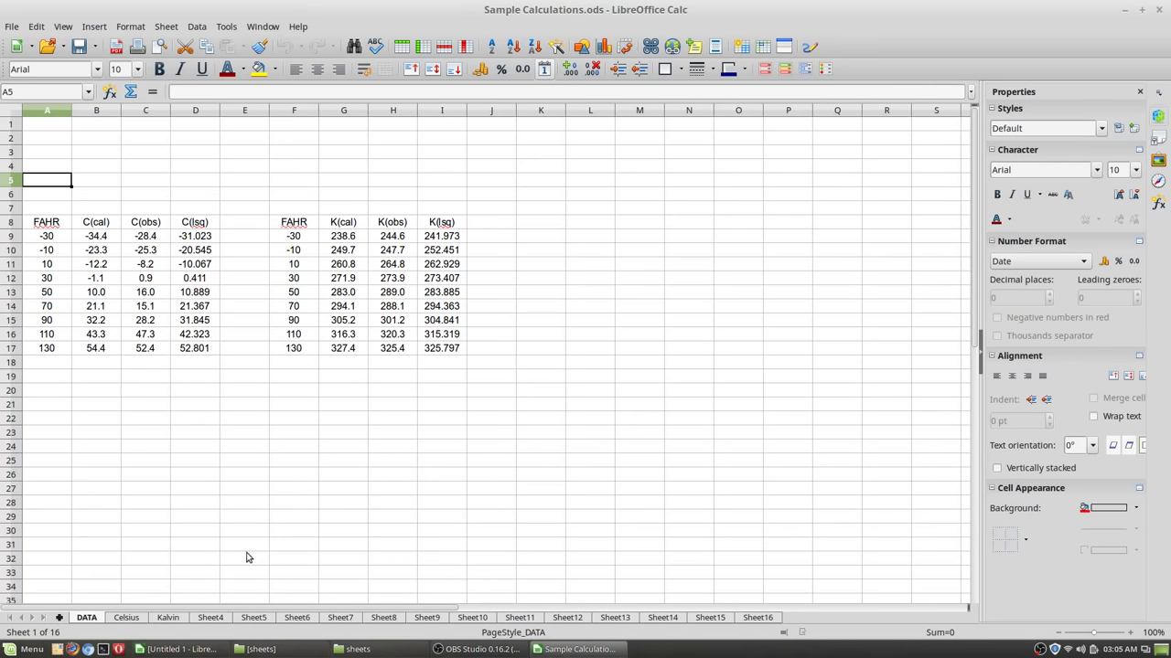
Compare the charts on the Celsius and Kalvin sheets and check the DATA sheet, ending on the Celsius sheet
{"action": "left_click", "coordinate": [128, 620]}
{"action": "left_click", "coordinate": [160, 622]}
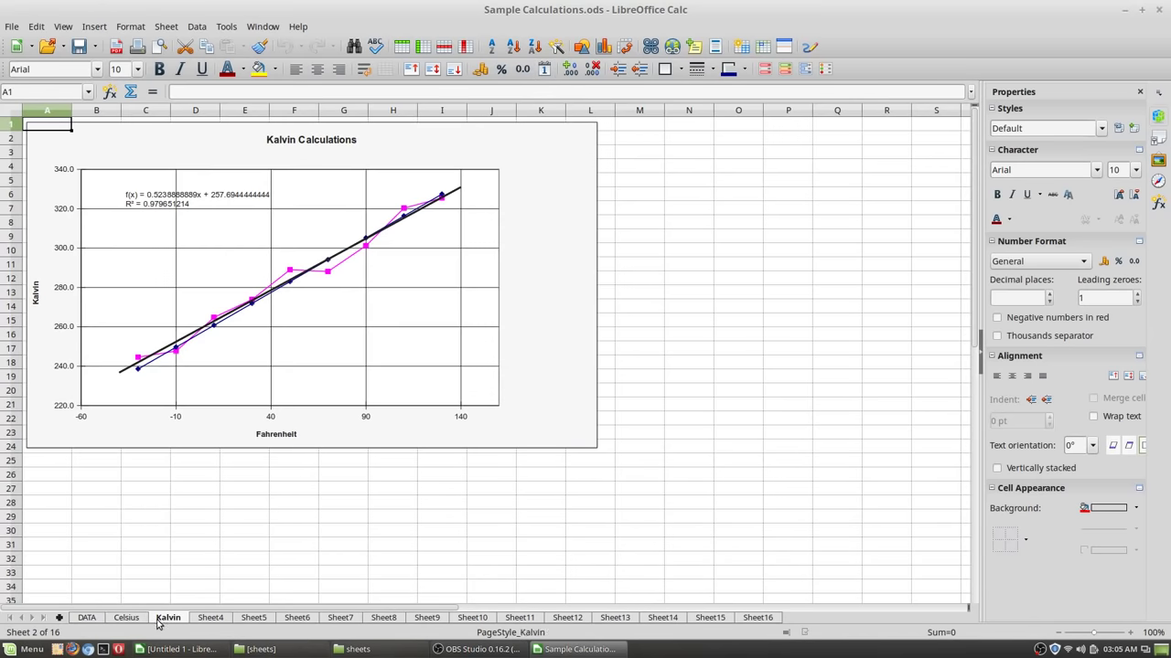
{"action": "left_click", "coordinate": [138, 621]}
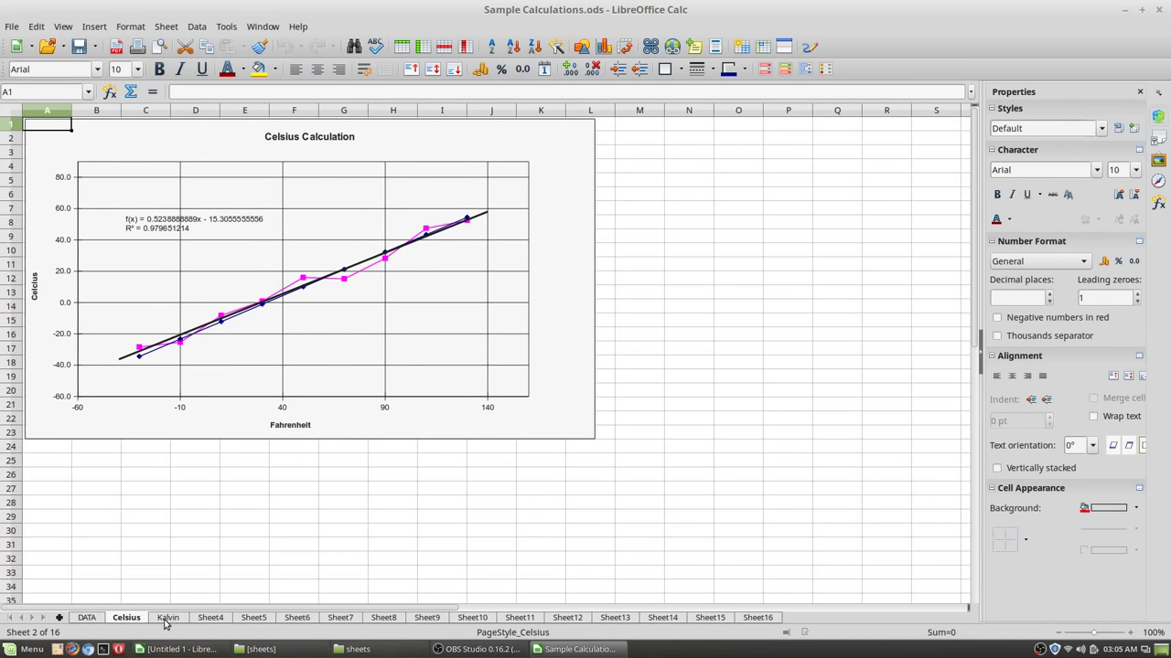
{"action": "left_click", "coordinate": [166, 621]}
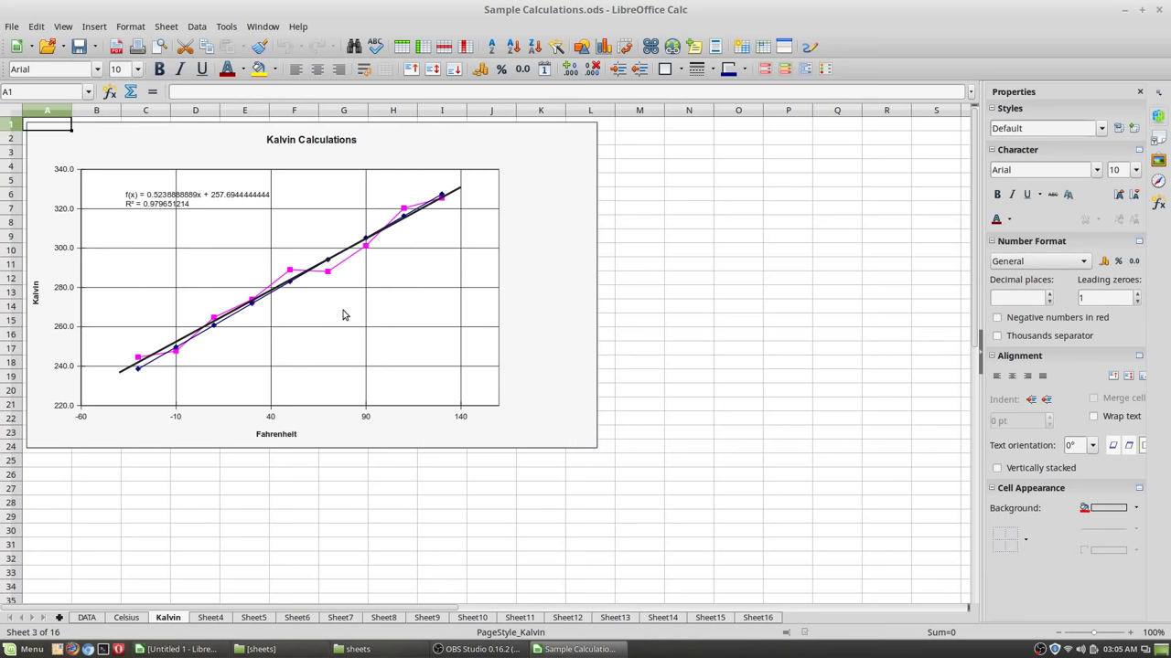
{"action": "left_click", "coordinate": [139, 620]}
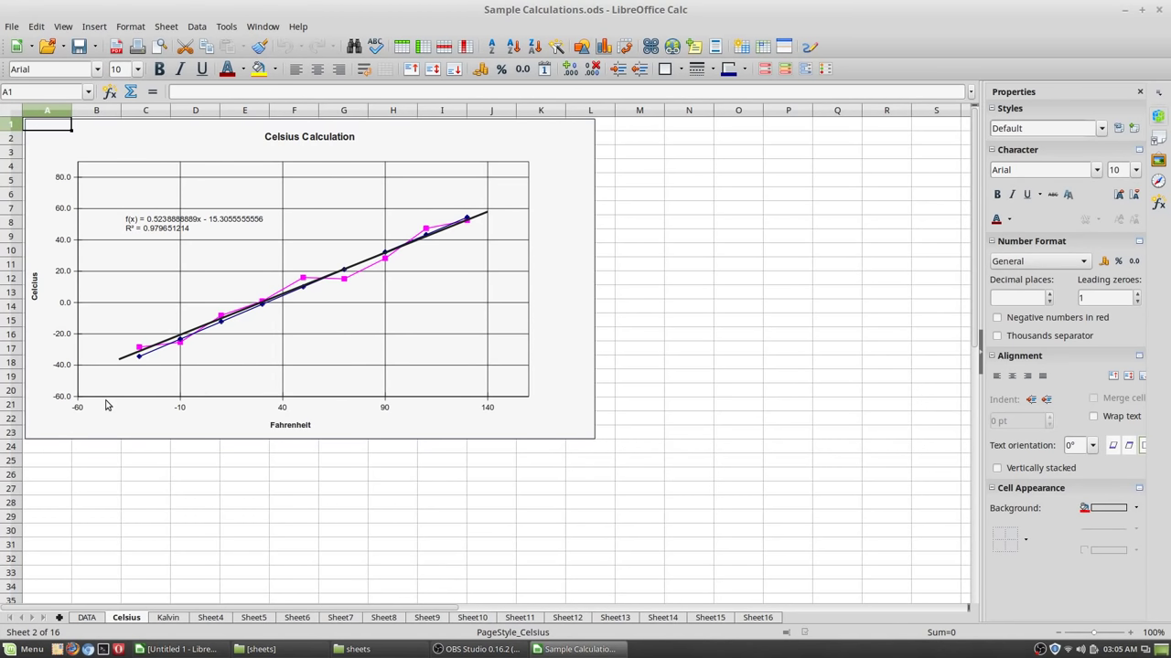
{"action": "right_click", "coordinate": [223, 620]}
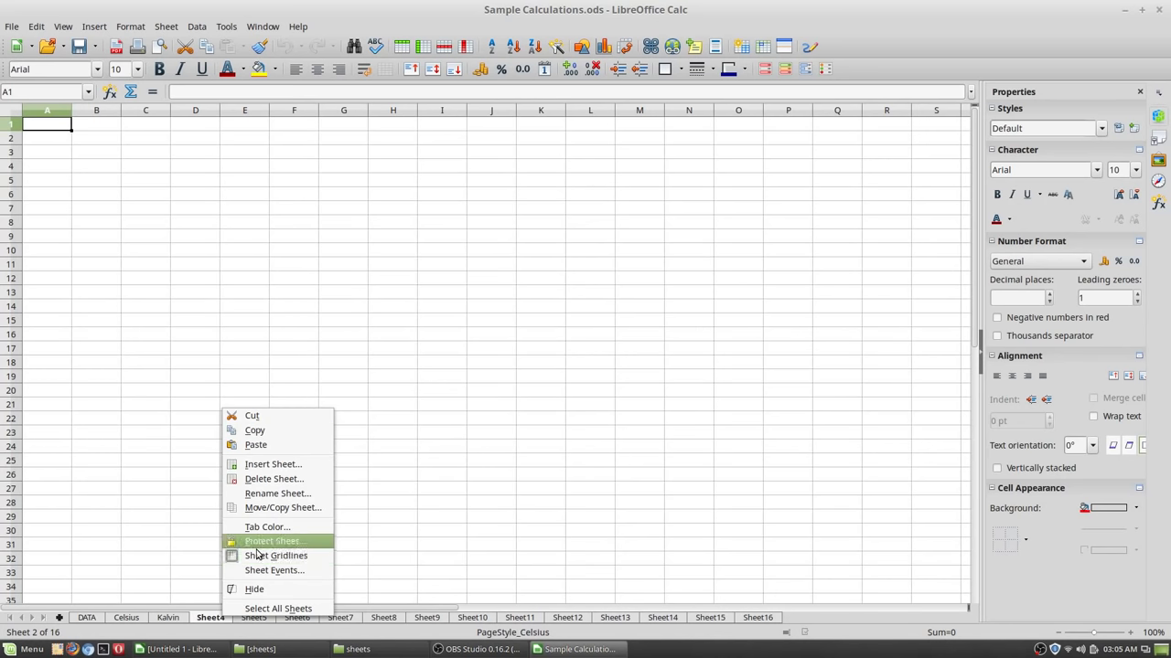
{"action": "key", "text": "Escape"}
{"action": "left_click", "coordinate": [129, 620]}
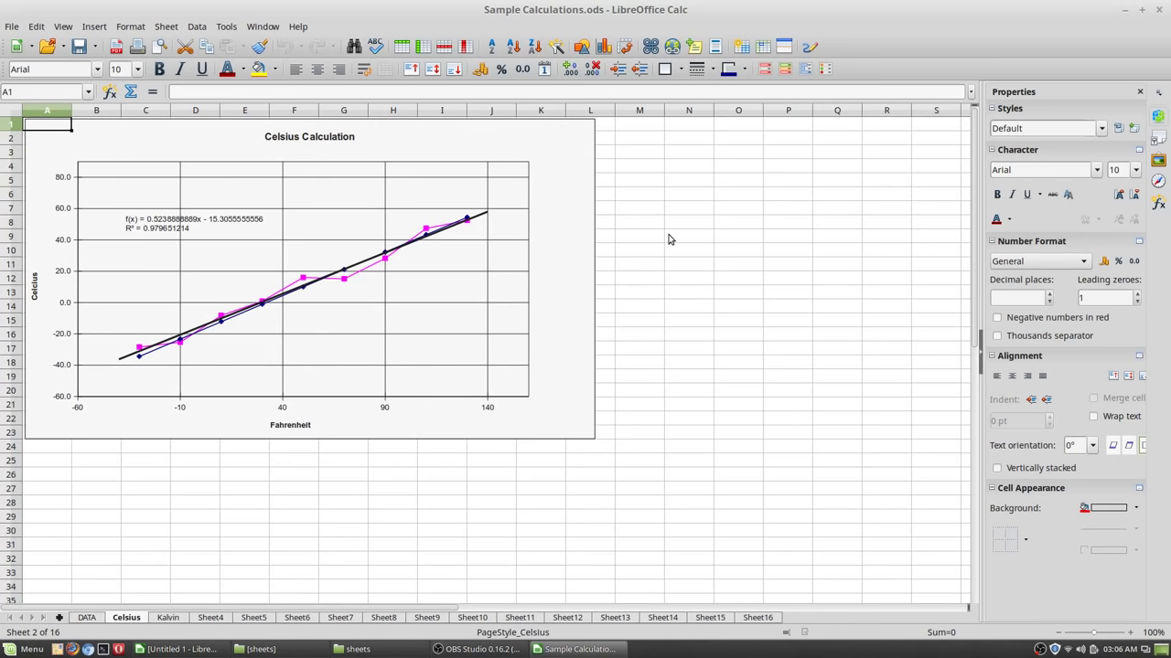
{"action": "left_click", "coordinate": [754, 226]}
{"action": "left_click", "coordinate": [567, 246]}
{"action": "left_click", "coordinate": [673, 265]}
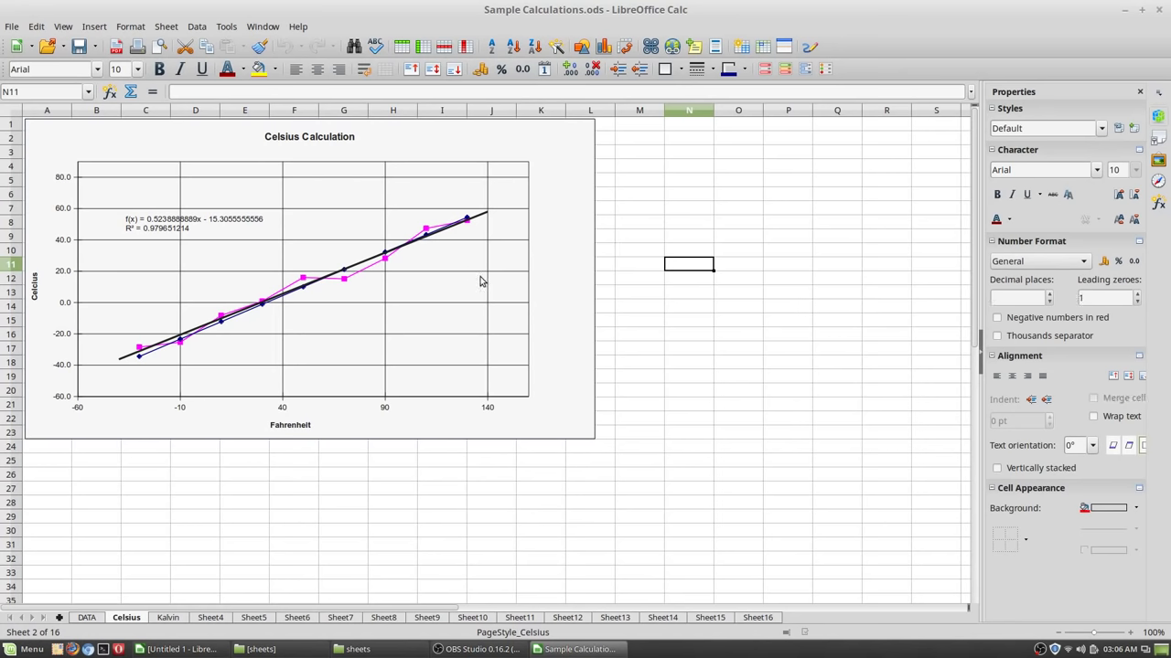
{"action": "left_click", "coordinate": [87, 618]}
{"action": "left_click", "coordinate": [126, 618]}
Preview the printed page of the Celsius sheet to check the chart's size on it, and close the preview
{"action": "left_click", "coordinate": [34, 27]}
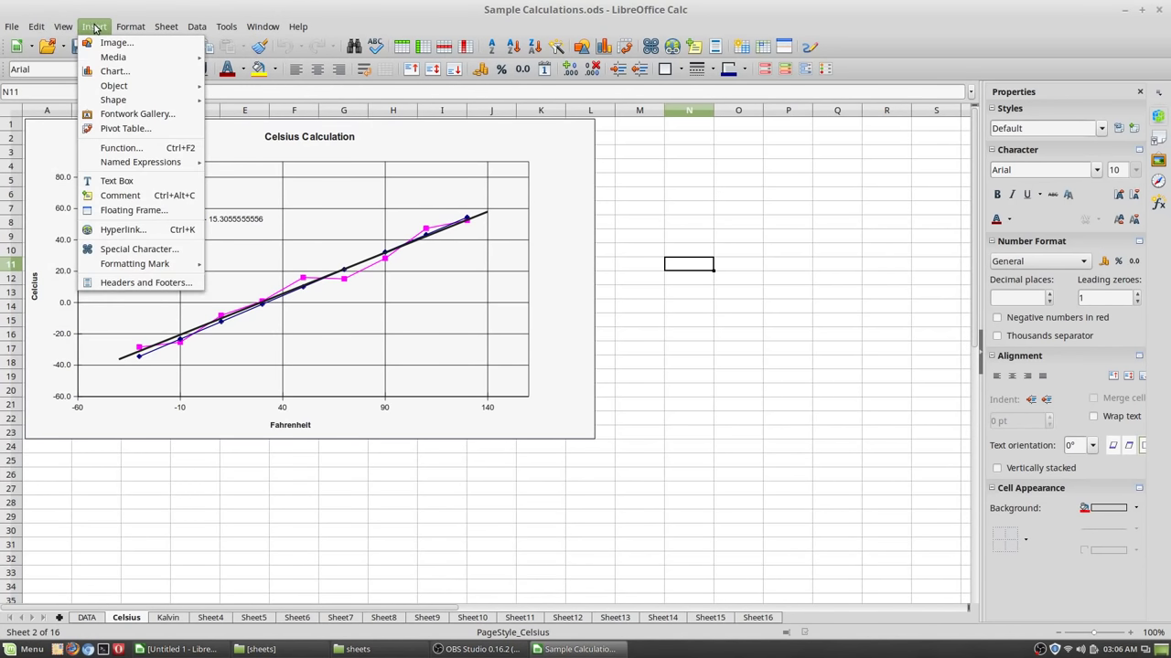
{"action": "mouse_move", "coordinate": [5, 28]}
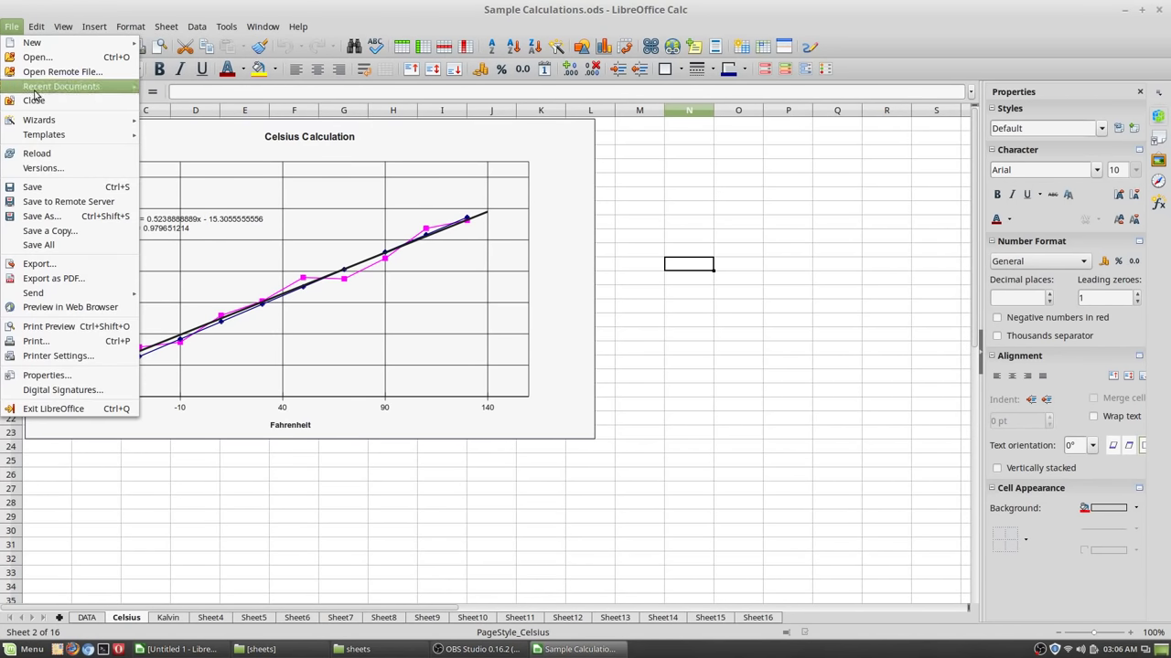
{"action": "left_click", "coordinate": [55, 327]}
{"action": "scroll", "coordinate": [665, 393], "scroll_direction": "down", "scroll_amount": 1}
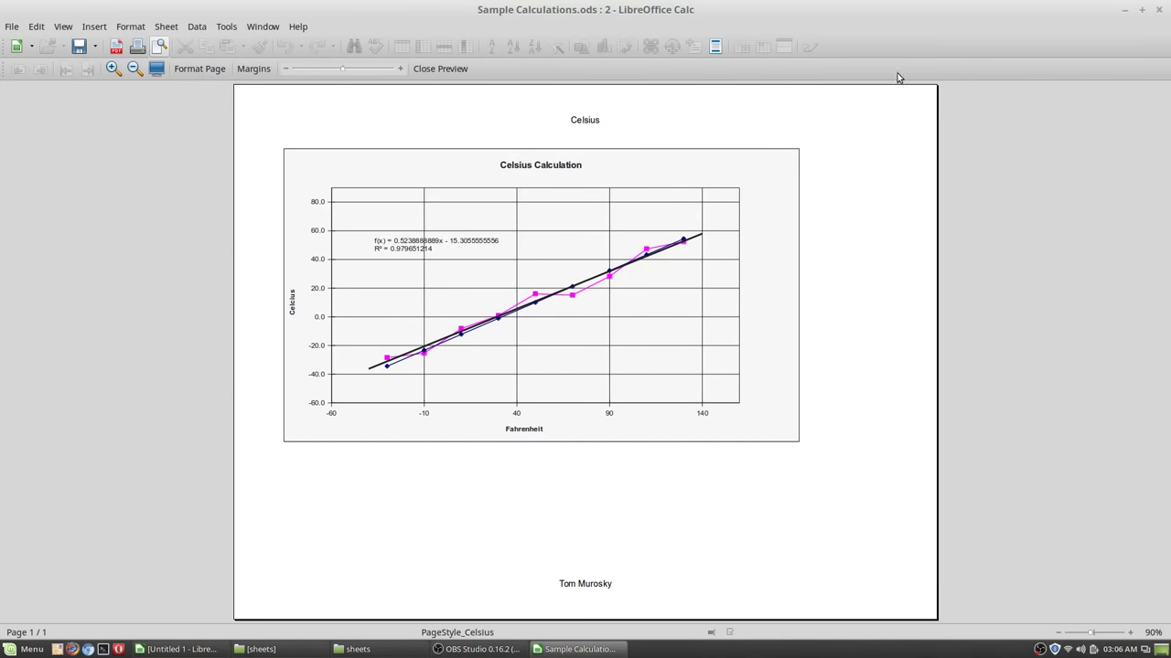
{"action": "left_click", "coordinate": [1154, 12]}
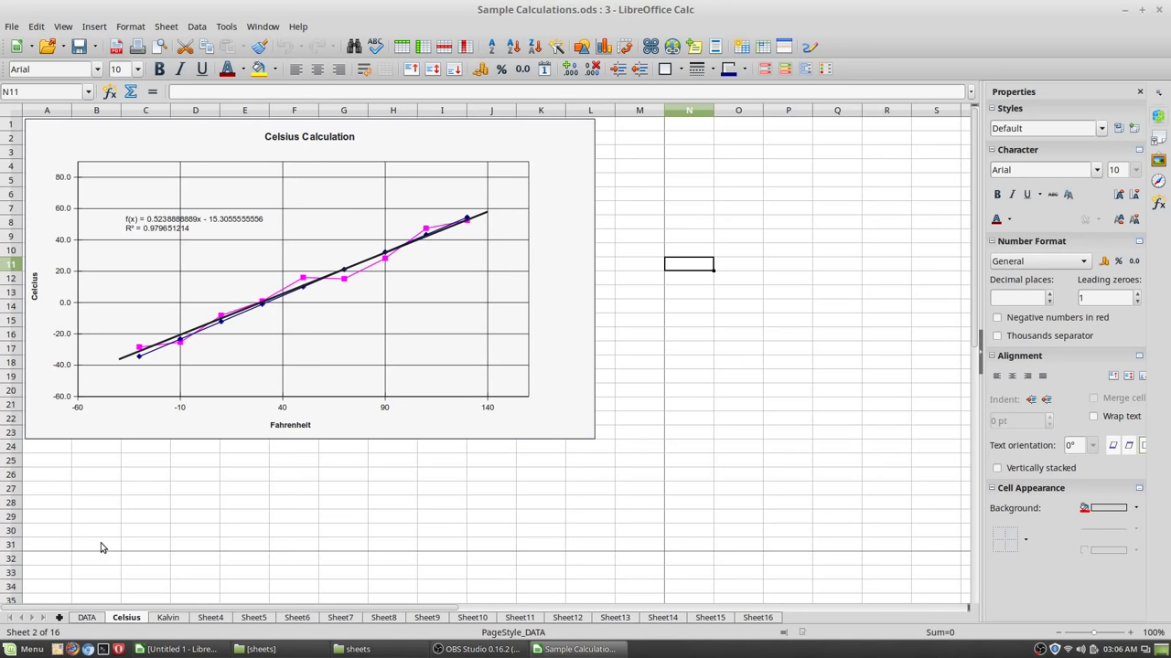
Align the Celsius Calculation chart with the sheet's left edge and enlarge it to about 9.07 × 6.27 inches, up to the page break lines
{"action": "left_click", "coordinate": [60, 139]}
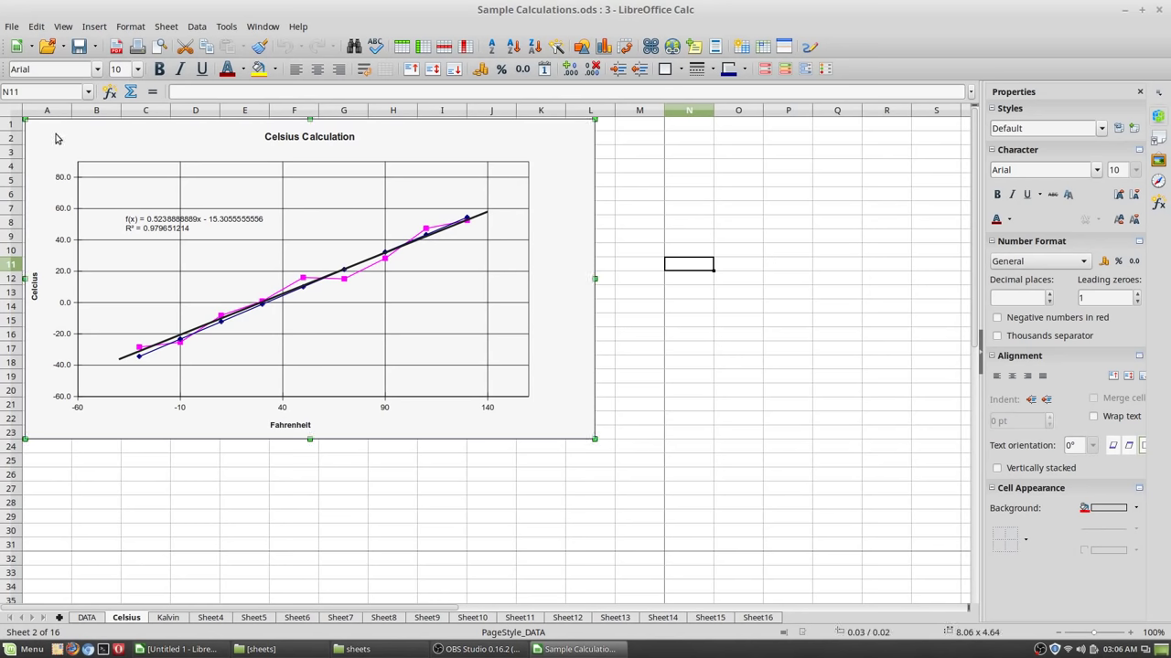
{"action": "left_click_drag", "start_coordinate": [55, 138], "coordinate": [51, 135]}
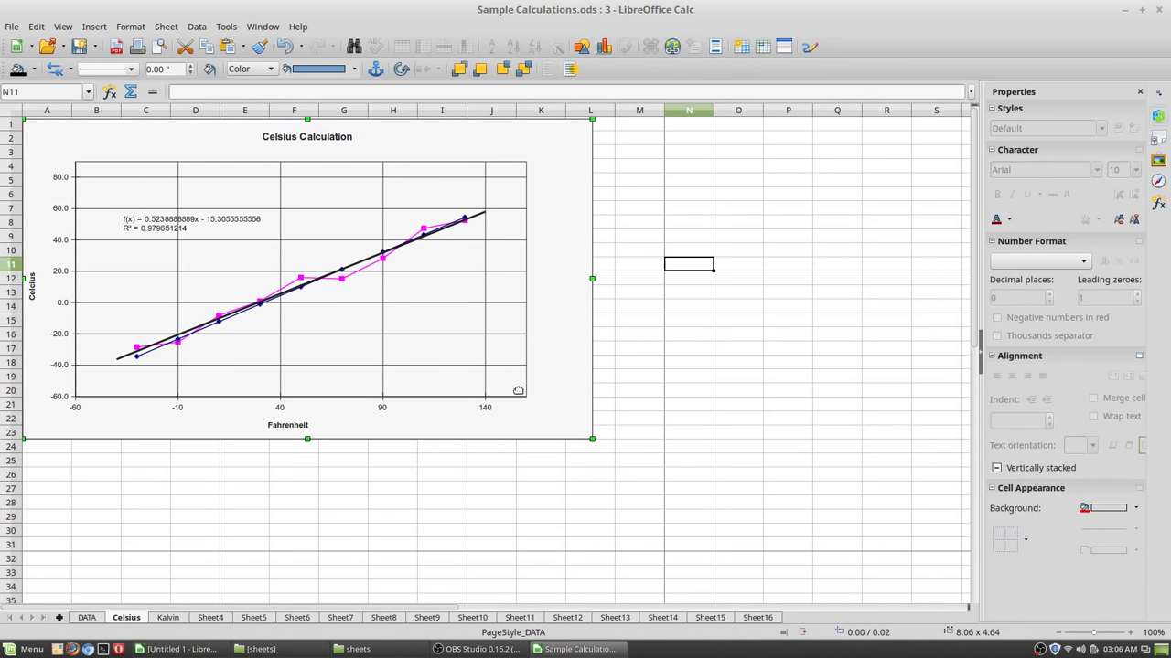
{"action": "left_click", "coordinate": [594, 442]}
{"action": "left_click", "coordinate": [589, 436]}
{"action": "left_click_drag", "start_coordinate": [589, 436], "coordinate": [660, 547]}
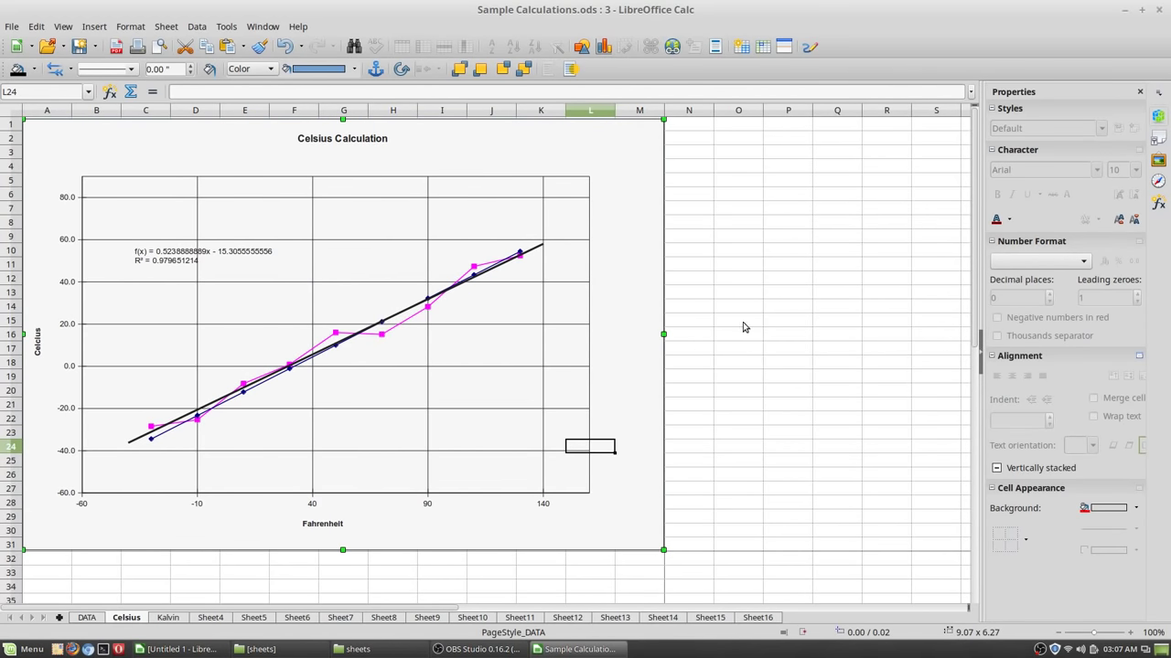
{"action": "left_click", "coordinate": [767, 182]}
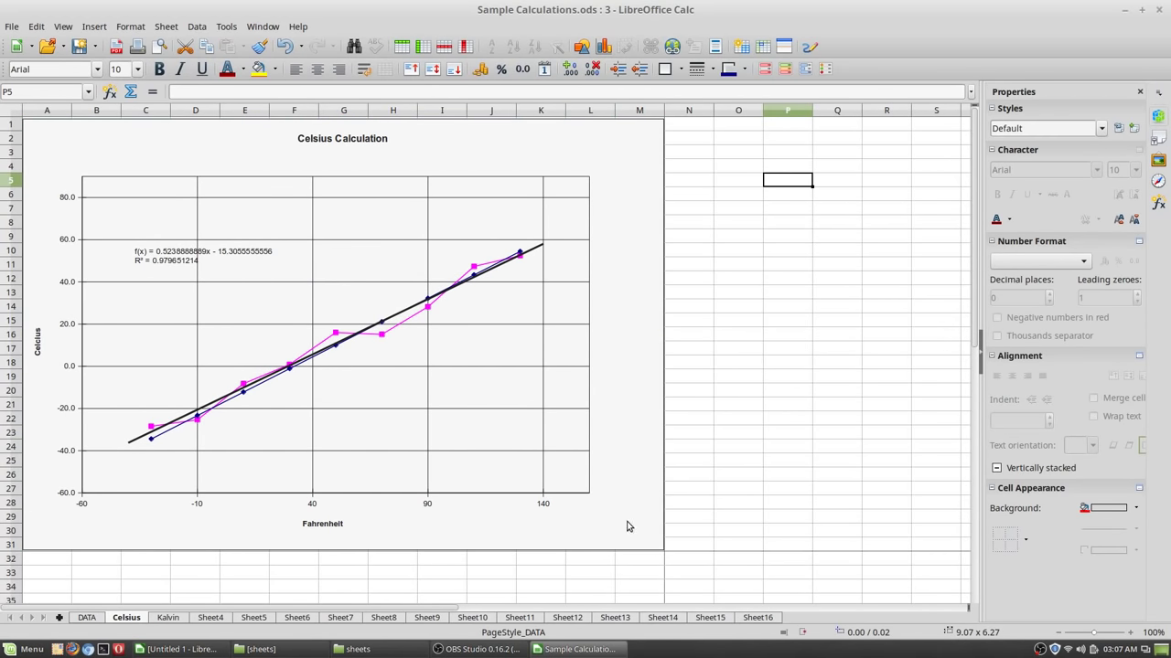
Check the enlarged Celsius chart in the print preview and return to the sheet
{"action": "left_click", "coordinate": [12, 25]}
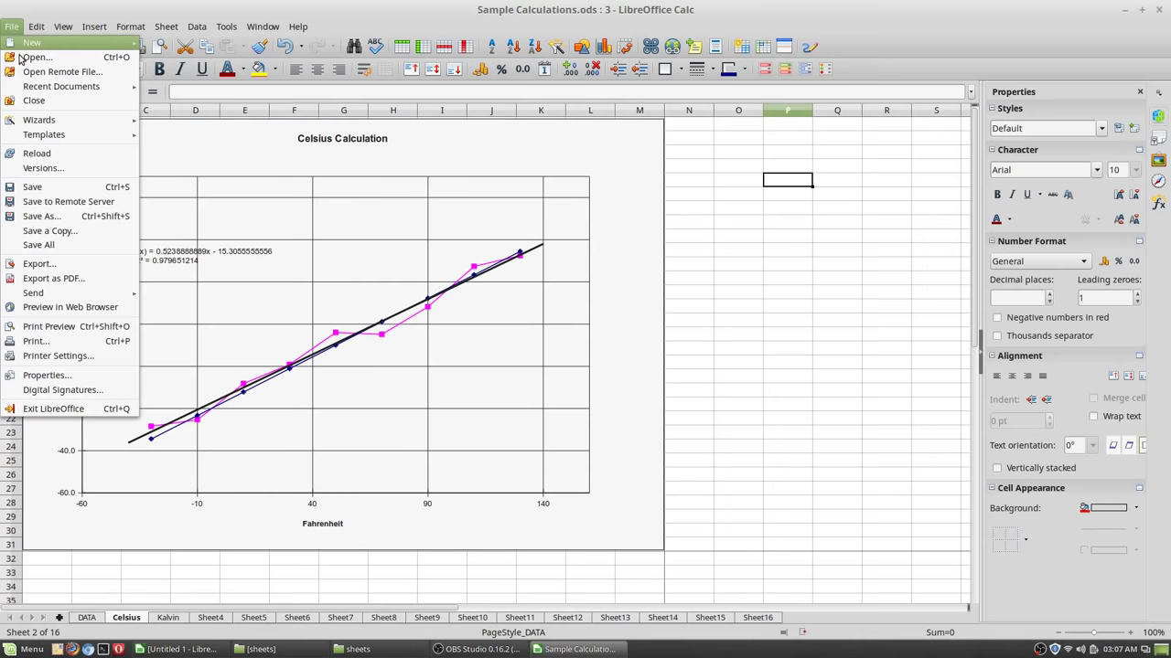
{"action": "left_click", "coordinate": [74, 330]}
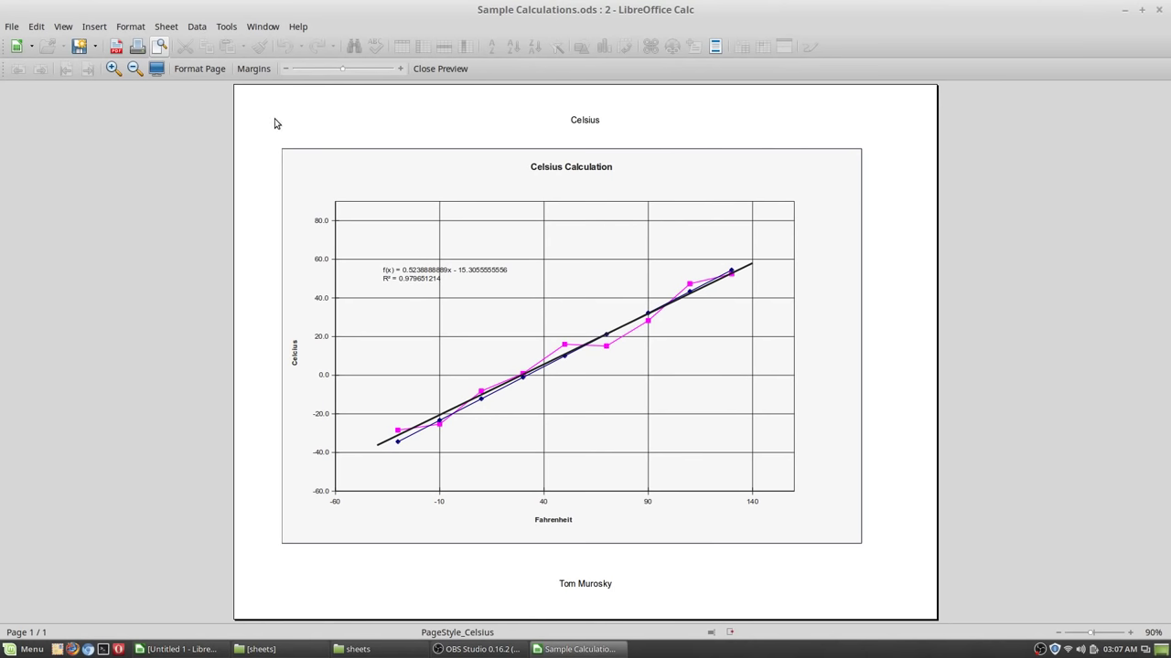
{"action": "left_click", "coordinate": [439, 69]}
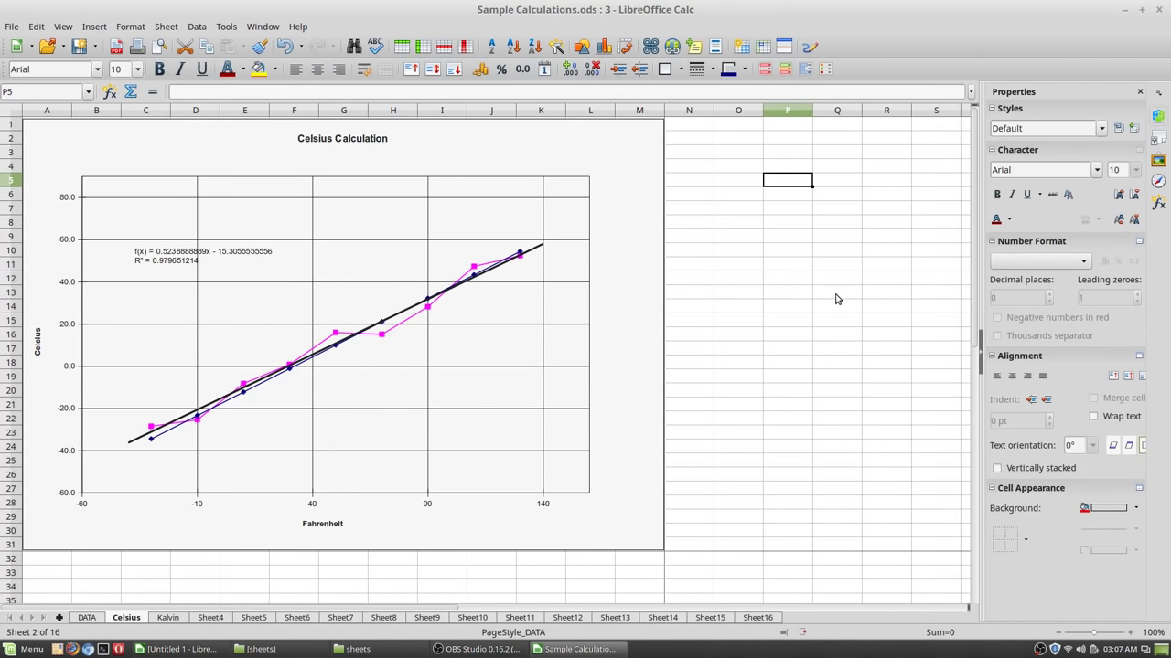
Open the Celsius chart for editing and preview standard-deviation X error bars on the C(obs) series, discarding them
{"action": "left_click", "coordinate": [338, 336]}
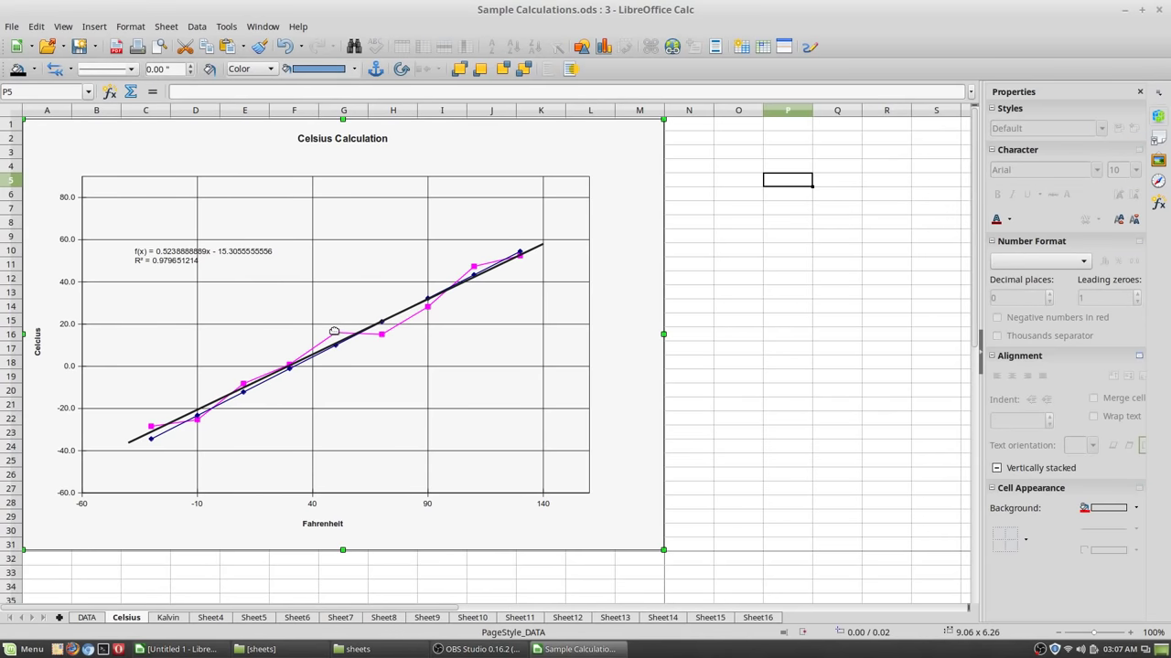
{"action": "double_click", "coordinate": [334, 331]}
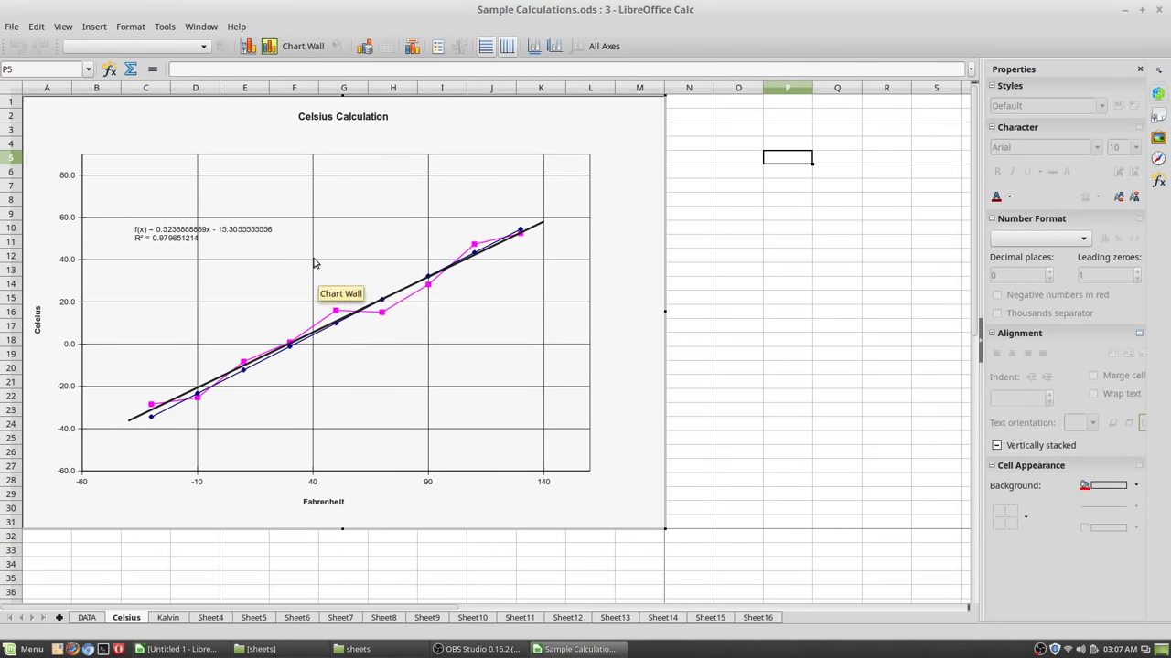
{"action": "left_click", "coordinate": [336, 312]}
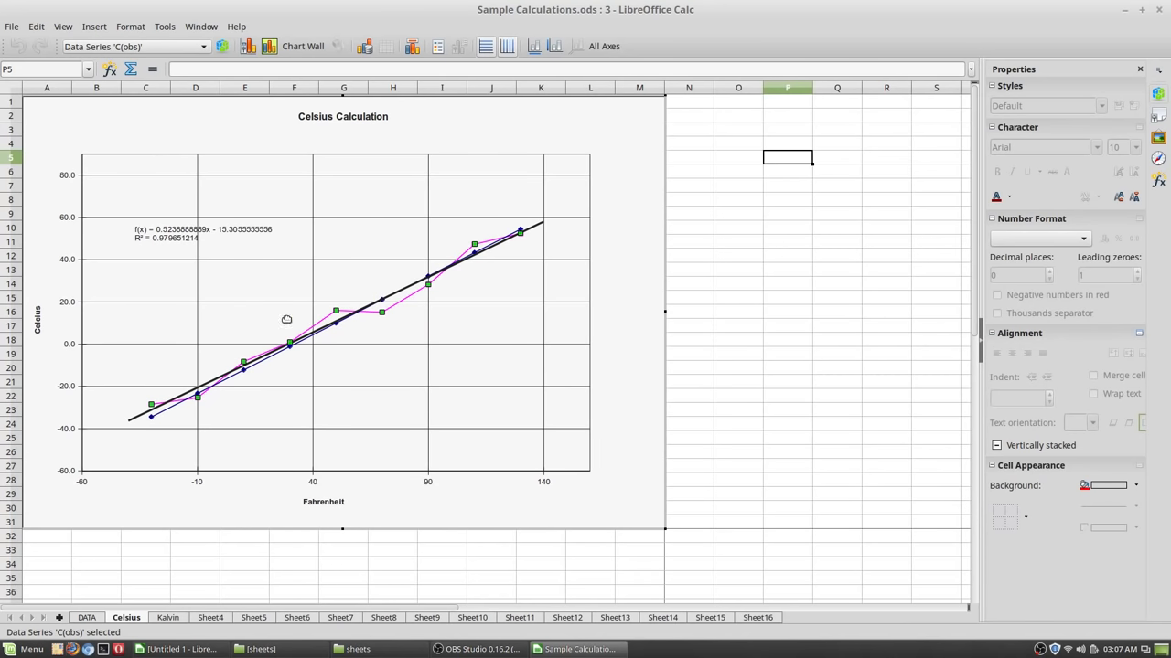
{"action": "right_click", "coordinate": [336, 313]}
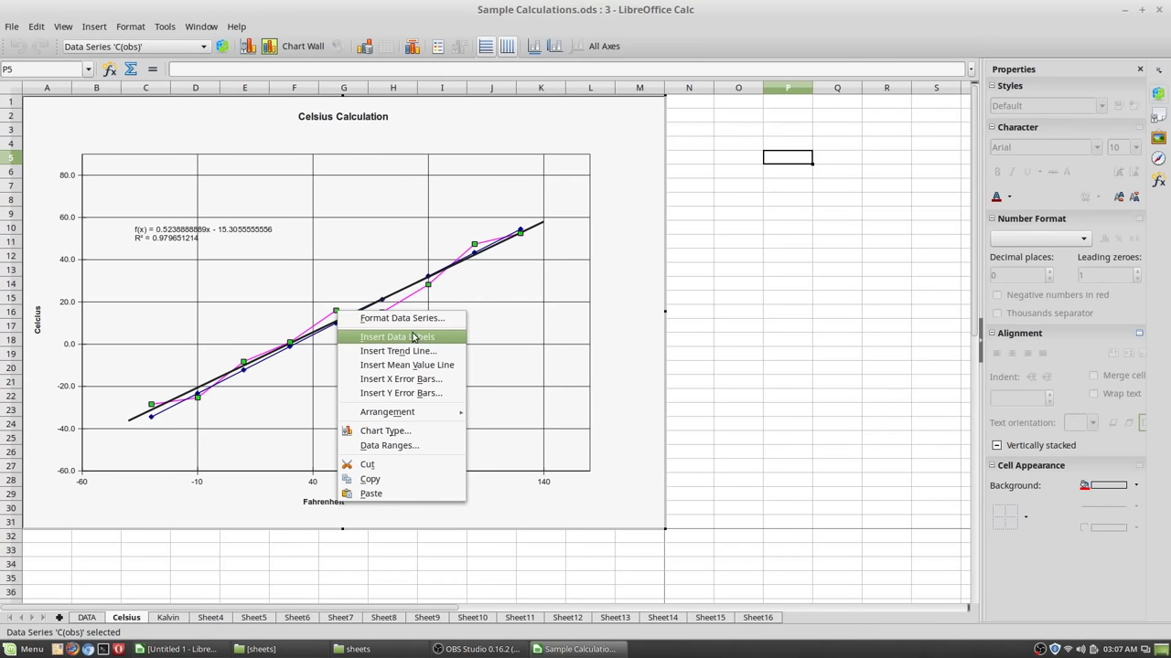
{"action": "left_click", "coordinate": [425, 380]}
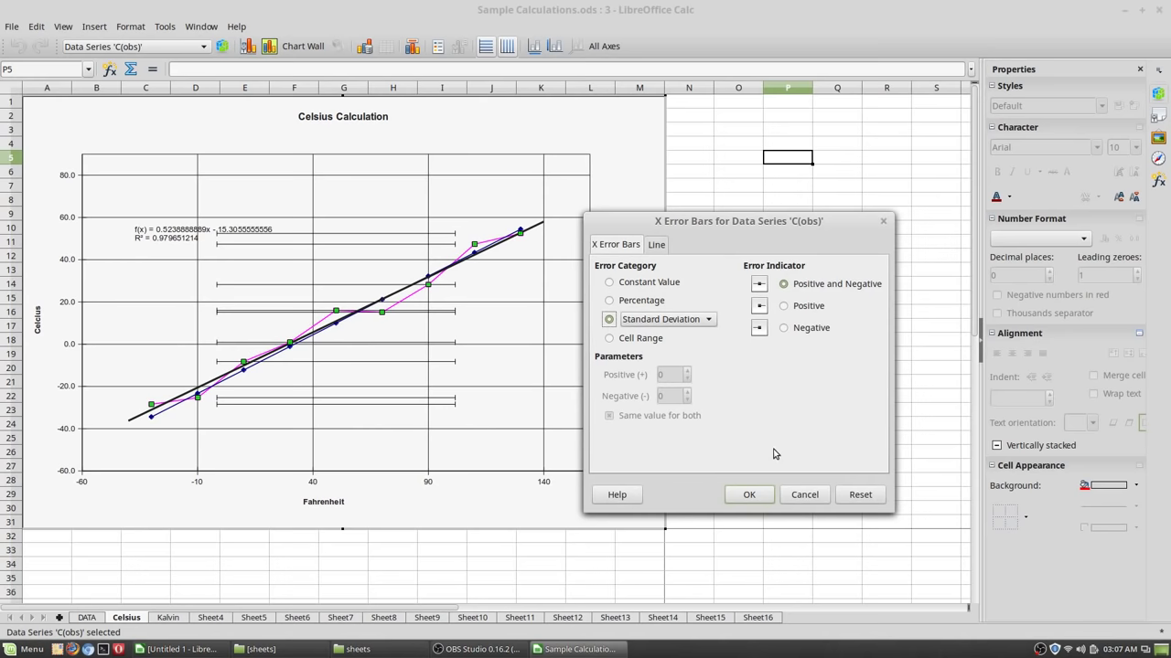
{"action": "left_click", "coordinate": [804, 494]}
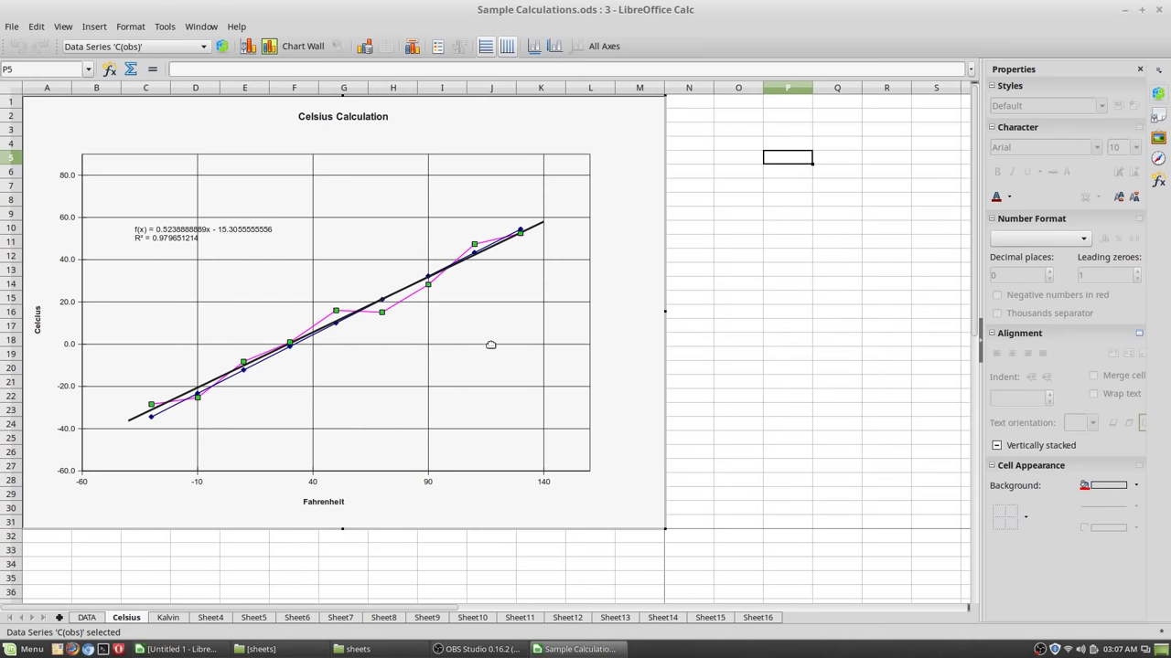
Try Constant Value, Percentage, Standard Error and Variance for Y error bars on the C(obs) series, and cancel
{"action": "right_click", "coordinate": [383, 314]}
{"action": "left_click", "coordinate": [450, 399]}
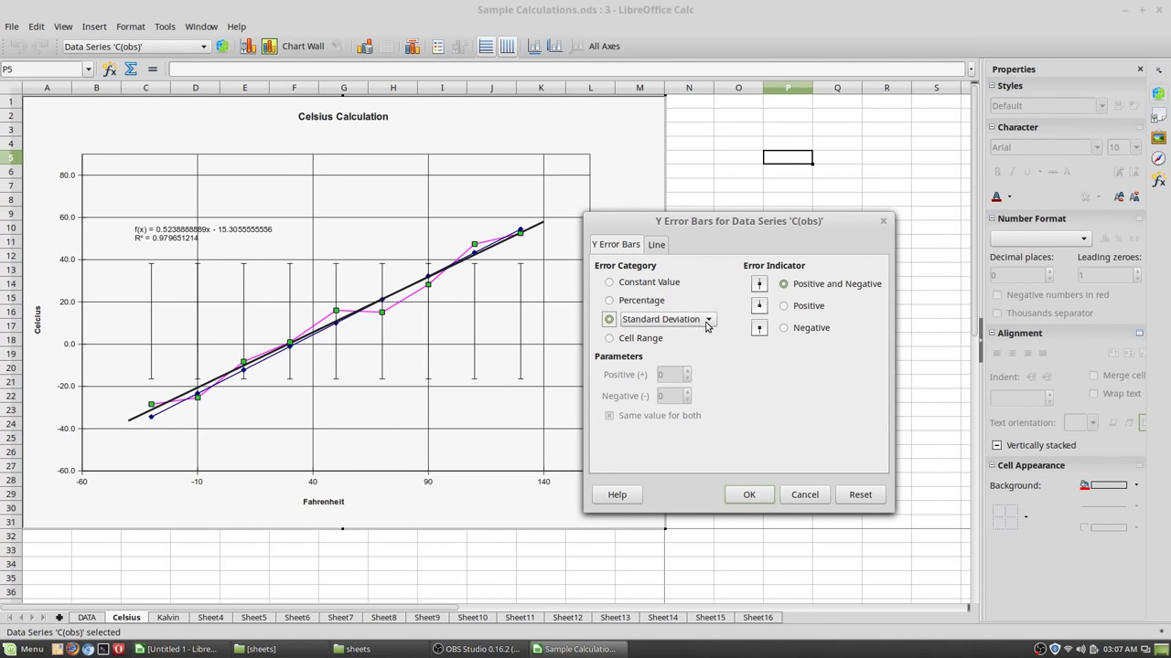
{"action": "left_click", "coordinate": [647, 282]}
{"action": "left_click", "coordinate": [641, 301]}
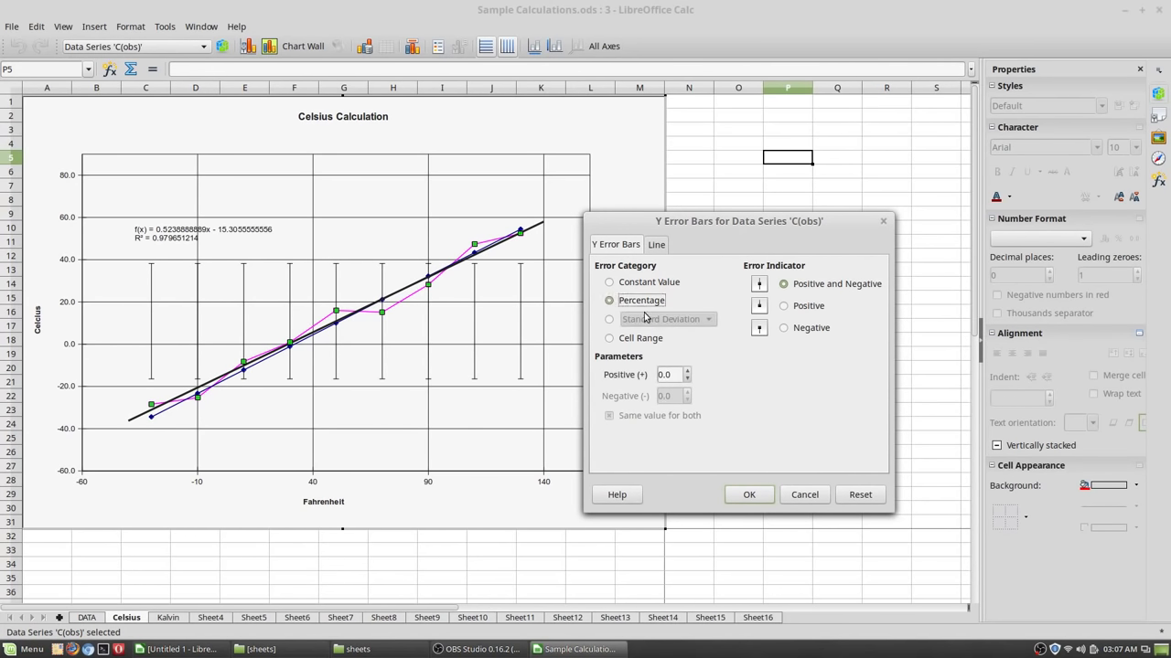
{"action": "left_click", "coordinate": [609, 319]}
{"action": "left_click", "coordinate": [658, 322]}
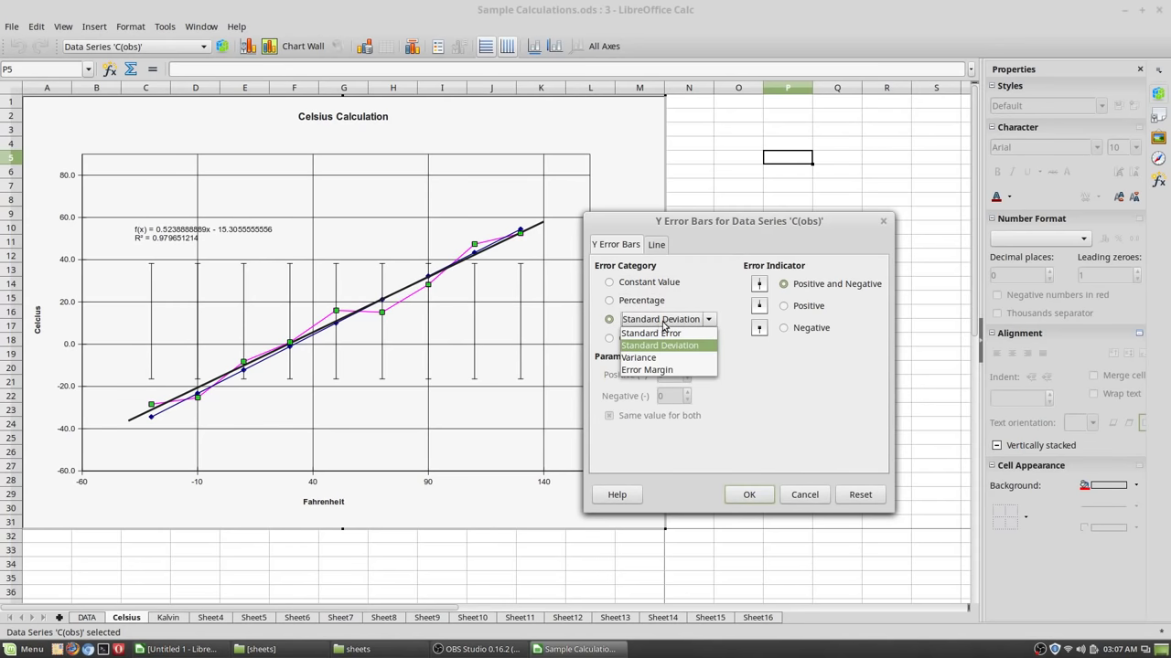
{"action": "left_click", "coordinate": [681, 335]}
{"action": "left_click", "coordinate": [681, 322]}
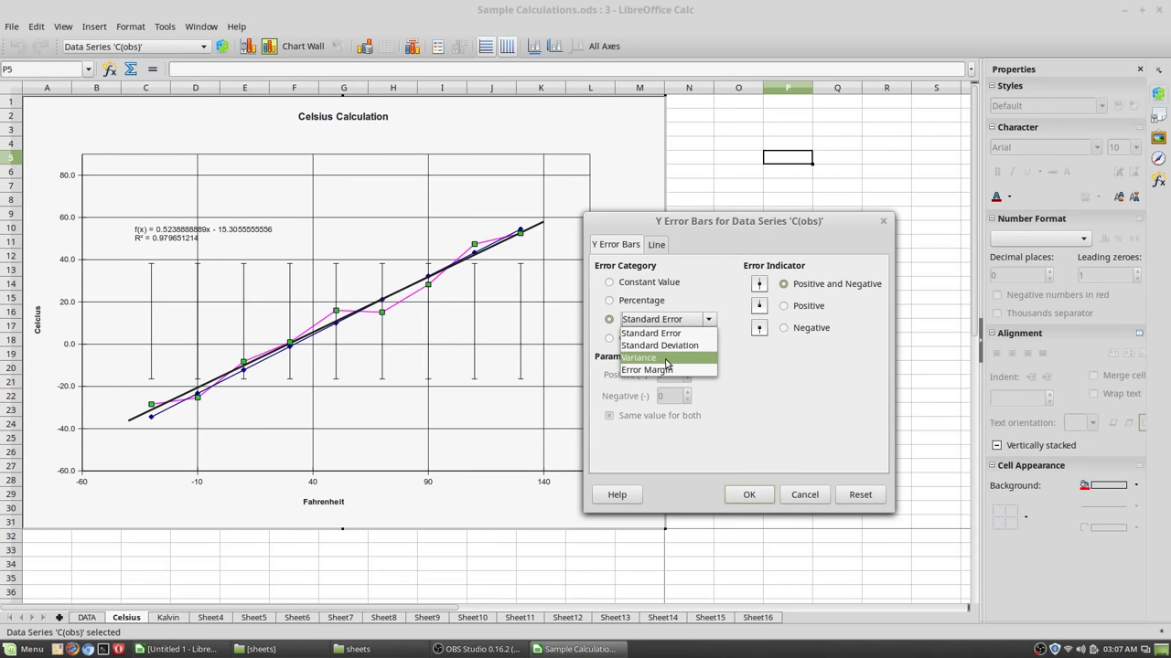
{"action": "left_click", "coordinate": [666, 357]}
{"action": "left_click", "coordinate": [807, 494]}
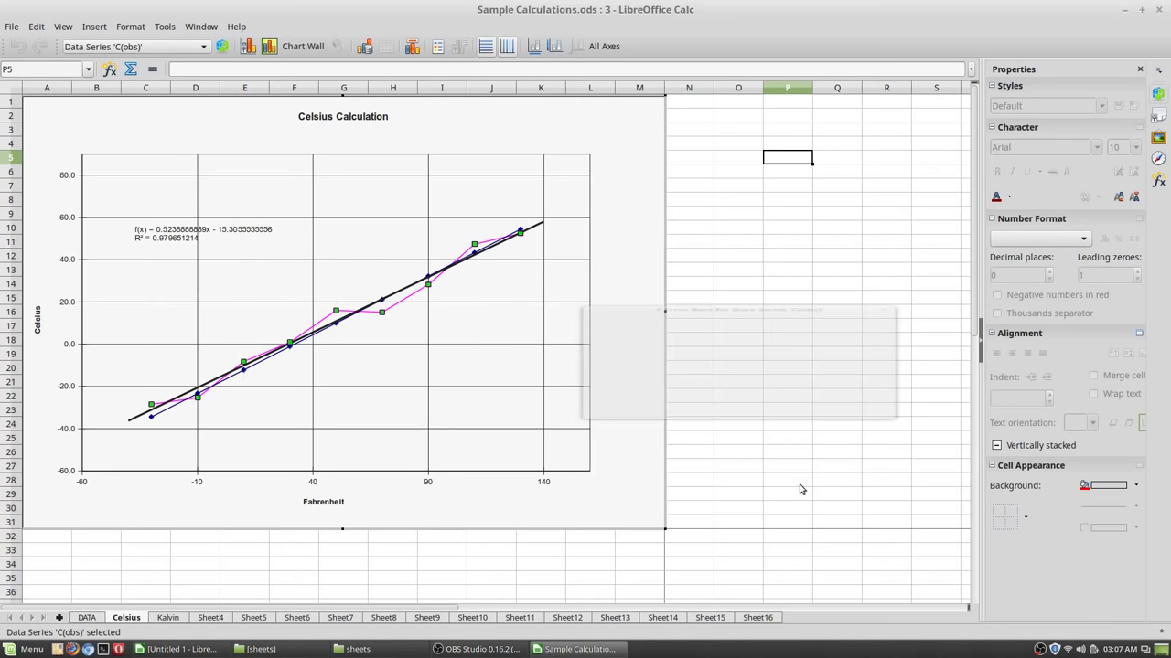
Compare the XY (Scatter) variants for the Celsius chart and apply the 3D Lines type
{"action": "right_click", "coordinate": [382, 312]}
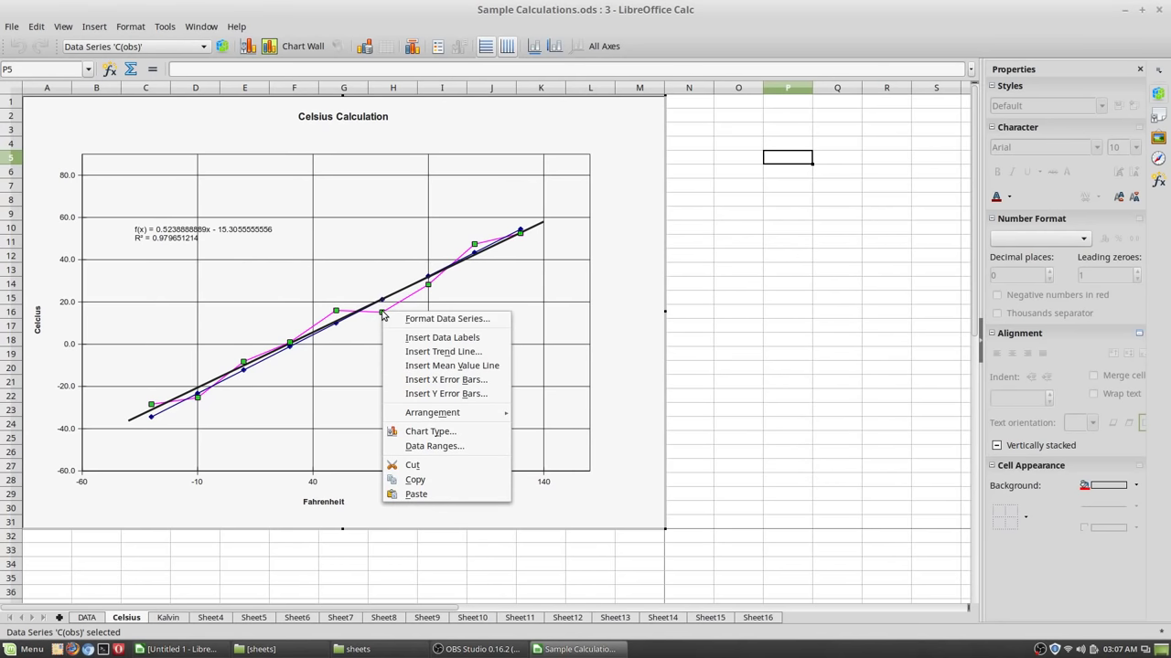
{"action": "left_click", "coordinate": [470, 435]}
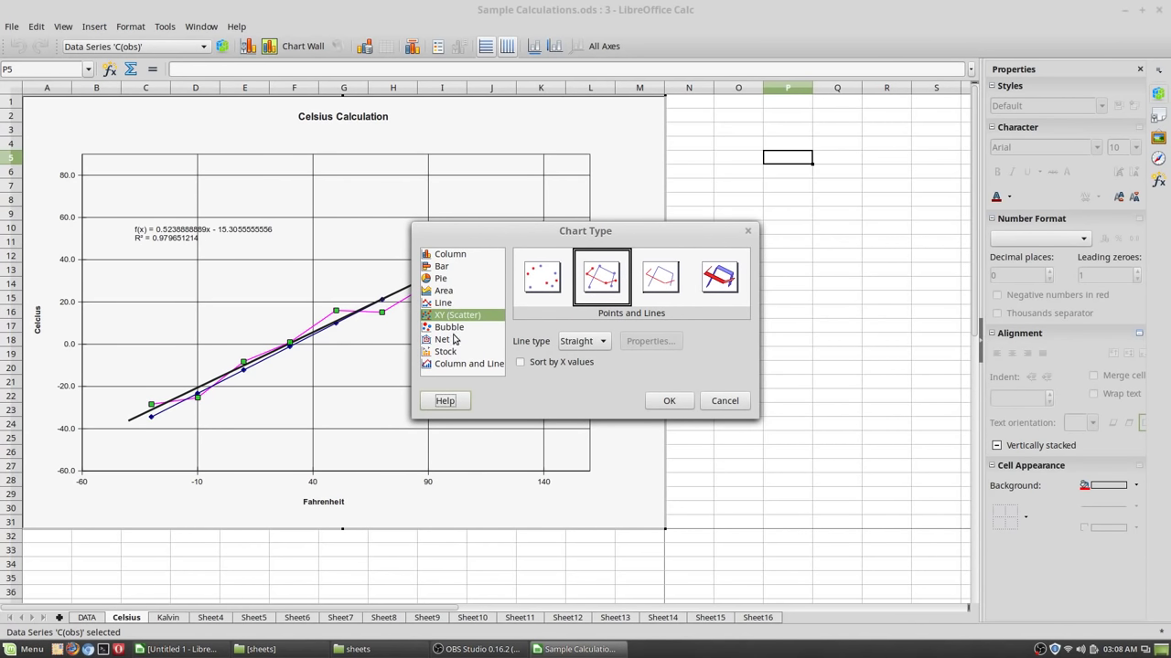
{"action": "left_click", "coordinate": [711, 271]}
{"action": "left_click_drag", "start_coordinate": [690, 234], "coordinate": [855, 233]}
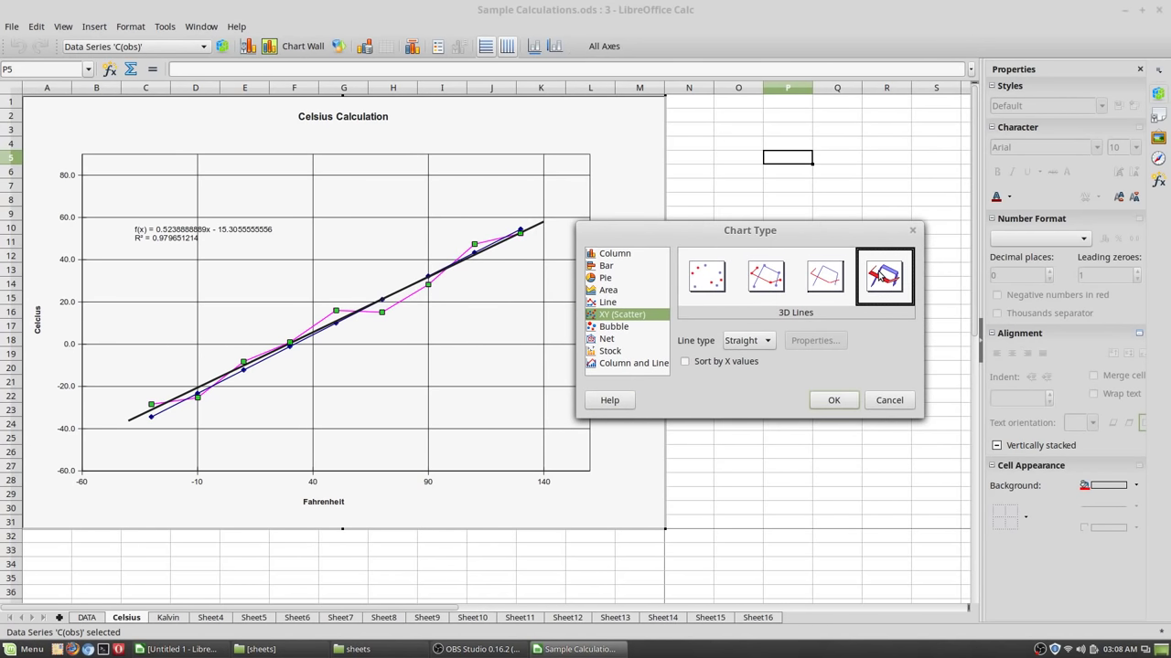
{"action": "left_click", "coordinate": [881, 277]}
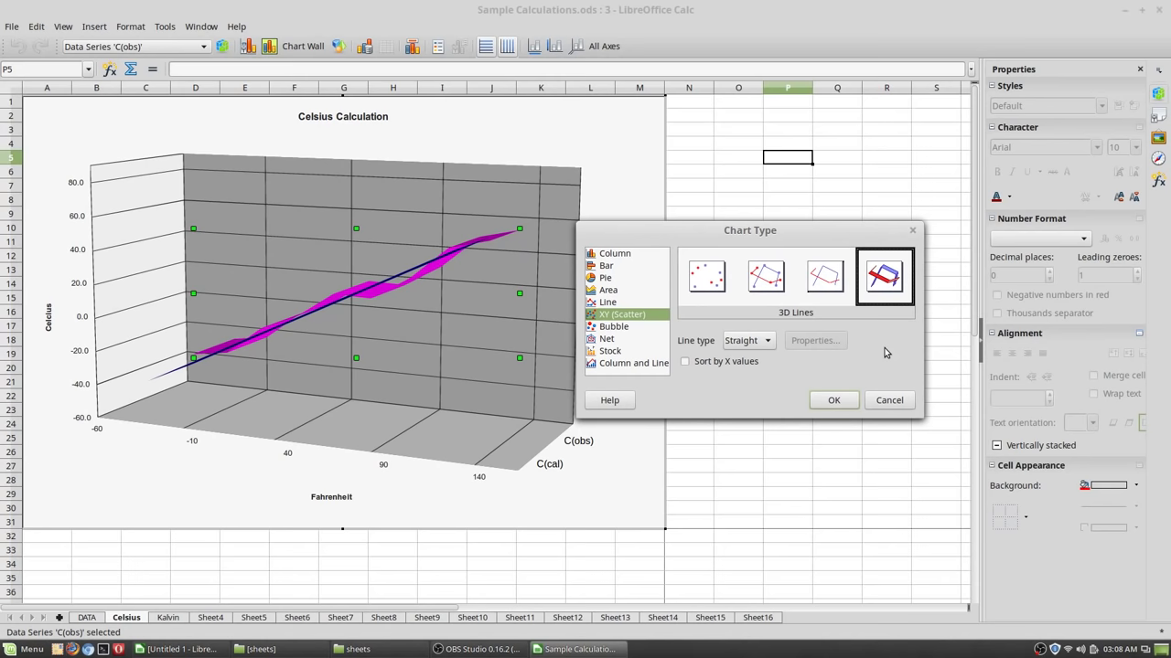
{"action": "left_click", "coordinate": [836, 289]}
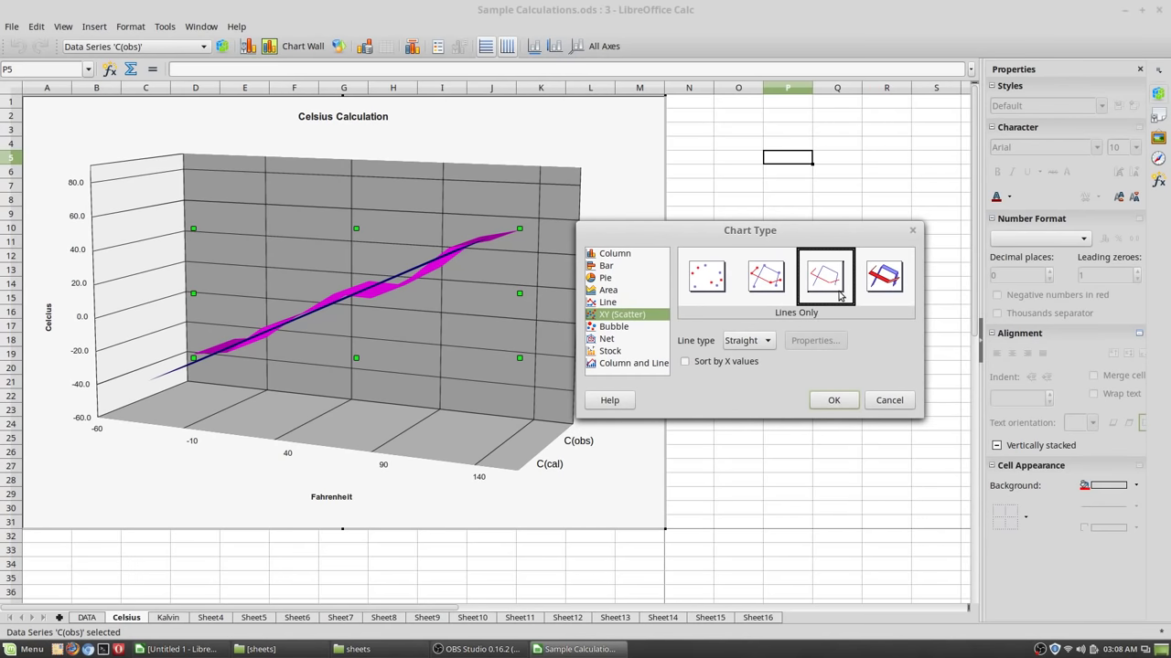
{"action": "left_click", "coordinate": [761, 280]}
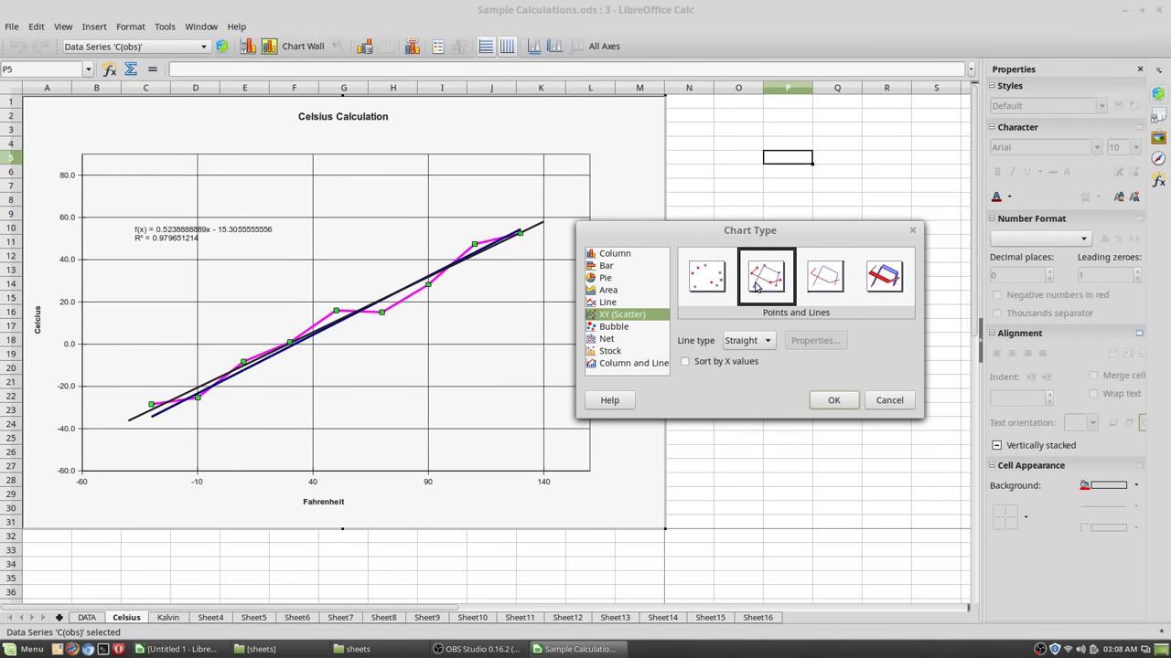
{"action": "left_click", "coordinate": [699, 289]}
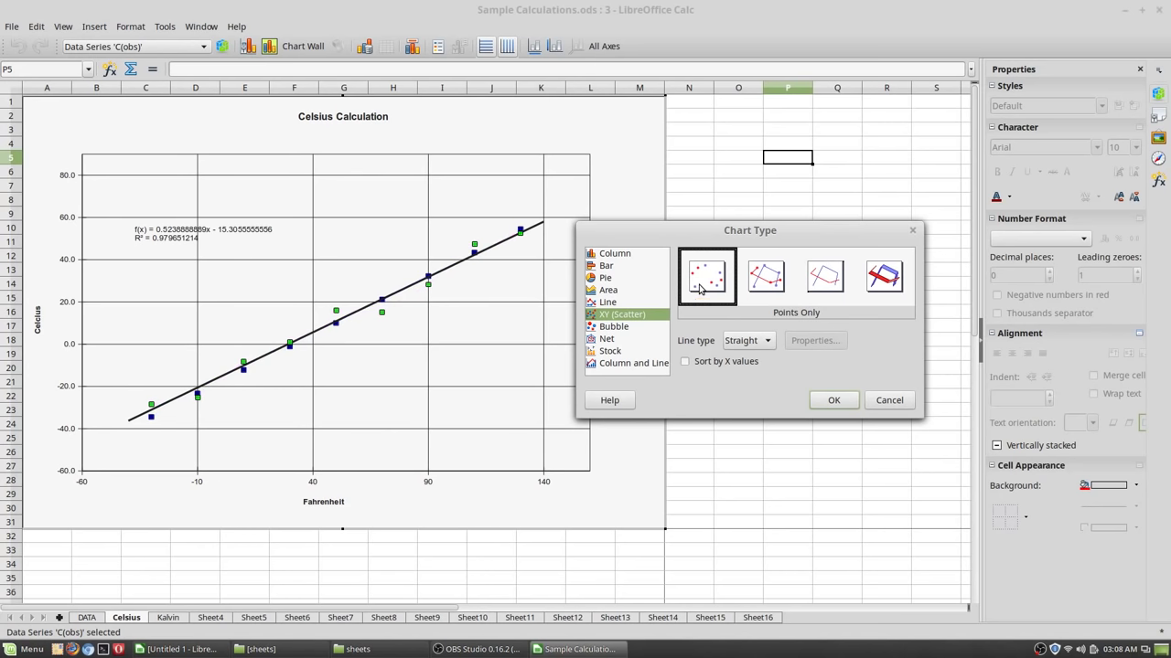
{"action": "left_click", "coordinate": [755, 289]}
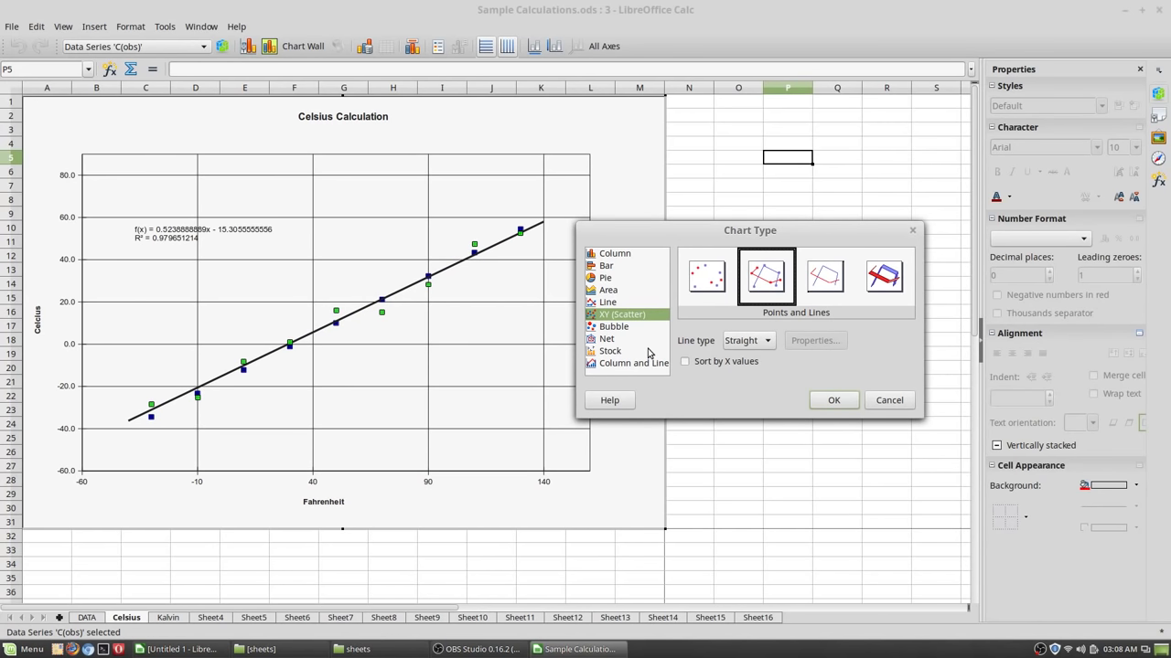
{"action": "left_click", "coordinate": [823, 279]}
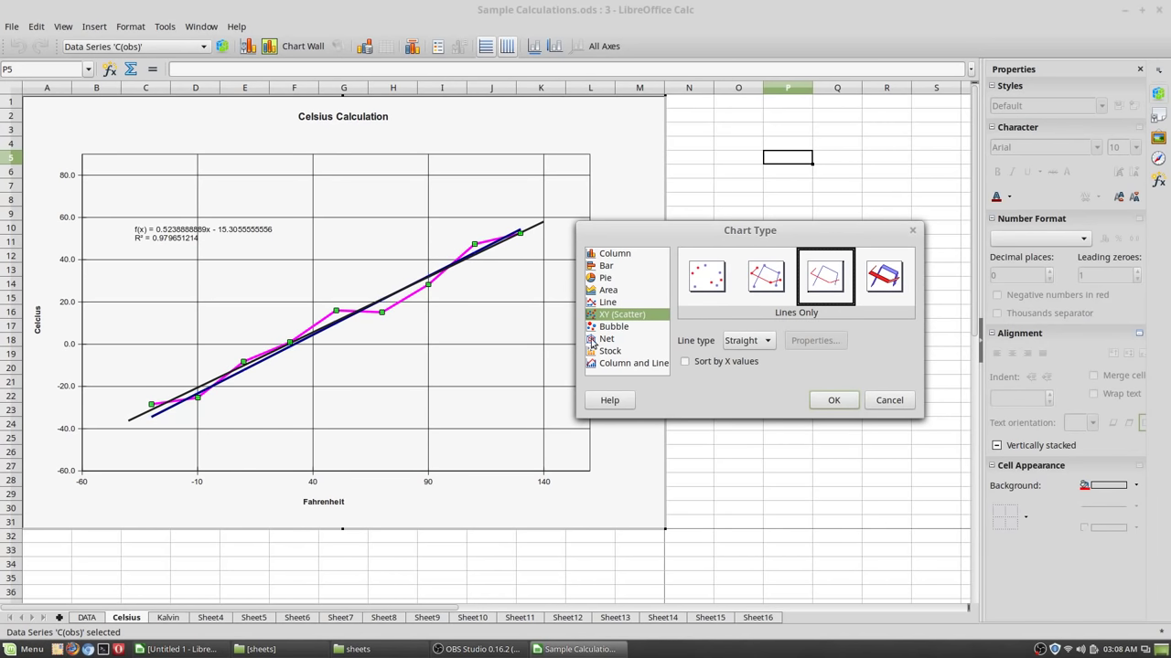
{"action": "left_click", "coordinate": [873, 283]}
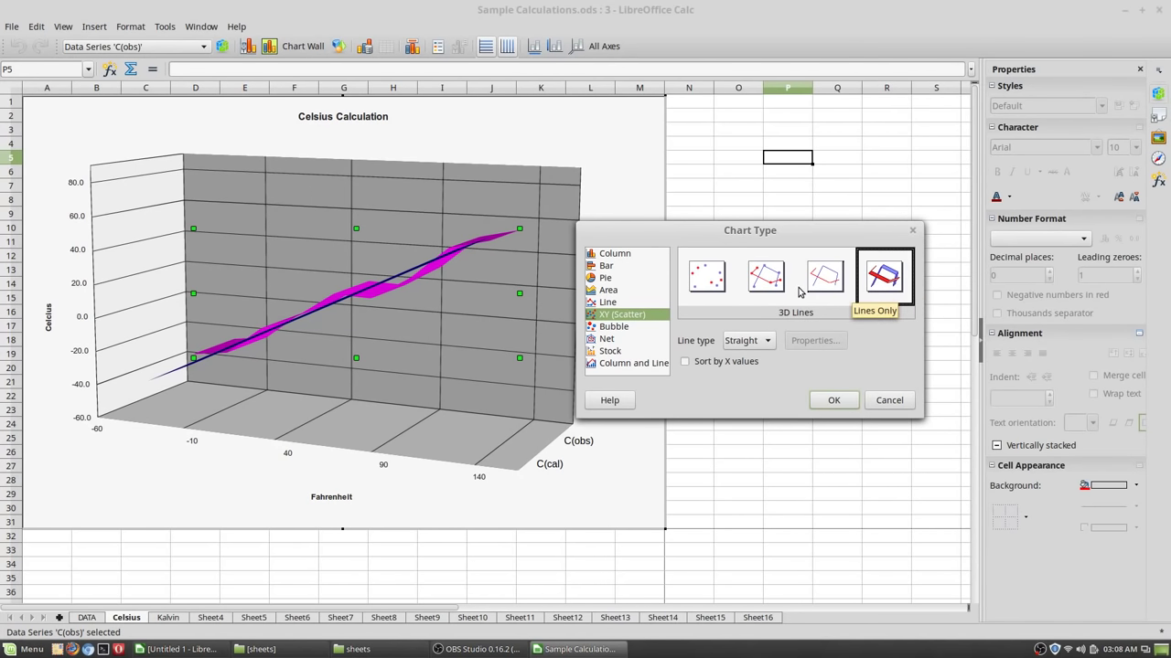
{"action": "left_click", "coordinate": [836, 400]}
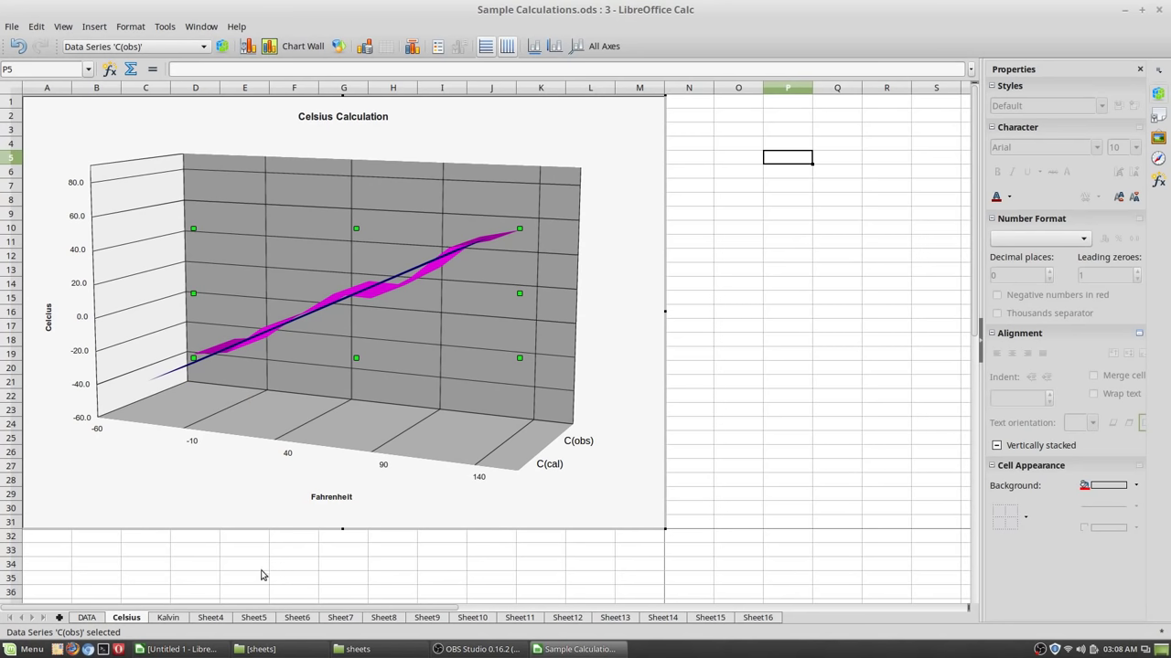
Start a new chart on the DATA sheet from the FAHR and C(obs) columns, A8:A17 and C8:C17
{"action": "key", "text": "Escape"}
{"action": "left_click", "coordinate": [87, 617]}
{"action": "left_click_drag", "start_coordinate": [47, 236], "coordinate": [47, 334]}
{"action": "left_click_drag", "start_coordinate": [55, 225], "coordinate": [49, 350]}
{"action": "left_click_drag", "start_coordinate": [146, 223], "coordinate": [143, 349]}
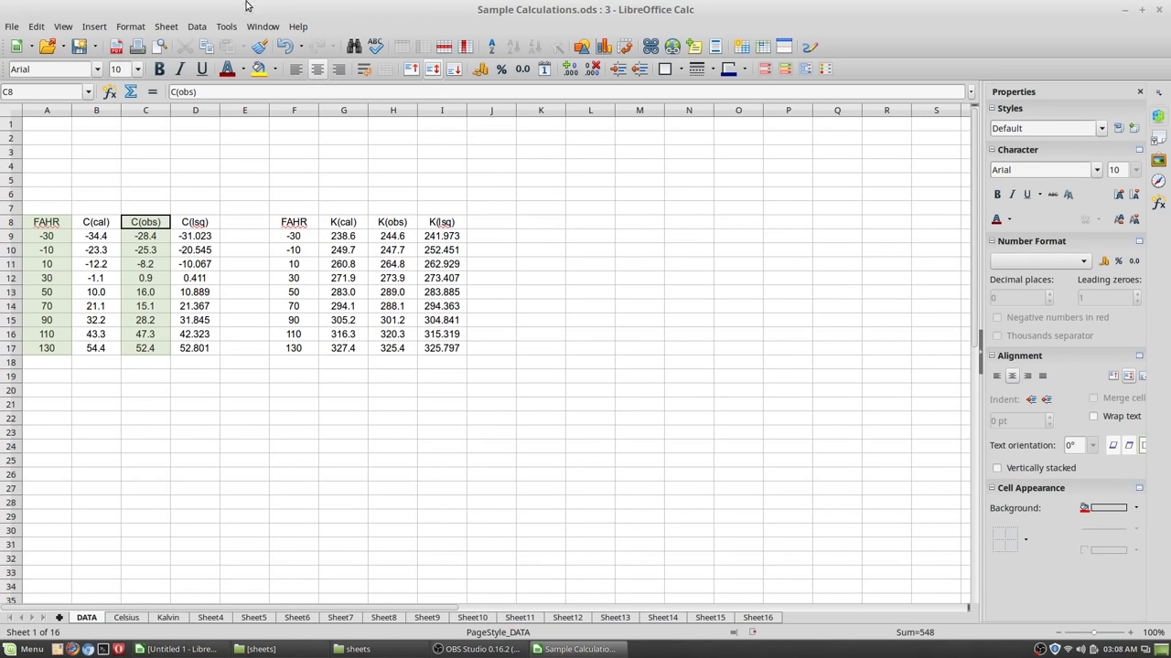
{"action": "left_click", "coordinate": [606, 50]}
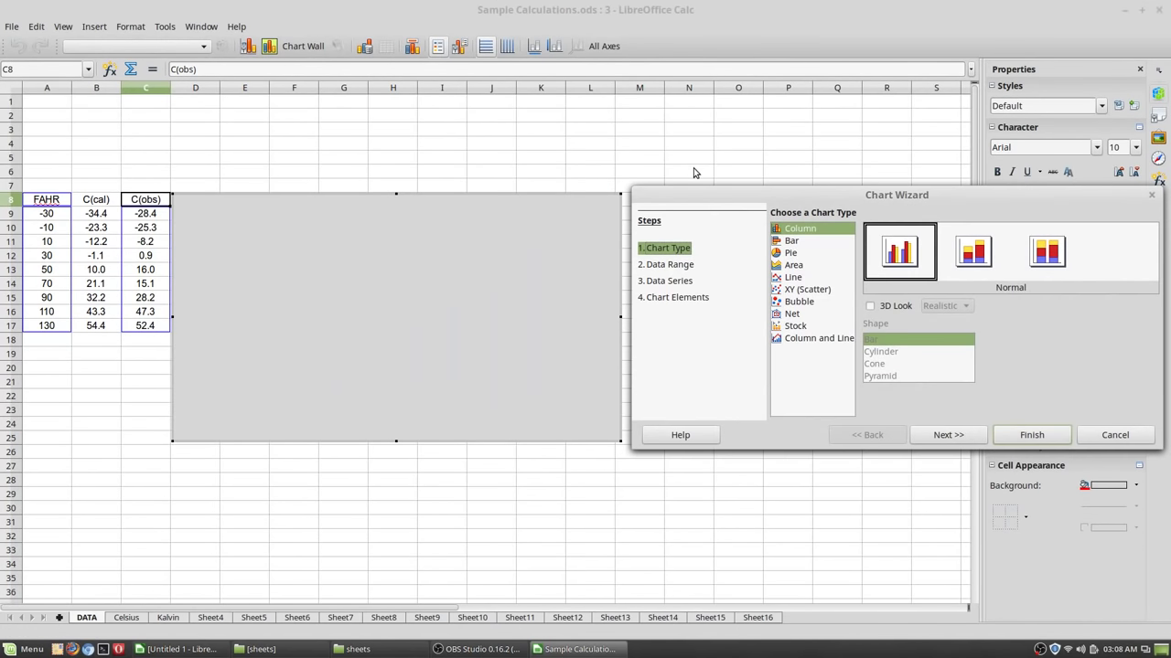
Set the new chart's type to XY (Scatter) with Points and Lines, keeping the wizard clear of the chart preview
{"action": "left_click_drag", "start_coordinate": [809, 188], "coordinate": [801, 140]}
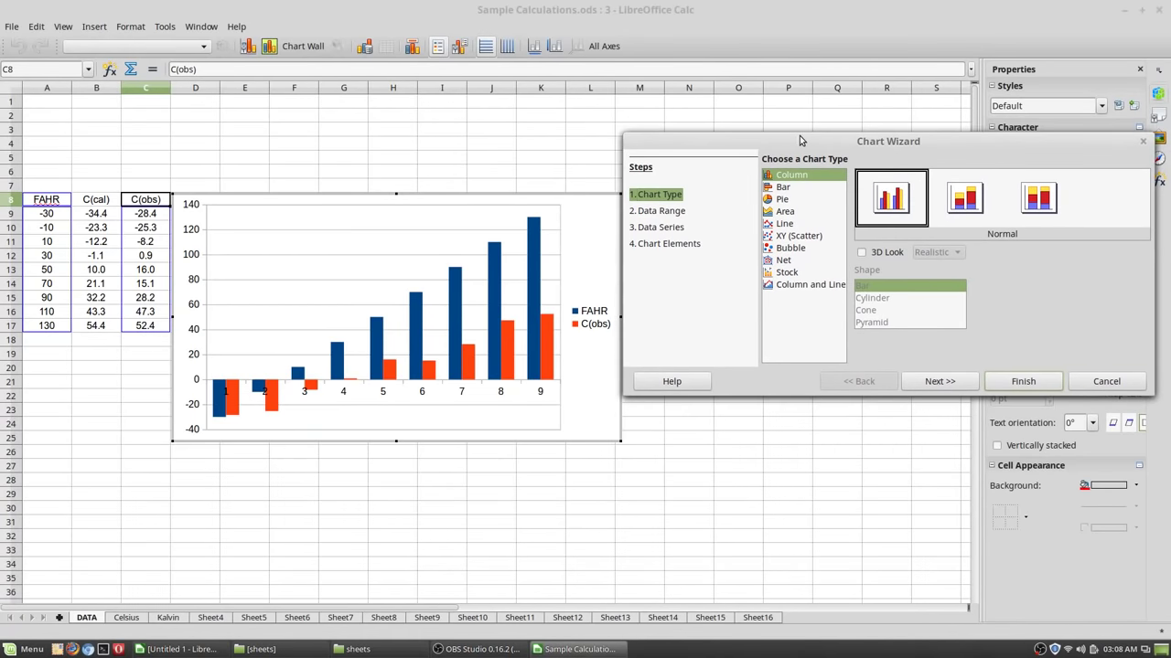
{"action": "left_click", "coordinate": [784, 187]}
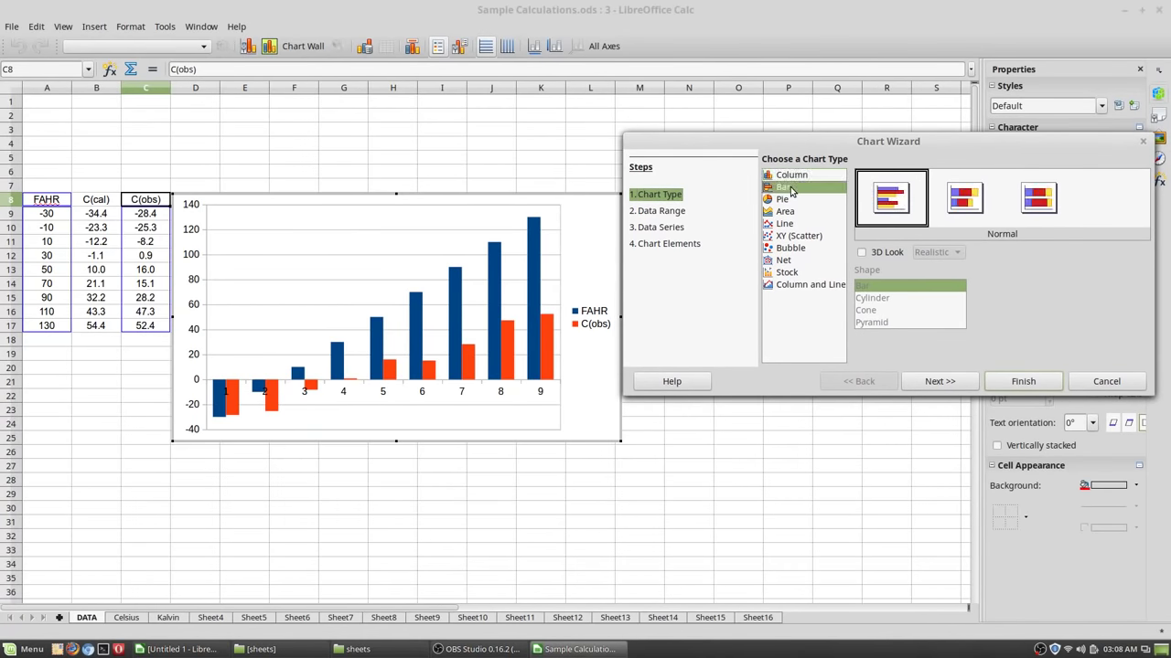
{"action": "left_click", "coordinate": [794, 237]}
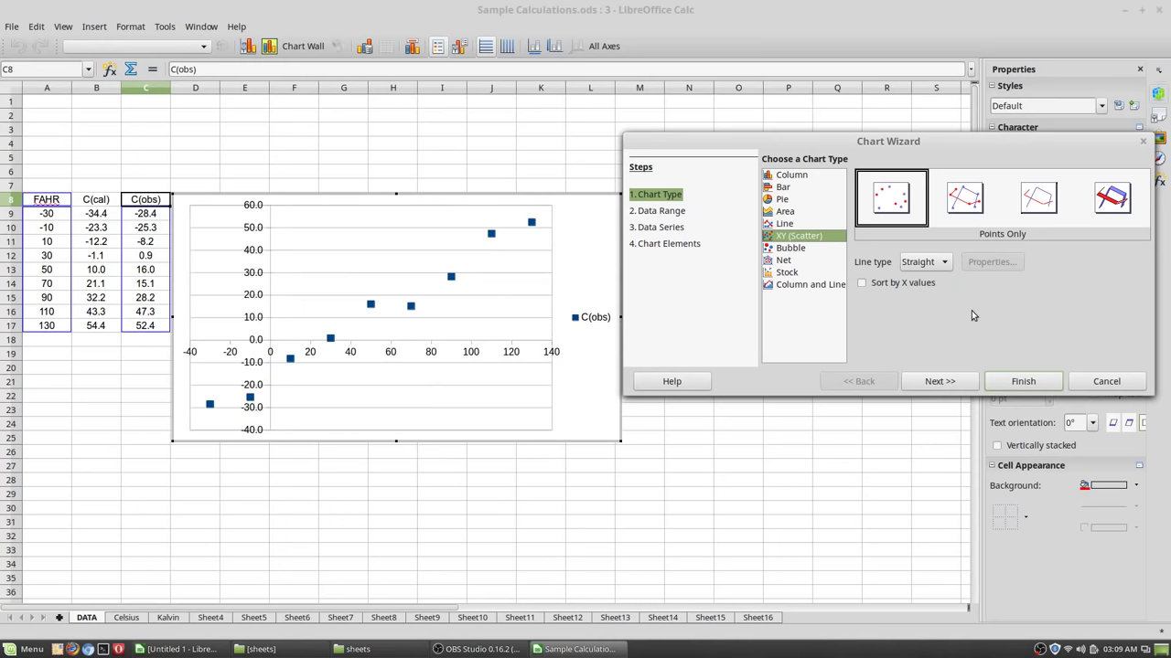
{"action": "left_click", "coordinate": [967, 203]}
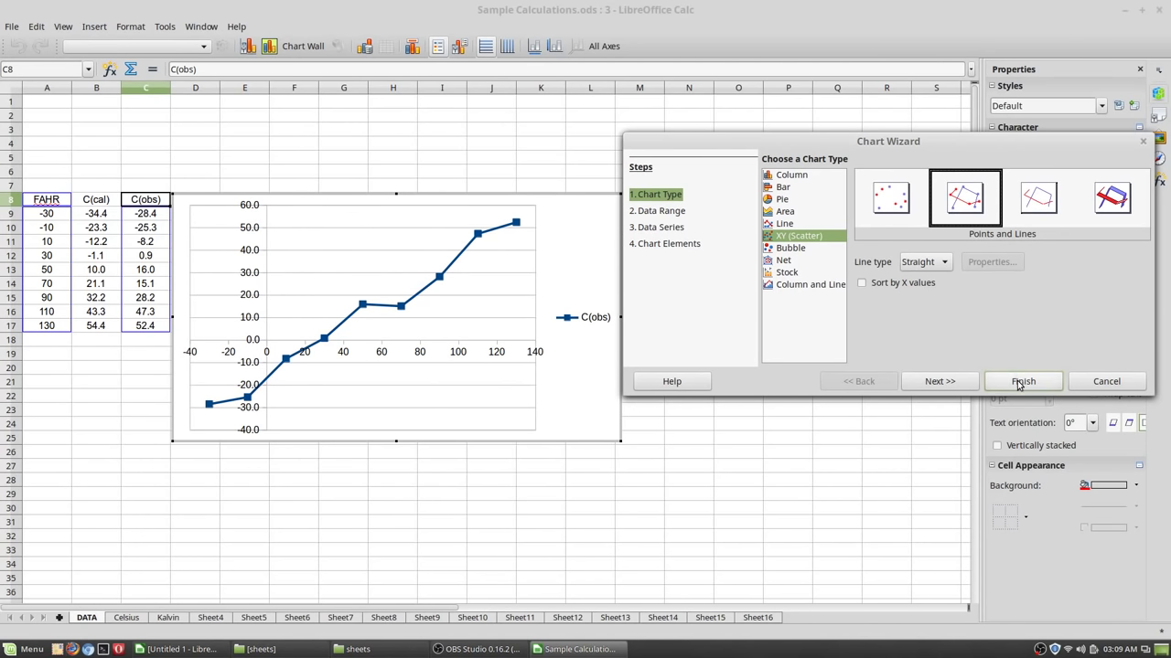
Review the new chart's data range and the C(obs) series' name, X-value and Y-value ranges, and proceed to the chart elements
{"action": "left_click", "coordinate": [949, 384]}
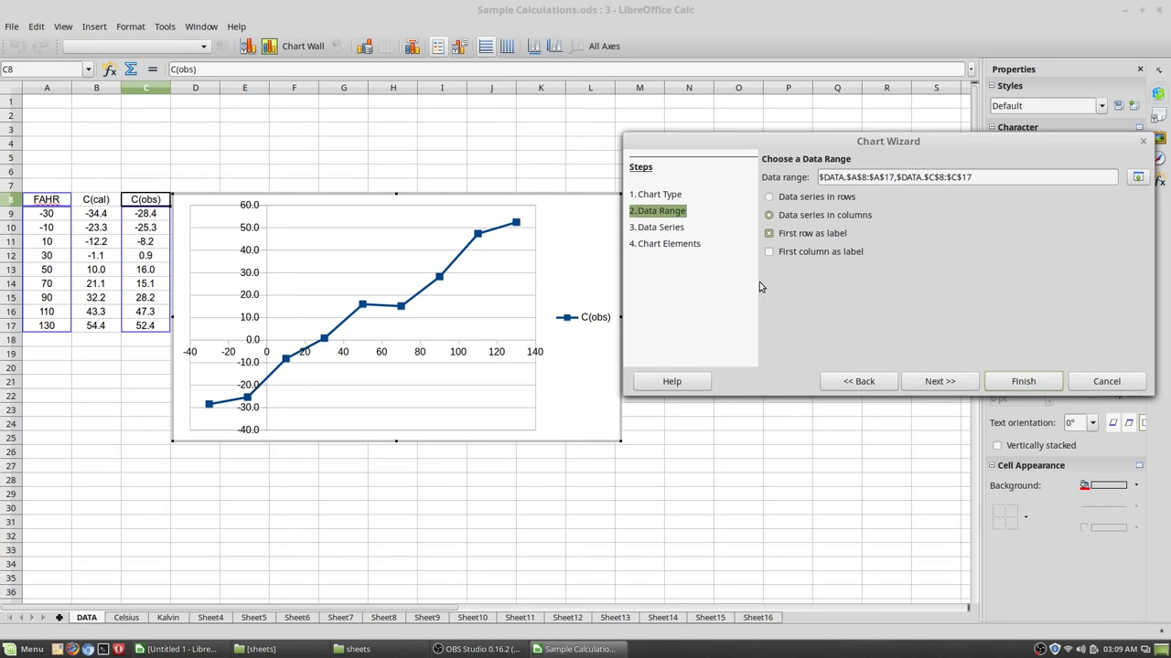
{"action": "left_click", "coordinate": [948, 384]}
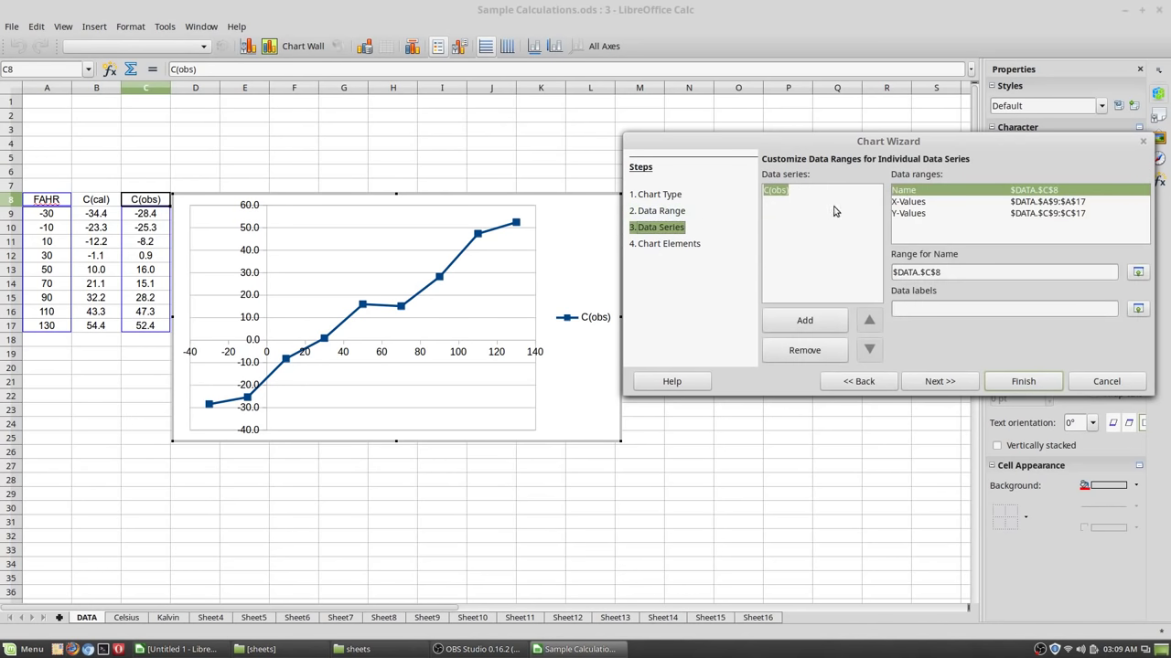
{"action": "left_click", "coordinate": [921, 202]}
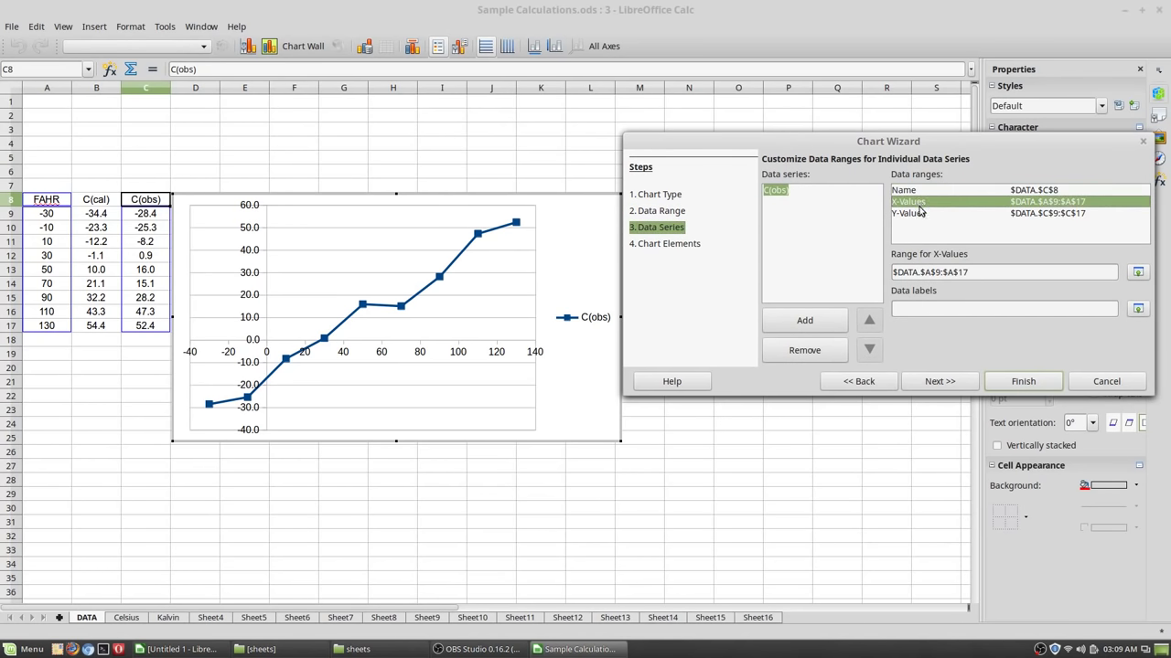
{"action": "left_click", "coordinate": [922, 192]}
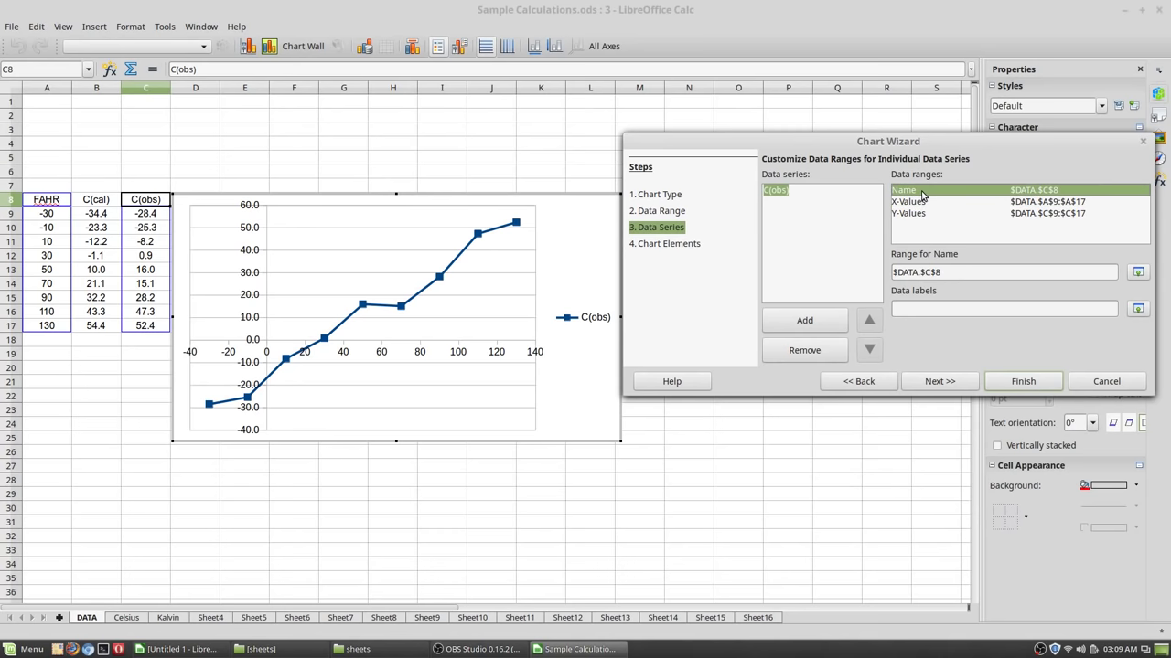
{"action": "left_click", "coordinate": [922, 203]}
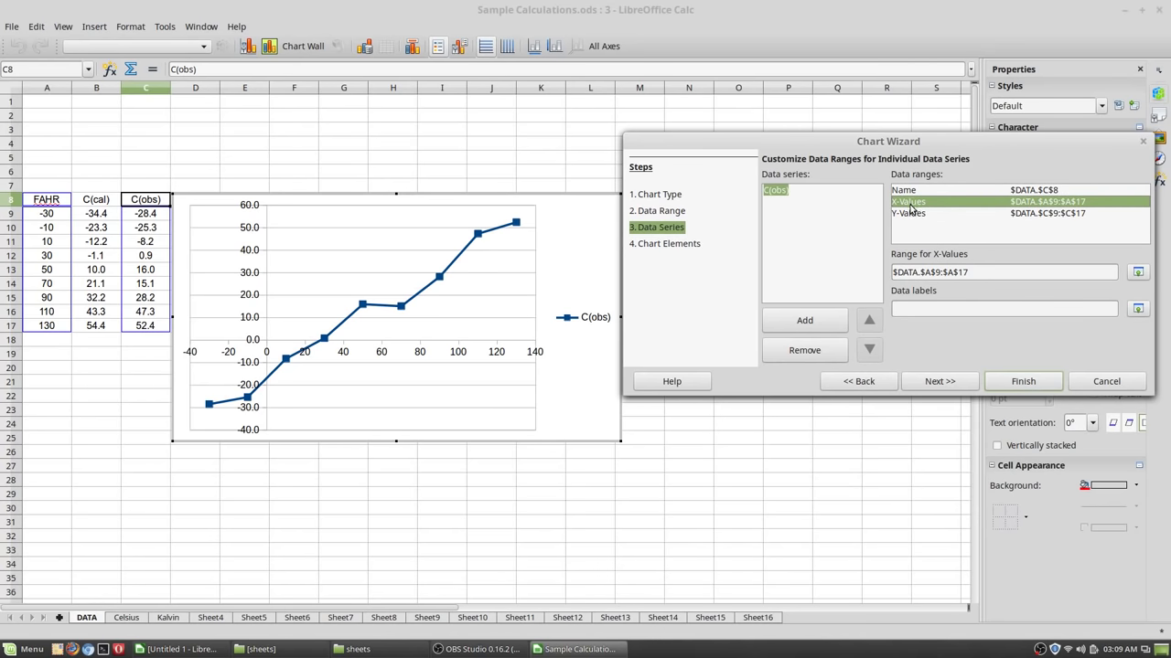
{"action": "left_click", "coordinate": [906, 215]}
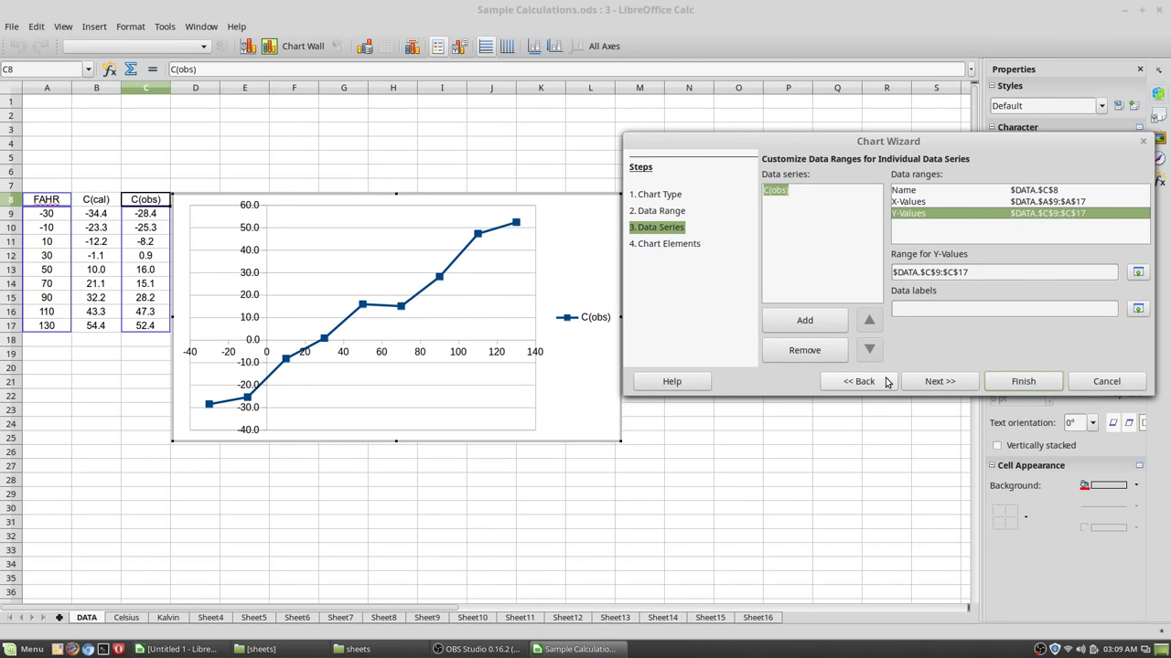
{"action": "left_click", "coordinate": [950, 382]}
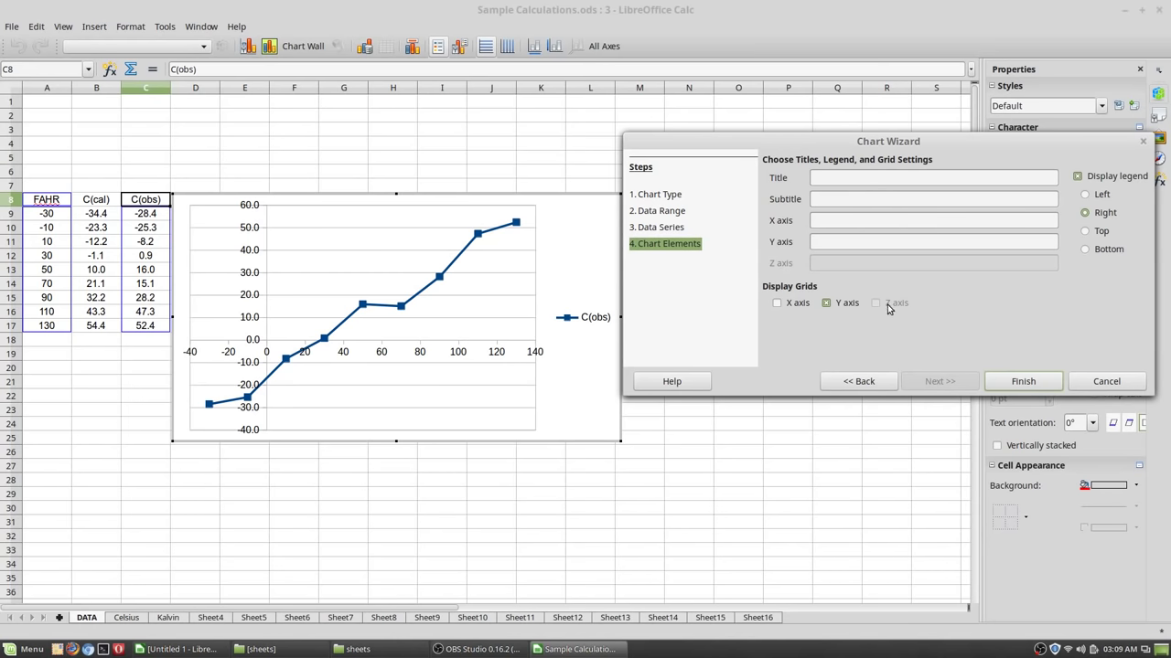
Complete the new C(obs) chart with the default legend and grid settings and no titles
{"action": "left_click", "coordinate": [1036, 383]}
{"action": "left_click", "coordinate": [603, 356]}
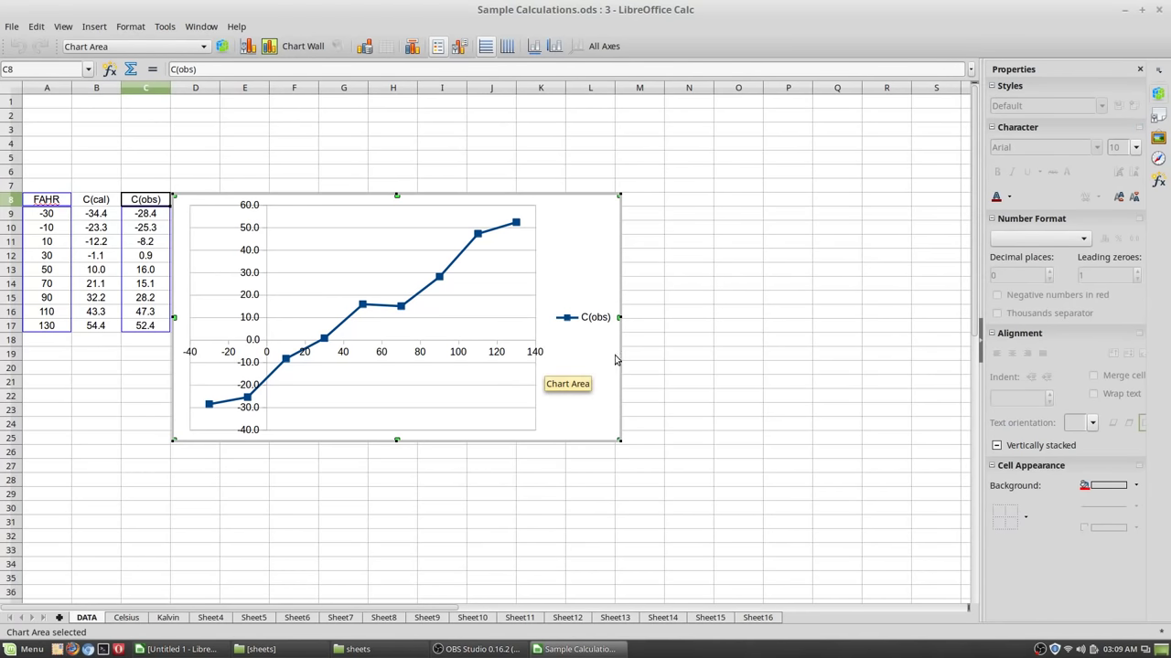
{"action": "right_click", "coordinate": [579, 288]}
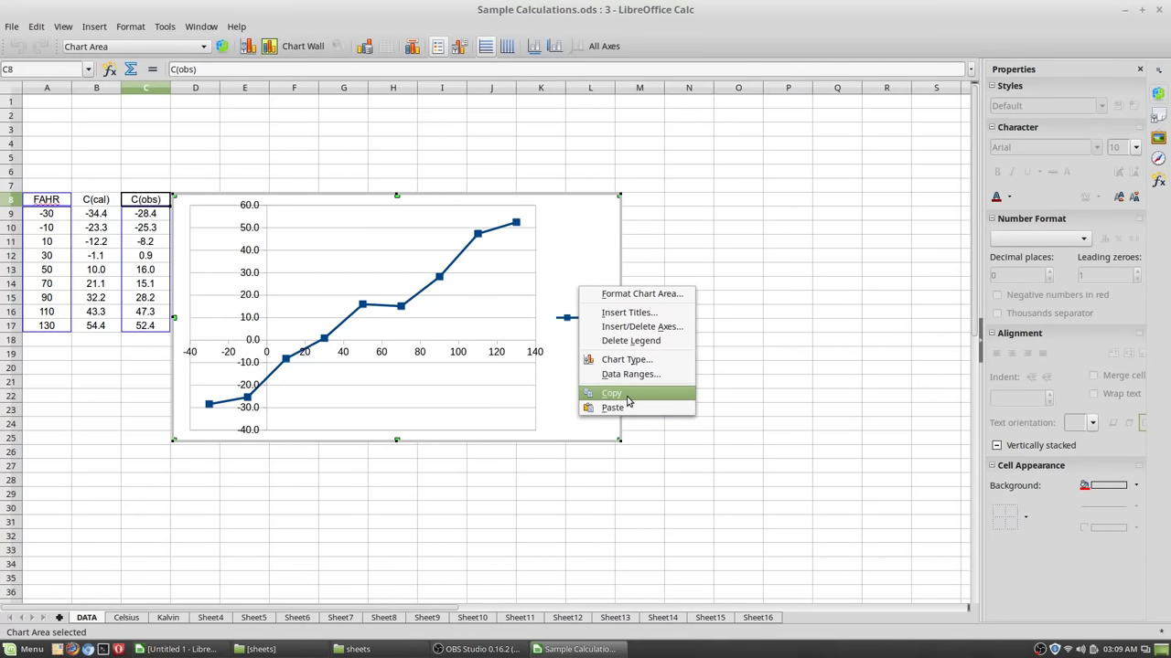
{"action": "left_click", "coordinate": [564, 244]}
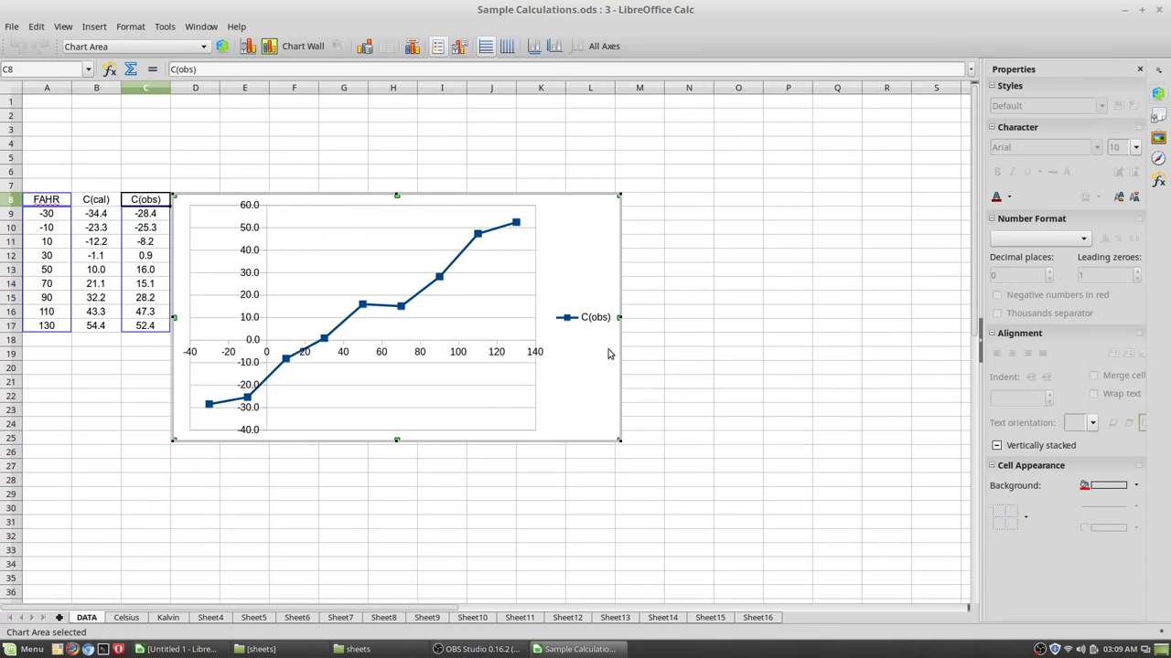
Select cell A1 on the empty Sheet4 as the destination for the chart
{"action": "left_click", "coordinate": [212, 619]}
{"action": "left_click", "coordinate": [128, 209]}
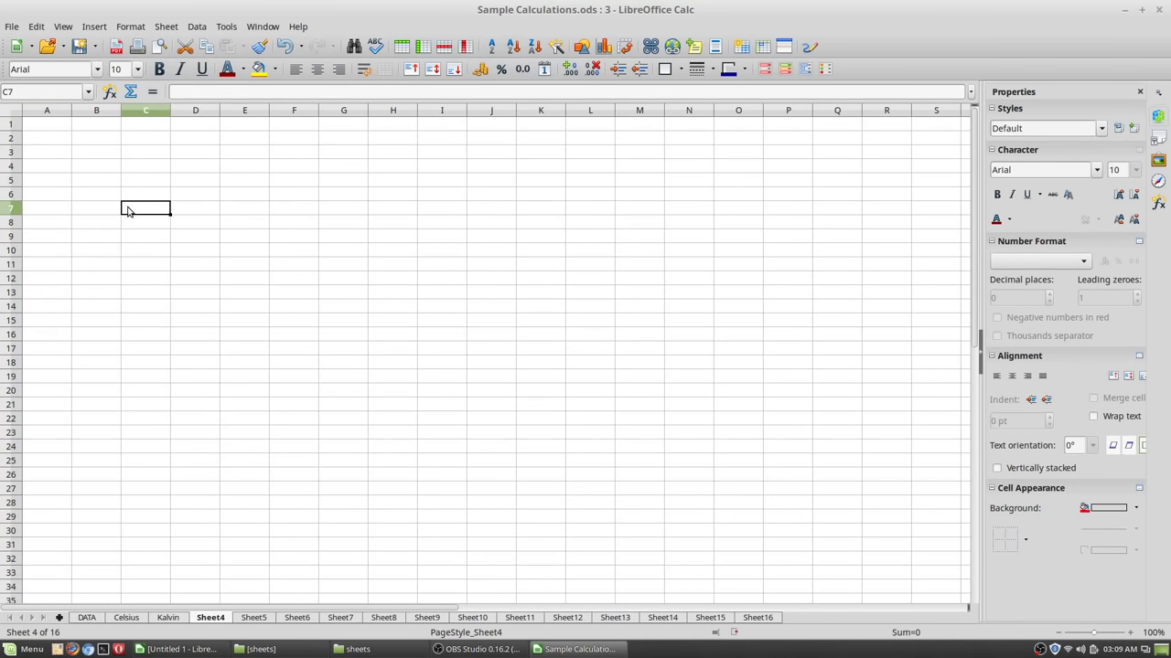
{"action": "left_click", "coordinate": [55, 133]}
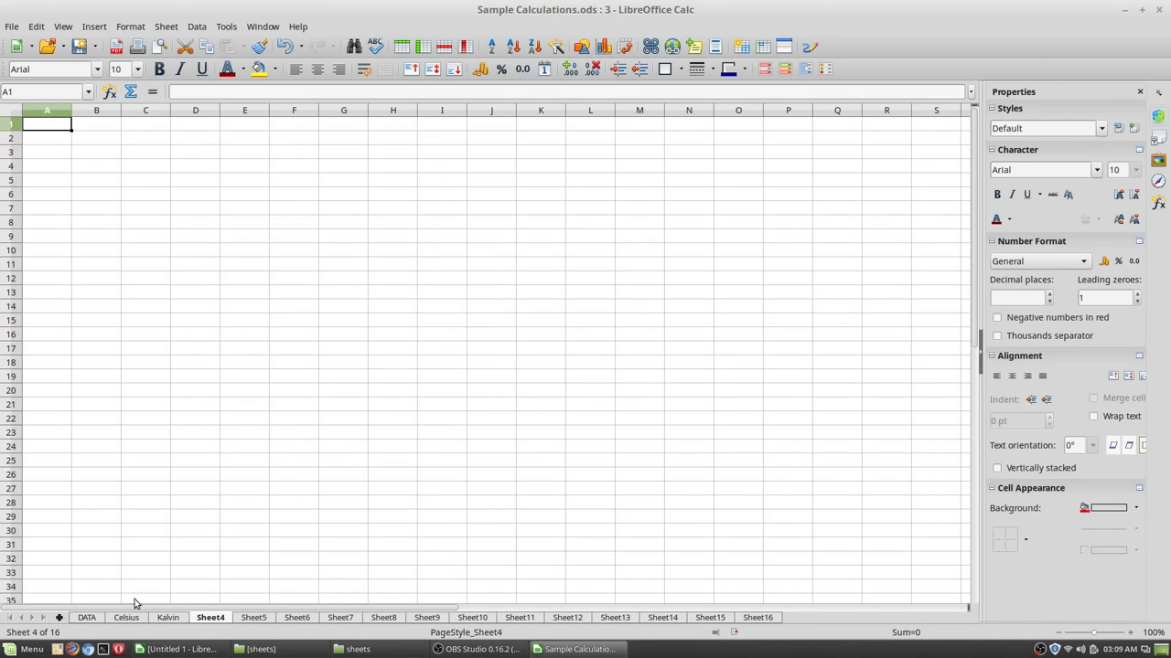
Move the C(obs) chart from the DATA sheet to cell A1 of Sheet4
{"action": "left_click", "coordinate": [91, 619]}
{"action": "left_click", "coordinate": [127, 619]}
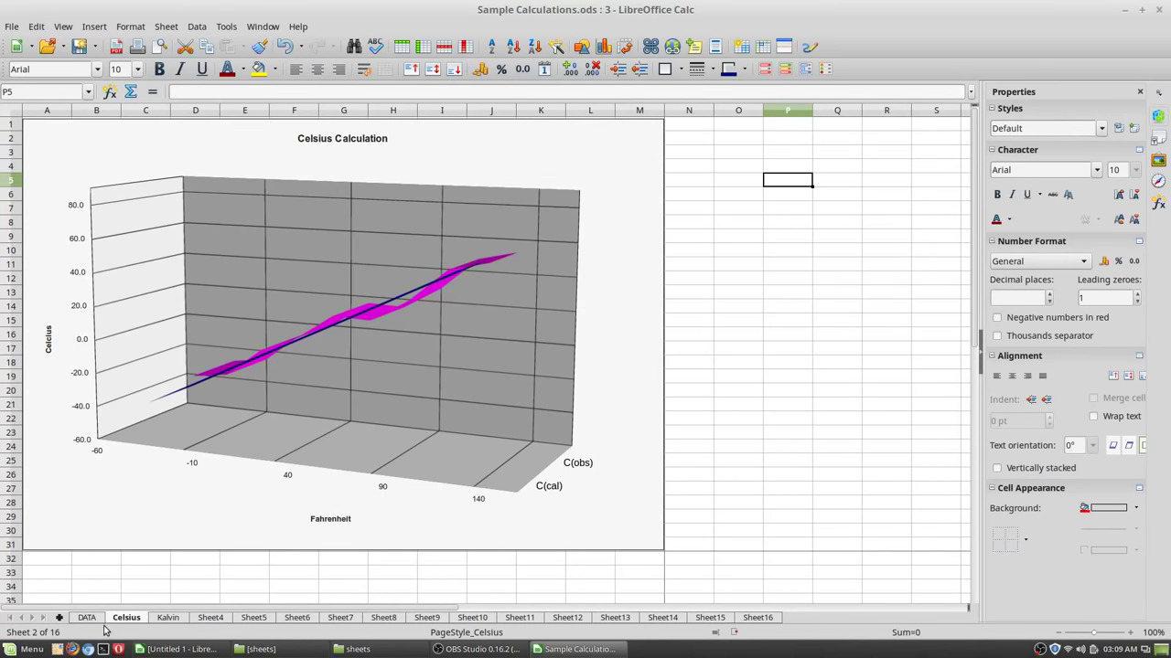
{"action": "left_click", "coordinate": [91, 624]}
{"action": "left_click", "coordinate": [562, 417]}
{"action": "right_click", "coordinate": [565, 417]}
{"action": "left_click", "coordinate": [580, 382]}
{"action": "right_click", "coordinate": [580, 383]}
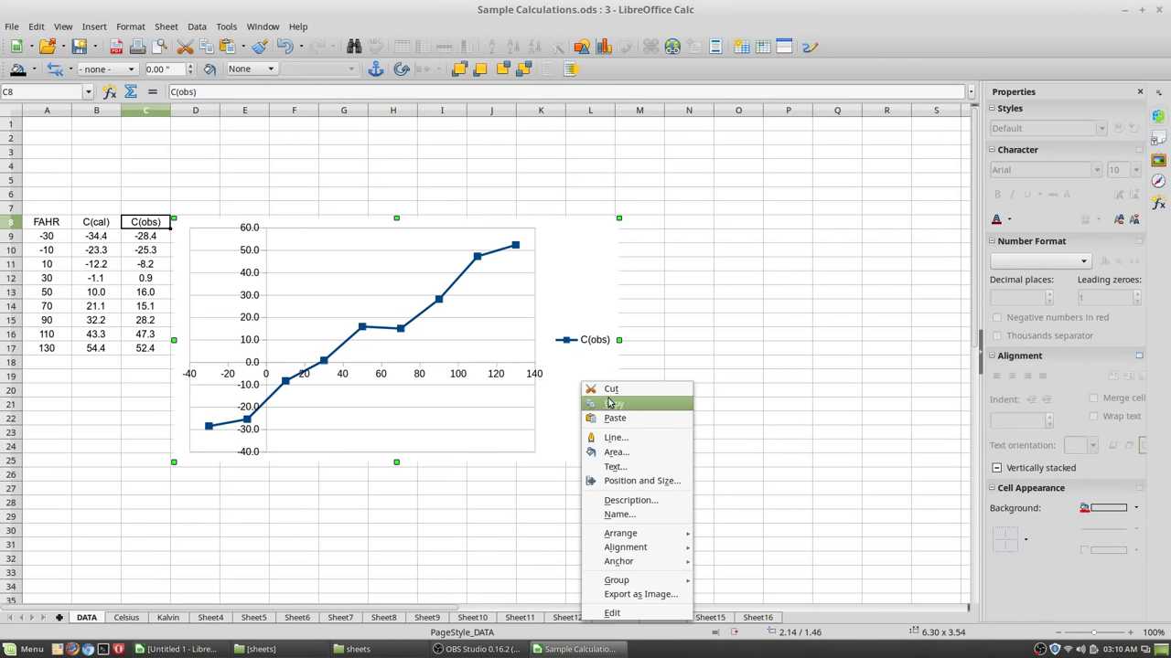
{"action": "left_click", "coordinate": [622, 391]}
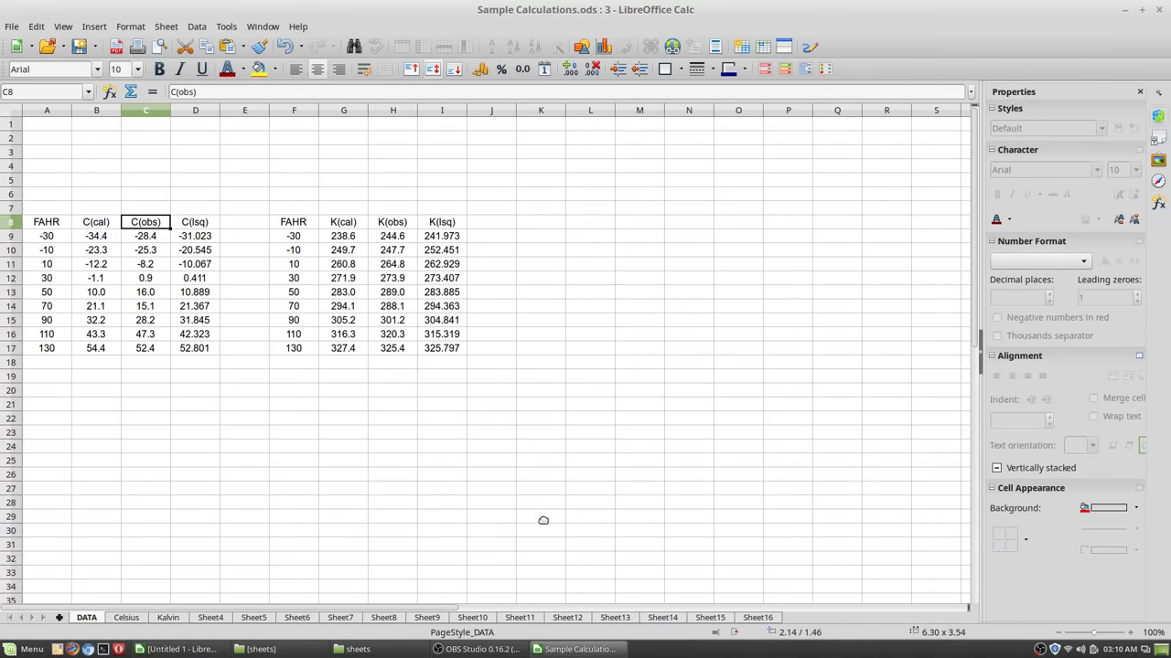
{"action": "left_click", "coordinate": [210, 618]}
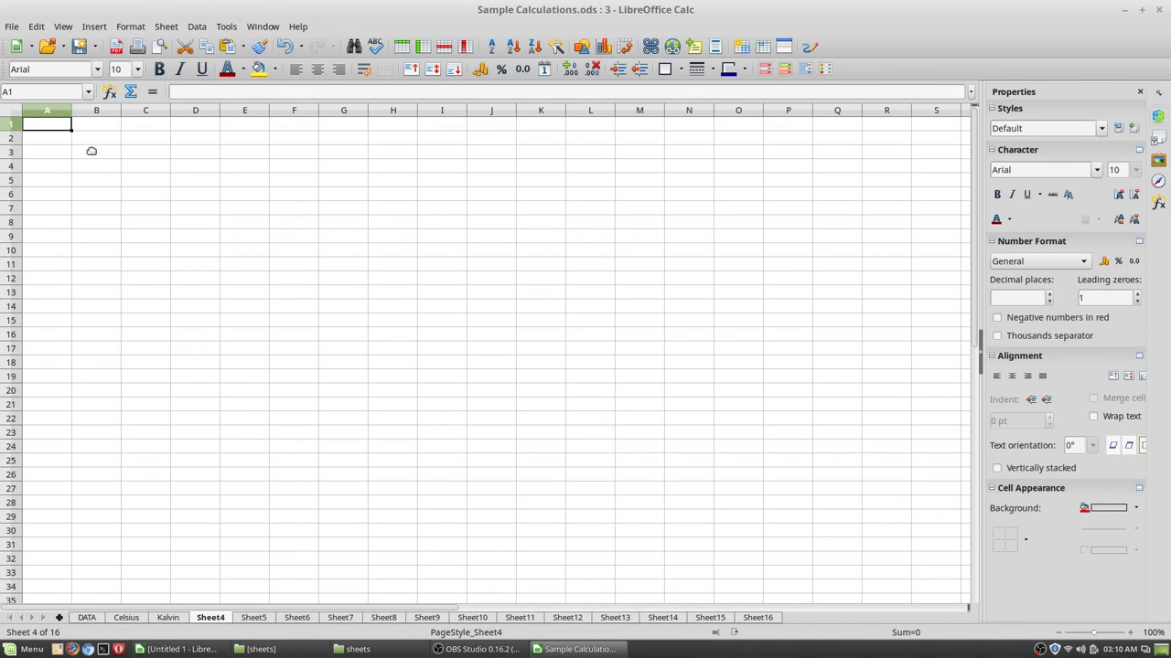
{"action": "key", "text": "ctrl+v"}
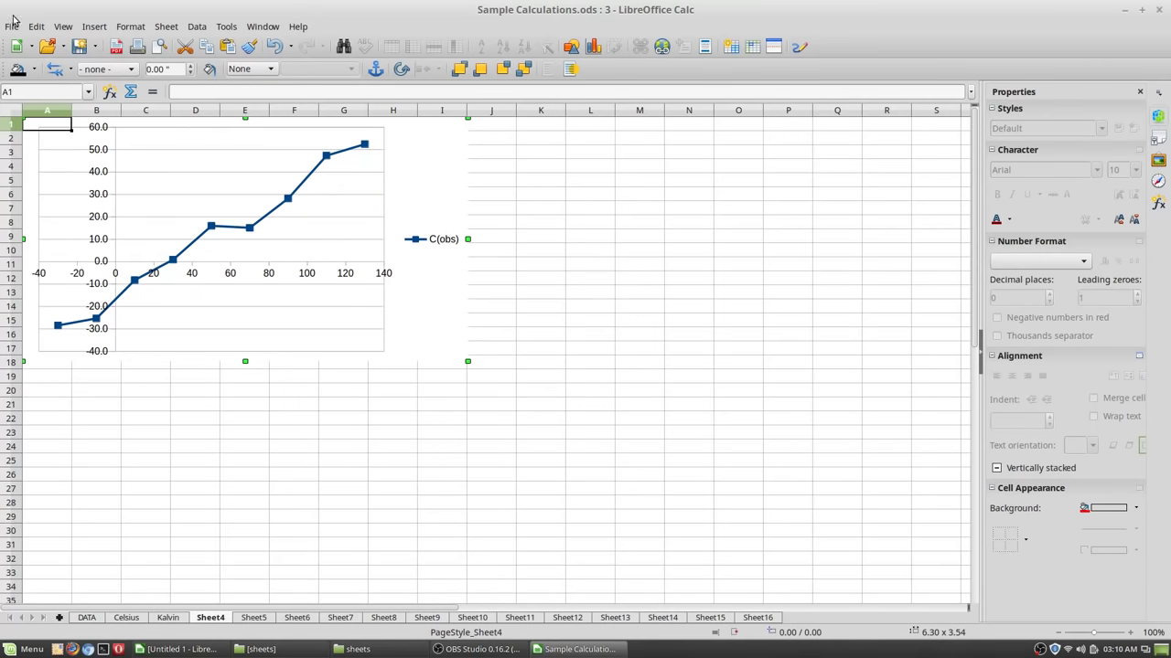
Check Sheet4 in print preview, set its page orientation to Landscape, and return to the sheet
{"action": "left_click", "coordinate": [16, 28]}
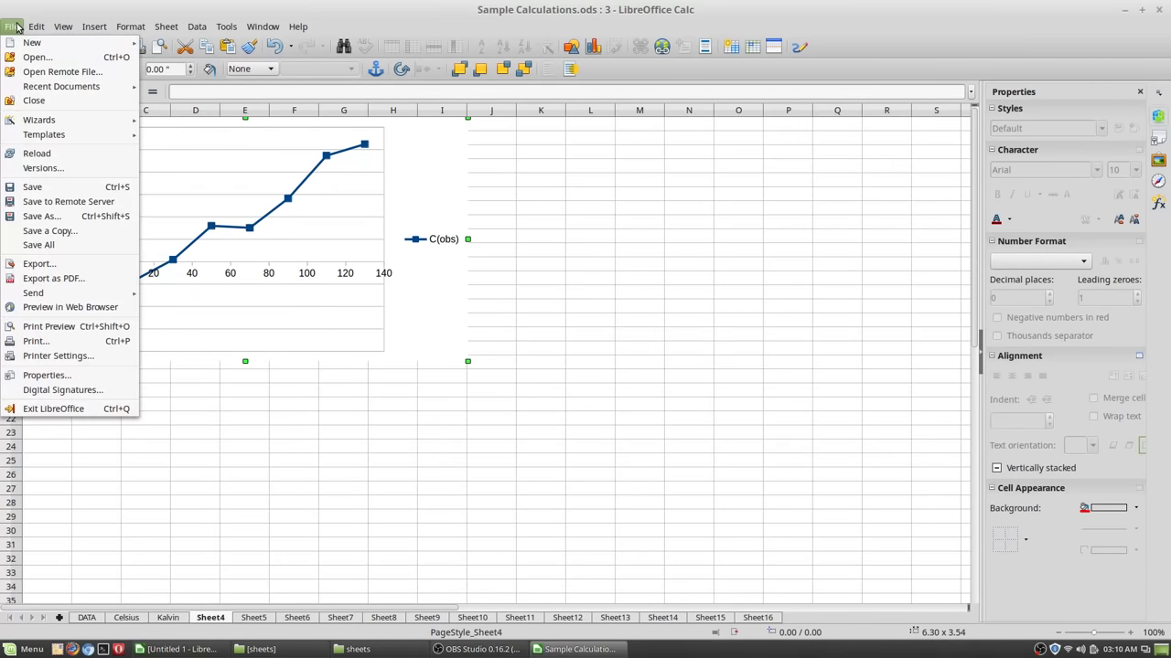
{"action": "left_click", "coordinate": [55, 326]}
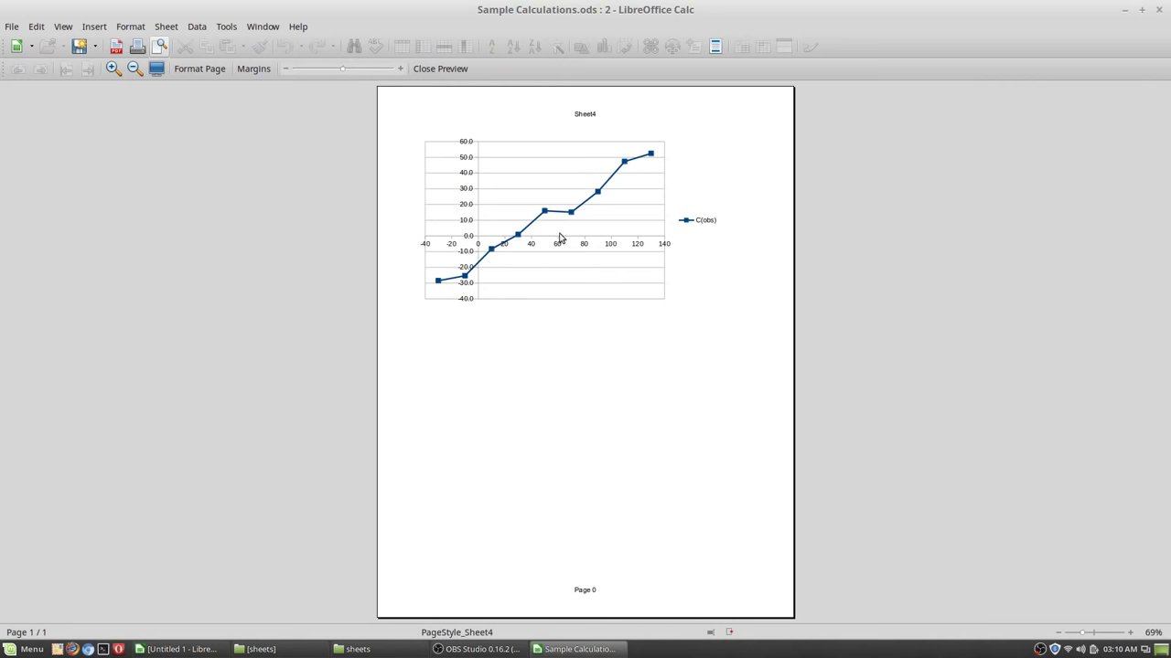
{"action": "left_click", "coordinate": [200, 68]}
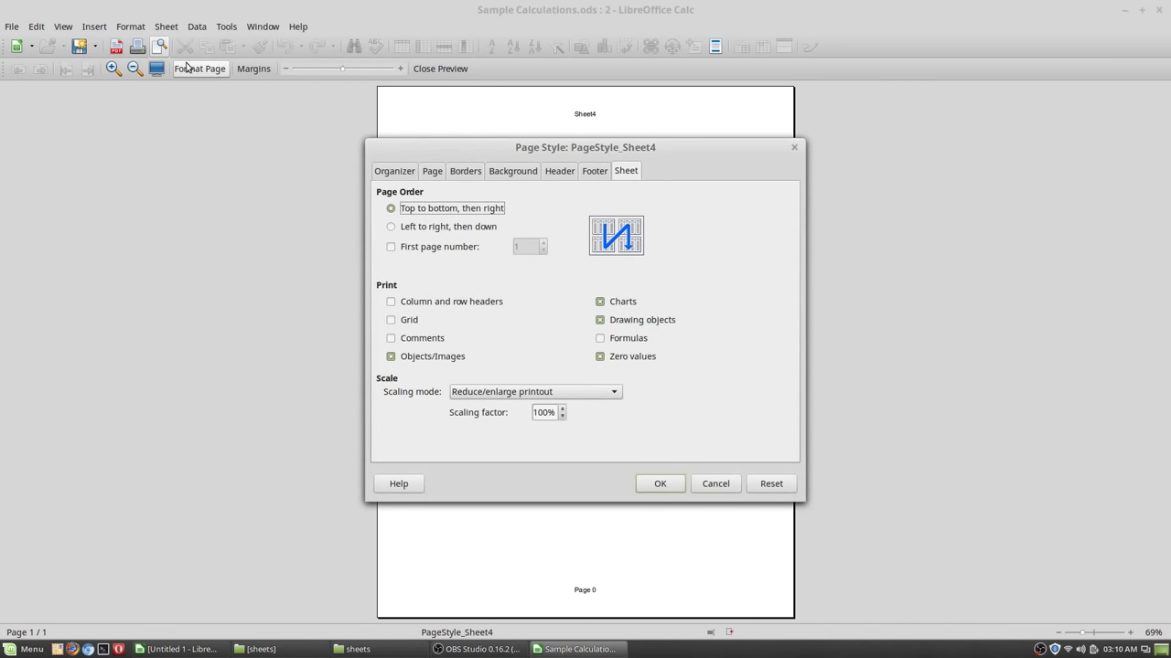
{"action": "left_click", "coordinate": [399, 173]}
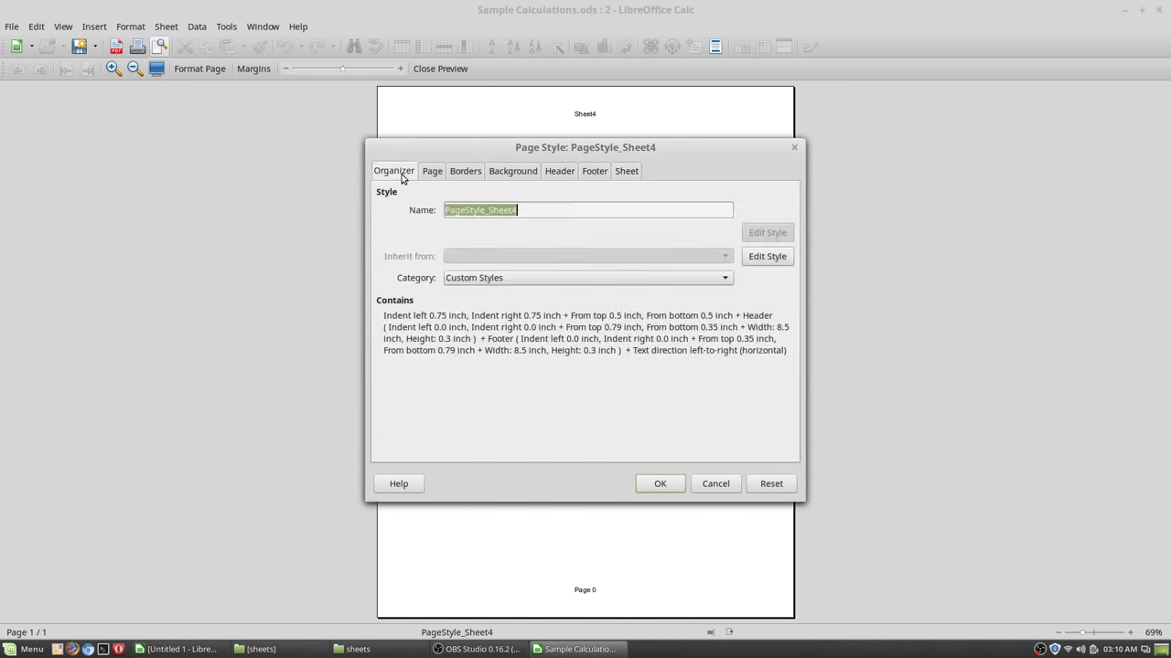
{"action": "left_click", "coordinate": [430, 173]}
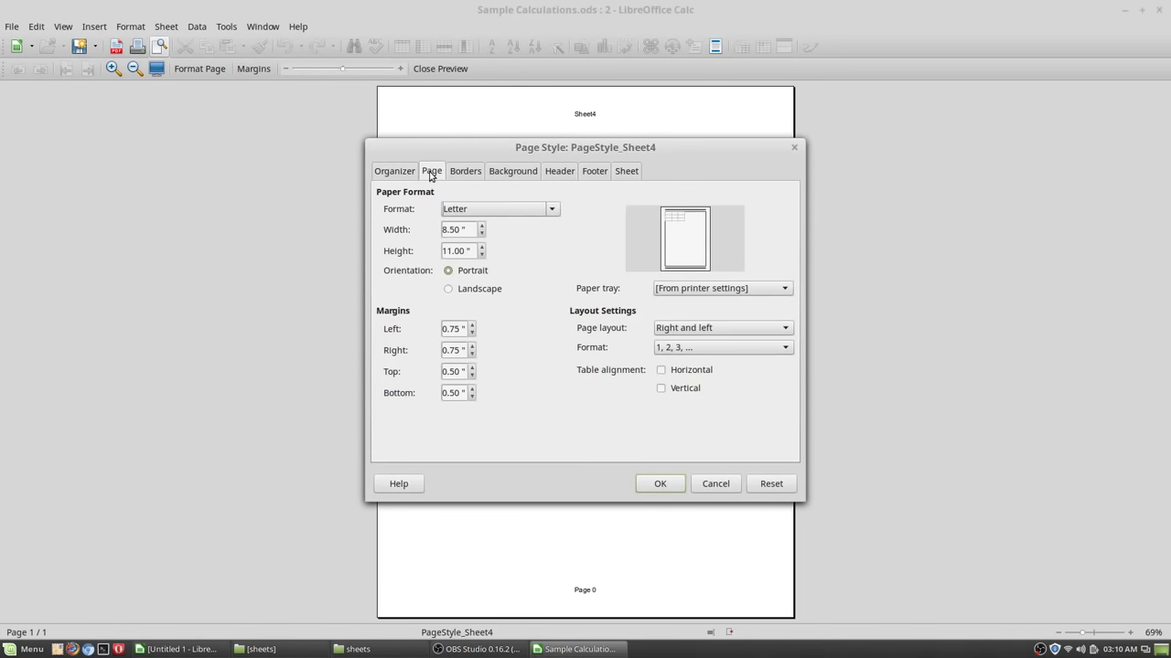
{"action": "left_click", "coordinate": [464, 291]}
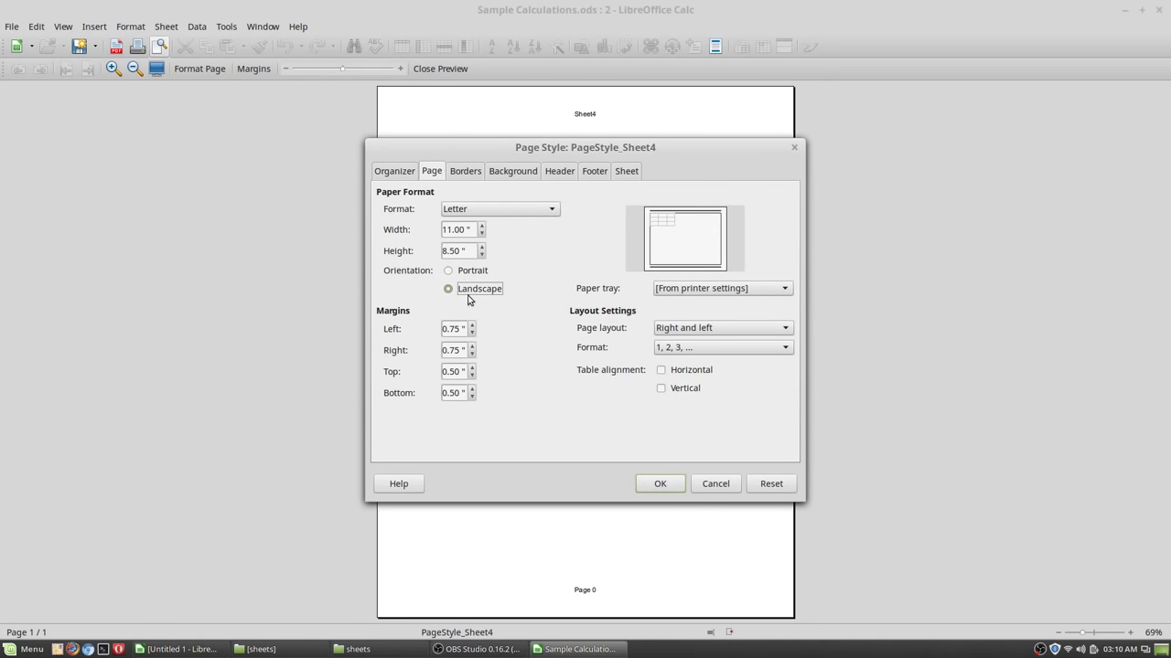
{"action": "left_click", "coordinate": [668, 486]}
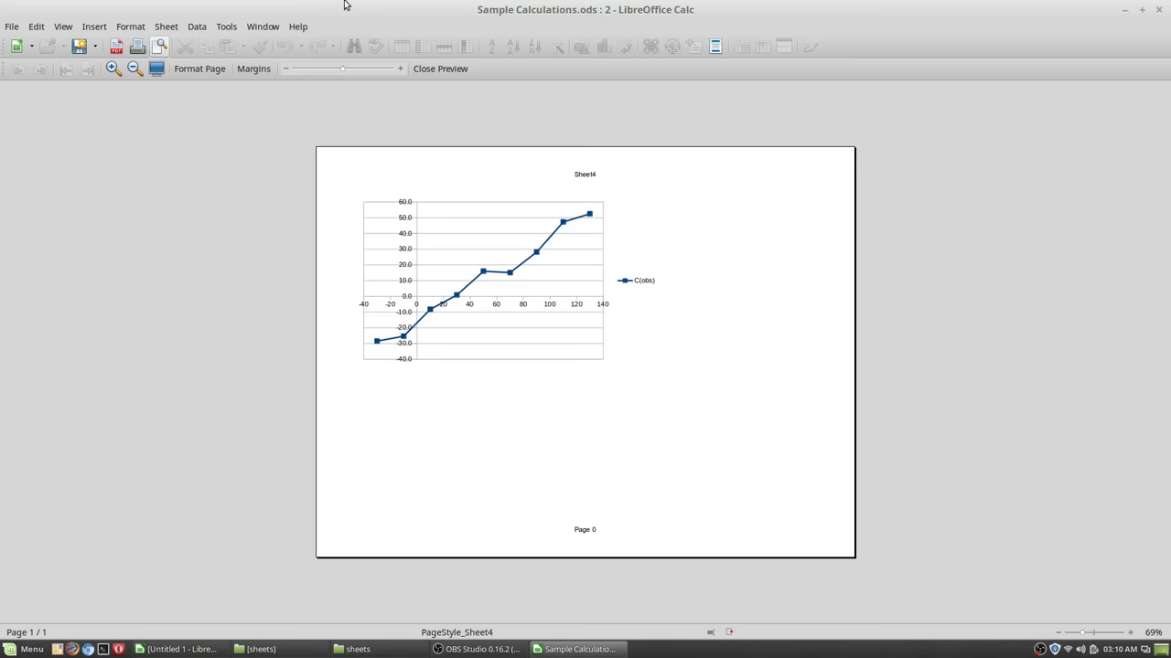
{"action": "left_click", "coordinate": [440, 70]}
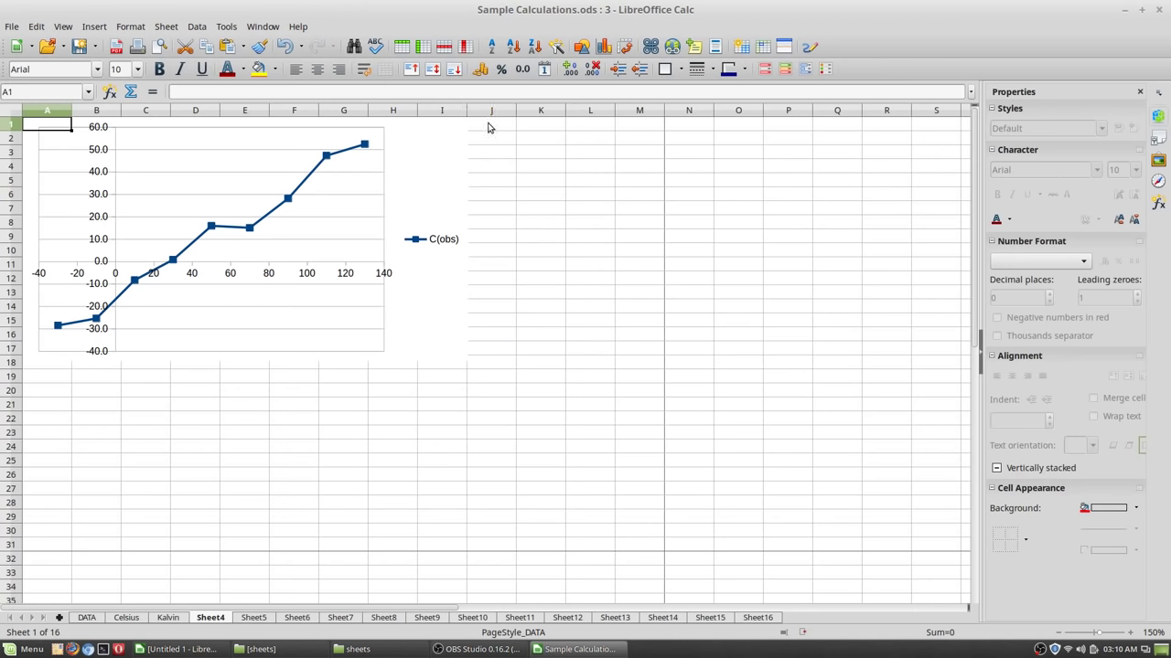
Enlarge the C(obs) chart on Sheet4 to fill the landscape page, down to about row 31 and across to column M
{"action": "left_click", "coordinate": [446, 336]}
{"action": "left_click_drag", "start_coordinate": [468, 362], "coordinate": [660, 549]}
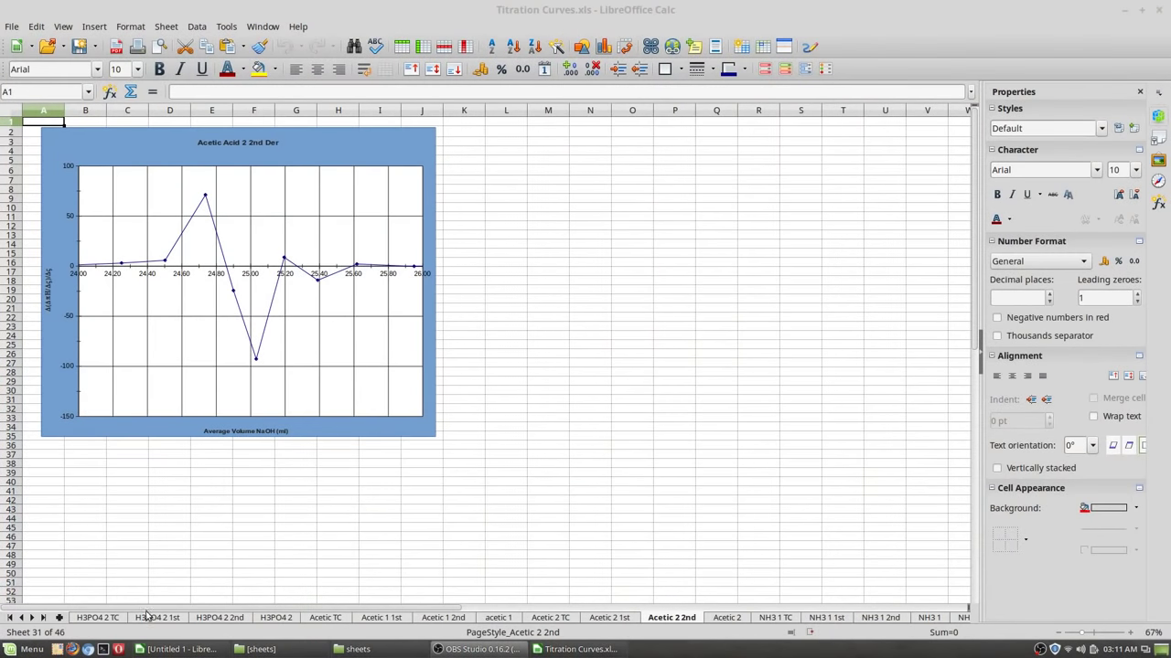
Examine the H3PO4 2 standard curve, its first and second derivative charts, and the data sheet in Titration Curves.xls
{"action": "left_click", "coordinate": [117, 622]}
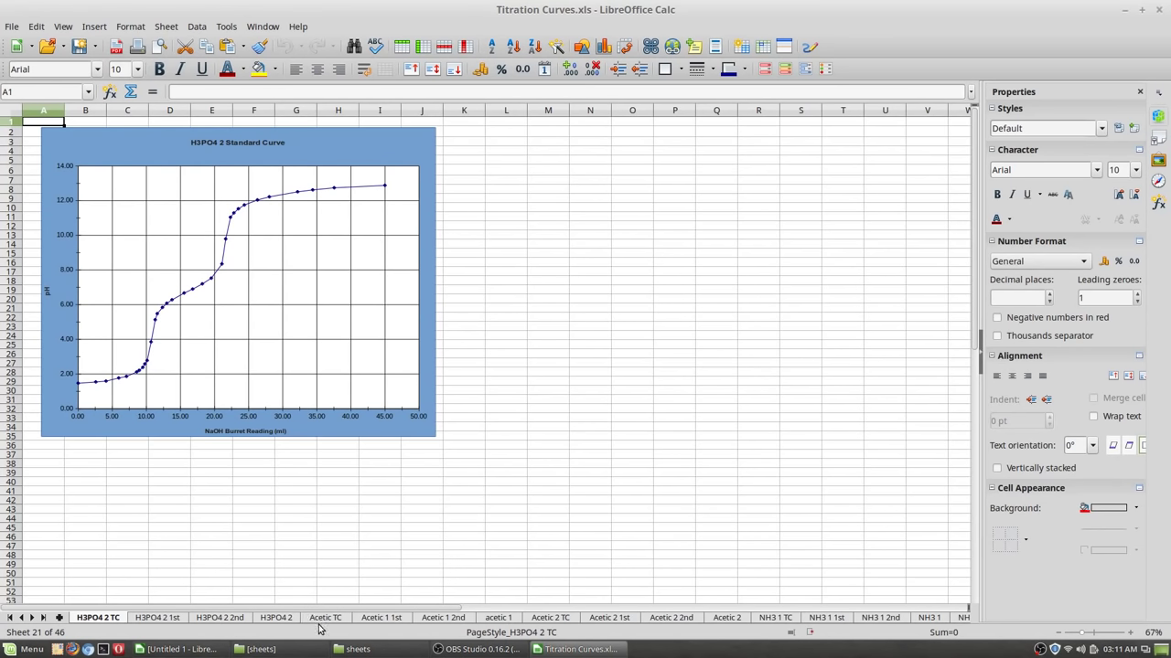
{"action": "left_click", "coordinate": [159, 620]}
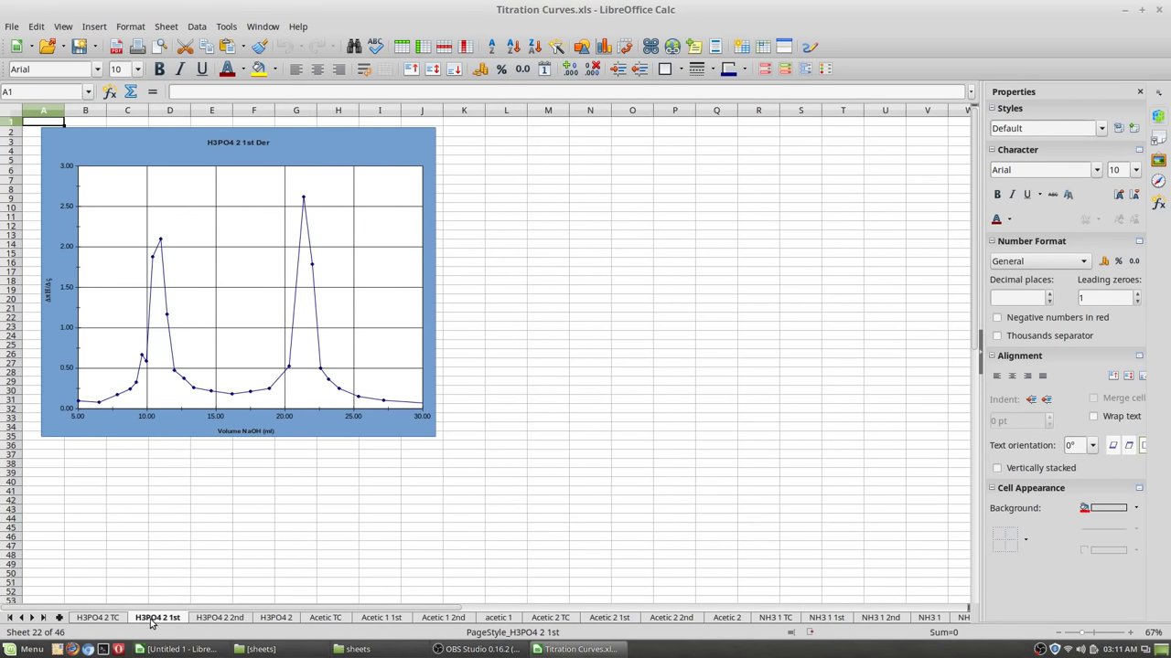
{"action": "left_click", "coordinate": [120, 620]}
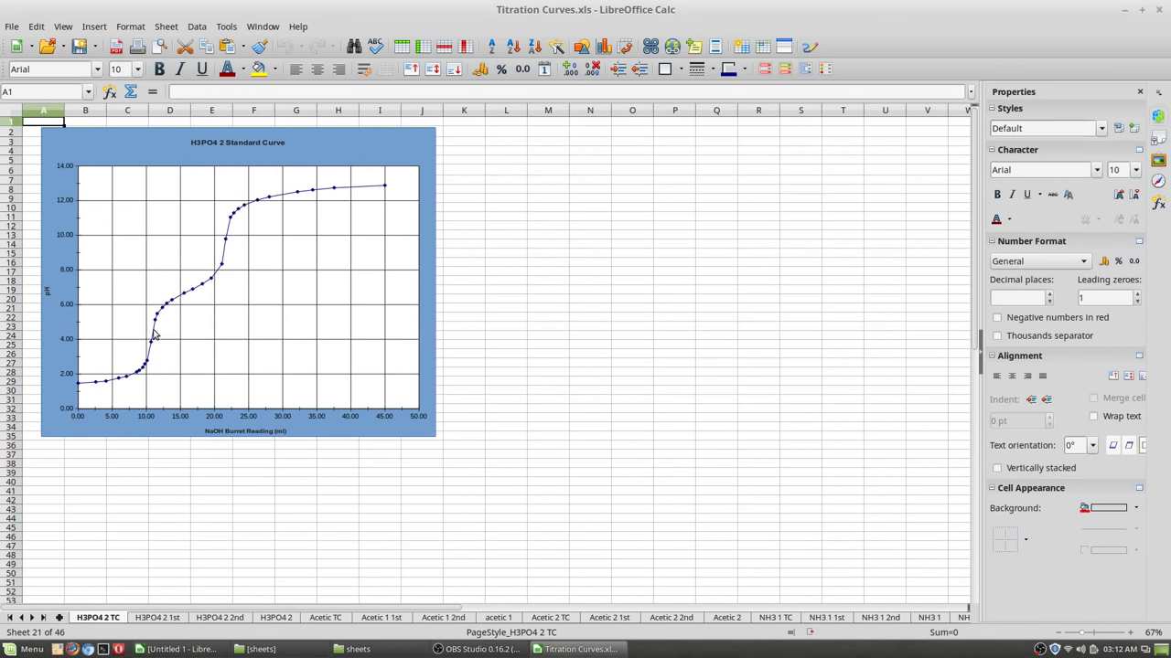
{"action": "left_click", "coordinate": [164, 619]}
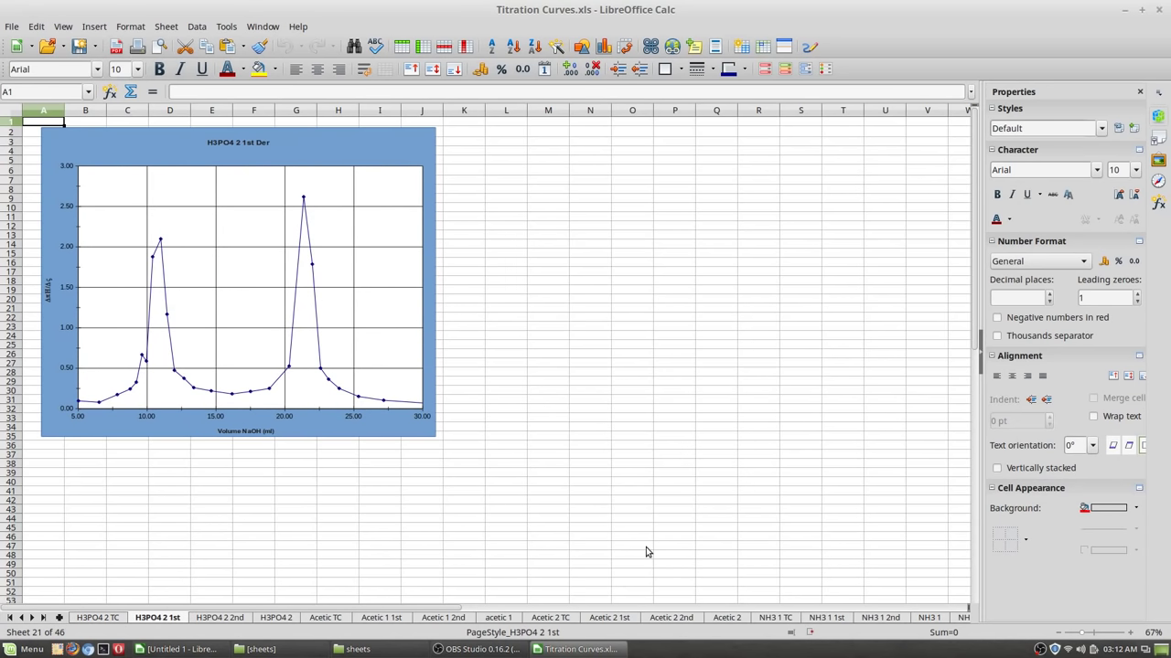
{"action": "left_click", "coordinate": [221, 619]}
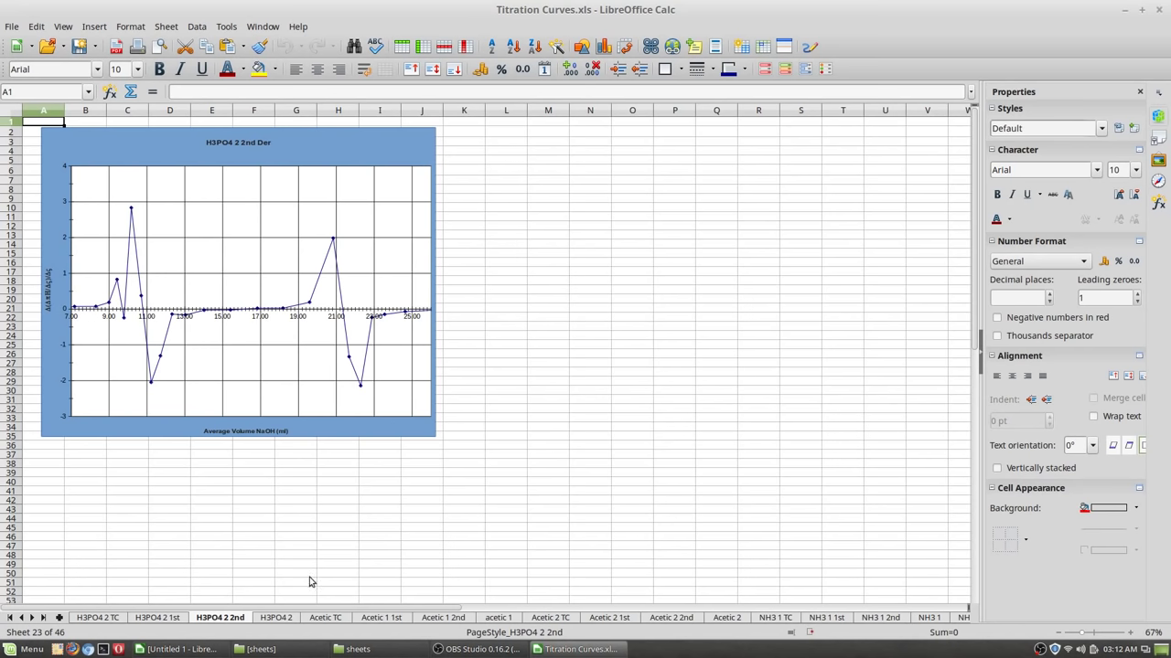
{"action": "left_click", "coordinate": [275, 619]}
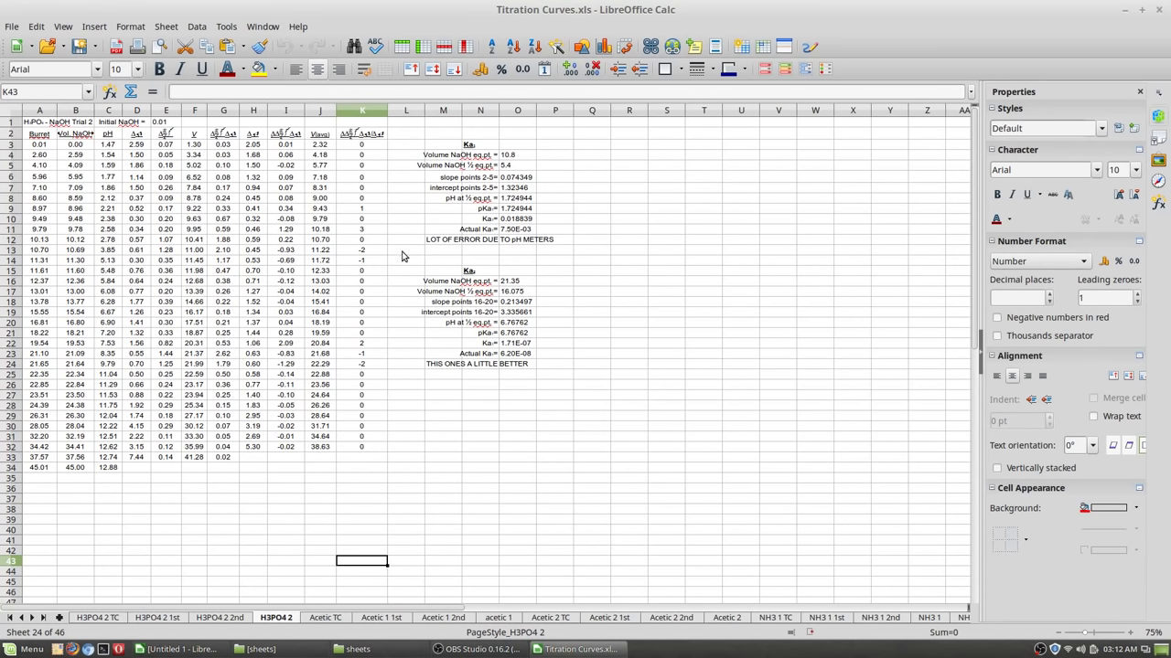
Enlarge the H3PO4 2 data sheet to 150% and look over its column headings and titration values
{"action": "left_click", "coordinate": [66, 27]}
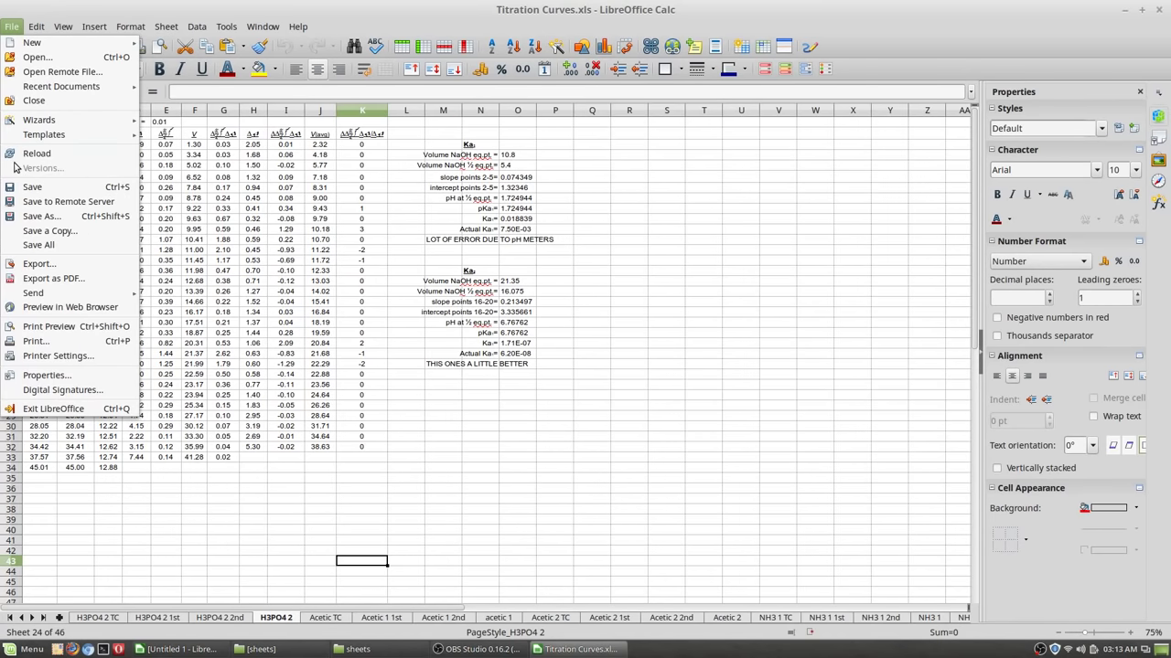
{"action": "mouse_move", "coordinate": [123, 329]}
{"action": "left_click", "coordinate": [238, 414]}
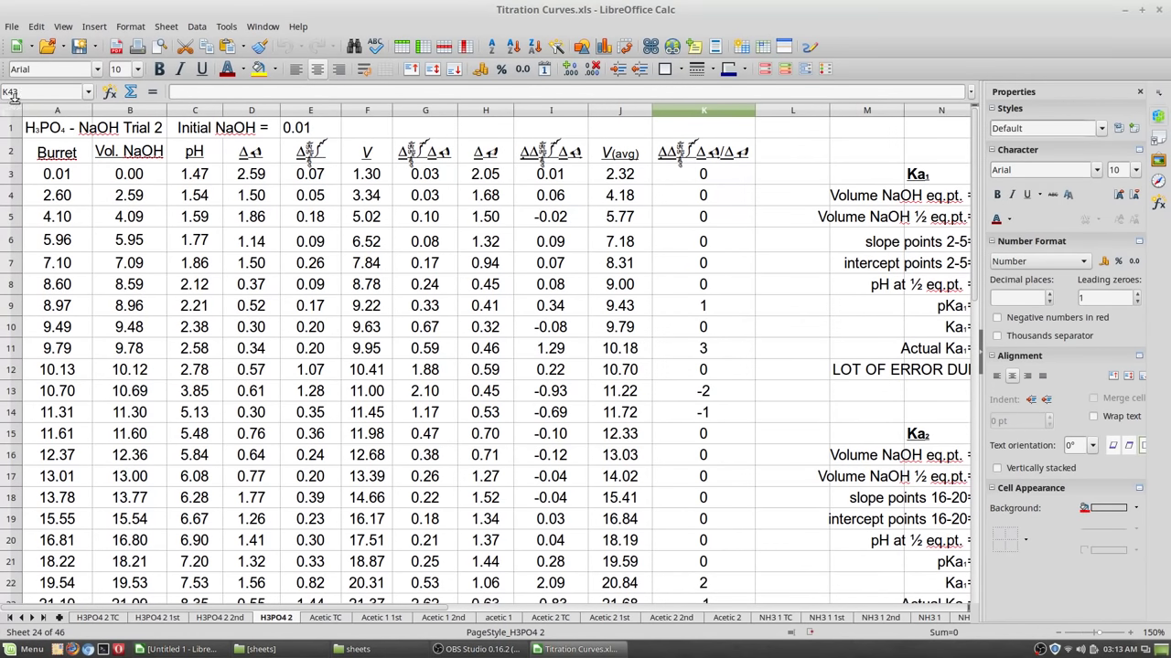
{"action": "scroll", "coordinate": [694, 400], "scroll_direction": "down", "scroll_amount": 3}
{"action": "scroll", "coordinate": [682, 397], "scroll_direction": "up", "scroll_amount": 3}
{"action": "scroll", "coordinate": [194, 419], "scroll_direction": "down", "scroll_amount": 3}
{"action": "scroll", "coordinate": [187, 421], "scroll_direction": "down", "scroll_amount": 6}
{"action": "scroll", "coordinate": [183, 421], "scroll_direction": "up", "scroll_amount": 9}
Replace the garbled characters after the delta symbol in the D2 heading with pH
{"action": "left_click", "coordinate": [254, 161]}
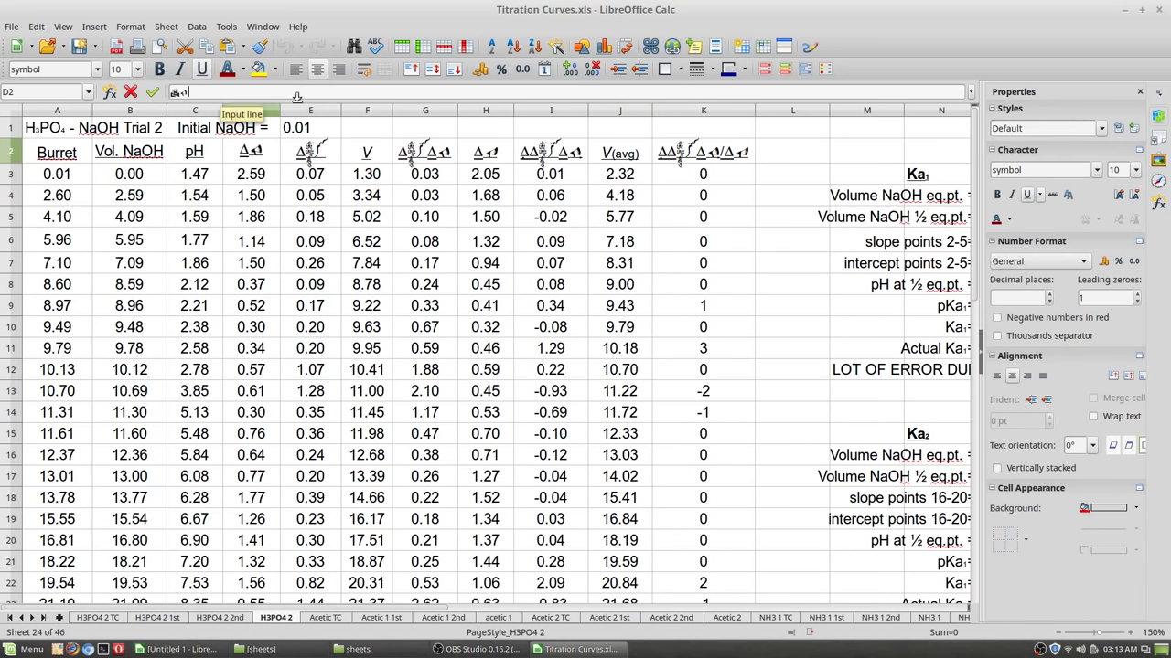
{"action": "key", "text": "F2"}
{"action": "key", "text": "Home"}
{"action": "key", "text": "End"}
{"action": "key", "text": "shift+Left"}
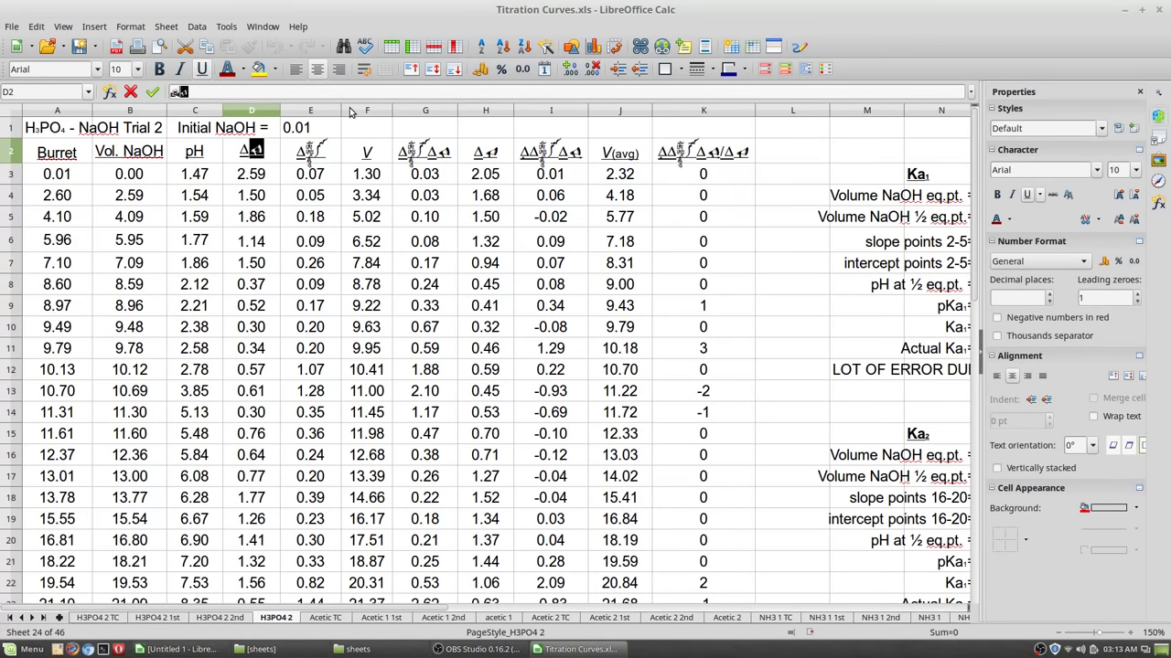
{"action": "key", "text": "BackSpace"}
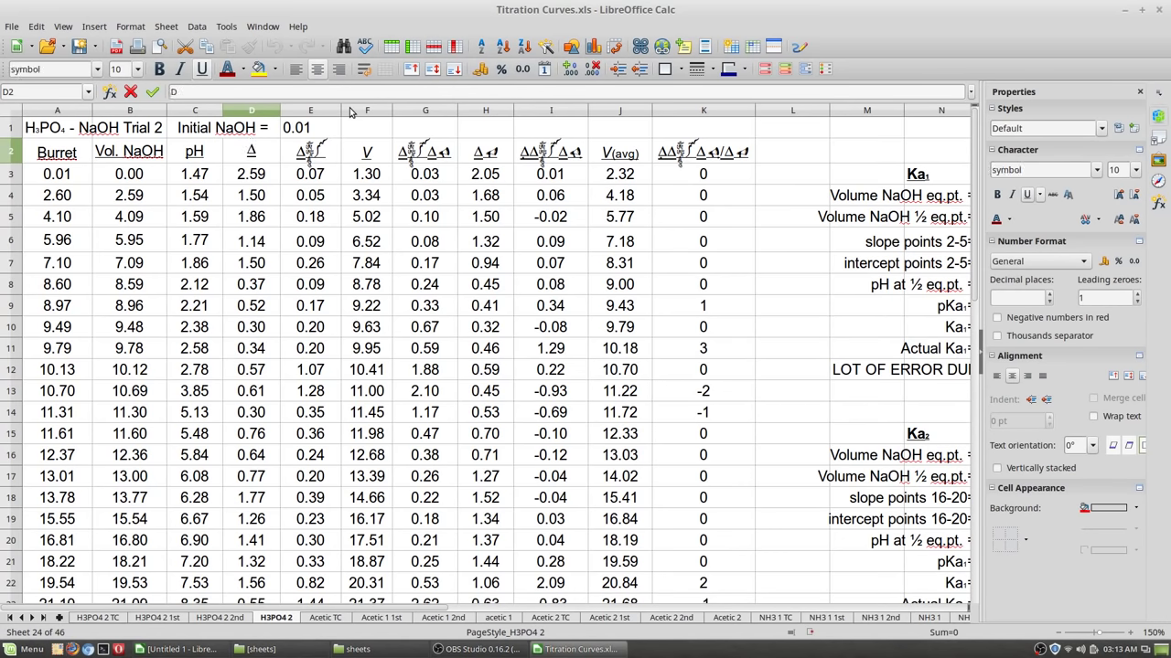
{"action": "type", "text": "pH"}
Format only the pH text in the D2 heading, trying DejaVu Serif Condensed and settling on the Andale Mono font
{"action": "key", "text": "shift+Right"}
{"action": "key", "text": "shift+Right"}
{"action": "key", "text": "shift+Right"}
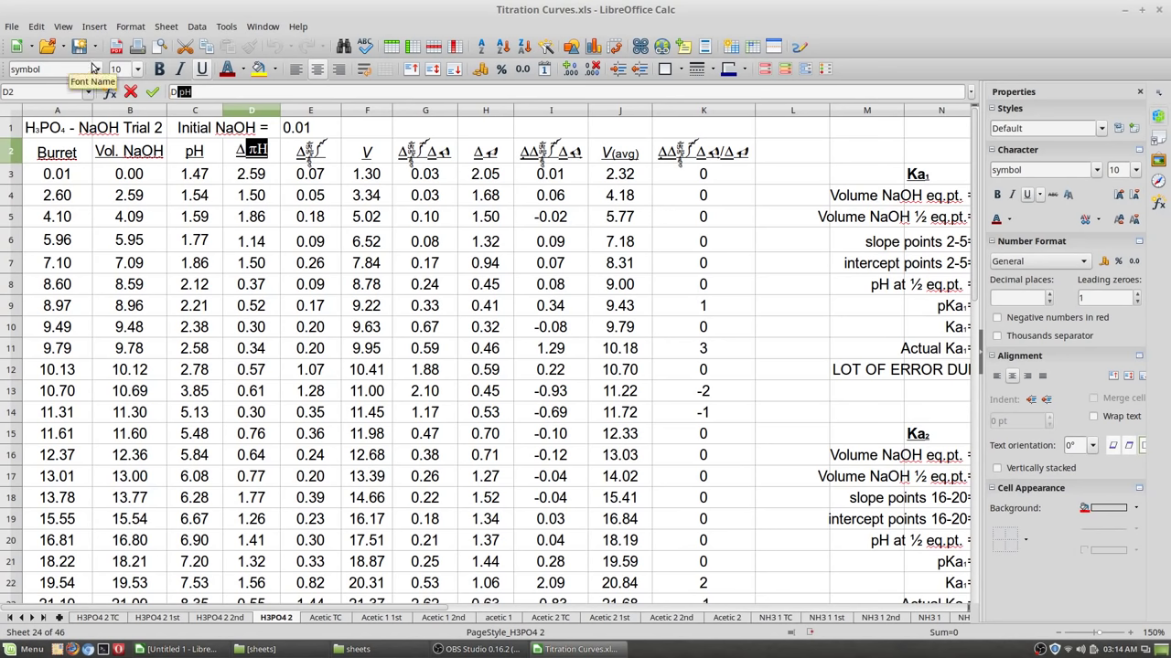
{"action": "left_click", "coordinate": [95, 70]}
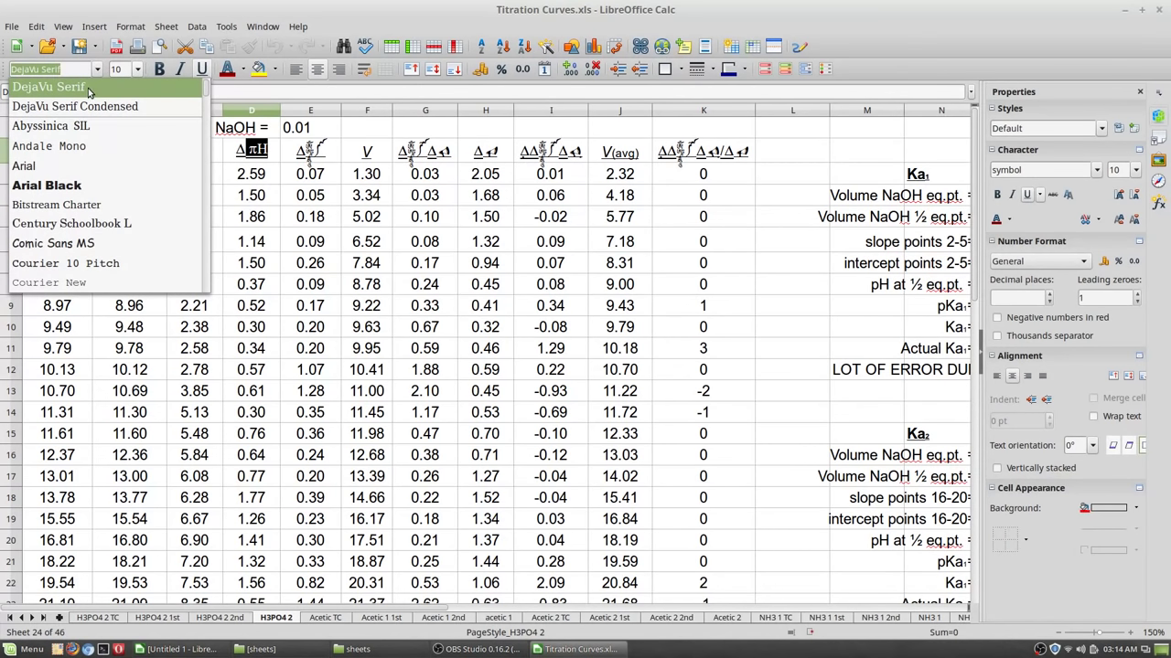
{"action": "left_click", "coordinate": [81, 108]}
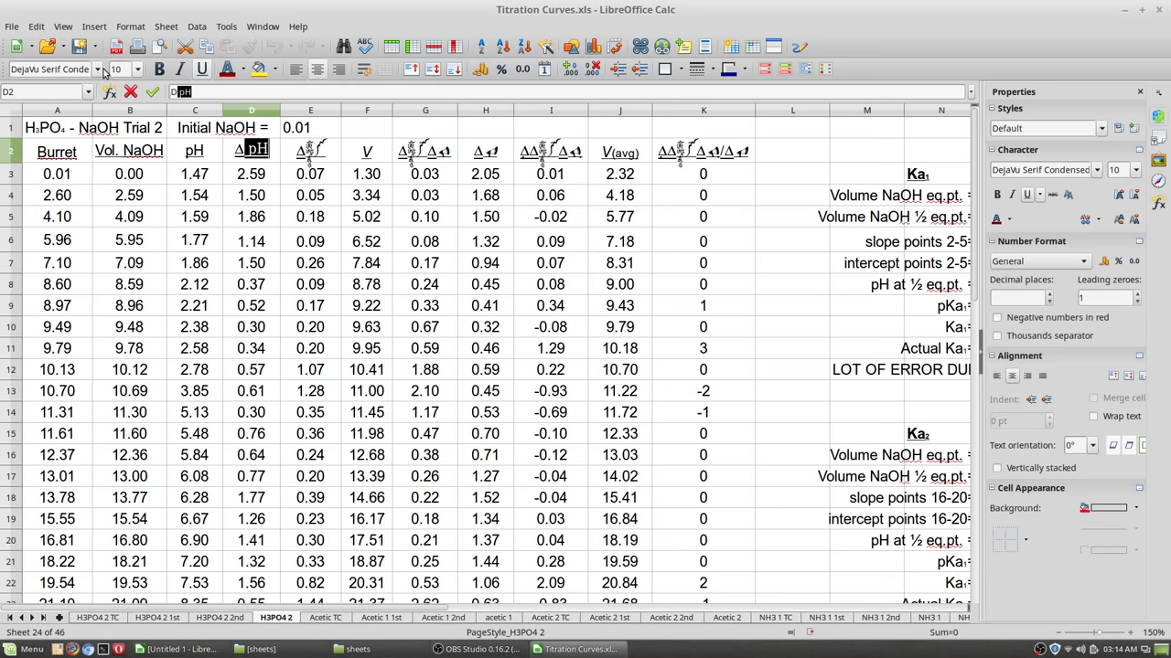
{"action": "left_click", "coordinate": [98, 70]}
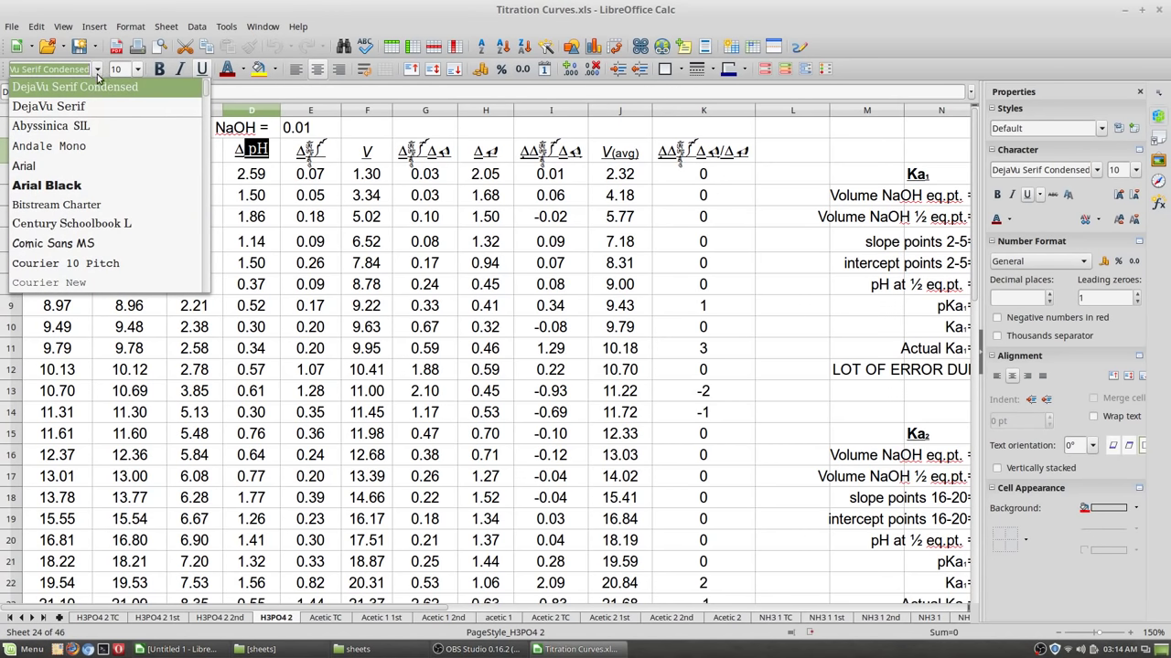
{"action": "left_click", "coordinate": [91, 150]}
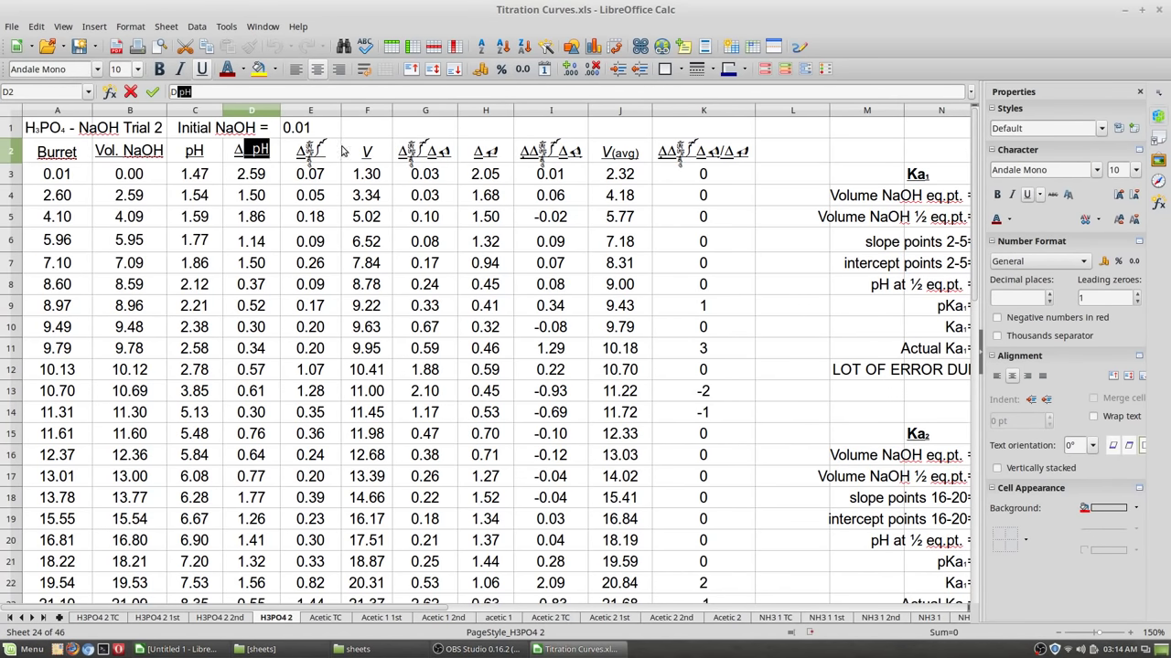
Inspect the formula in D3 to see which column its difference is calculated from, leaving the formula as it was
{"action": "left_click", "coordinate": [345, 151]}
{"action": "left_click", "coordinate": [258, 172]}
{"action": "left_click", "coordinate": [242, 91]}
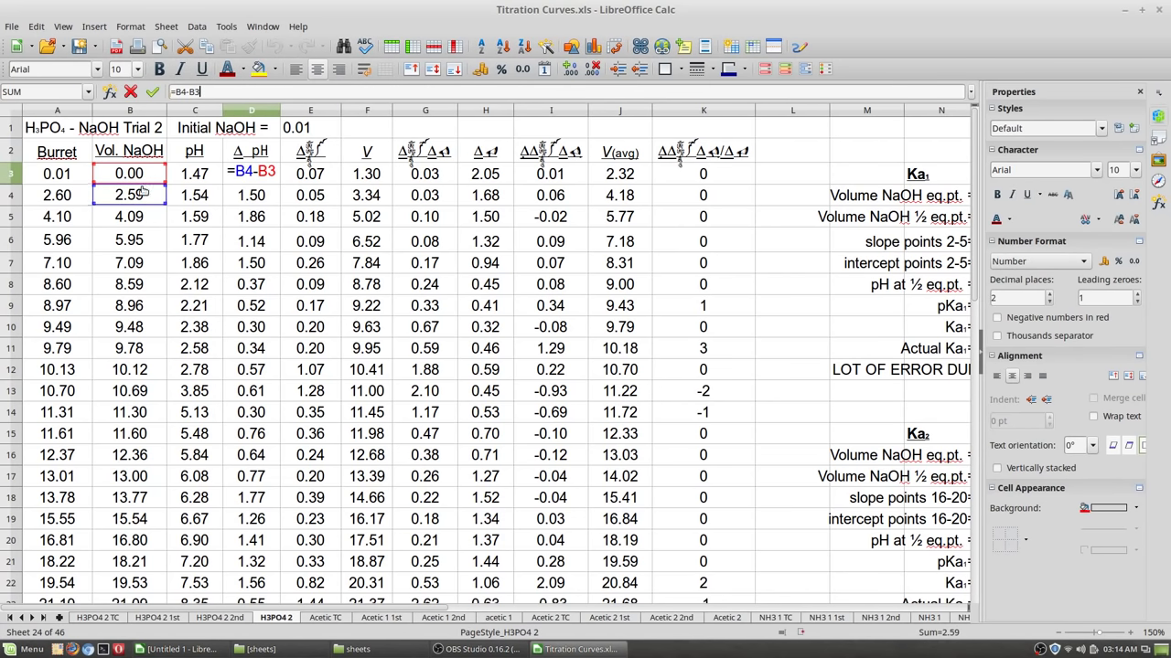
{"action": "left_click", "coordinate": [263, 153]}
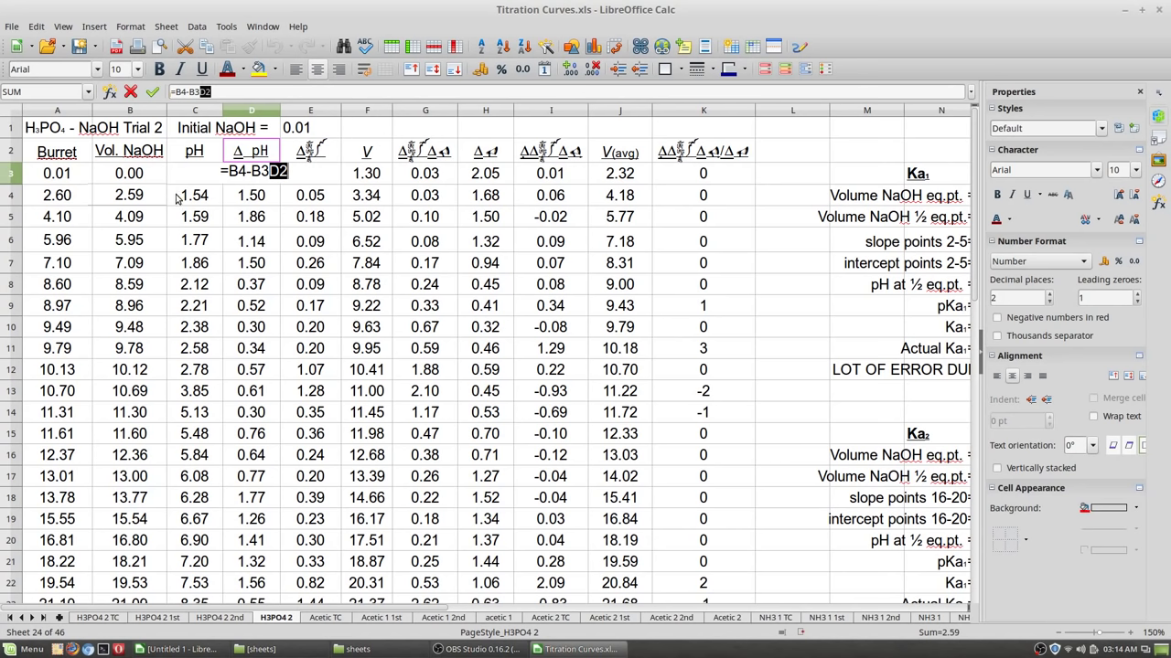
{"action": "key", "text": "BackSpace"}
{"action": "key", "text": "Return"}
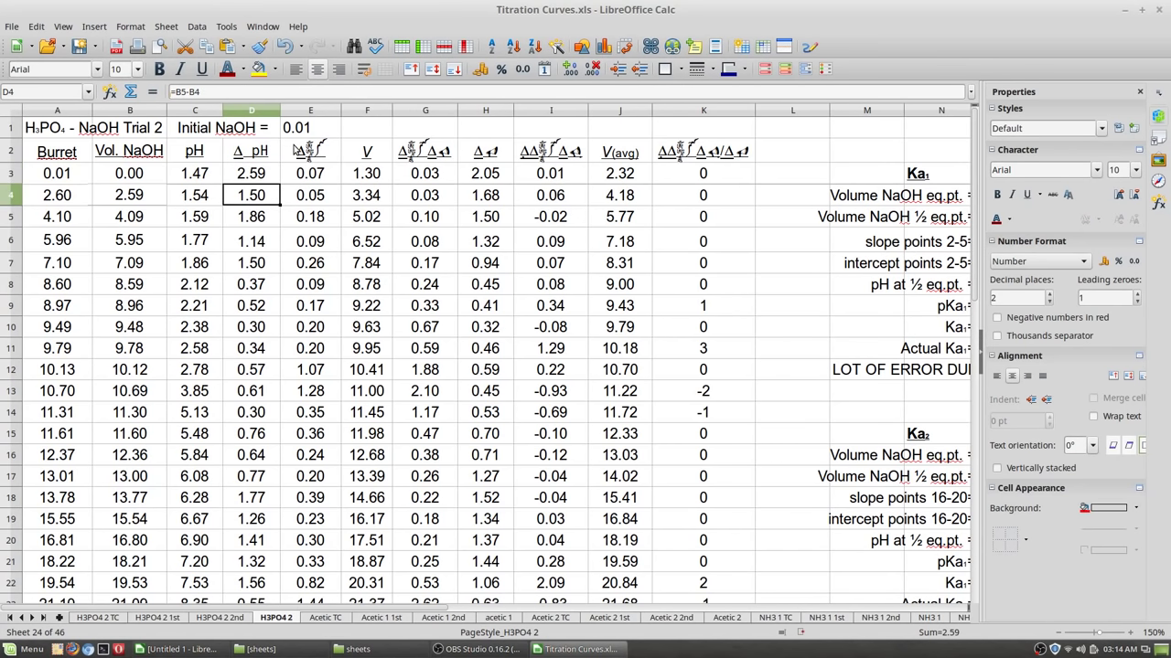
Replace pH after the delta symbol in the D2 heading with Vol
{"action": "left_click", "coordinate": [264, 156]}
{"action": "left_click", "coordinate": [251, 93]}
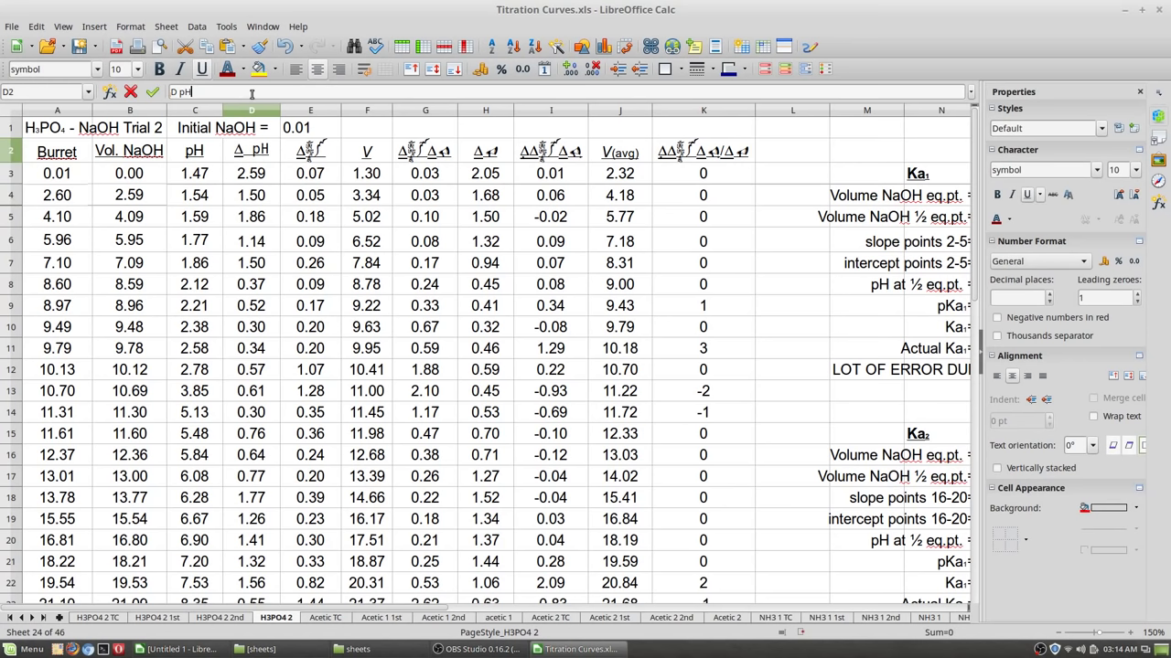
{"action": "key", "text": "BackSpace"}
{"action": "key", "text": "BackSpace"}
{"action": "type", "text": "Vol"}
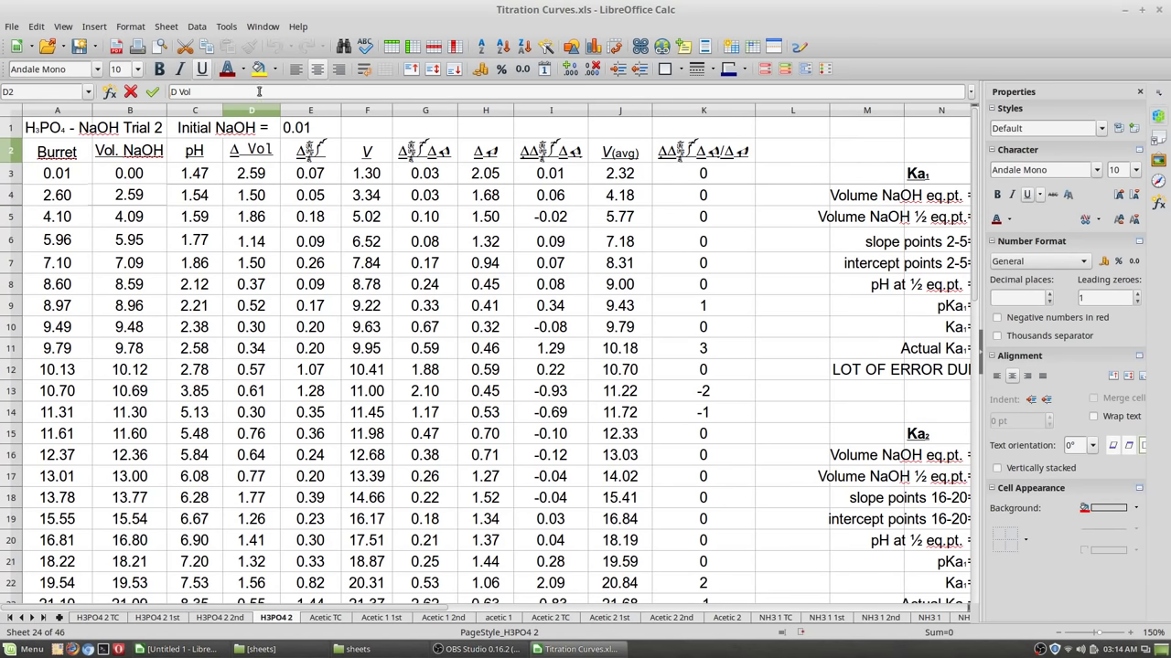
{"action": "left_click", "coordinate": [316, 155]}
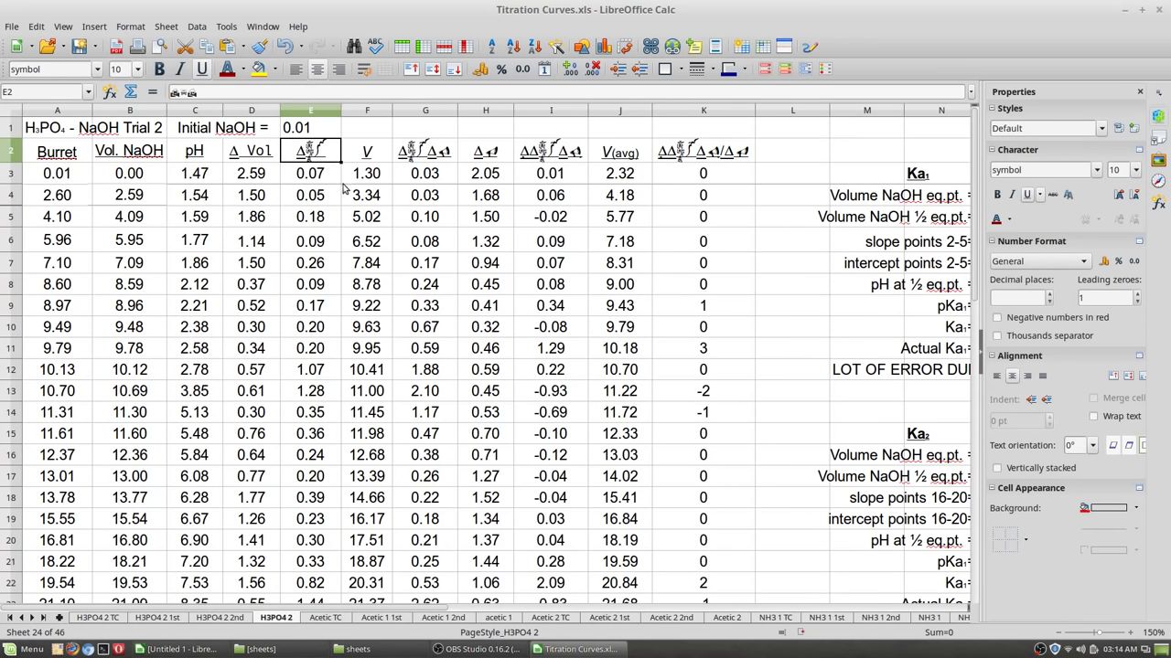
Inspect the formula in E3 to see which column its difference uses
{"action": "left_click", "coordinate": [327, 176]}
{"action": "type", "text": "=C4-C3"}
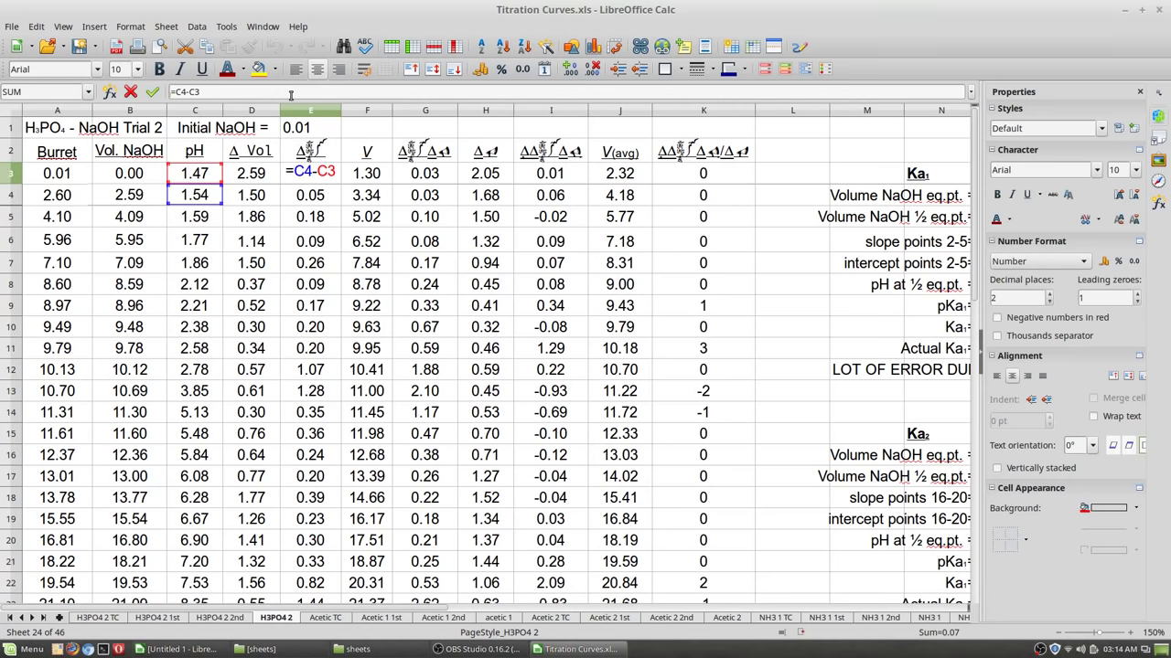
{"action": "key", "text": "Return"}
Replace the garbled E2 heading with D pH, so the D serves as the delta symbol
{"action": "key", "text": "Up"}
{"action": "key", "text": "Up"}
{"action": "left_click", "coordinate": [249, 92]}
{"action": "key", "text": "BackSpace"}
{"action": "key", "text": "BackSpace"}
{"action": "key", "text": "BackSpace"}
{"action": "type", "text": "D pH"}
Format only the pH text in the E2 heading in the Andale Mono font
{"action": "key", "text": "shift+Left"}
{"action": "key", "text": "shift+Left"}
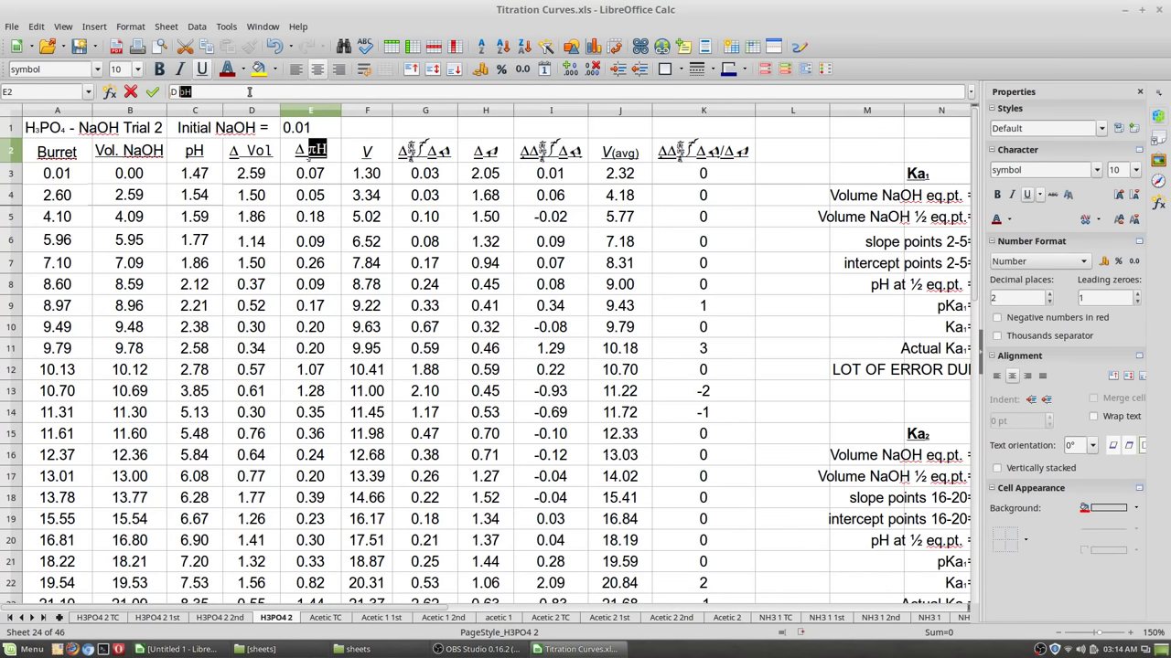
{"action": "left_click", "coordinate": [98, 70]}
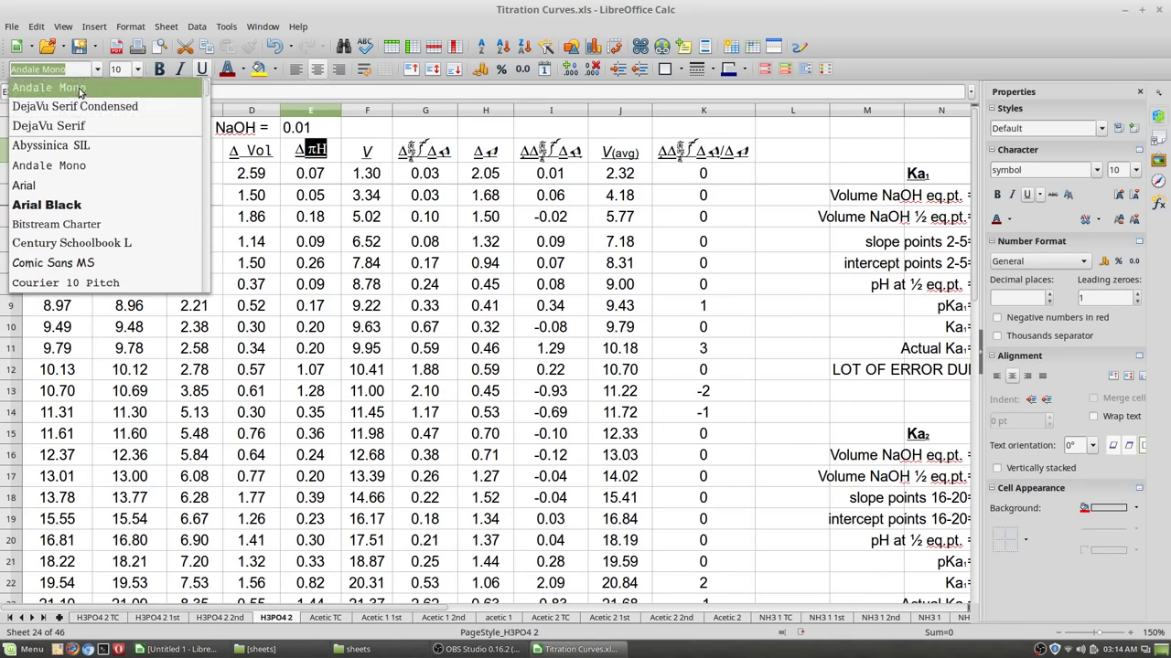
{"action": "left_click", "coordinate": [80, 89]}
{"action": "left_click", "coordinate": [388, 162]}
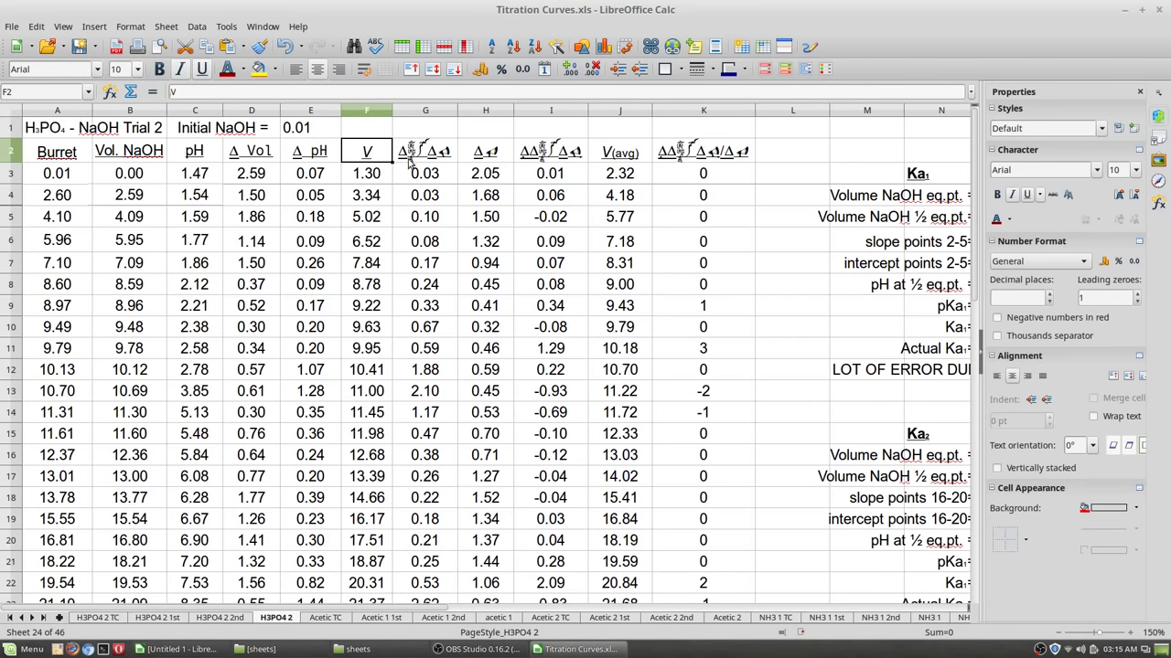
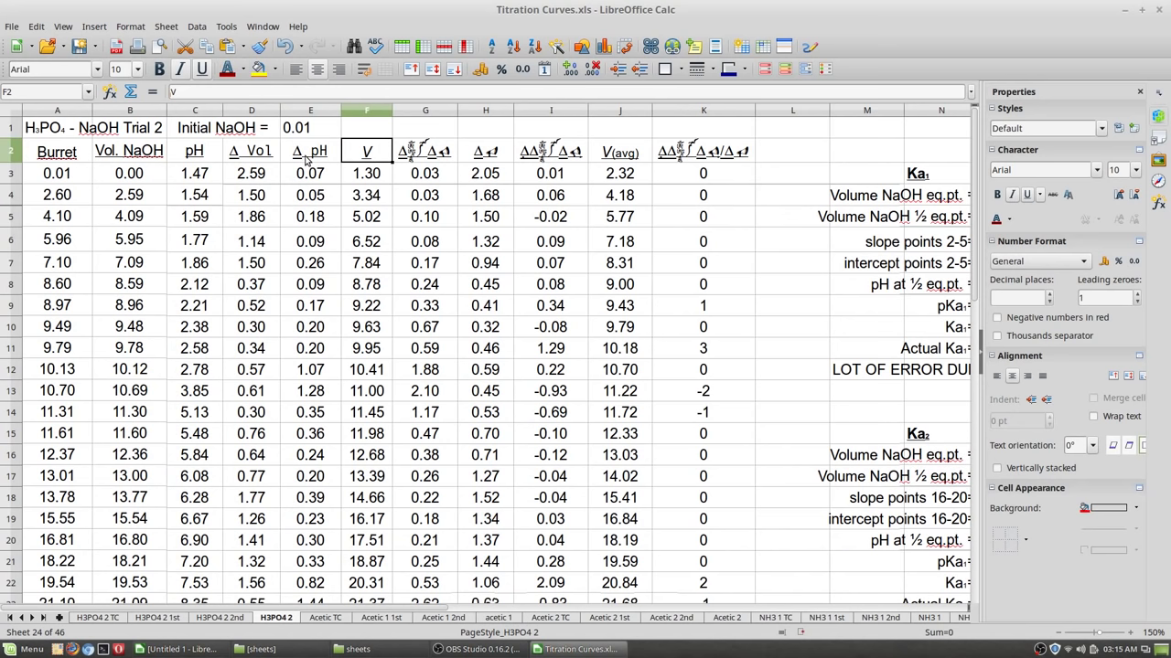
Examine the formulas in D3, E3 and F3 and the cells they reference, leaving them unchanged
{"action": "left_click", "coordinate": [308, 157]}
{"action": "left_click", "coordinate": [266, 173]}
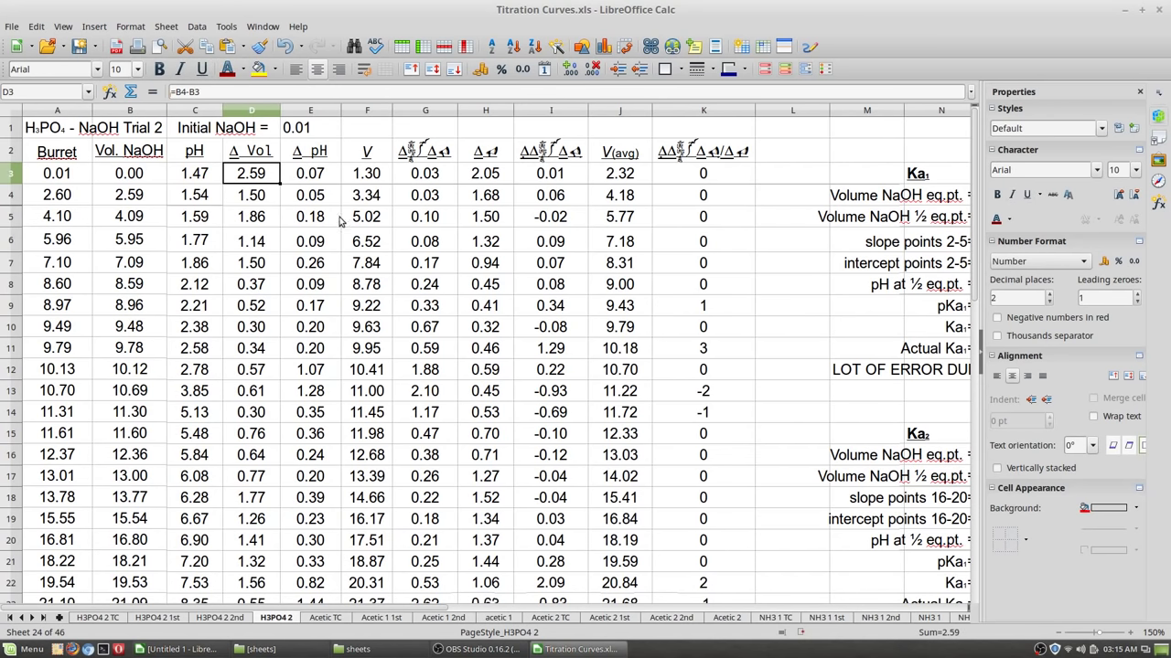
{"action": "left_click", "coordinate": [313, 180]}
{"action": "left_click", "coordinate": [297, 92]}
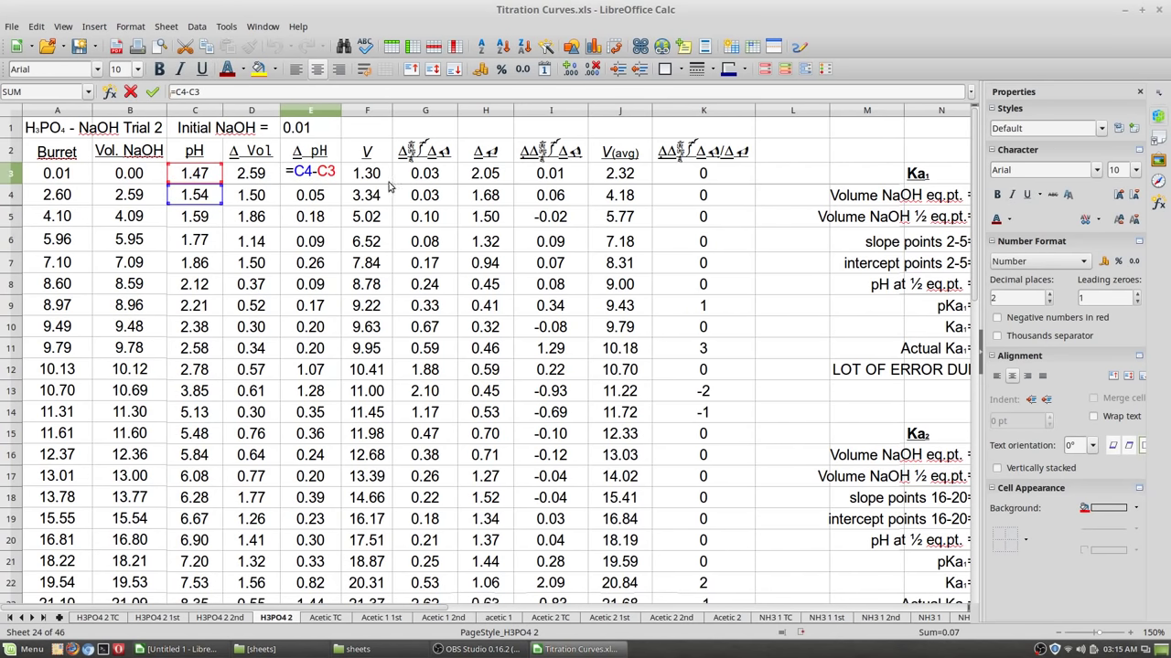
{"action": "key", "text": "Return"}
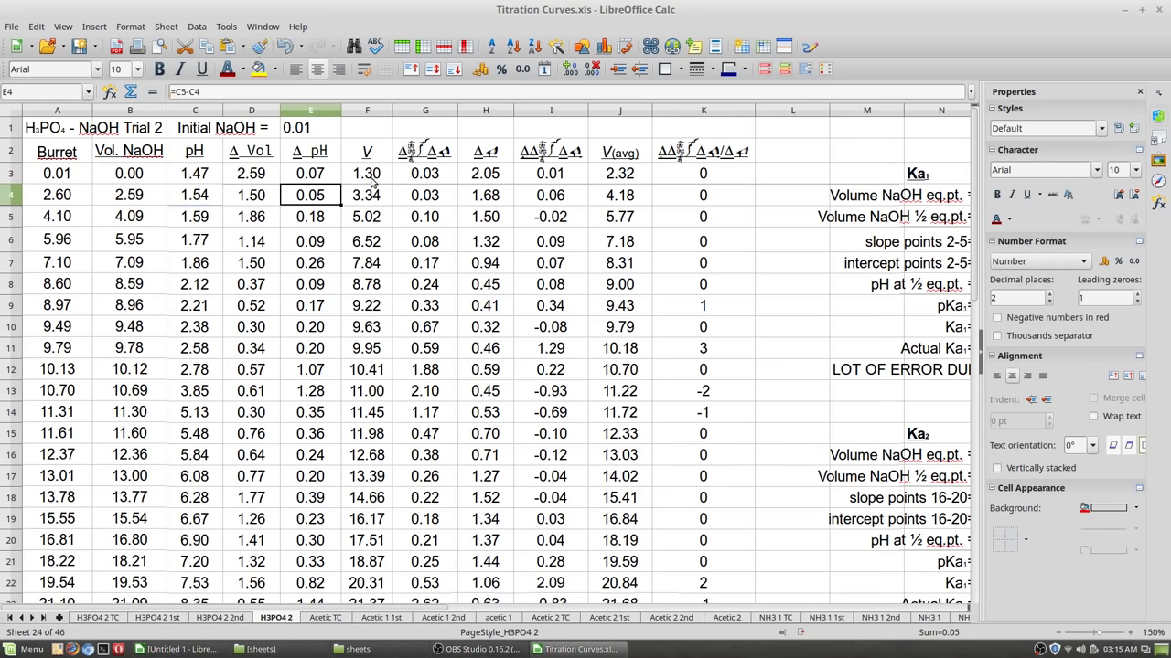
{"action": "left_click", "coordinate": [374, 178]}
{"action": "left_click", "coordinate": [338, 92]}
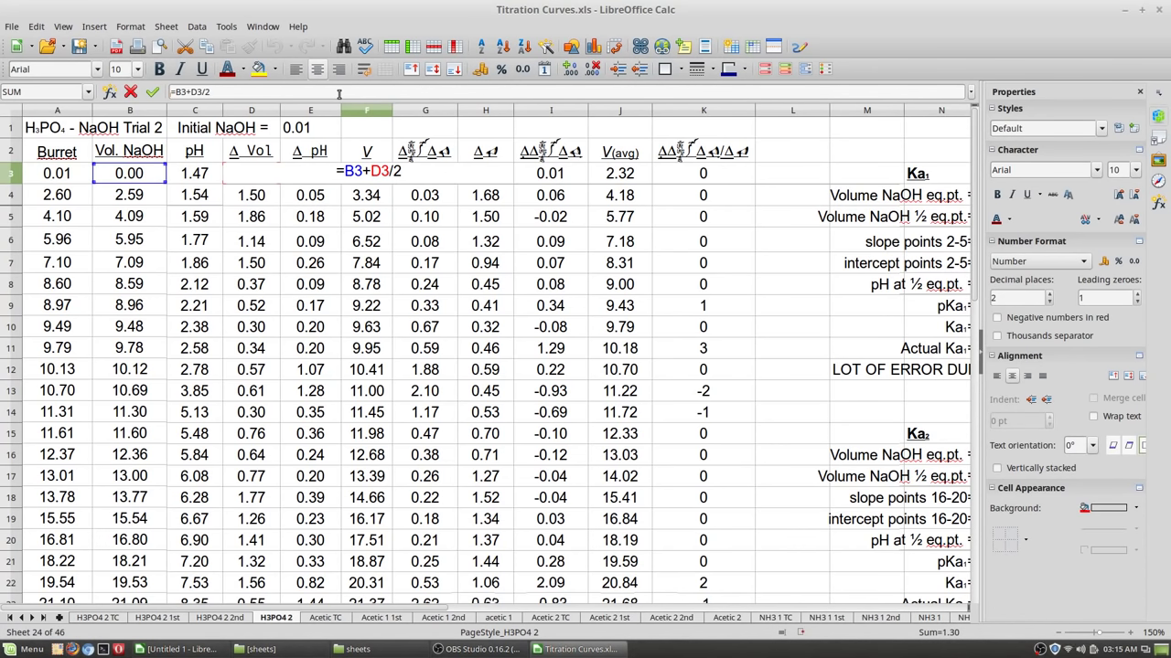
{"action": "key", "text": "Return"}
{"action": "left_click", "coordinate": [382, 175]}
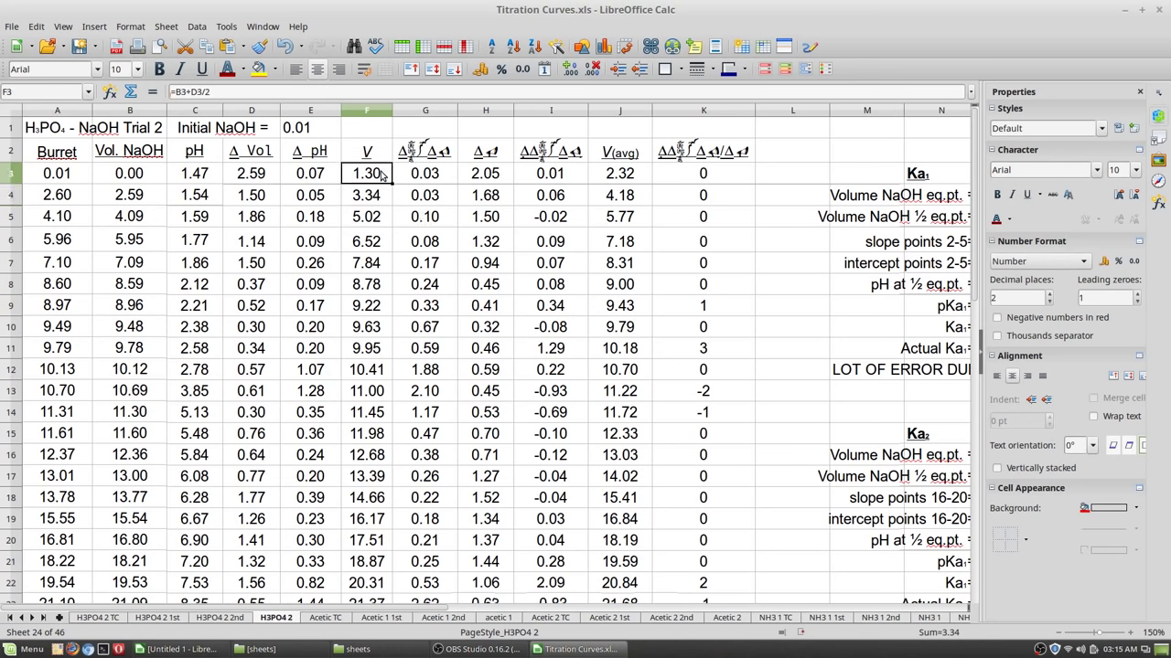
{"action": "left_click", "coordinate": [347, 88]}
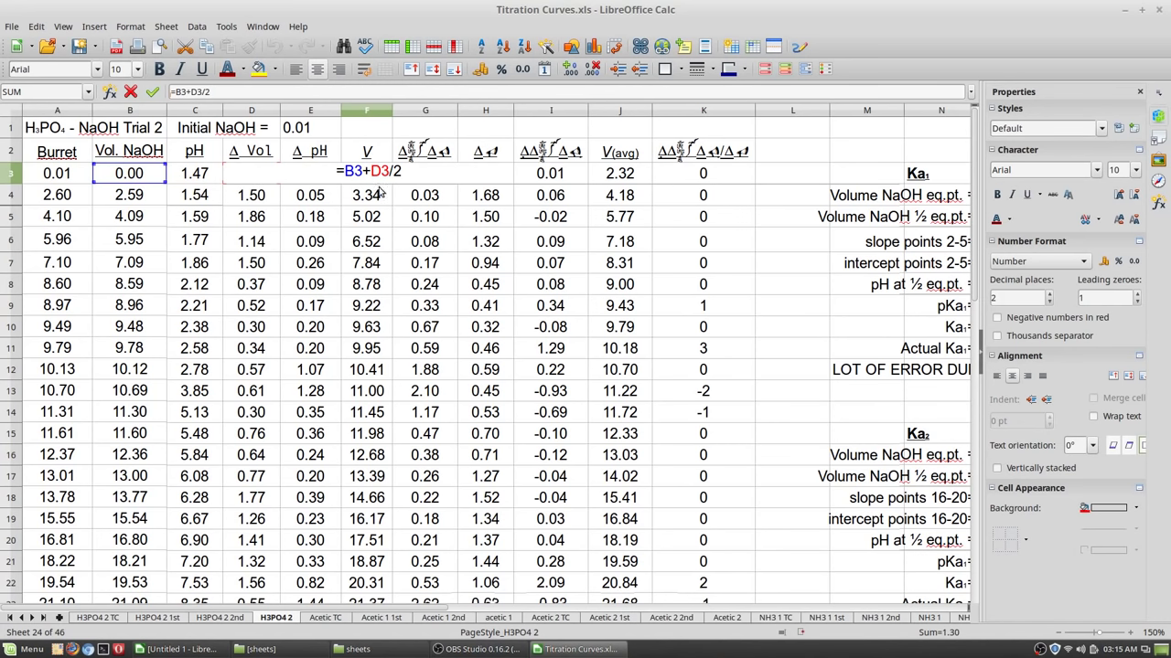
{"action": "key", "text": "Return"}
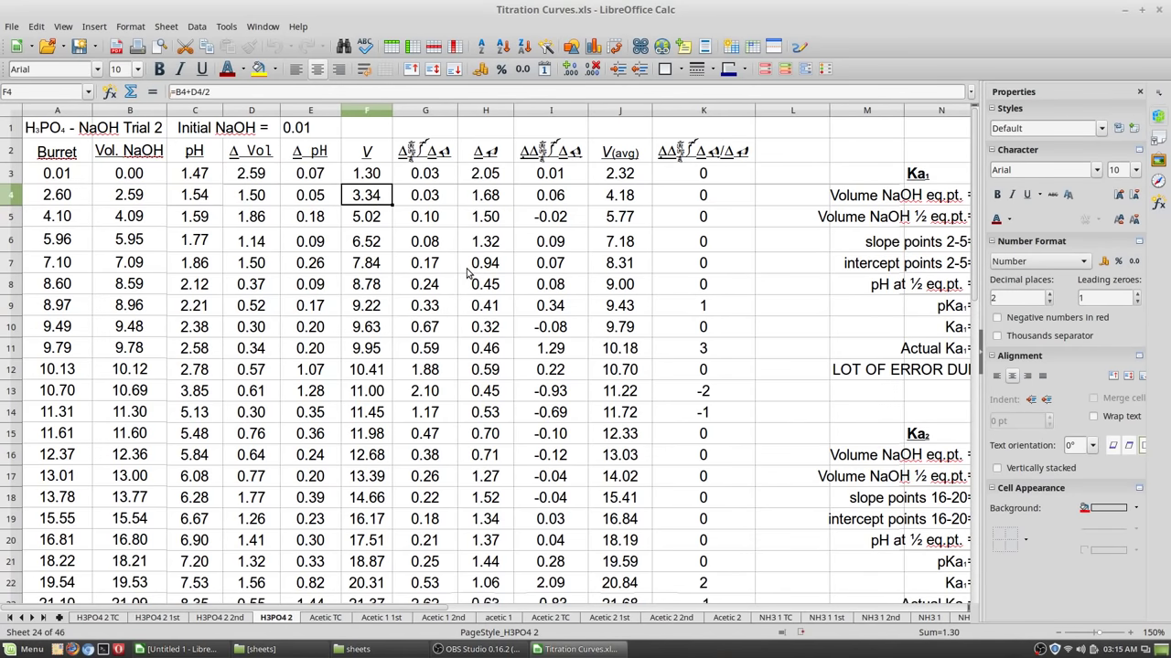
Examine the first-derivative formula in G3 and the volume difference formula in H3
{"action": "left_click", "coordinate": [433, 171]}
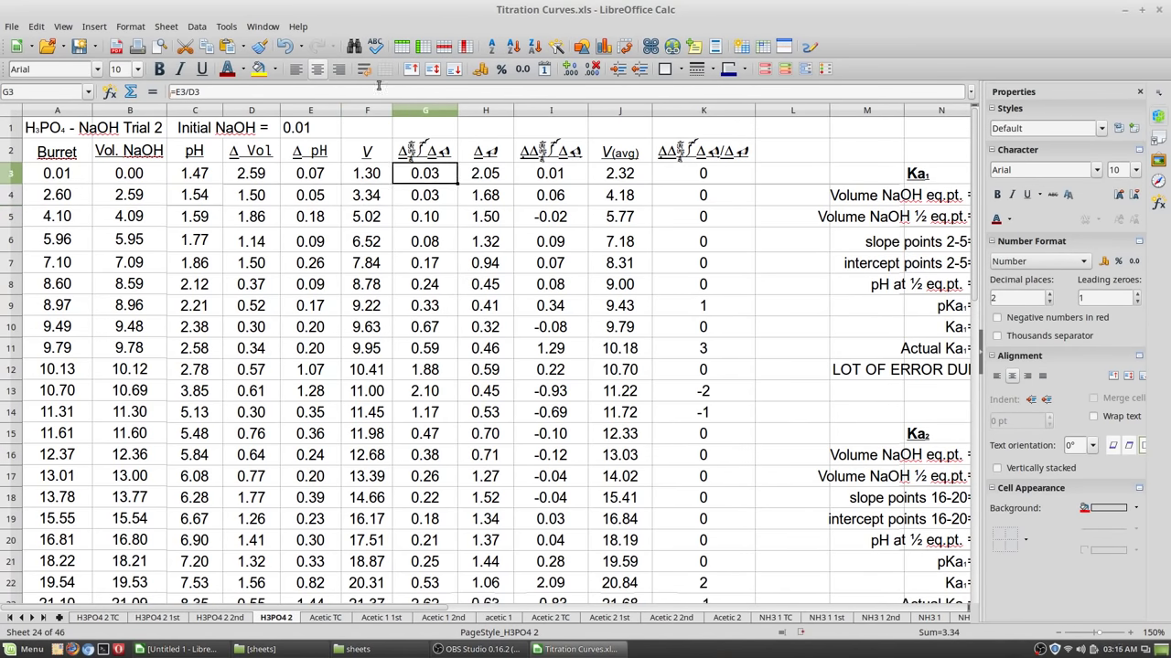
{"action": "type", "text": "=E3/D3"}
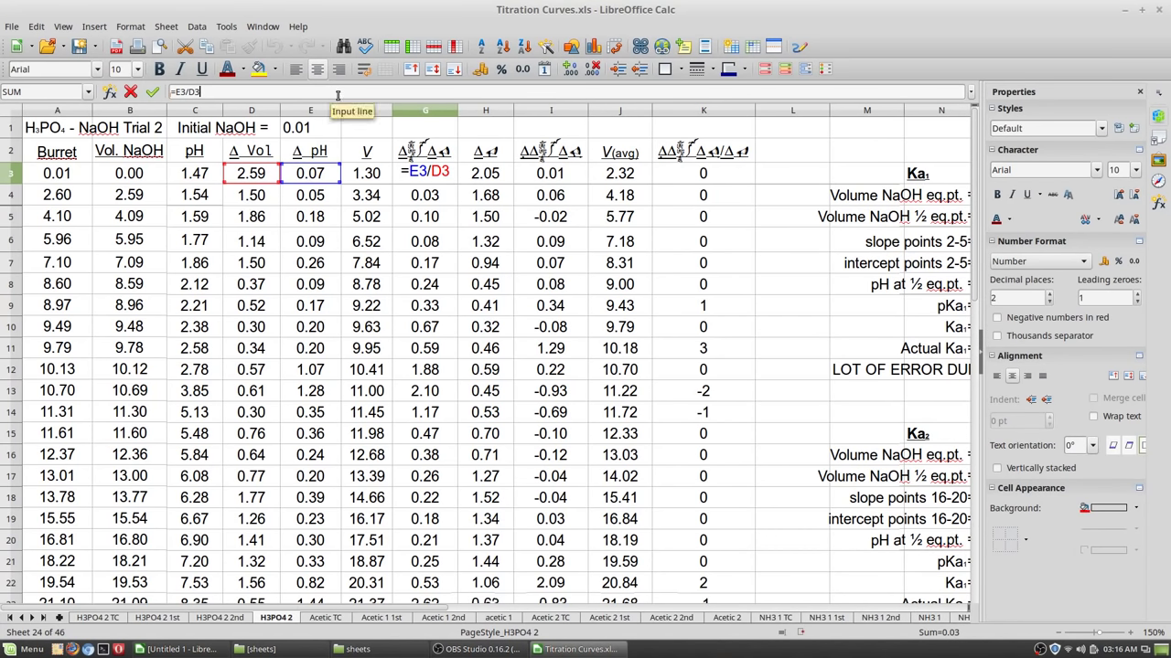
{"action": "left_click", "coordinate": [337, 95]}
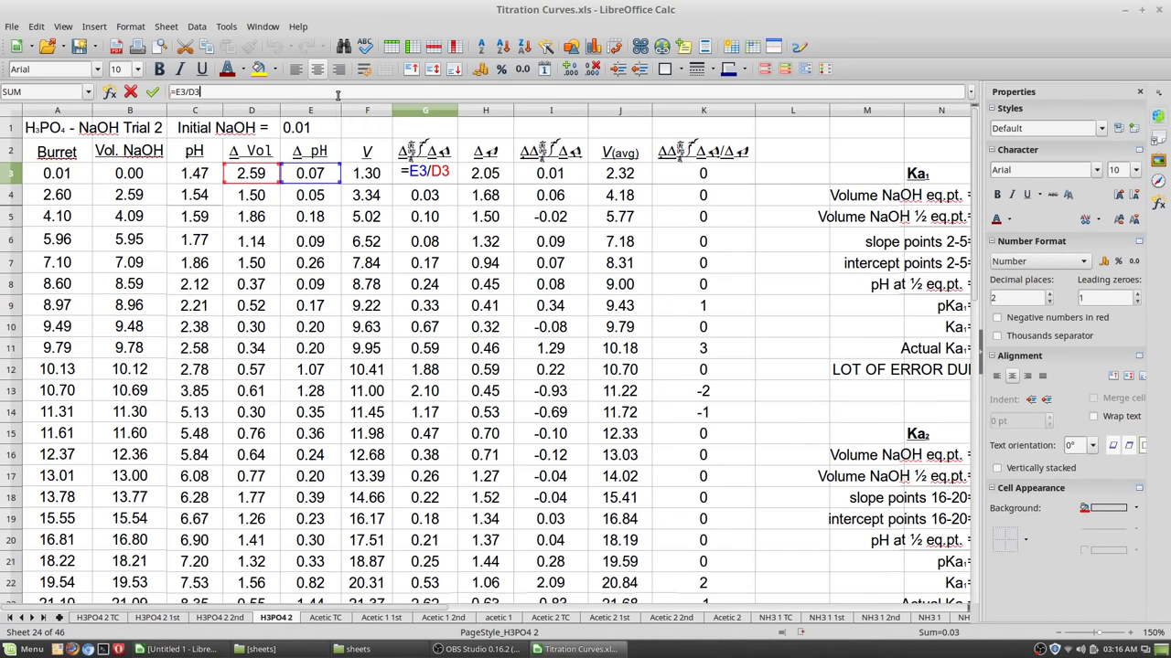
{"action": "key", "text": "Return"}
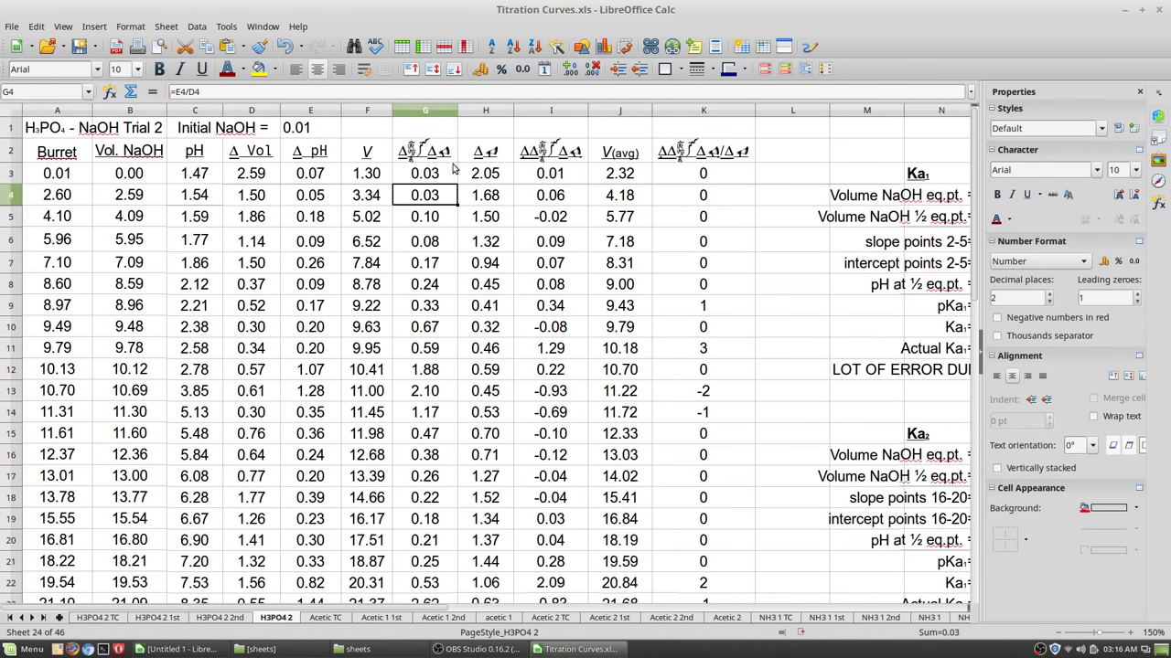
{"action": "left_click", "coordinate": [500, 174]}
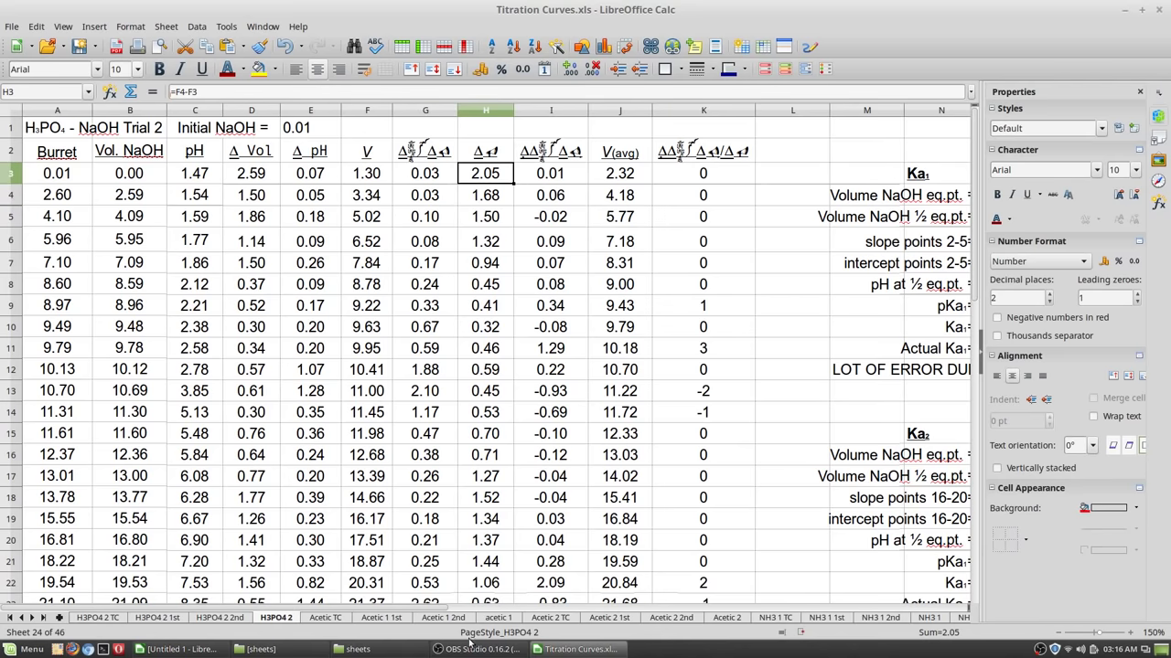
Review the second-derivative values in column K, highlighting K21:K24 and K11:K16
{"action": "scroll", "coordinate": [656, 512], "scroll_direction": "down", "scroll_amount": 2}
{"action": "scroll", "coordinate": [656, 512], "scroll_direction": "up", "scroll_amount": 2}
{"action": "scroll", "coordinate": [731, 393], "scroll_direction": "down", "scroll_amount": 6}
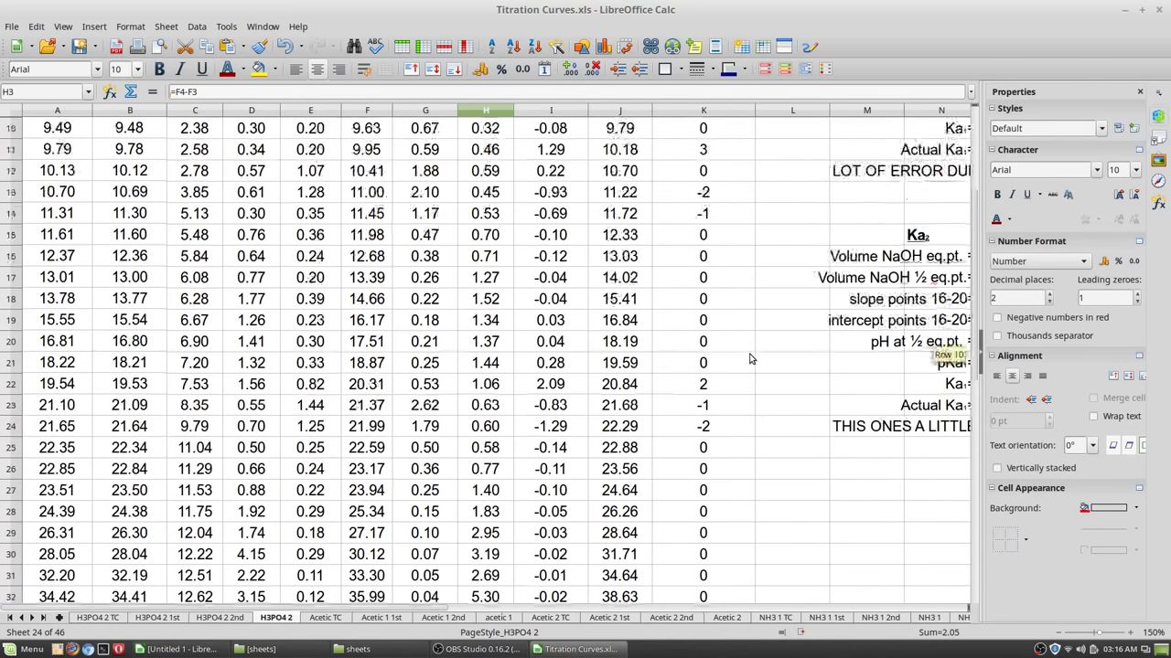
{"action": "scroll", "coordinate": [750, 358], "scroll_direction": "up", "scroll_amount": 2}
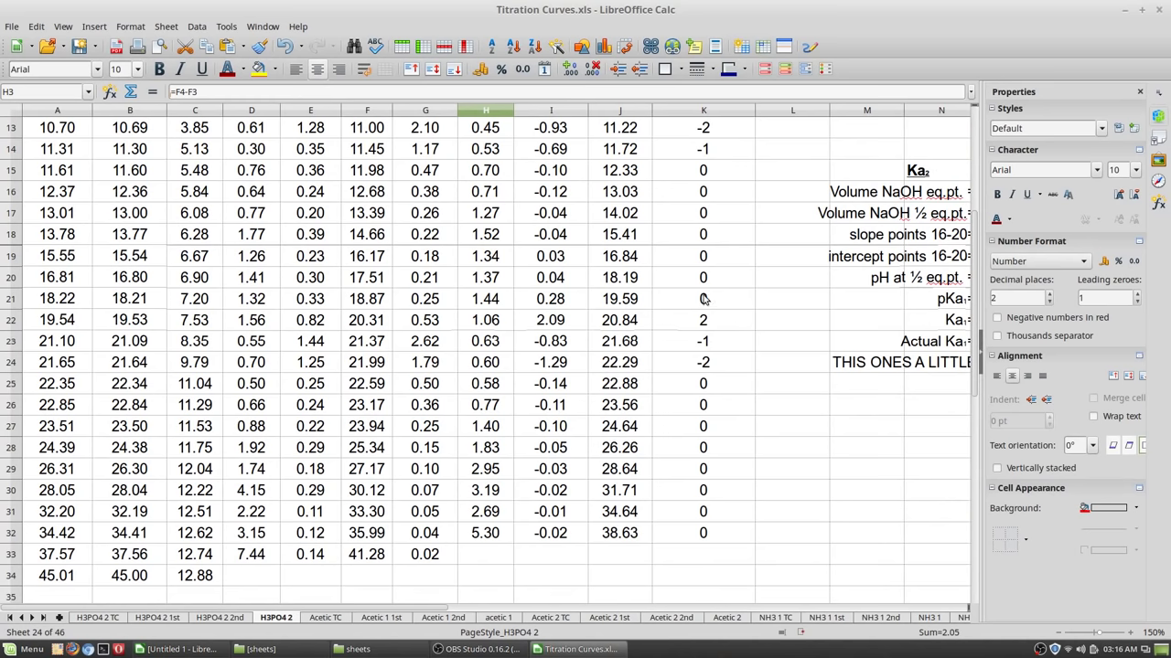
{"action": "left_click_drag", "start_coordinate": [706, 300], "coordinate": [738, 364]}
{"action": "scroll", "coordinate": [739, 345], "scroll_direction": "up", "scroll_amount": 4}
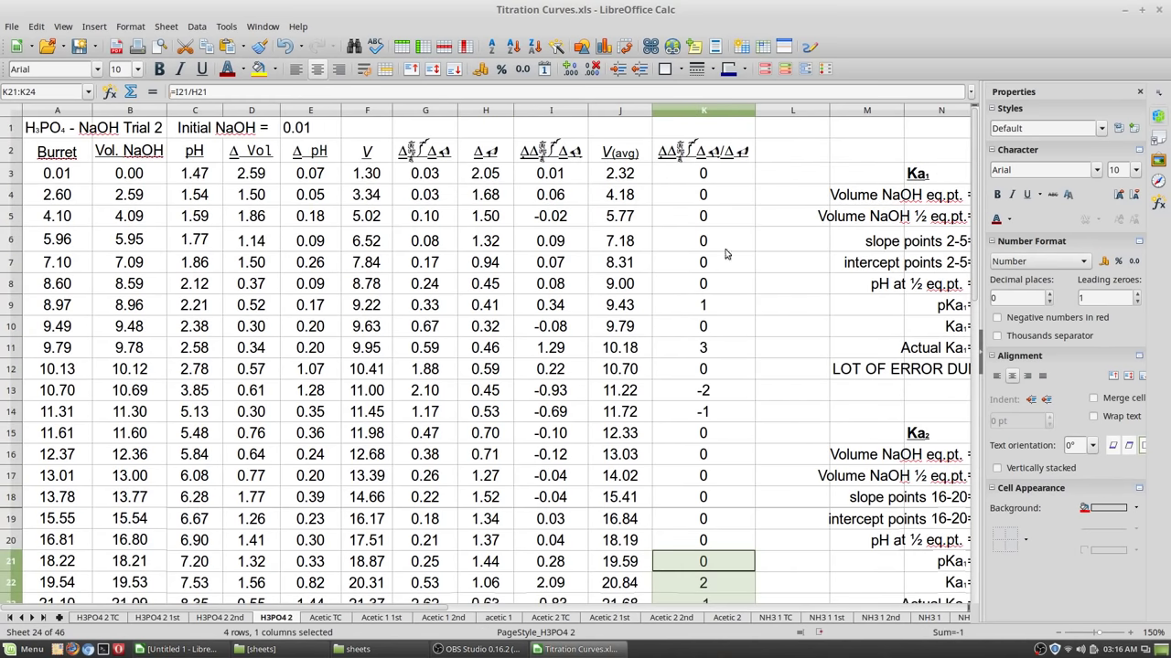
{"action": "left_click_drag", "start_coordinate": [704, 285], "coordinate": [722, 454]}
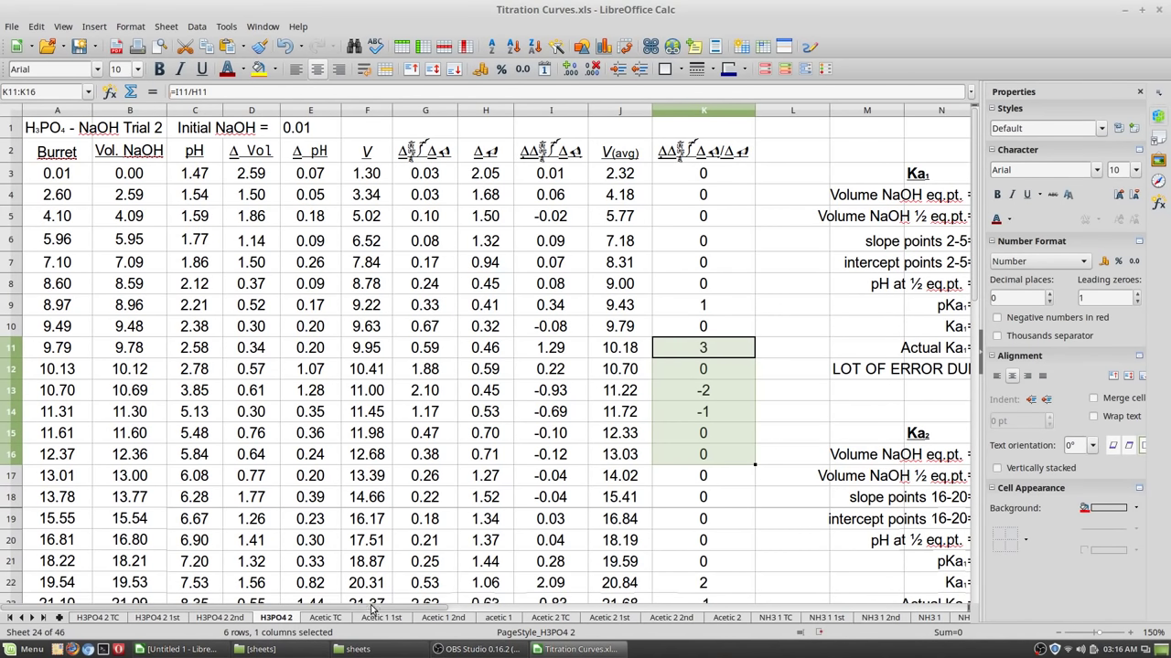
Look over the Ka₁ and Ka₂ calculations in columns M to O, including their error comments
{"action": "left_click_drag", "start_coordinate": [388, 608], "coordinate": [538, 601]}
{"action": "scroll", "coordinate": [757, 384], "scroll_direction": "down", "scroll_amount": 3}
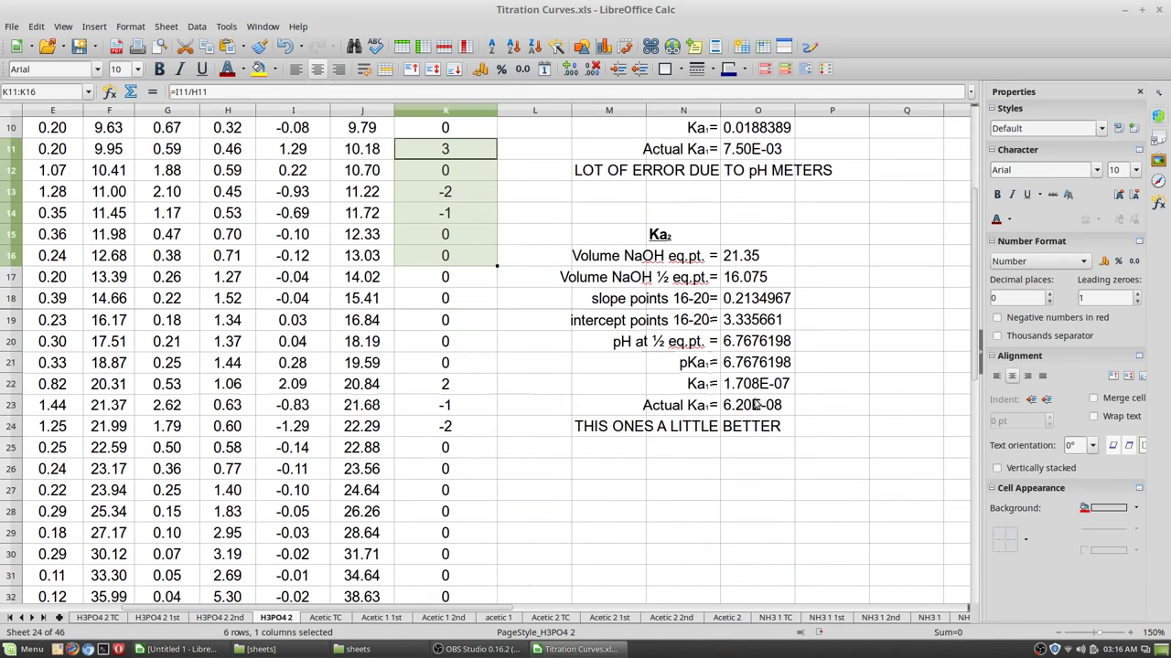
{"action": "scroll", "coordinate": [758, 402], "scroll_direction": "up", "scroll_amount": 3}
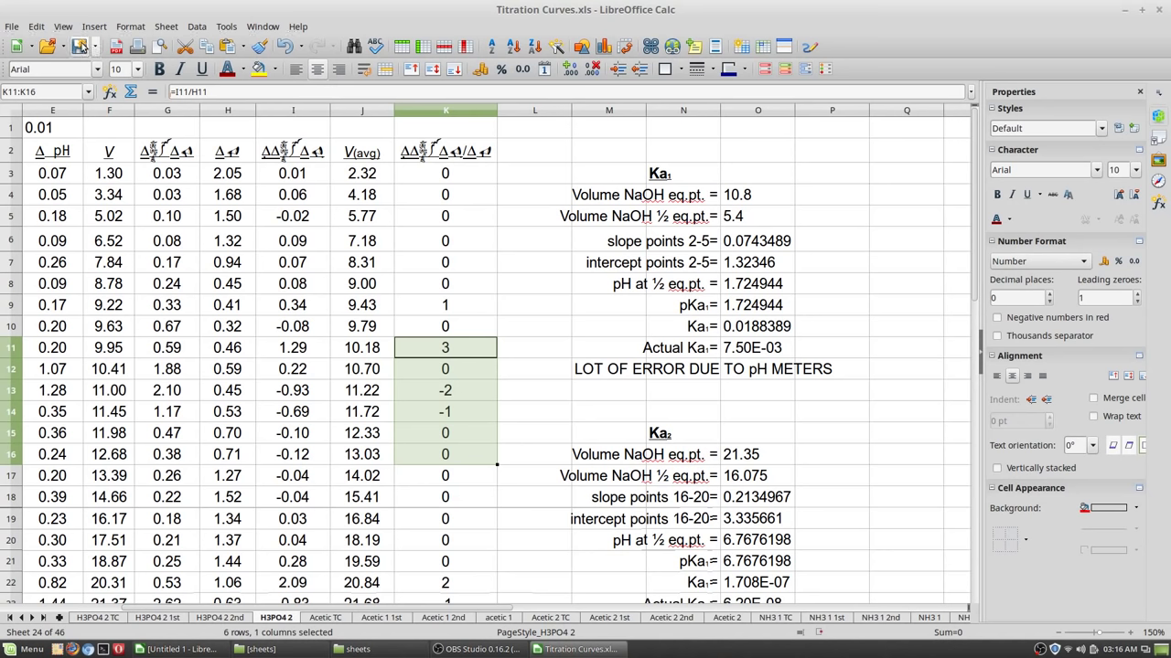
Set the H3PO4 2 data sheet's zoom to 100% and bring its first columns back into view
{"action": "left_click", "coordinate": [62, 26]}
{"action": "mouse_move", "coordinate": [123, 330]}
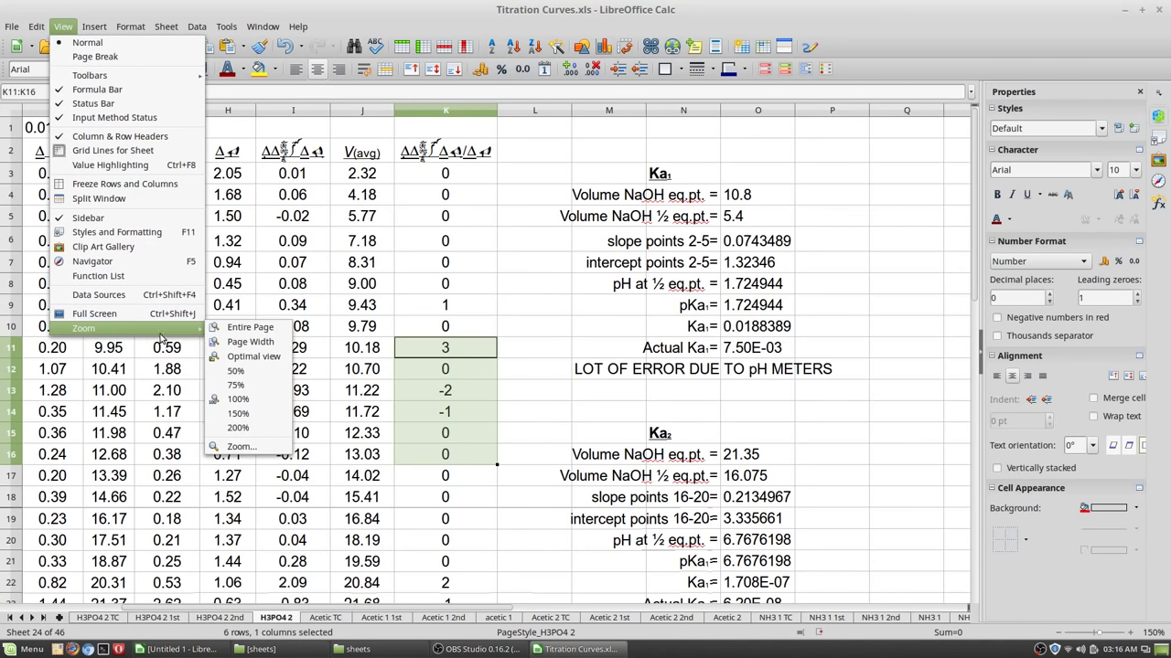
{"action": "left_click", "coordinate": [251, 401]}
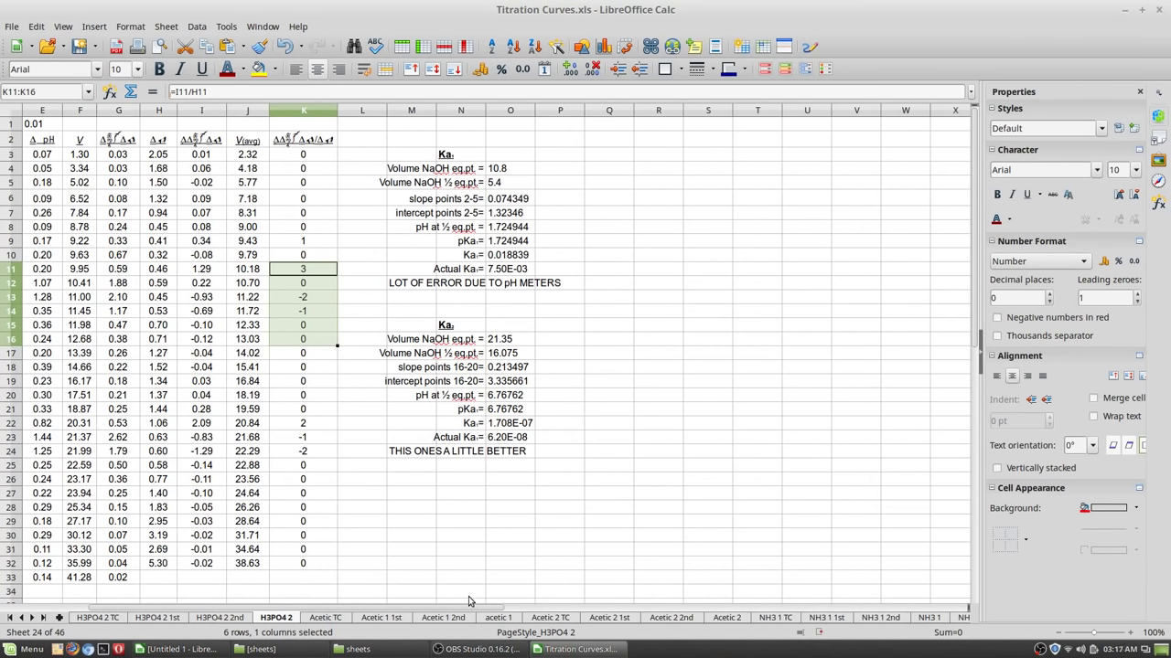
{"action": "left_click_drag", "start_coordinate": [471, 608], "coordinate": [393, 608]}
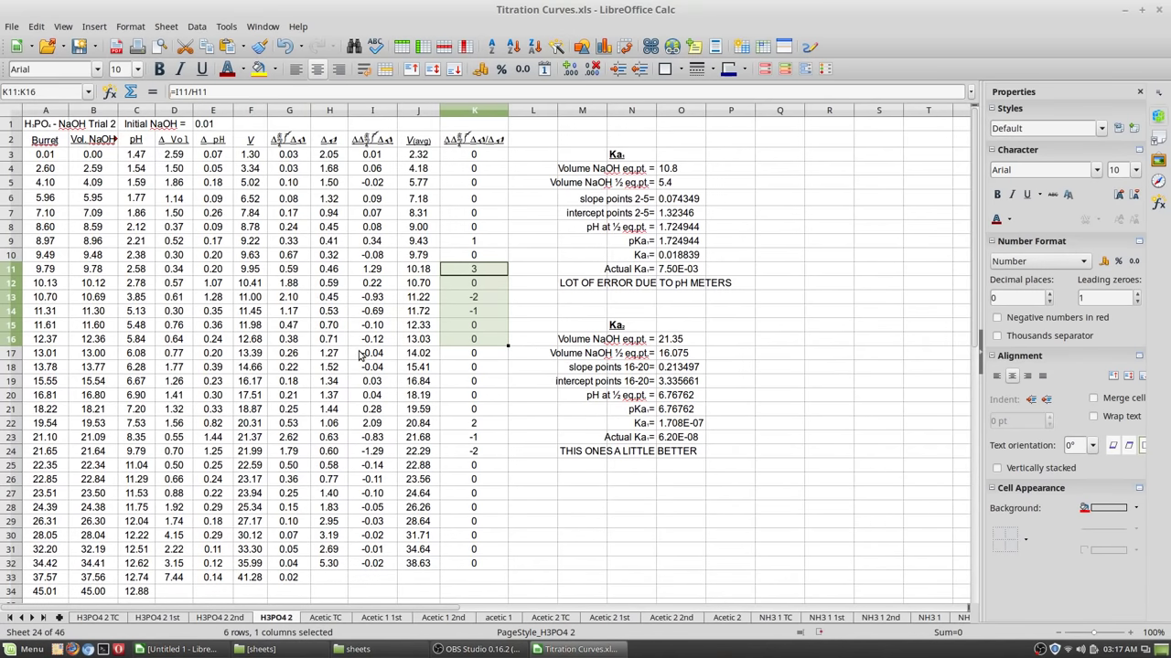
Review the H3PO4 2 standard curve and both derivative charts, ending on the H3PO4 2 data sheet
{"action": "left_click", "coordinate": [98, 618]}
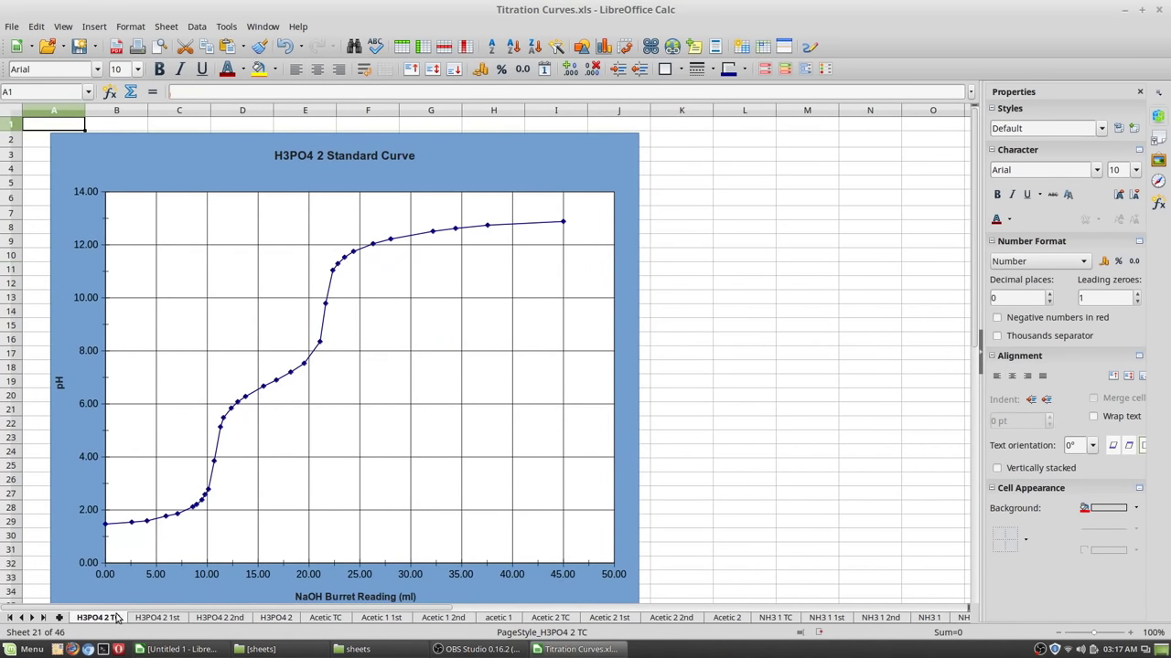
{"action": "left_click", "coordinate": [173, 620]}
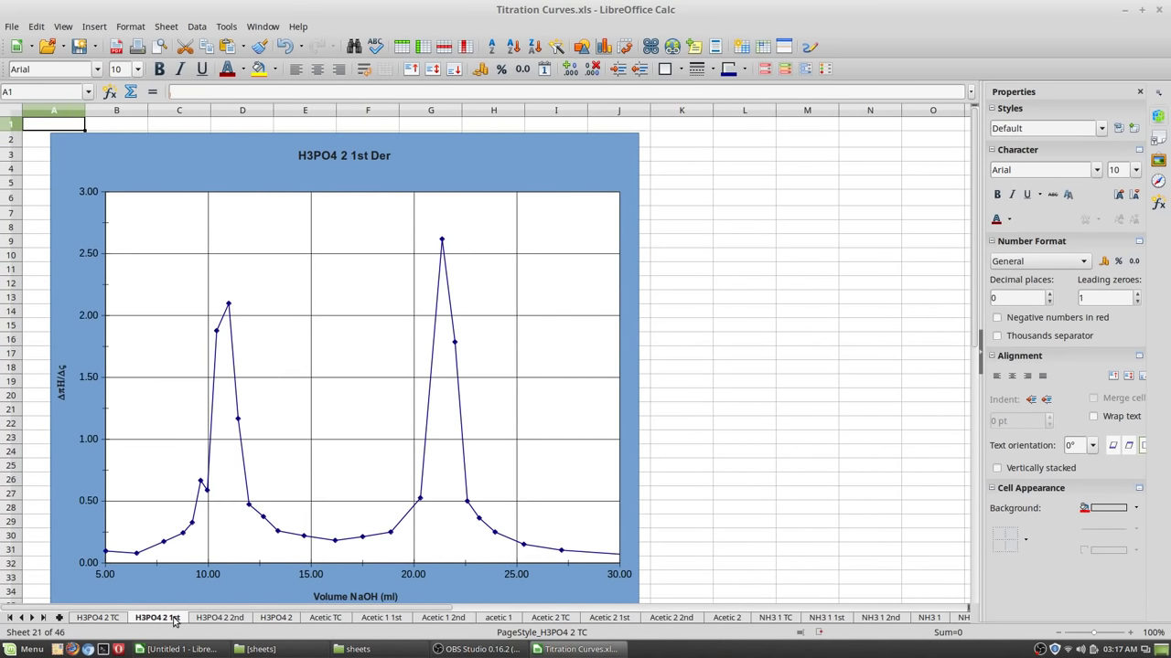
{"action": "left_click", "coordinate": [219, 618]}
{"action": "left_click", "coordinate": [275, 618]}
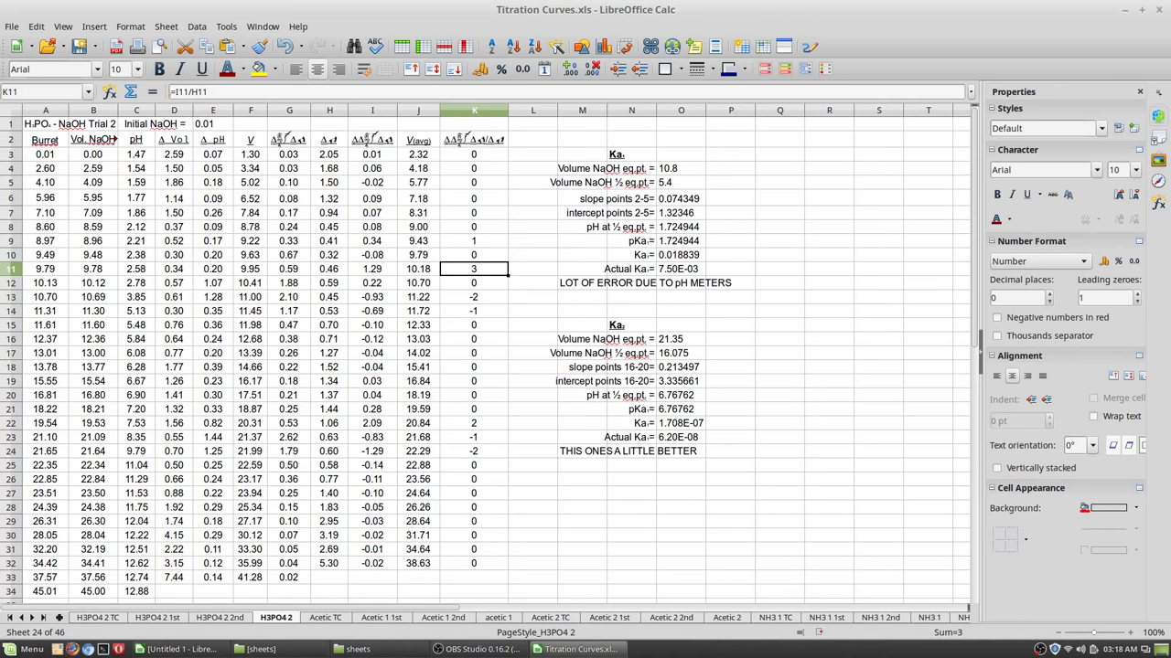
Close Titration Curves.xls without saving the changes and minimize the sheets folder window
{"action": "left_click", "coordinate": [1143, 10]}
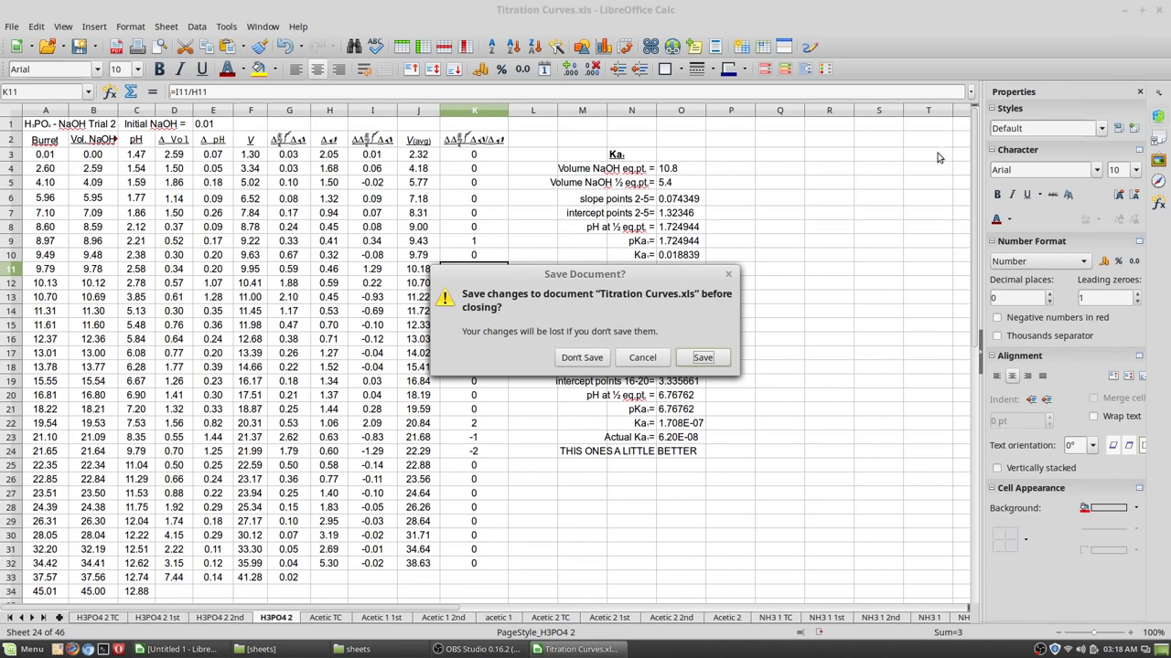
{"action": "left_click", "coordinate": [592, 359]}
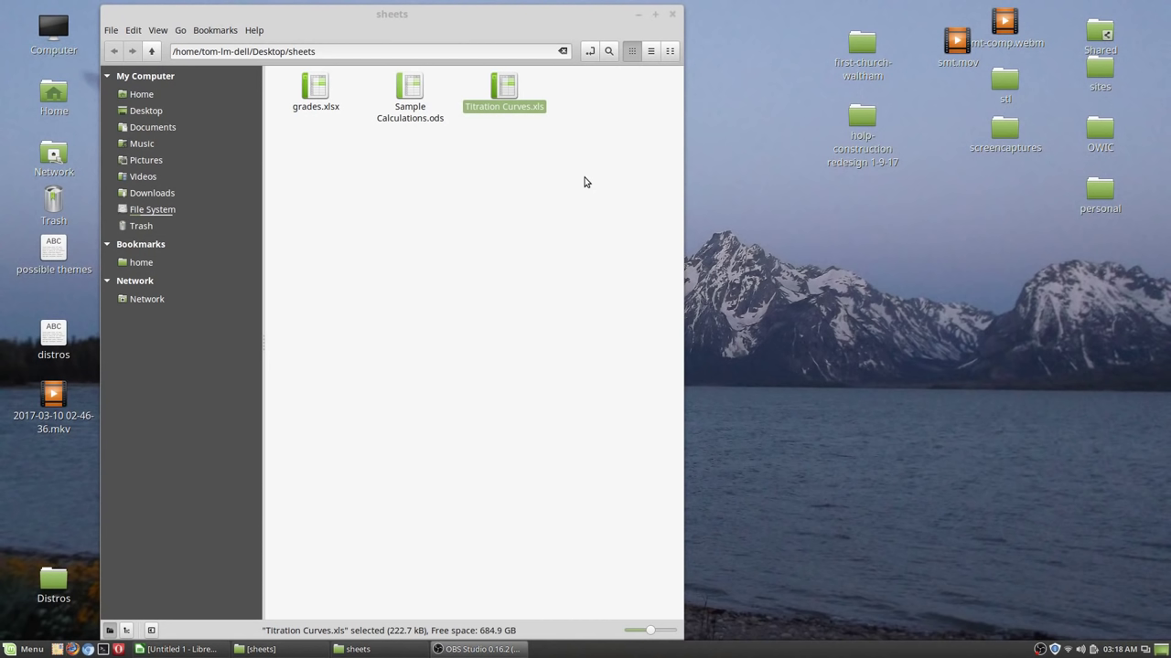
{"action": "left_click", "coordinate": [637, 14]}
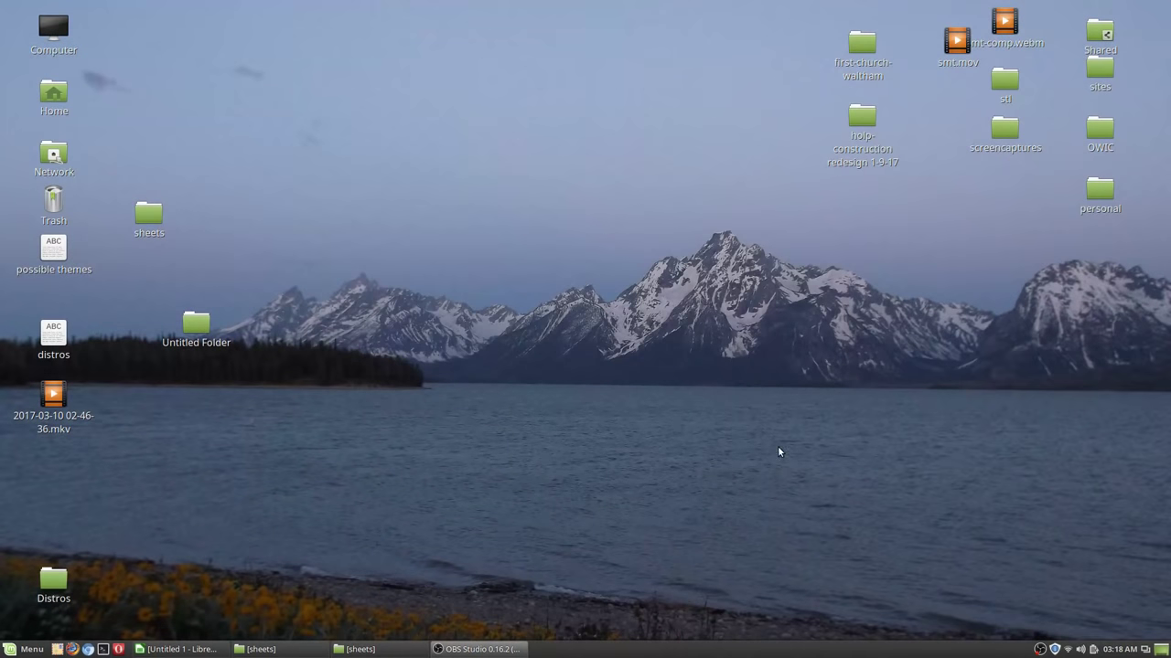